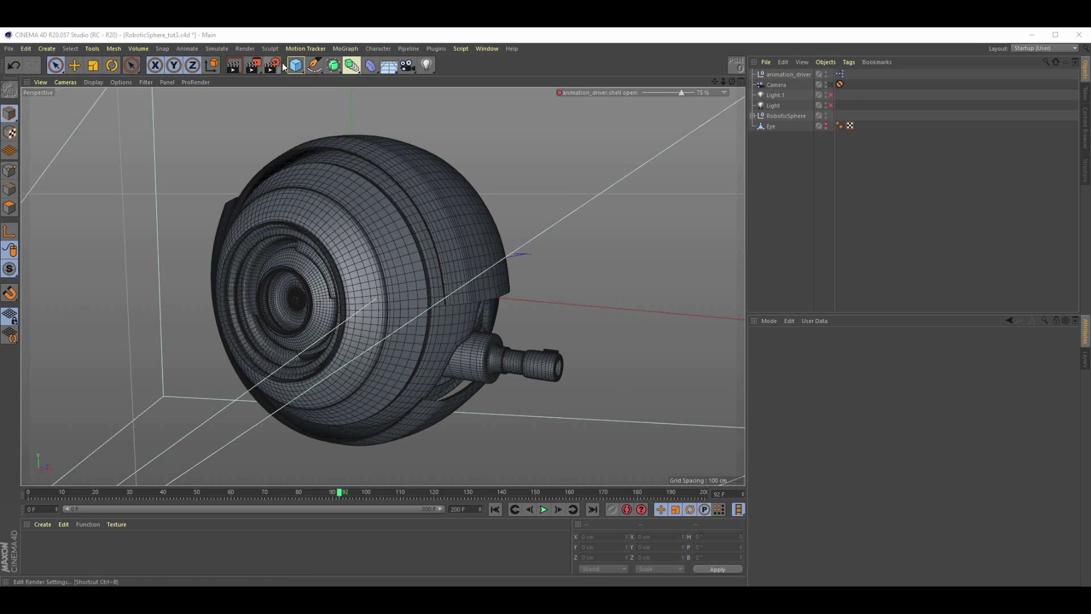
Create a circle spline on the XZ plane with a radius of 345 cm around the robotic sphere.
left_click(314, 65)
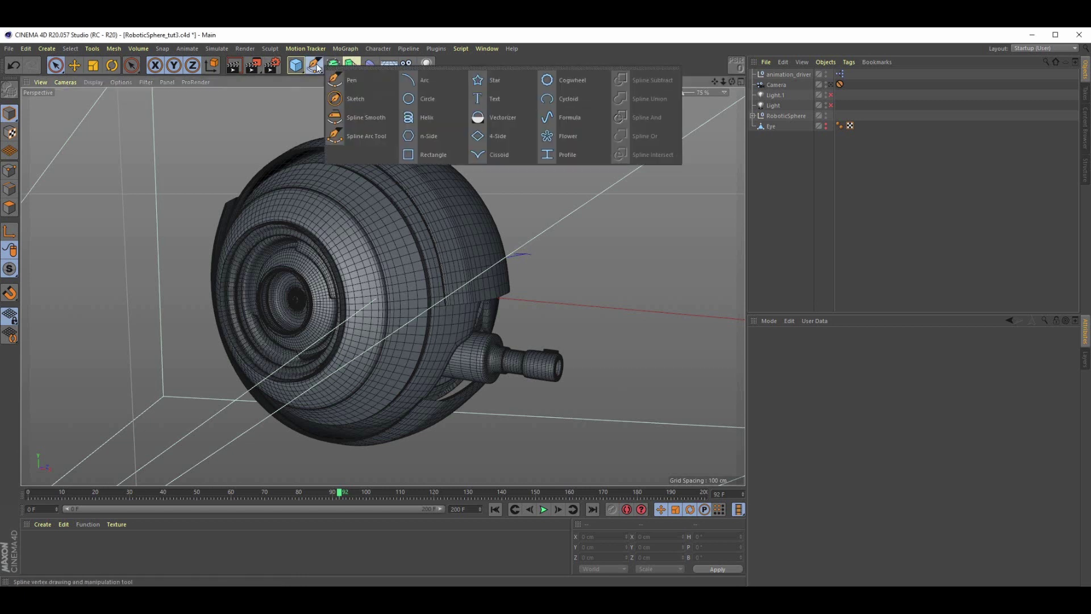
left_click(431, 99)
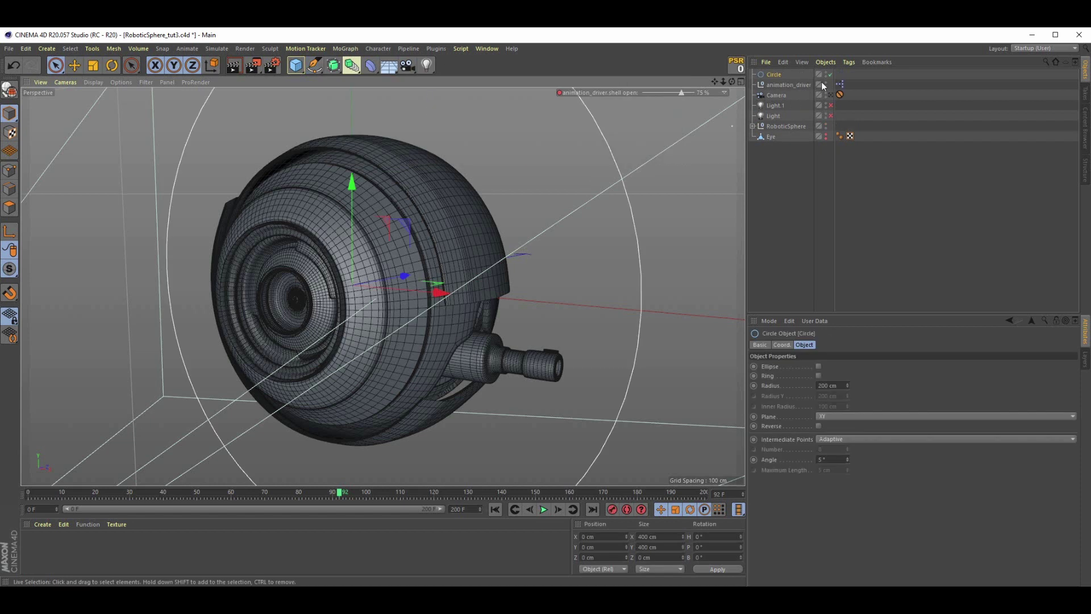
left_click(836, 417)
left_click(834, 449)
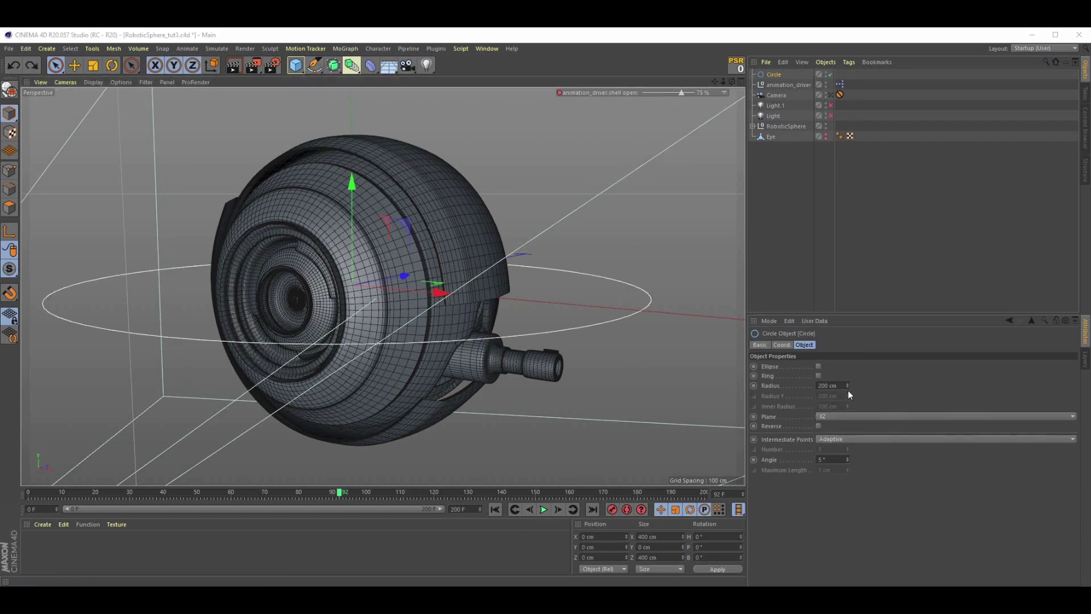
left_click_drag(846, 385, 895, 377)
left_click_drag(895, 377, 898, 377)
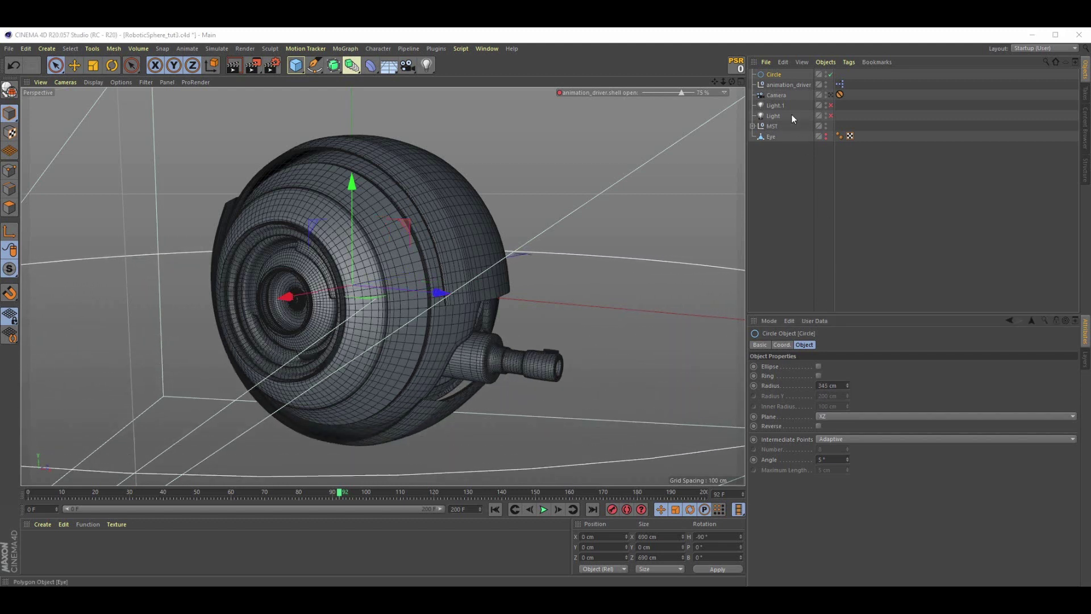
Rename the circle spline to "camera track".
double_click(776, 74)
type("camera track")
key("Return")
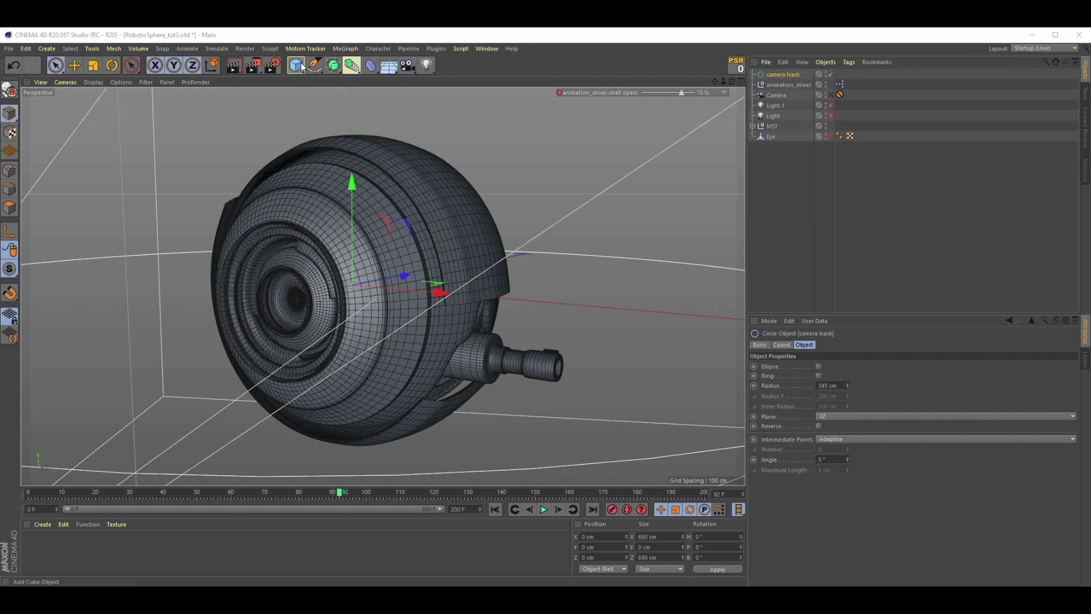
Add a null object and name it "target".
left_click_drag(302, 66, 337, 81)
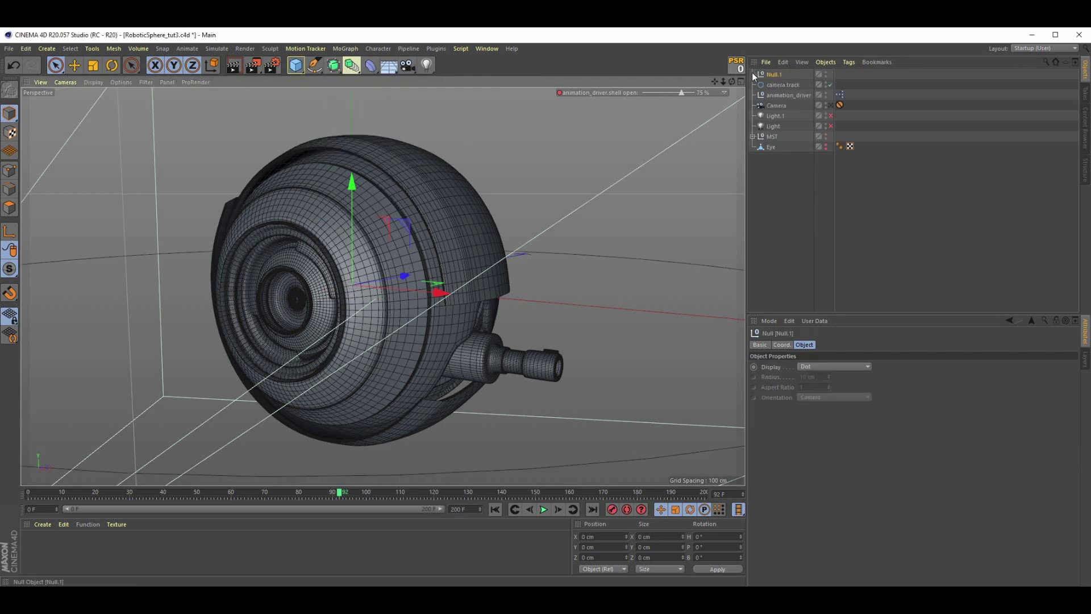
double_click(772, 75)
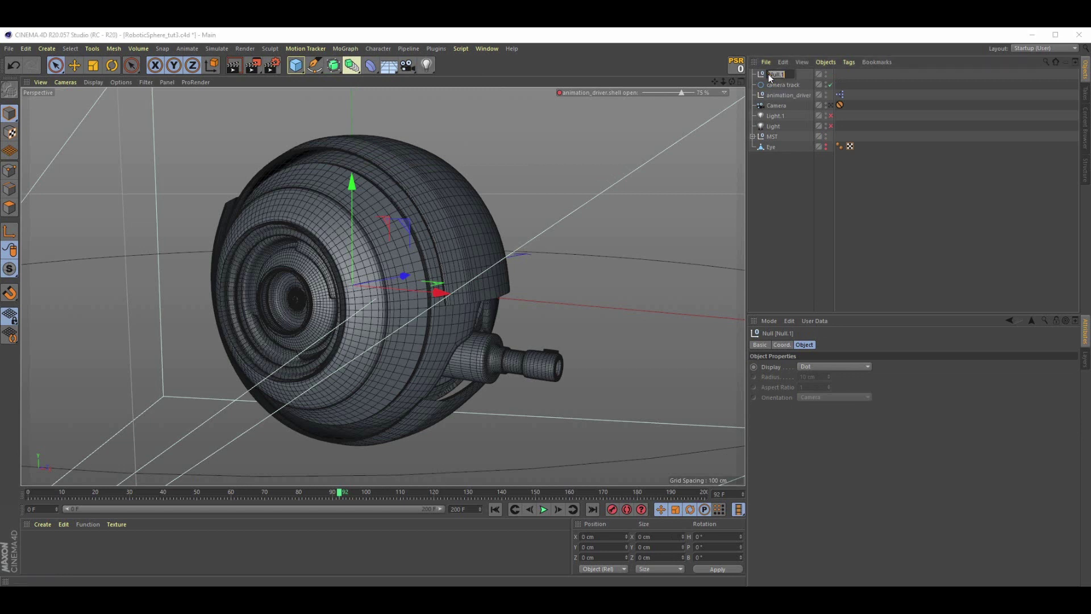
type("target")
key("Return")
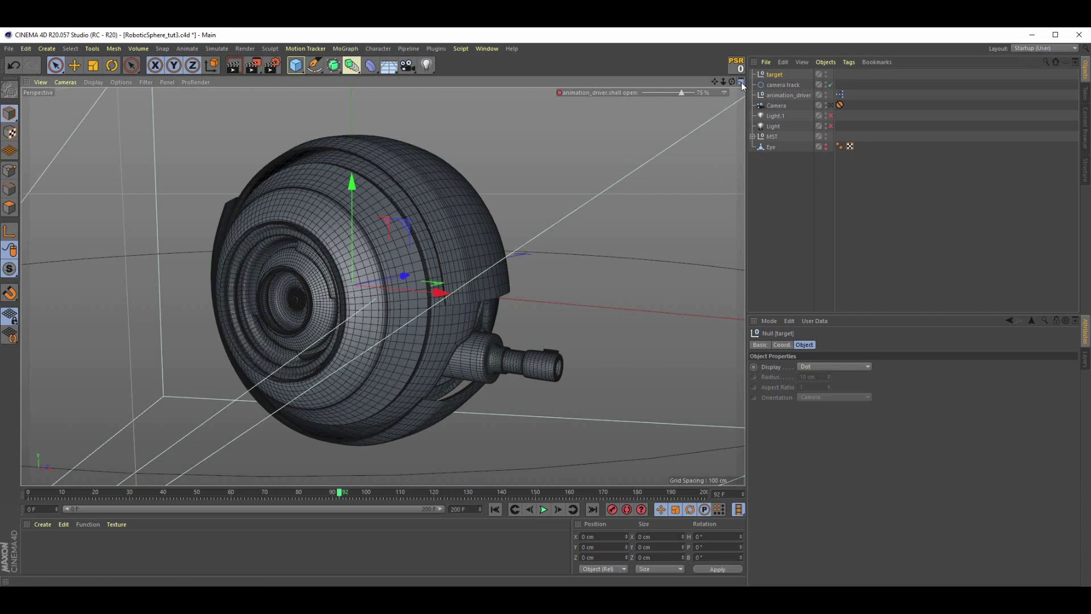
Move the target null to the eye's centre in the front view, at about X 5.4 cm and Y -1.5 cm.
left_click(741, 81)
left_click_drag(575, 373, 588, 373)
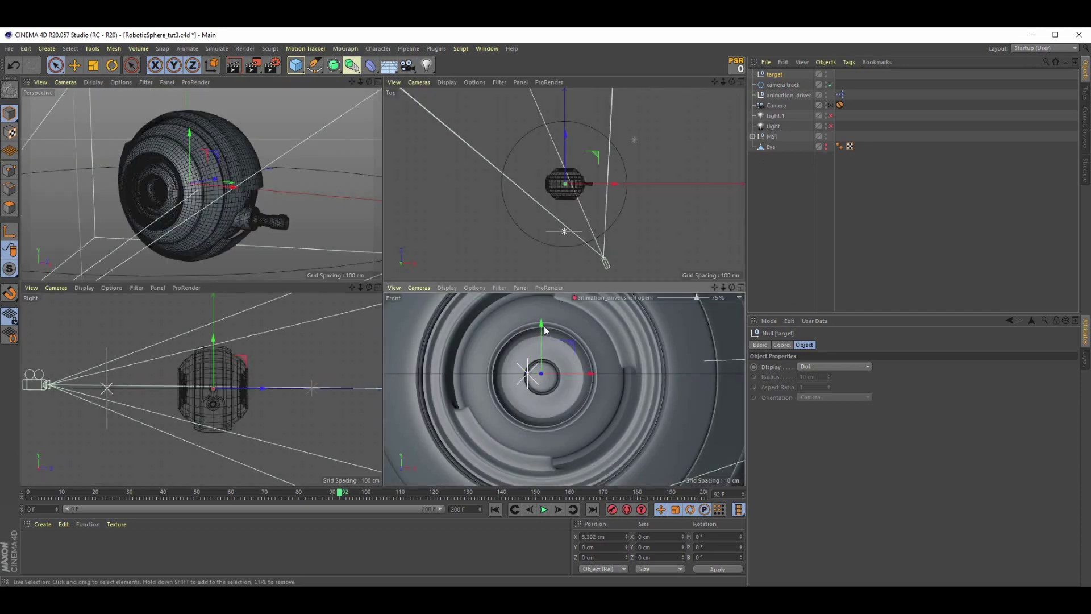
left_click_drag(541, 324, 542, 326)
Add a Motion Camera to the scene.
left_click(406, 65)
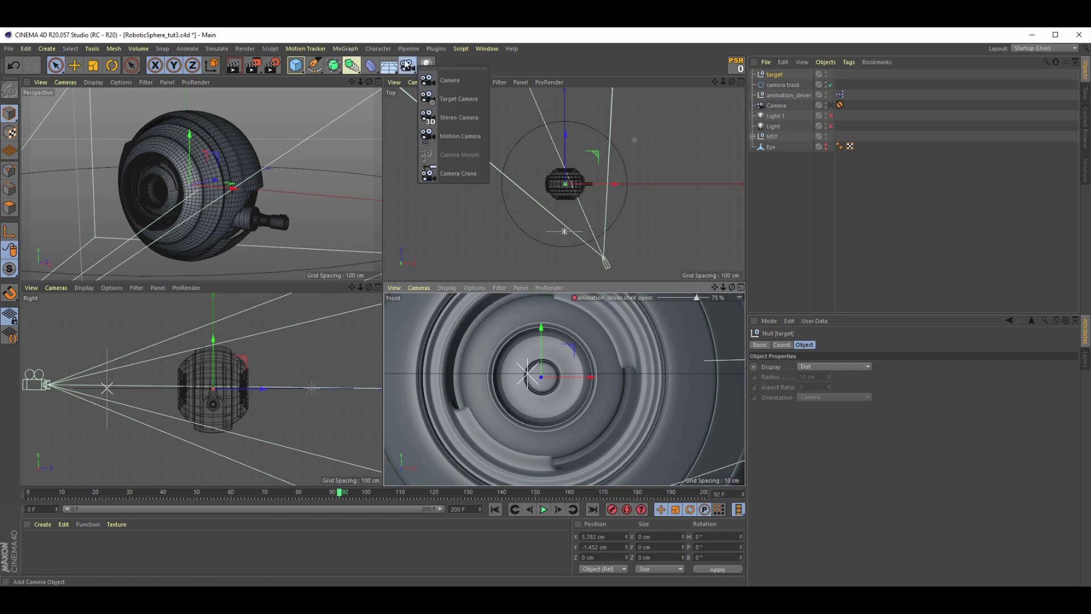
left_click(465, 138)
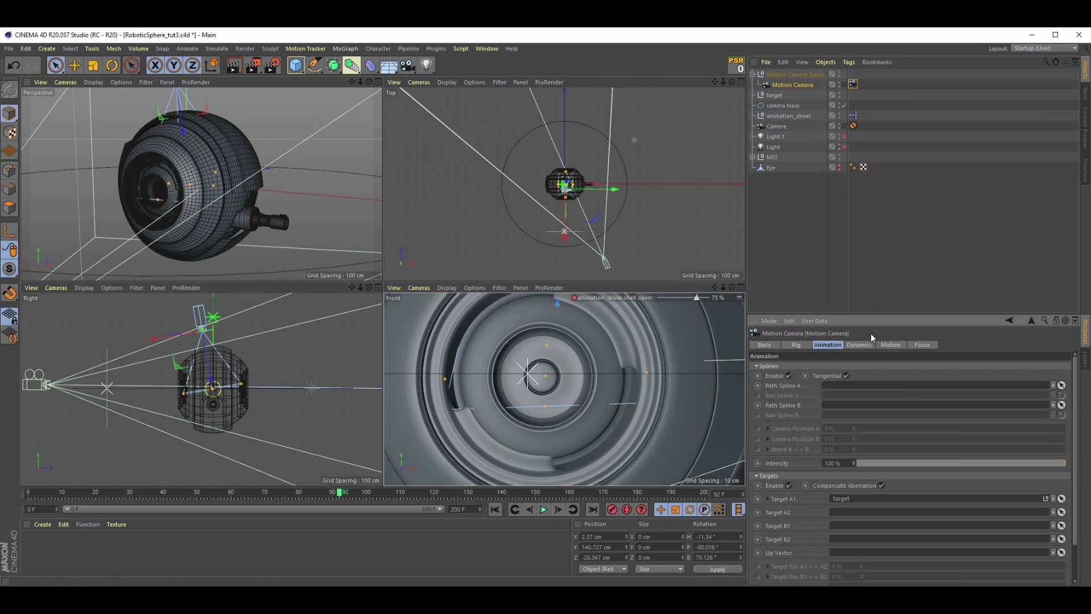
left_click(889, 345)
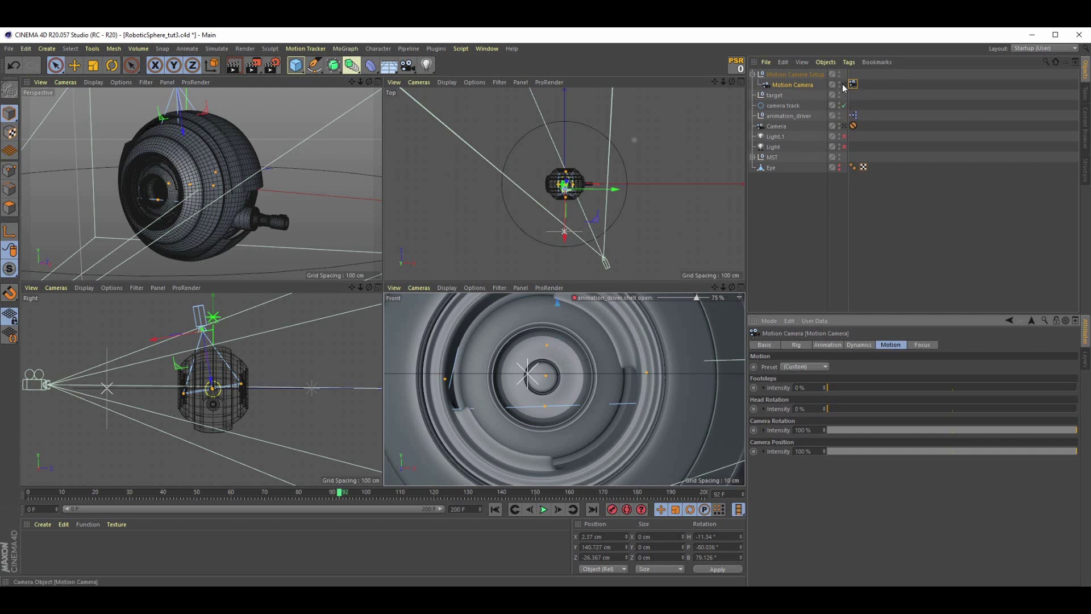
Assign the camera track circle as the Motion Camera's Path Spline A and look through that camera.
left_click(817, 346)
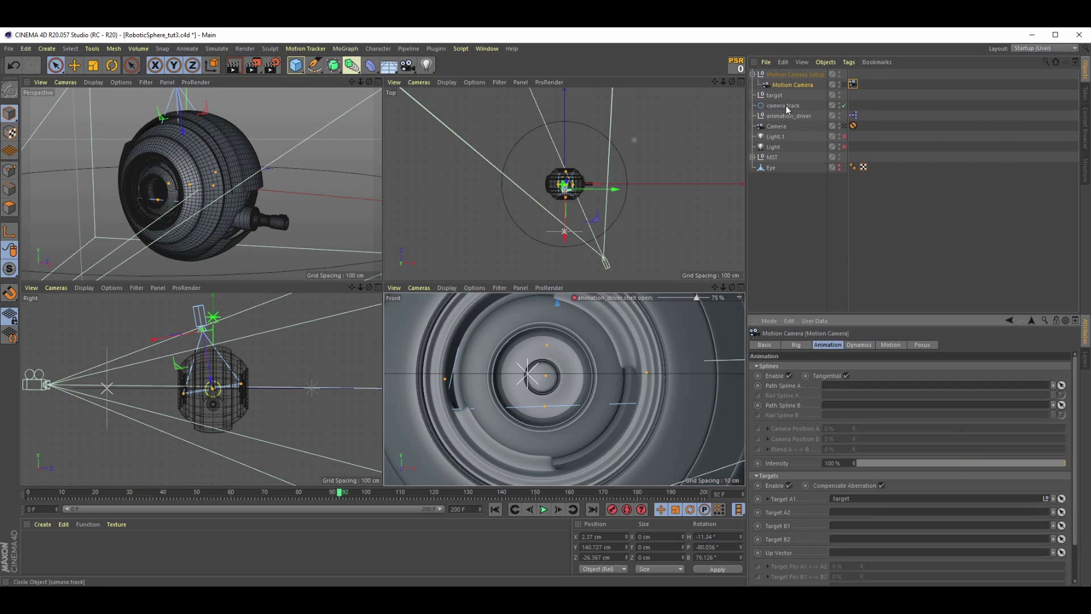
left_click_drag(787, 108, 835, 387)
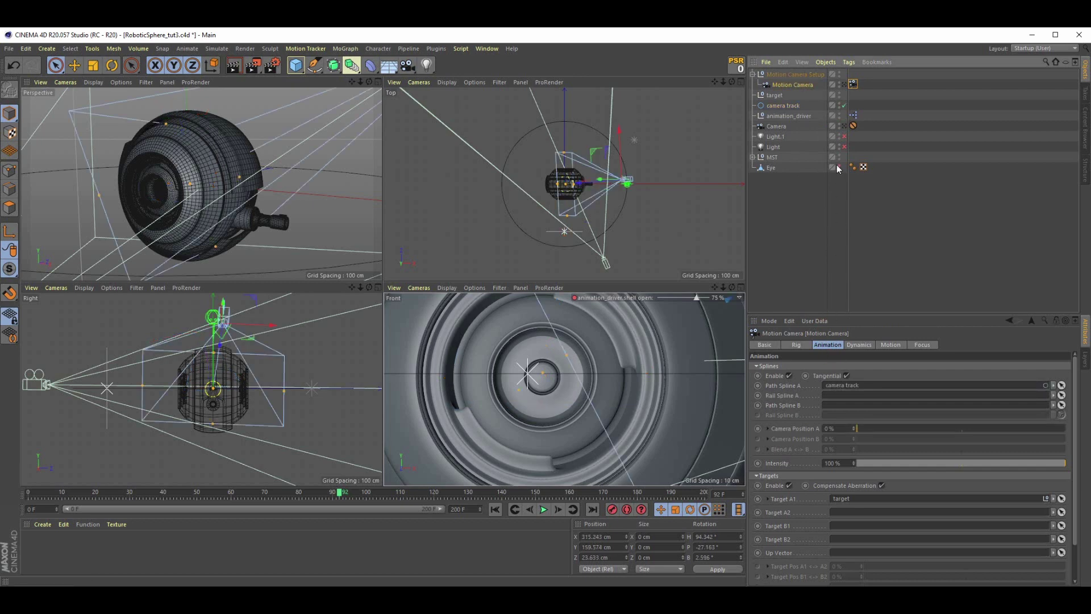
left_click(844, 85)
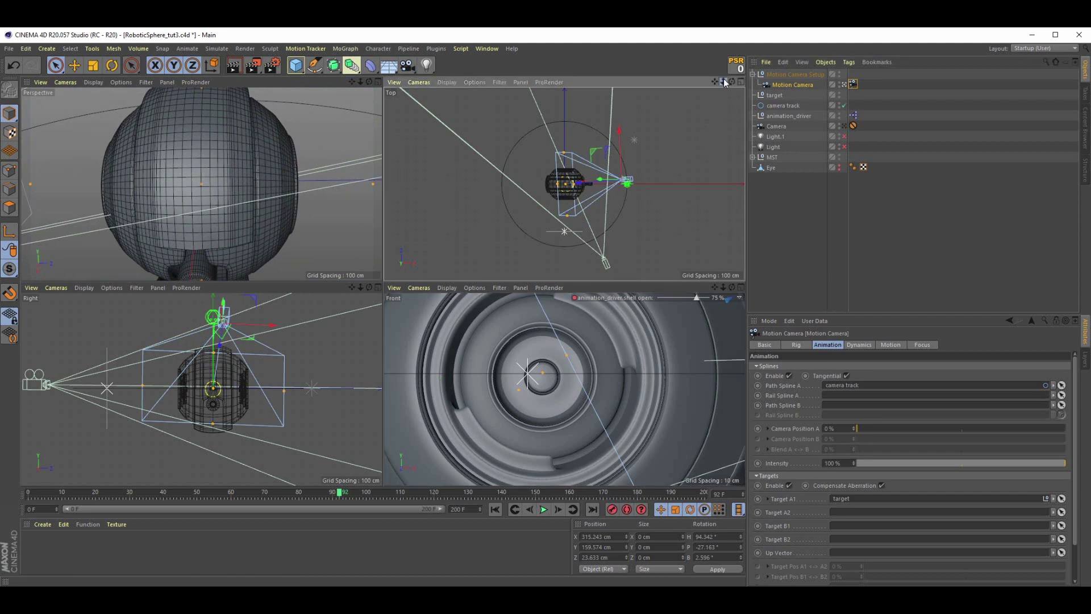
Rotate the camera track circle to a heading of -90° so the camera starts in front of the eye.
left_click_drag(725, 82, 753, 86)
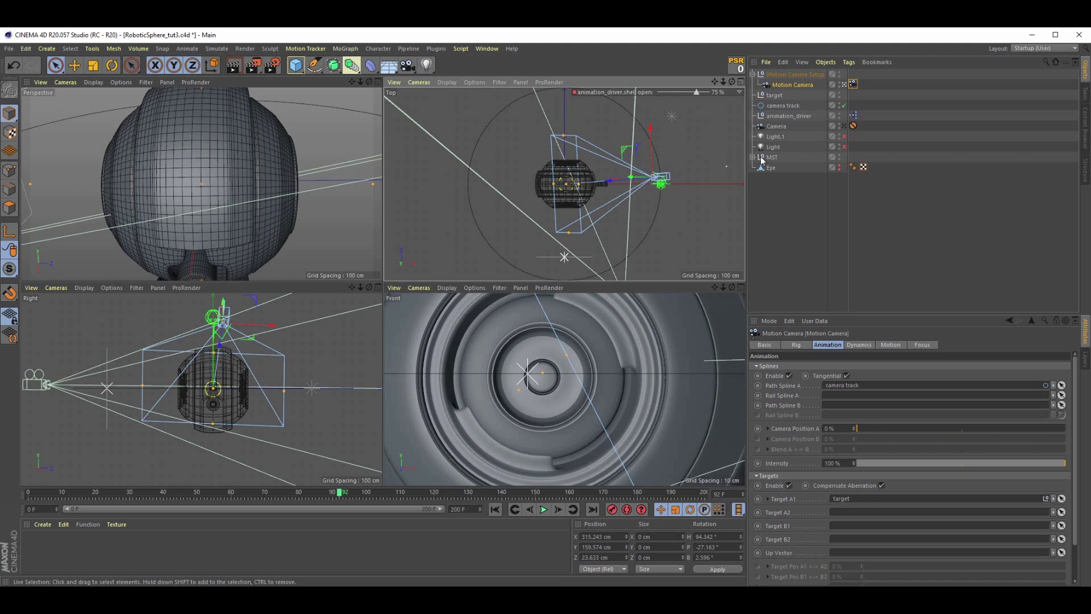
left_click(779, 106)
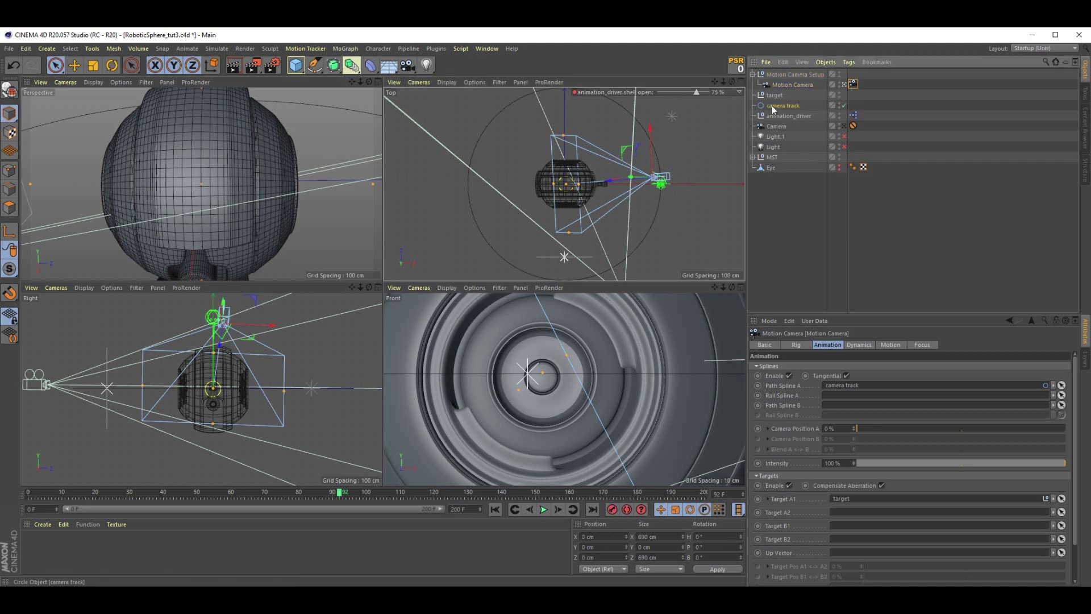
left_click(783, 345)
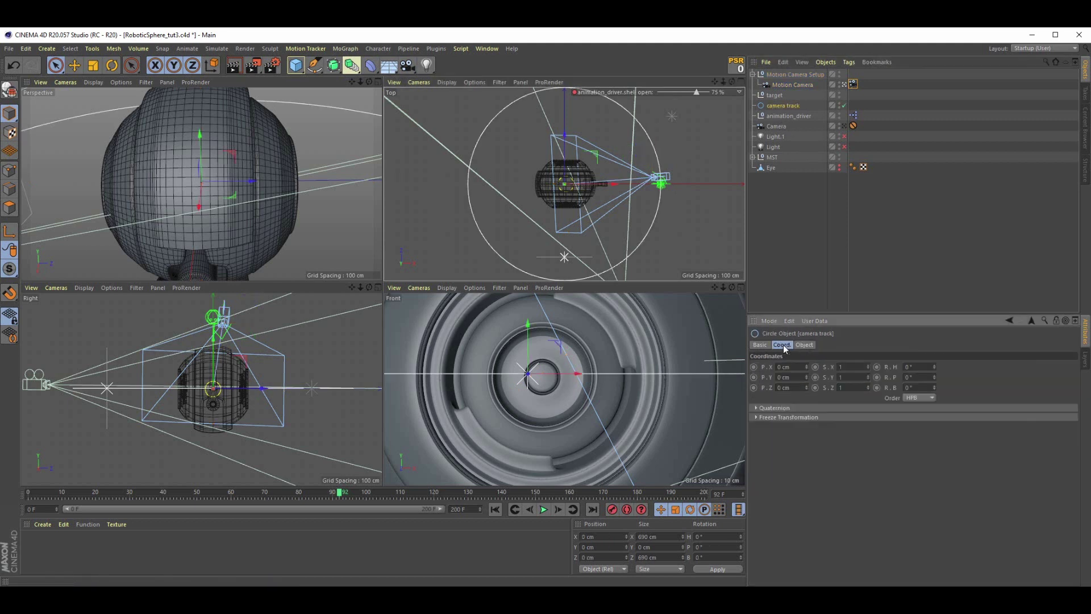
left_click_drag(935, 367, 1002, 353)
left_click(925, 369)
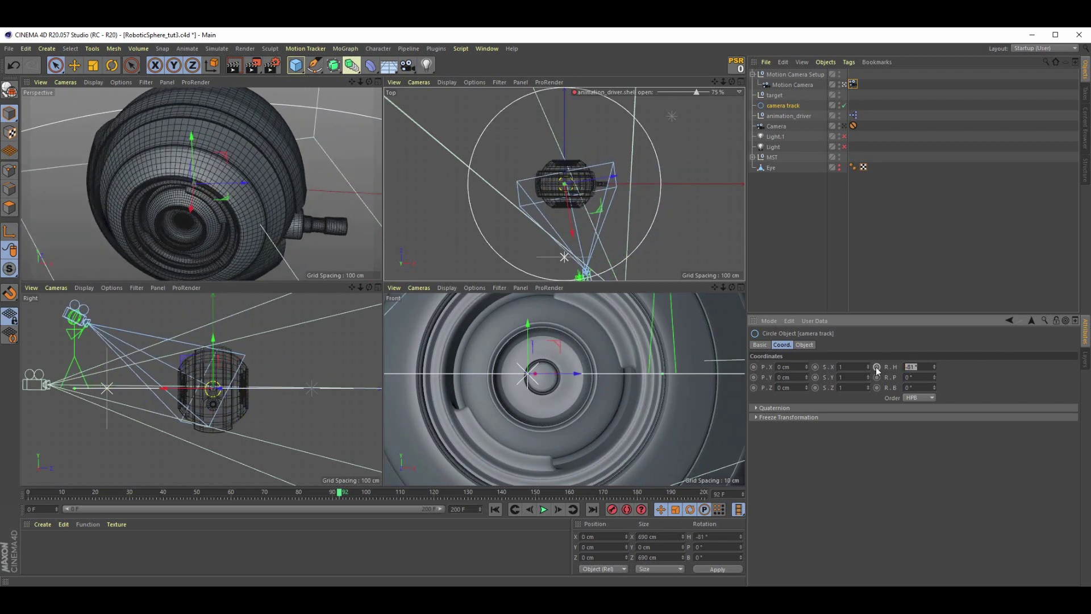
type("-90")
key("Return")
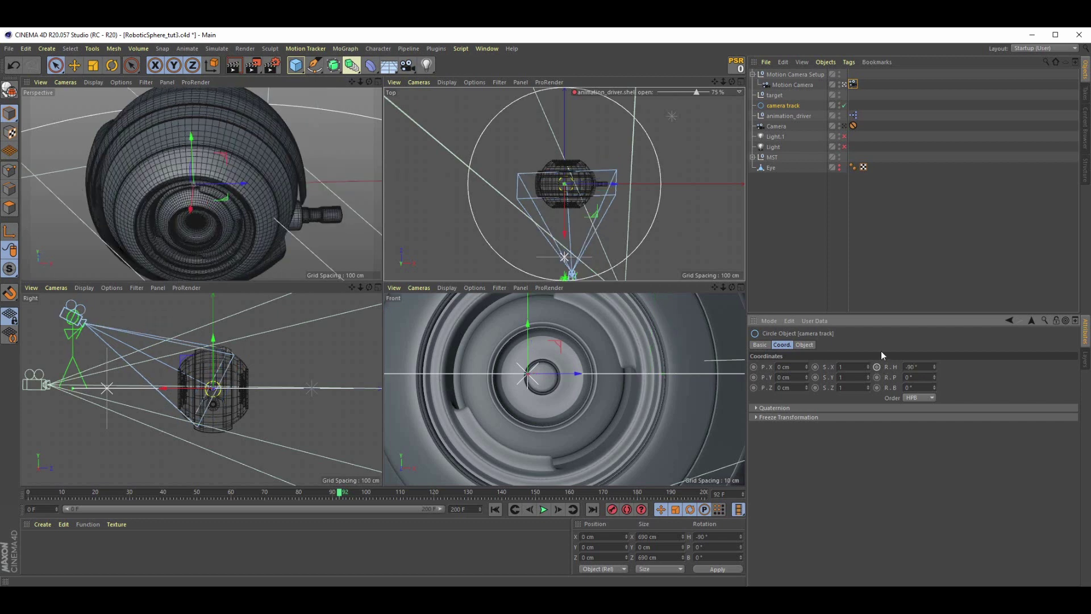
Adjust the Motion Camera rig's second and third Parallax values to about -109 cm and 166 cm.
left_click(853, 86)
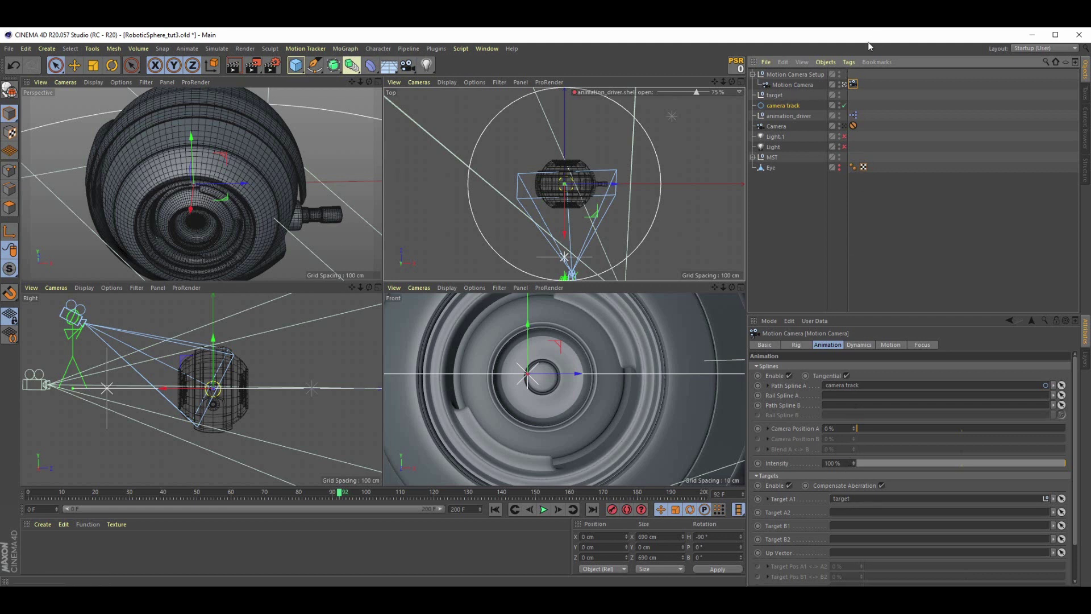
left_click(796, 344)
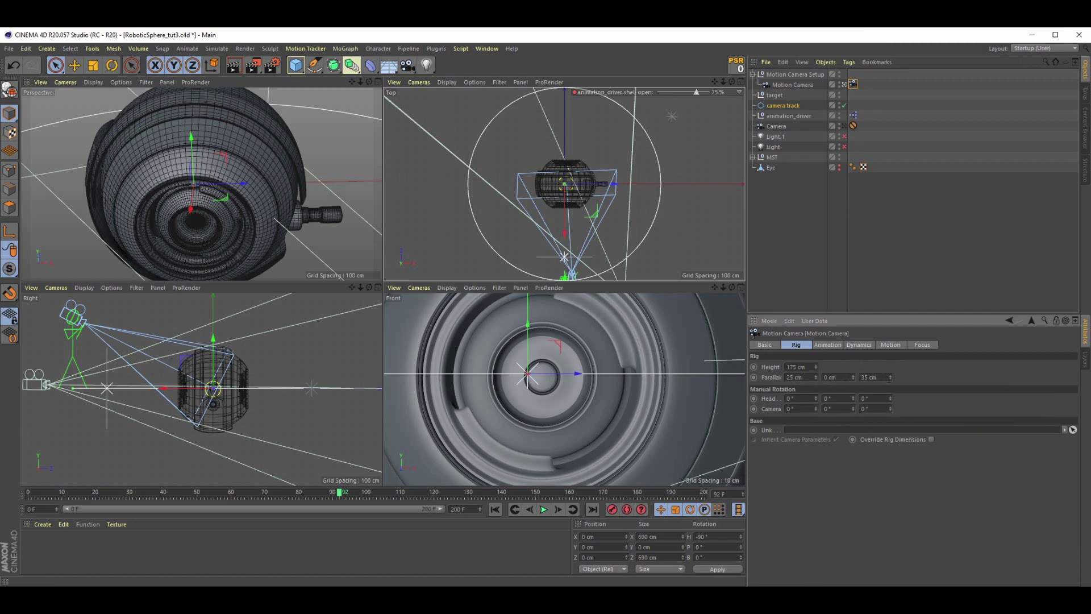
left_click_drag(891, 377, 853, 378)
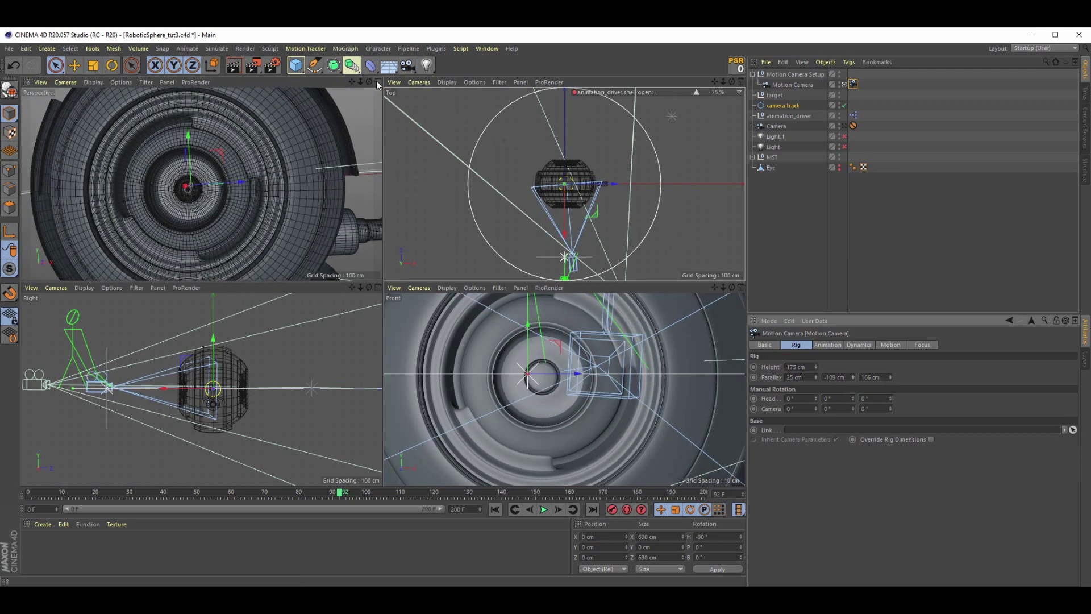
Set the Motion Camera's Camera Position A to 3% and keyframe it at frame 0.
left_click(376, 82)
left_click(821, 345)
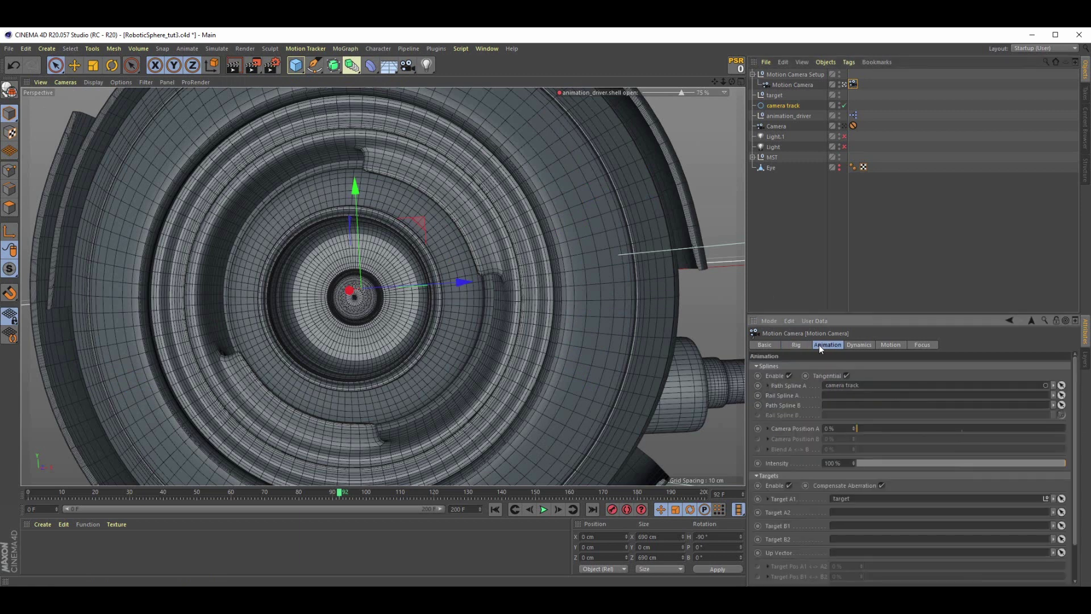
left_click_drag(859, 428, 862, 426)
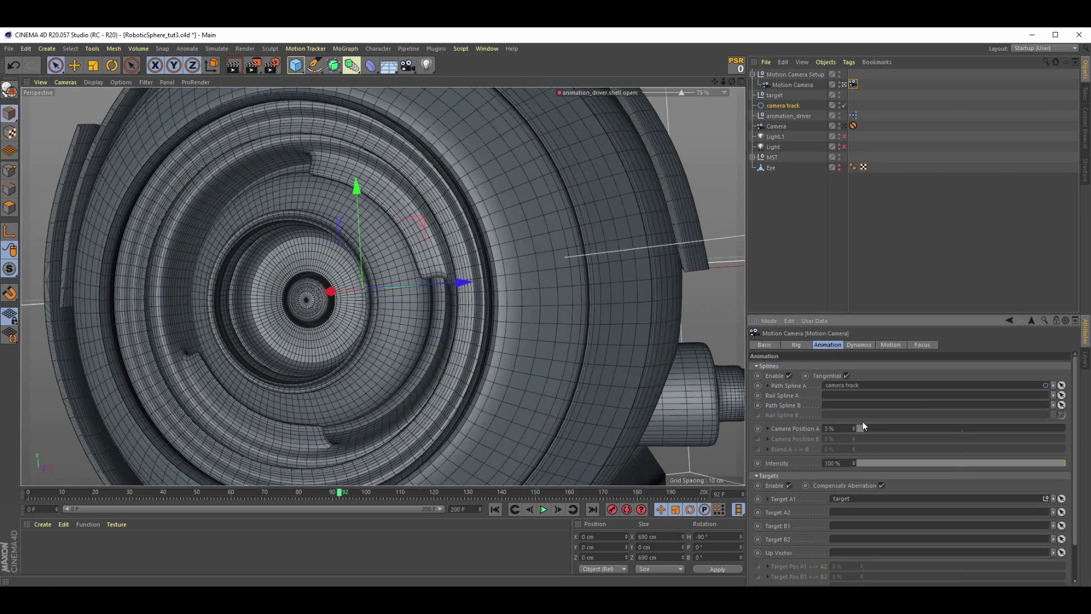
left_click_drag(338, 493, 28, 493)
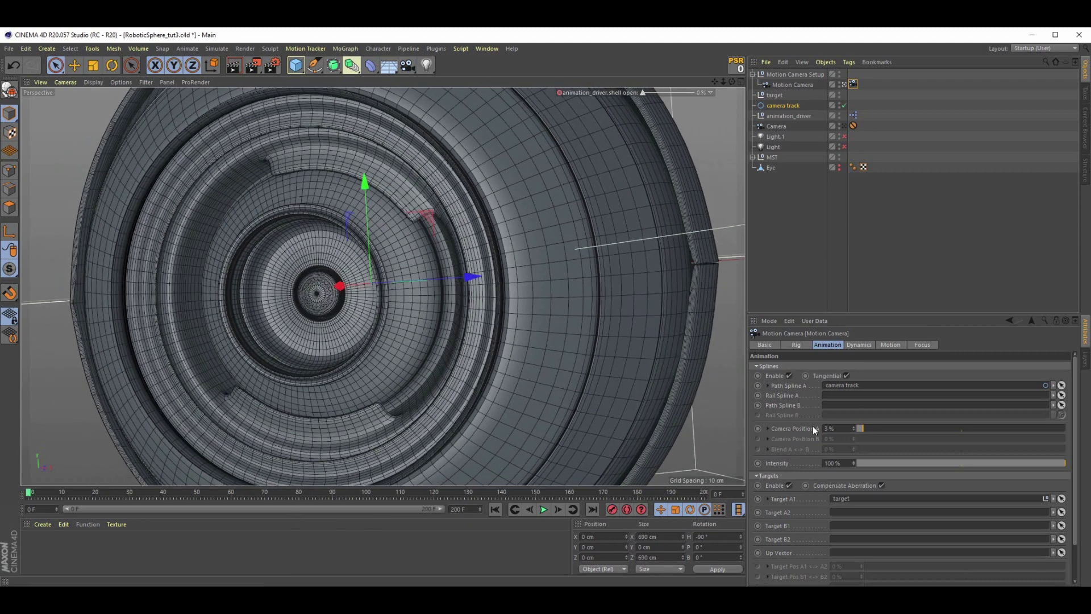
left_click(758, 428)
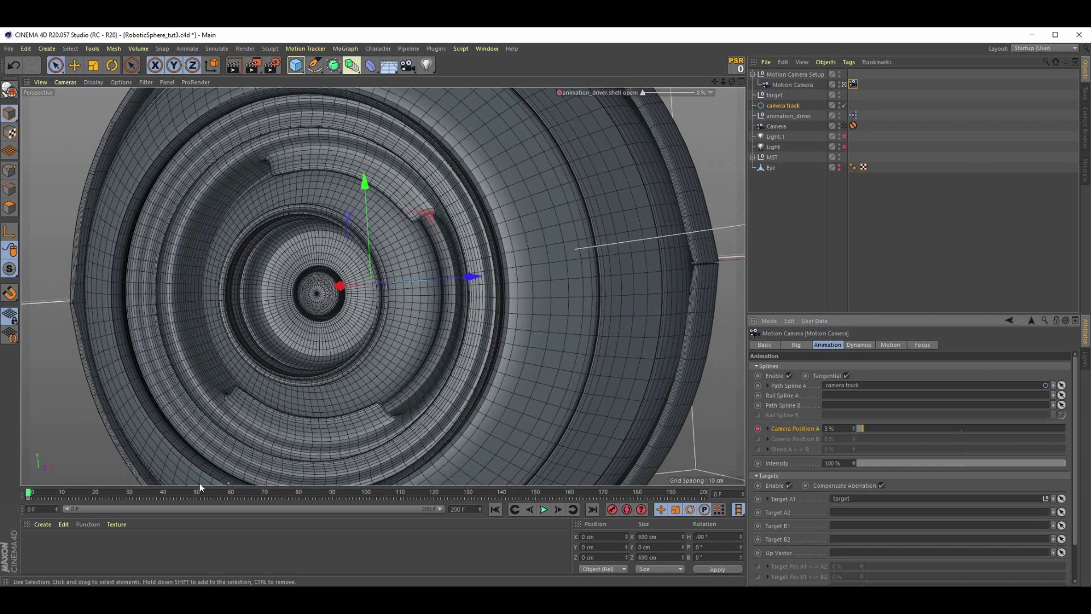
Keyframe Camera Position A at 5% on frame 50.
left_click_drag(29, 493, 198, 501)
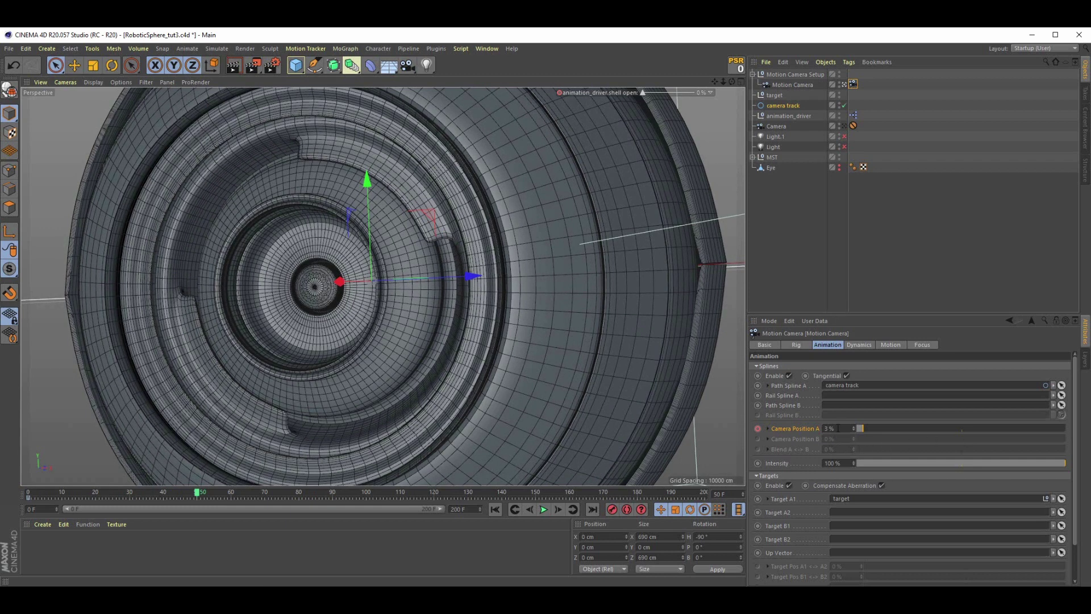
left_click(848, 430)
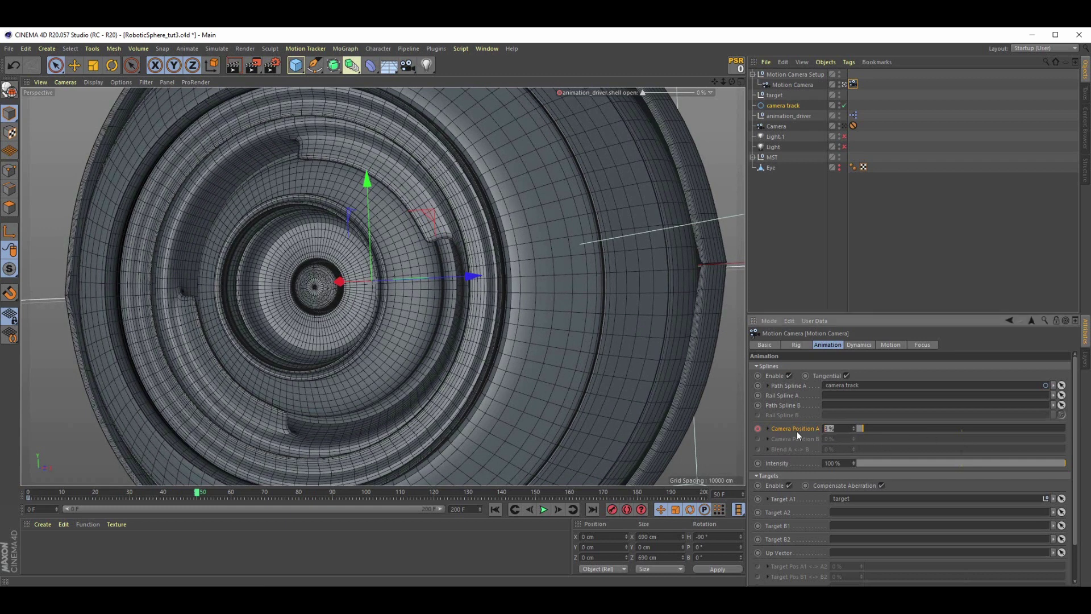
type("5")
key("Return")
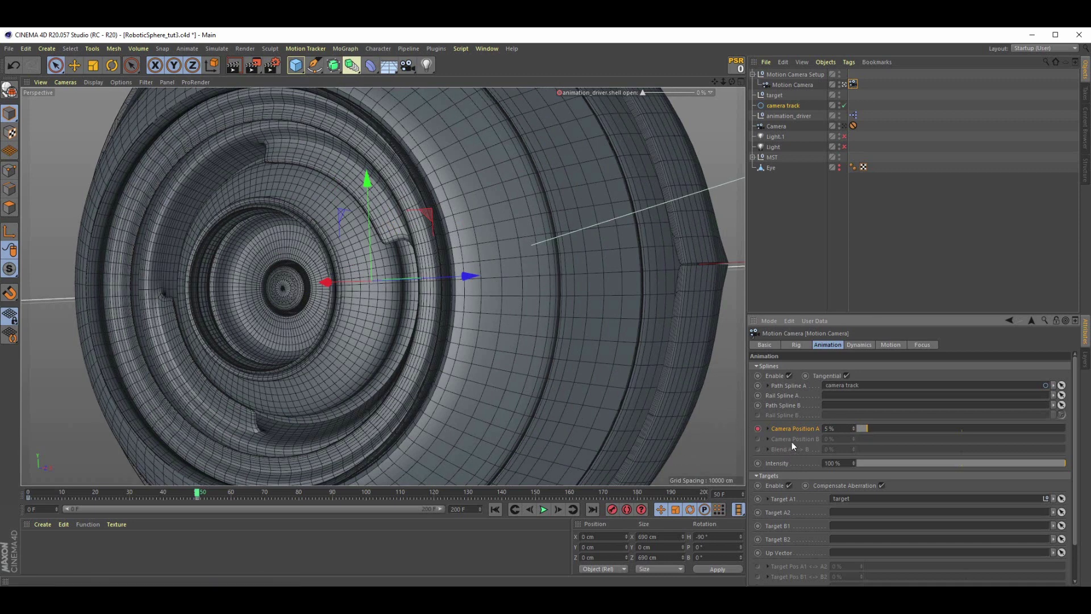
Show the F-curve of Camera Position A and set all its keys to linear interpolation.
right_click(787, 427)
mouse_move(818, 433)
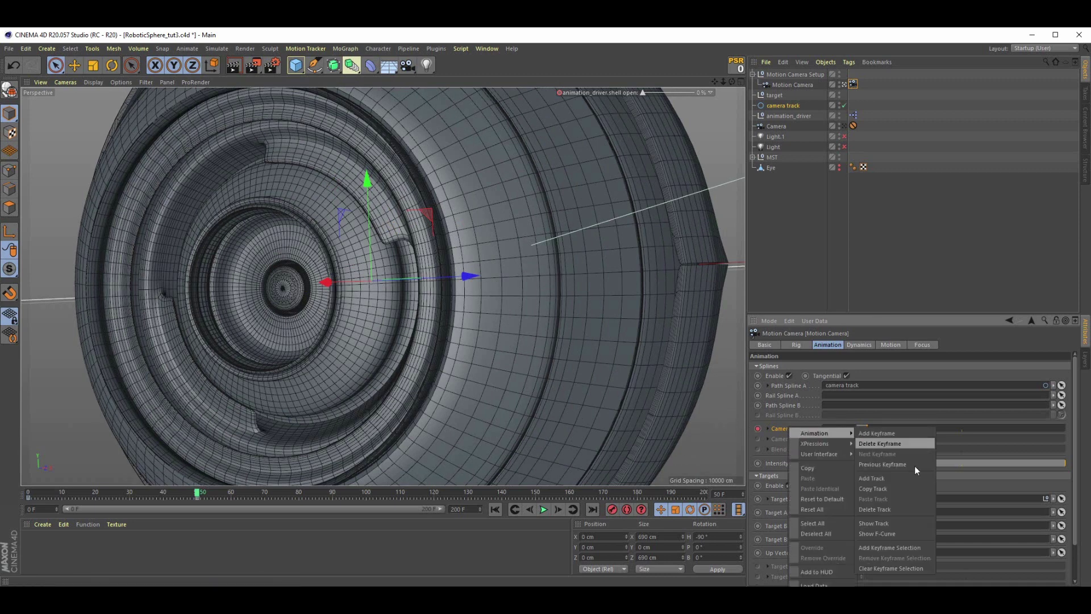
left_click(894, 533)
left_click_drag(963, 444, 189, 189)
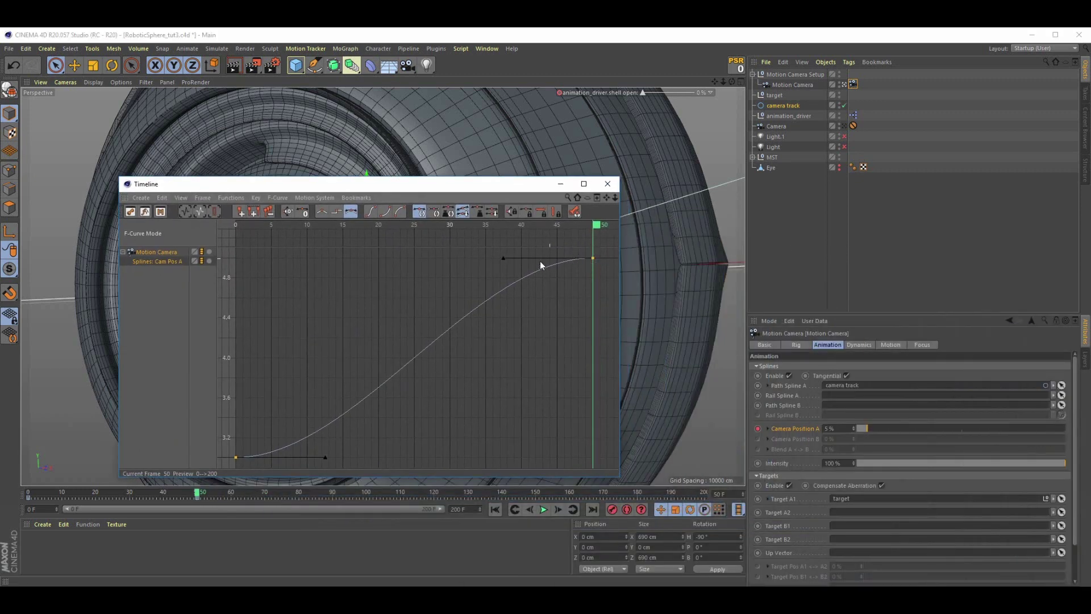
key("ctrl+a")
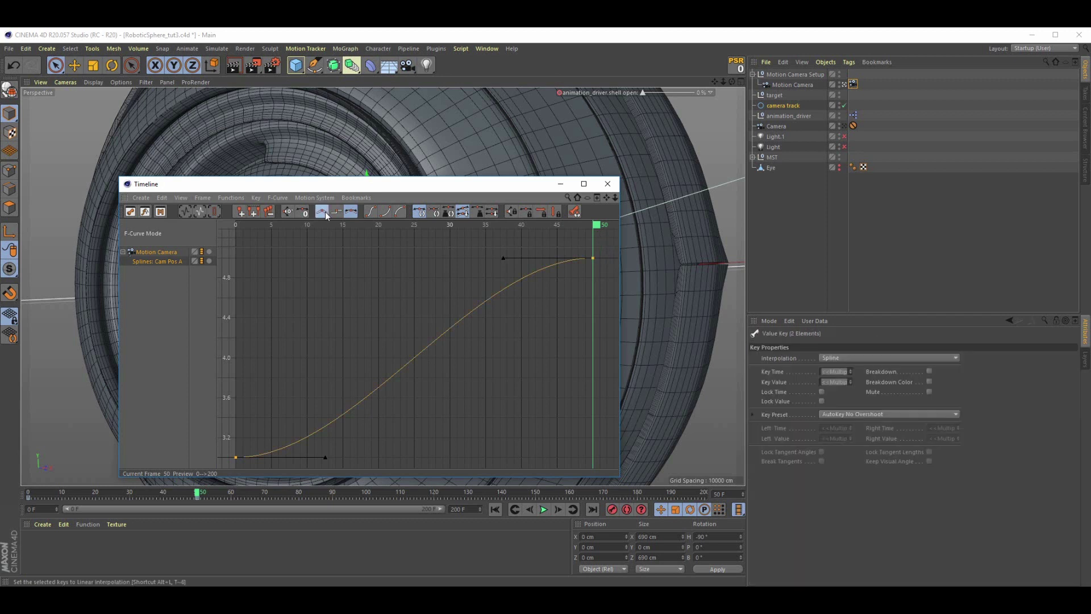
left_click(323, 212)
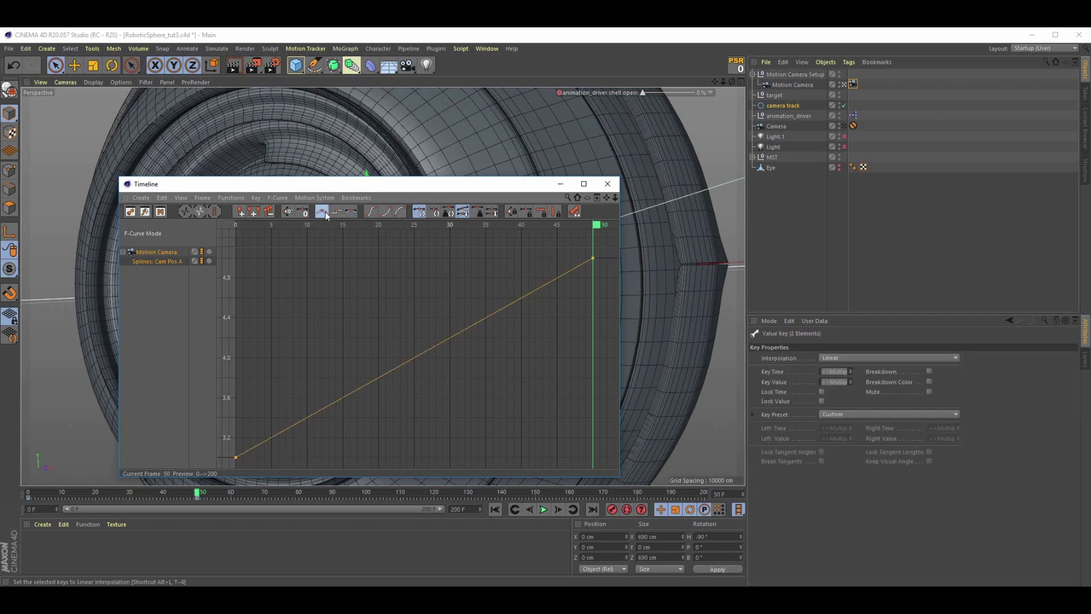
Set the Camera Position A track to continue after its last key, and close the Timeline.
left_click(223, 197)
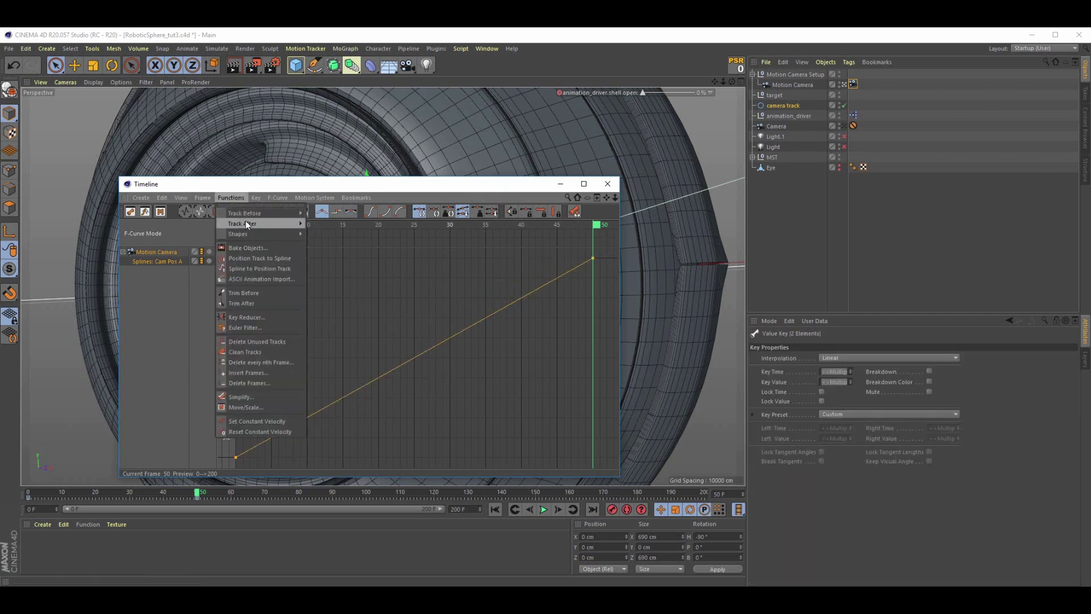
mouse_move(246, 223)
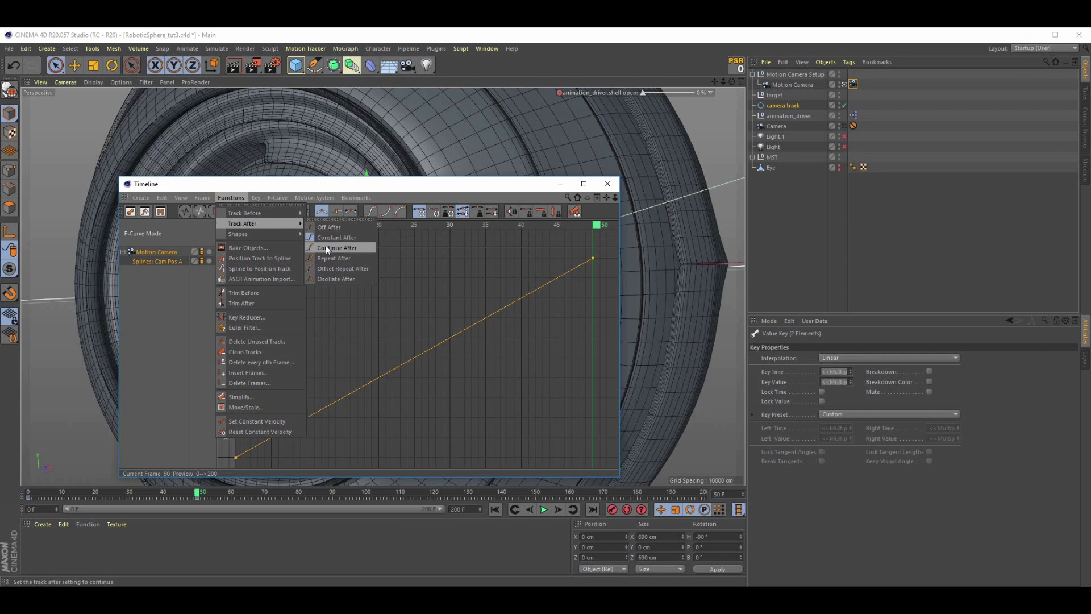
left_click(607, 184)
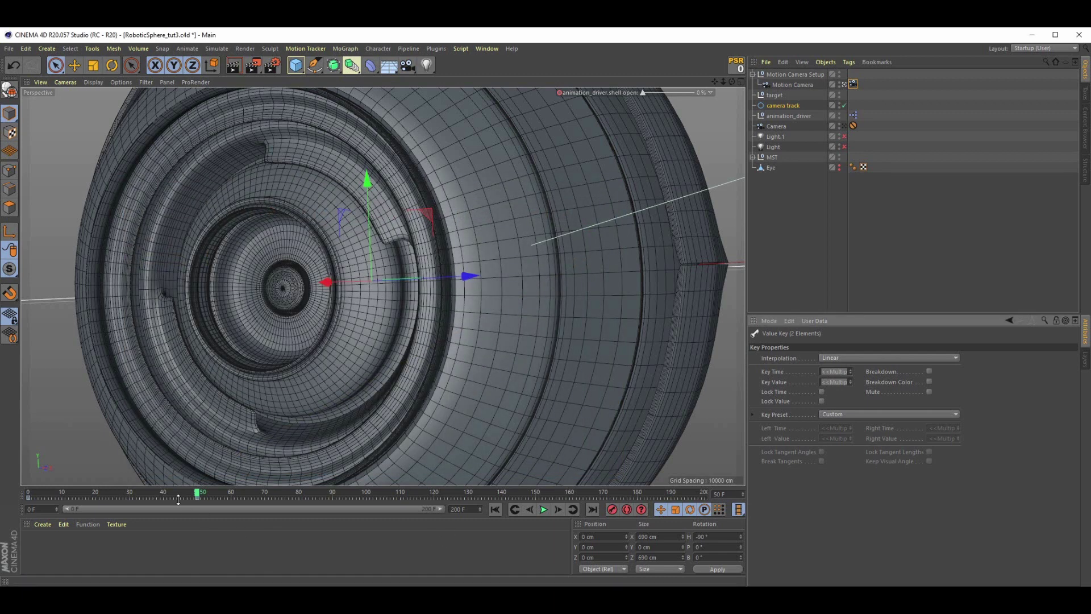
Play the camera animation twice from frame 0 to check the motion past frame 50, and return to frame 0.
left_click_drag(197, 492, 29, 507)
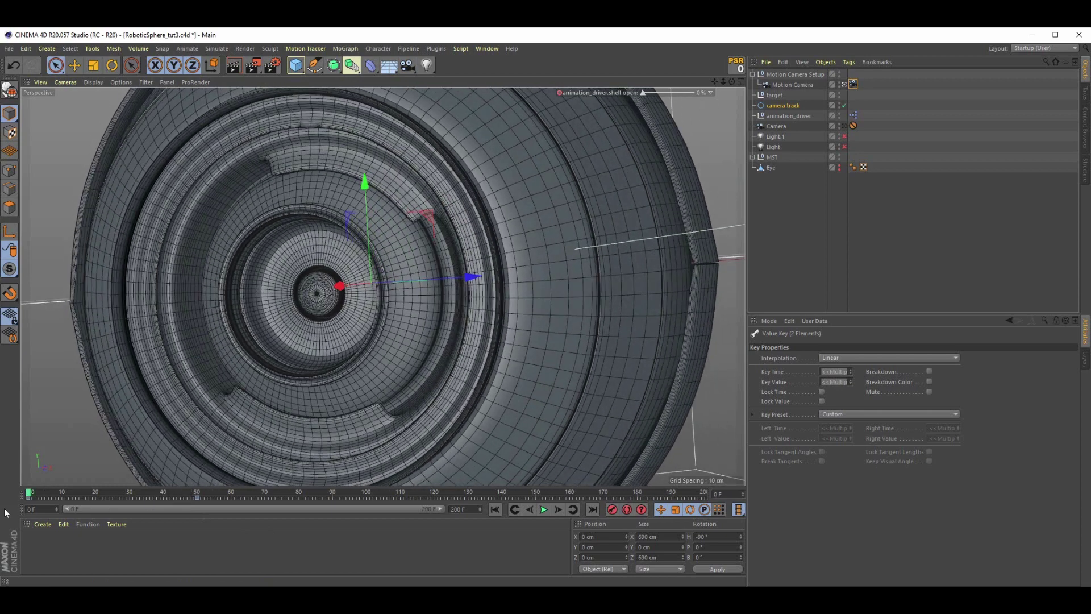
left_click(544, 510)
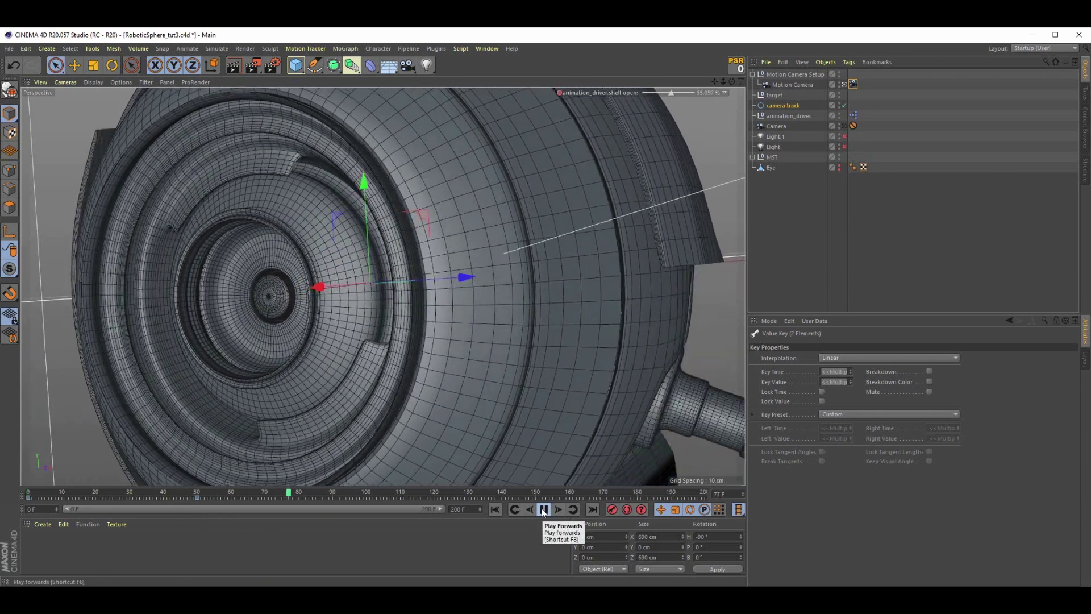
left_click(544, 509)
left_click_drag(95, 494, 28, 493)
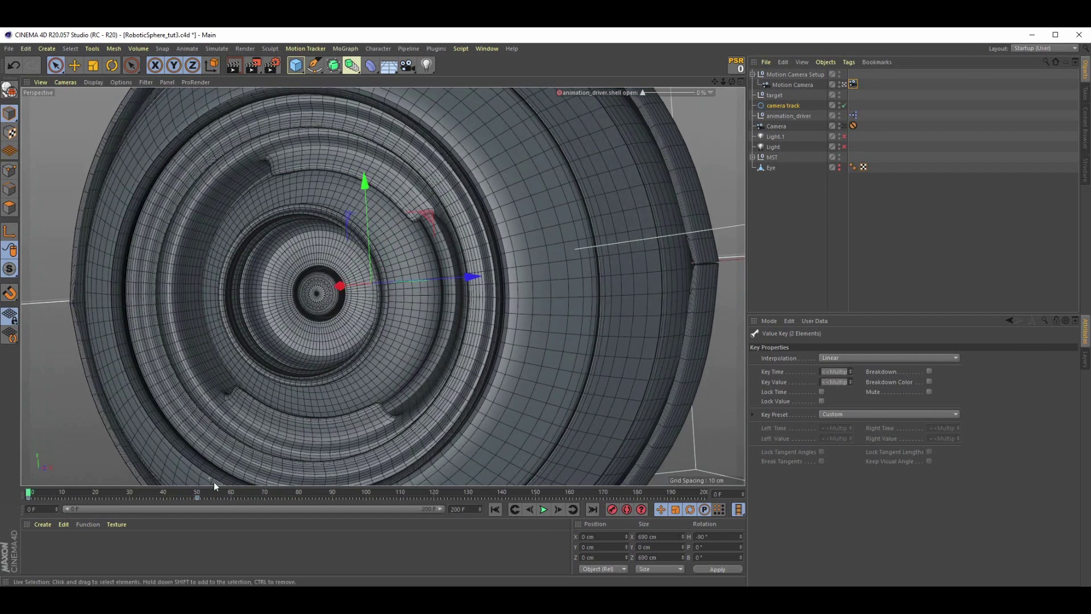
left_click(544, 509)
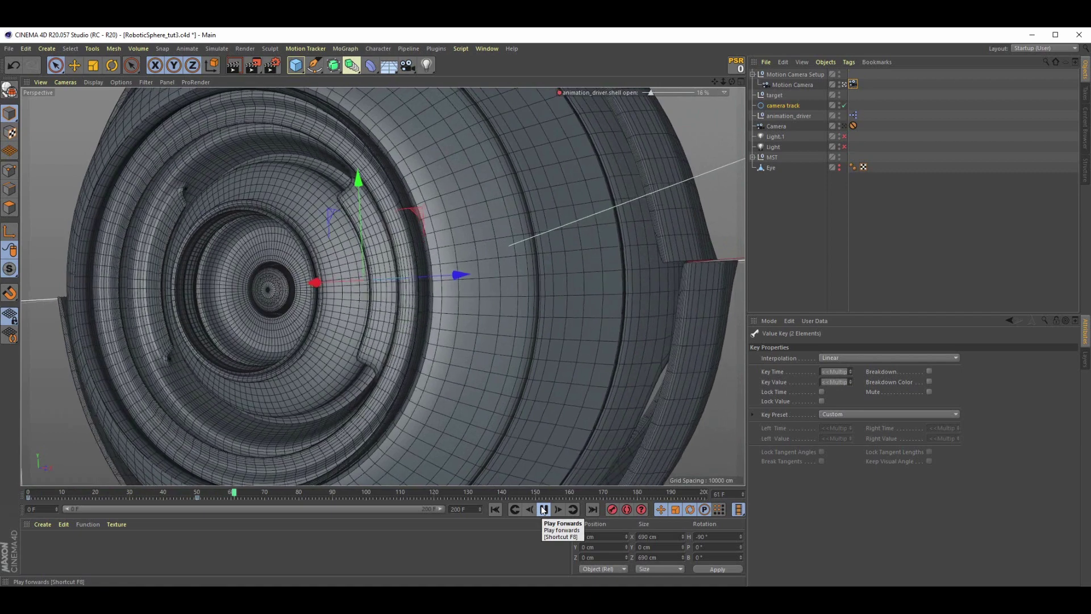
left_click(544, 510)
left_click_drag(250, 492, 28, 493)
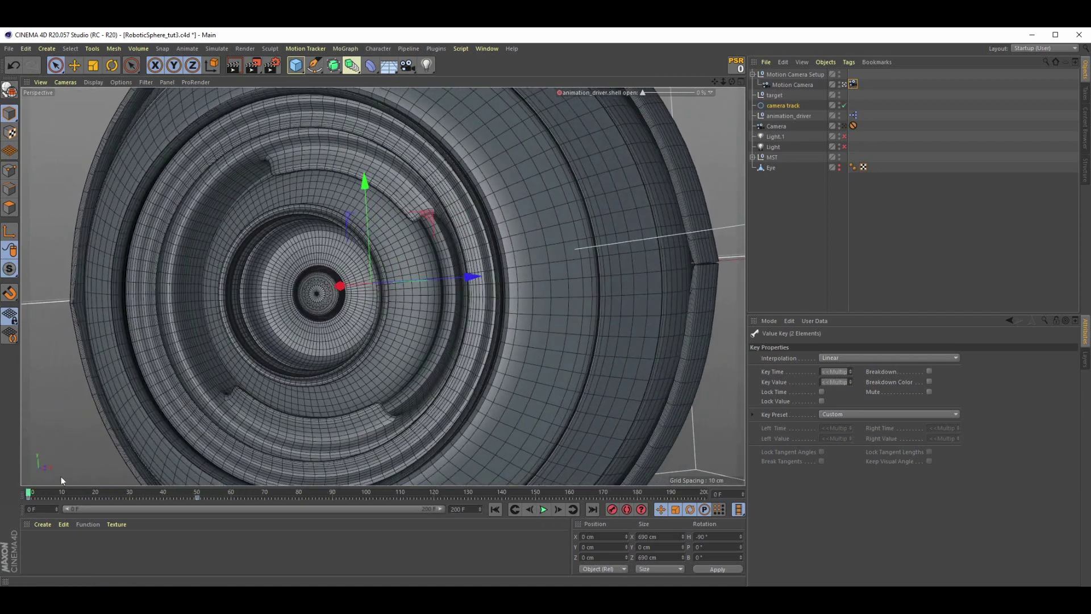
Set the Motion Camera's motion intensities to 10% for Camera Rotation and 20% for Camera Position.
left_click(853, 84)
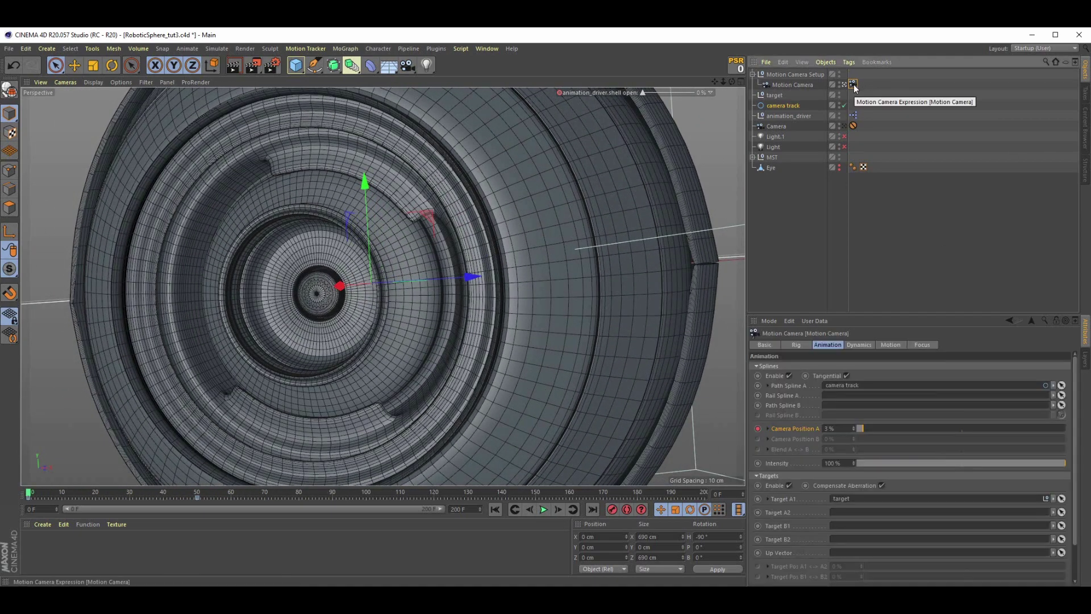
left_click(889, 344)
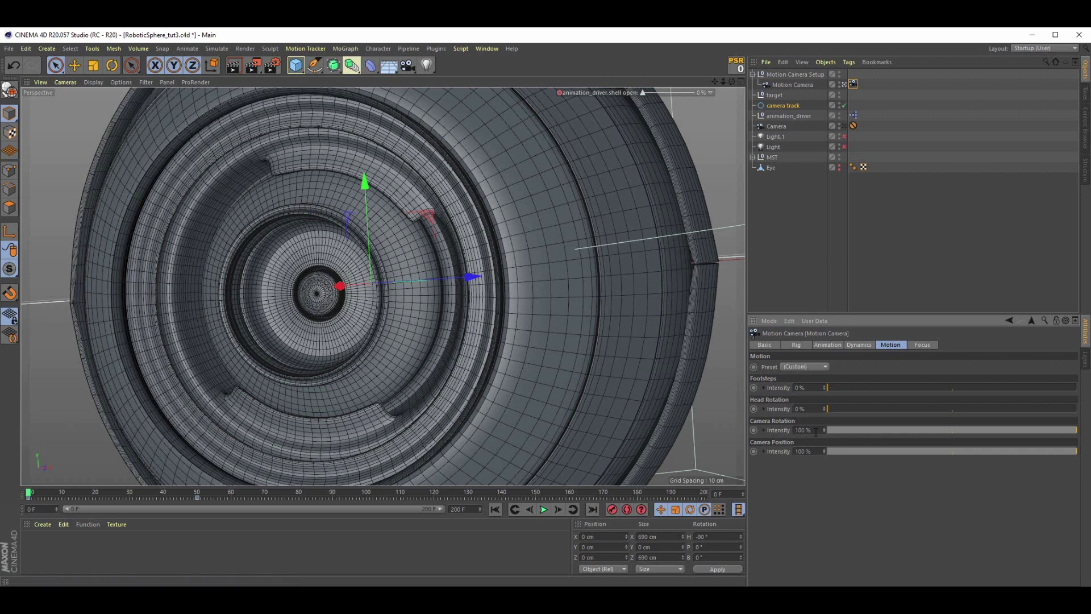
left_click_drag(819, 433, 742, 433)
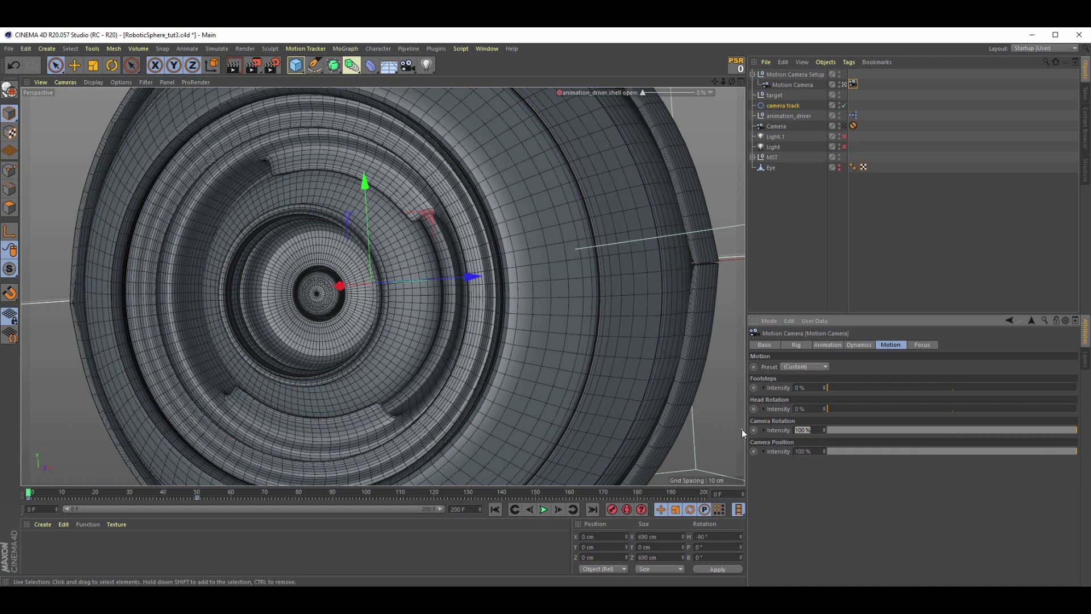
type("10")
key("Return")
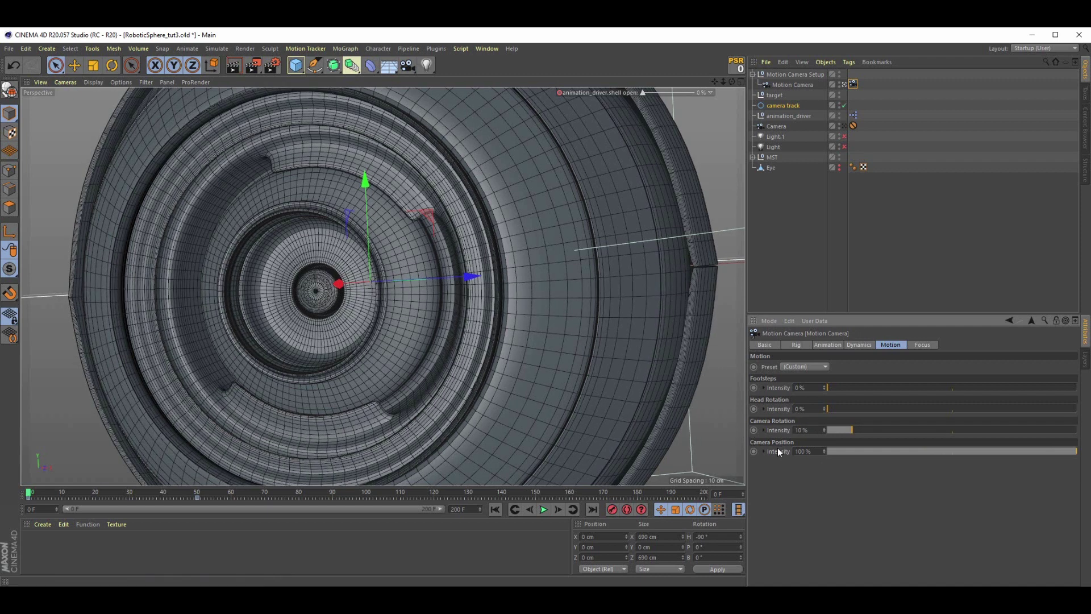
left_click_drag(814, 452, 733, 454)
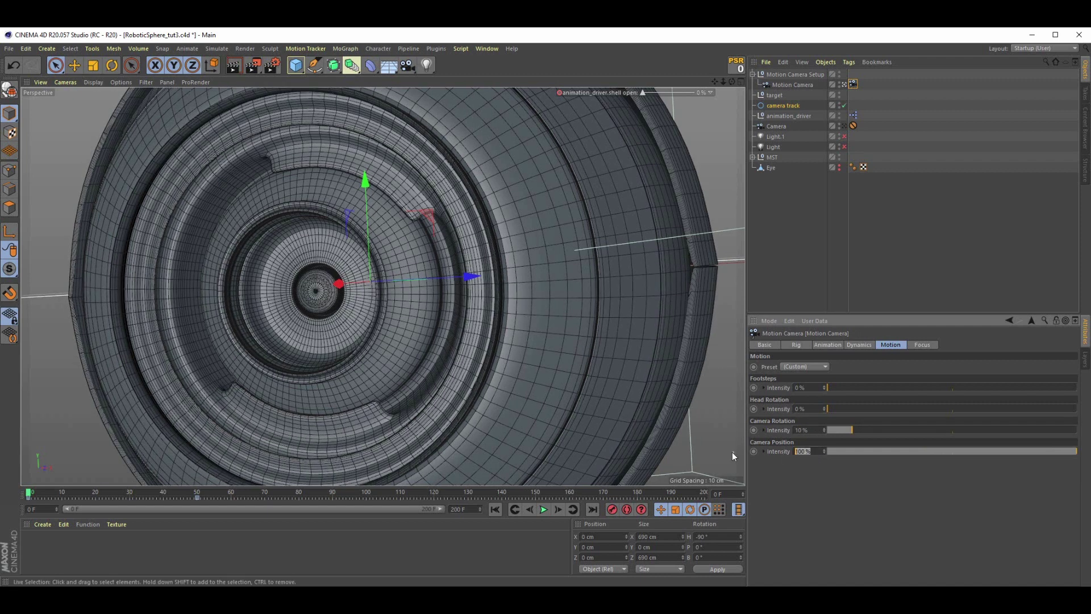
type("20")
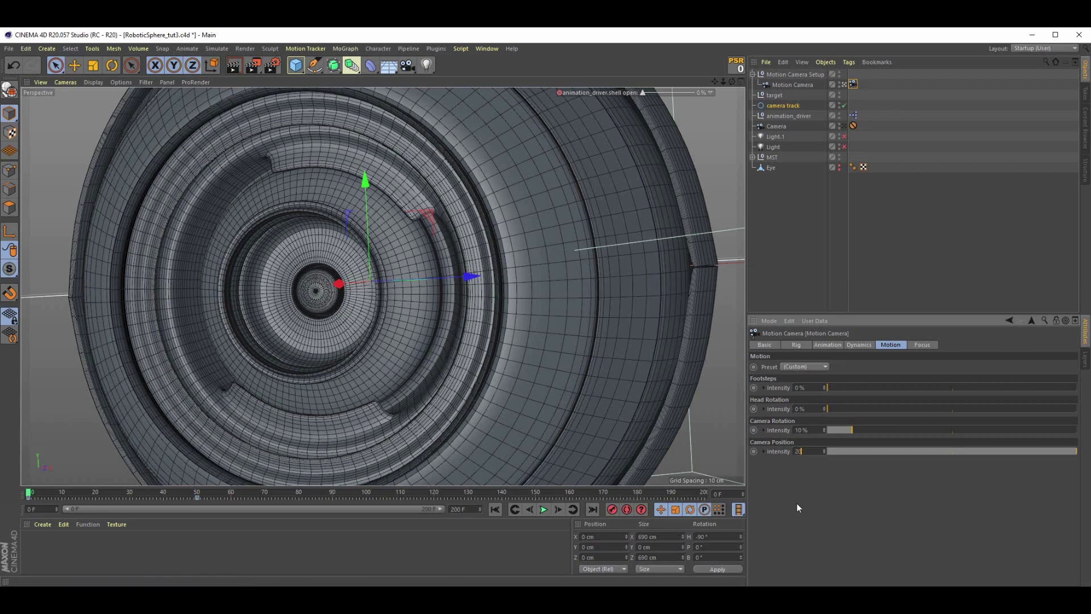
key("Return")
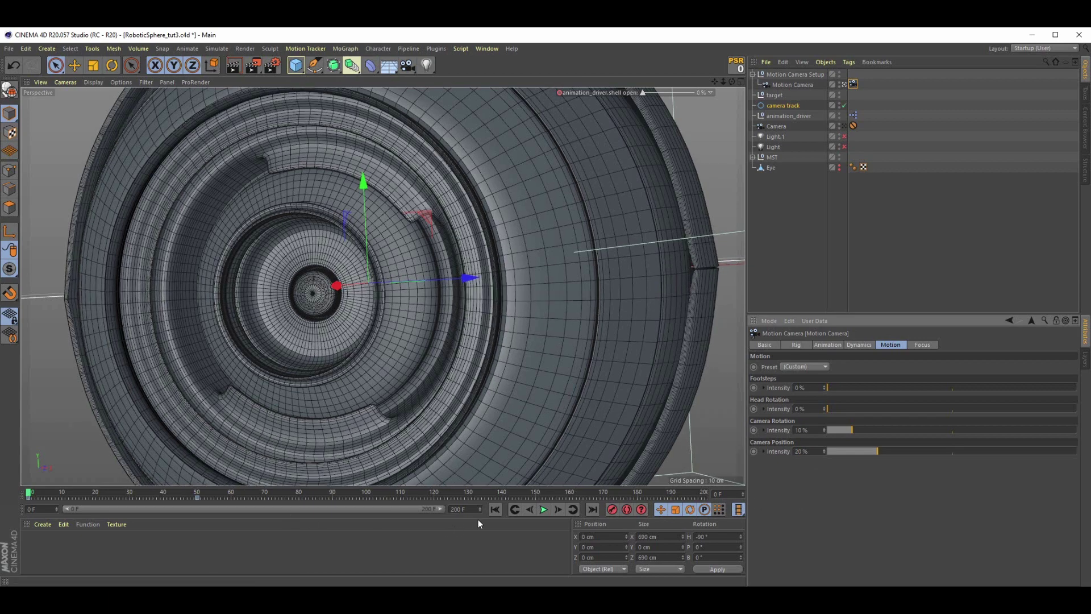
Replay the animation from frame 0 to review the reduced camera shake, and rewind to the start.
left_click(544, 509)
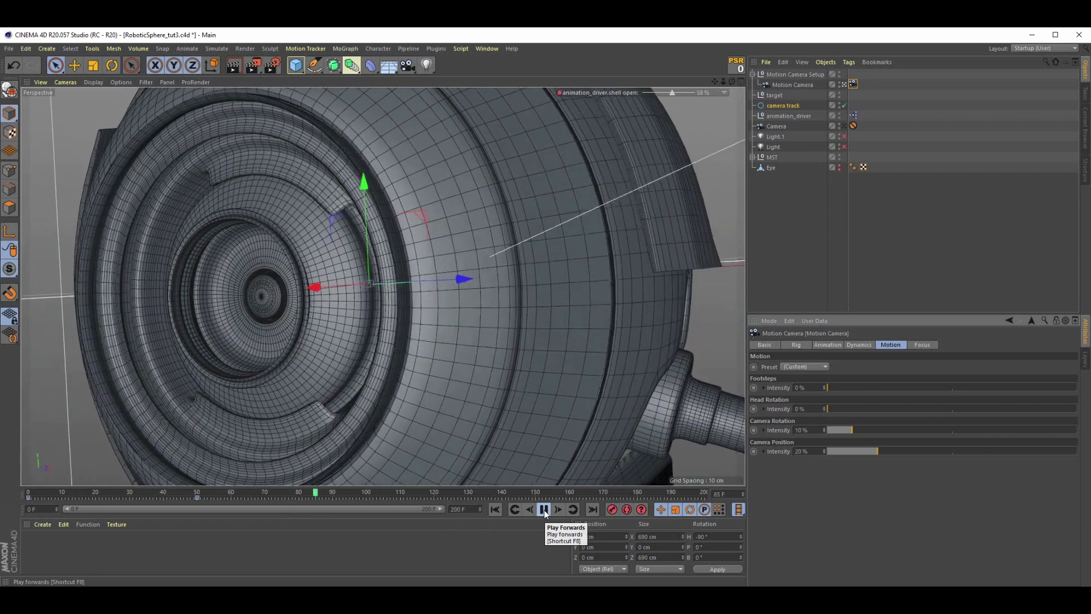
left_click(543, 510)
left_click(116, 493)
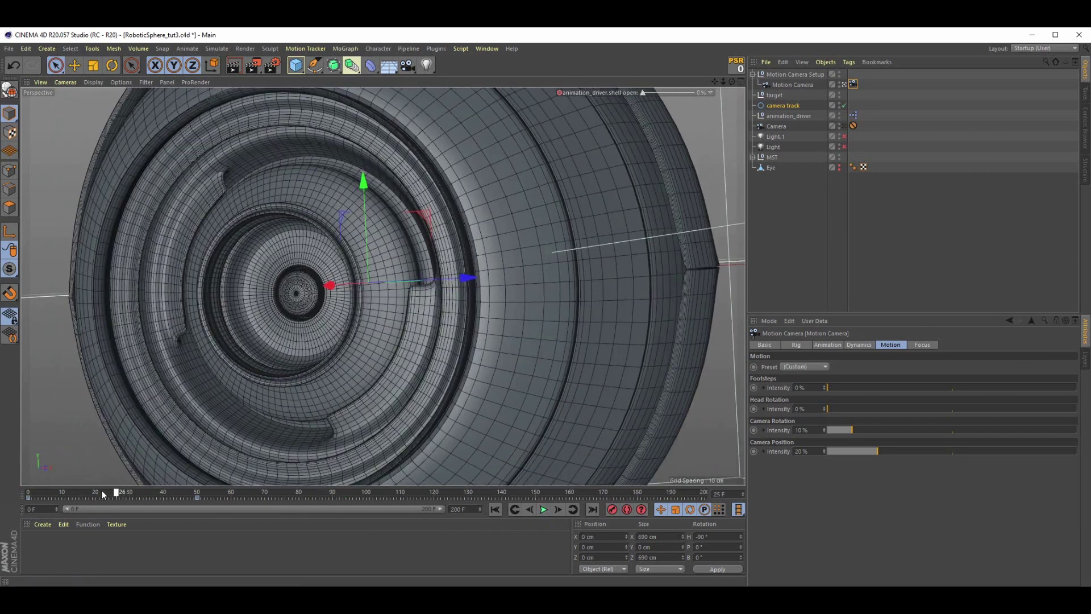
left_click_drag(103, 494, 28, 493)
left_click(544, 509)
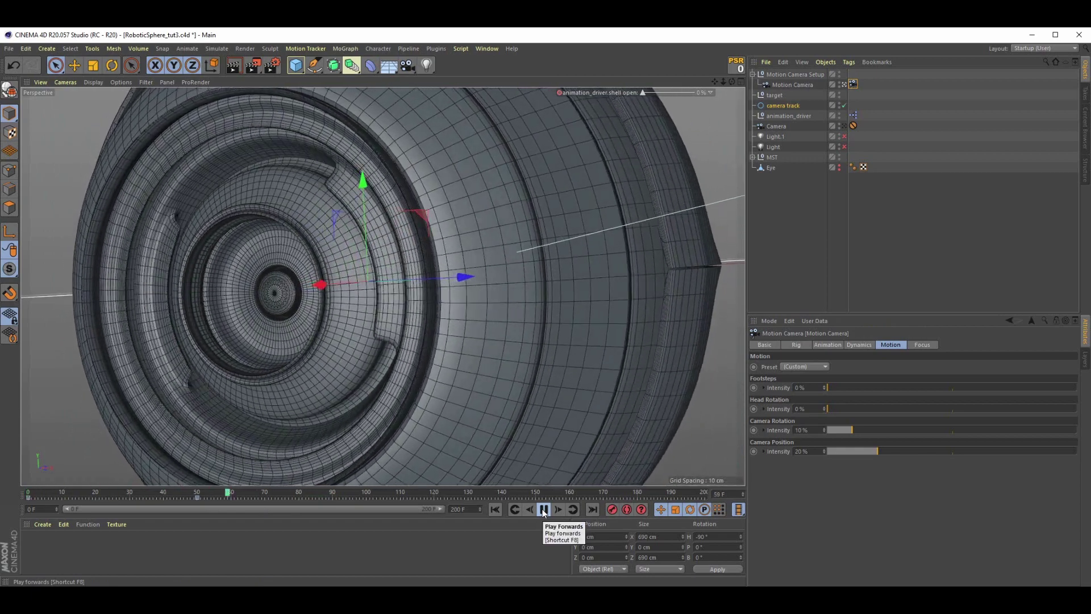
left_click(544, 513)
left_click_drag(352, 495, 29, 495)
Rename the Motion Camera Setup null to CAM01 and collapse its hierarchy.
left_click(794, 74)
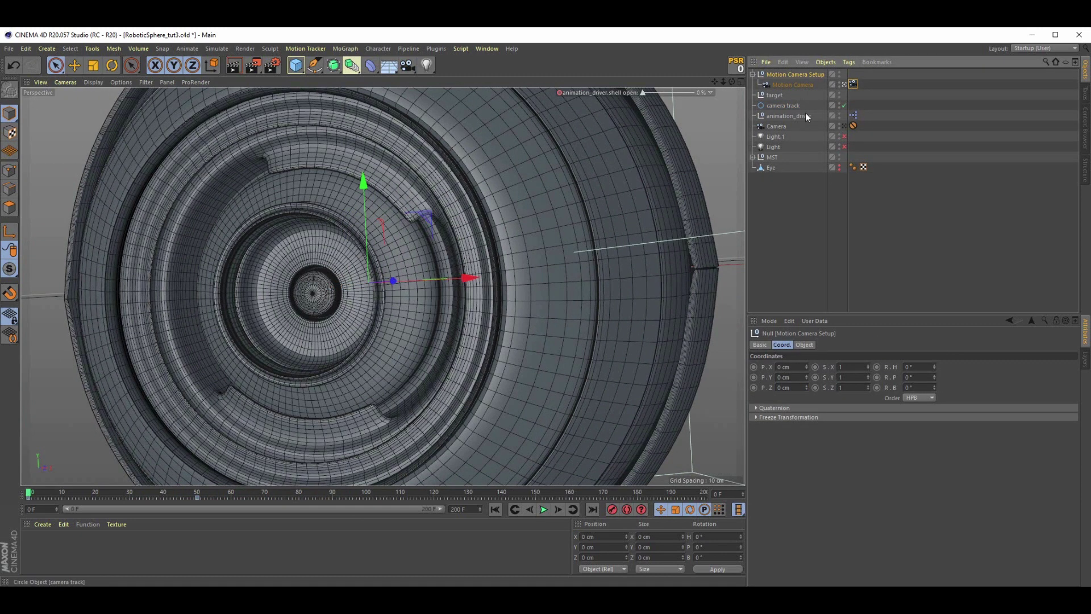
type("CAM01")
key("Return")
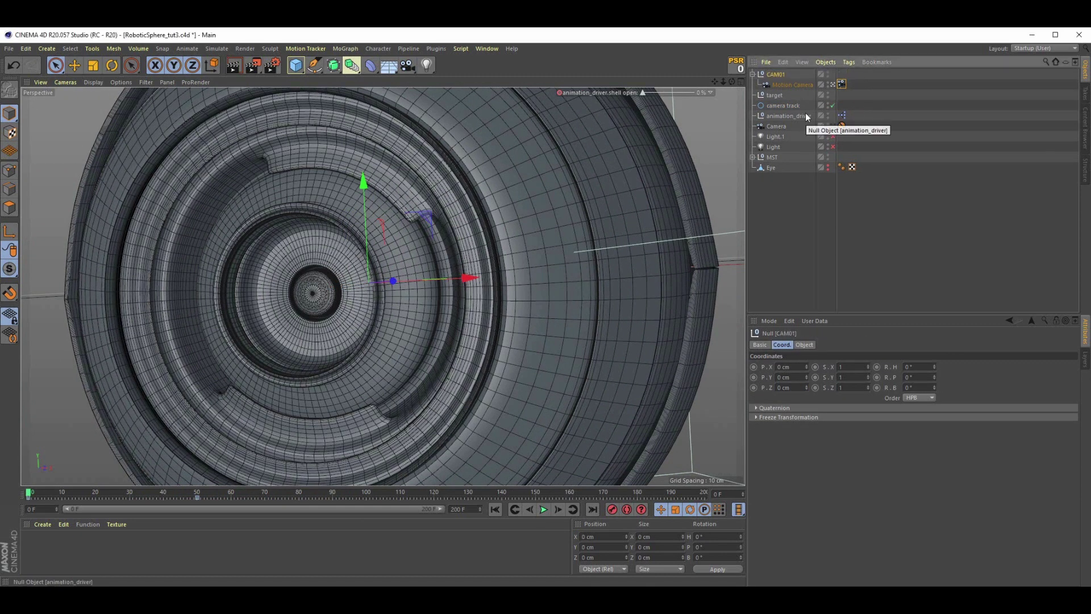
left_click(753, 74)
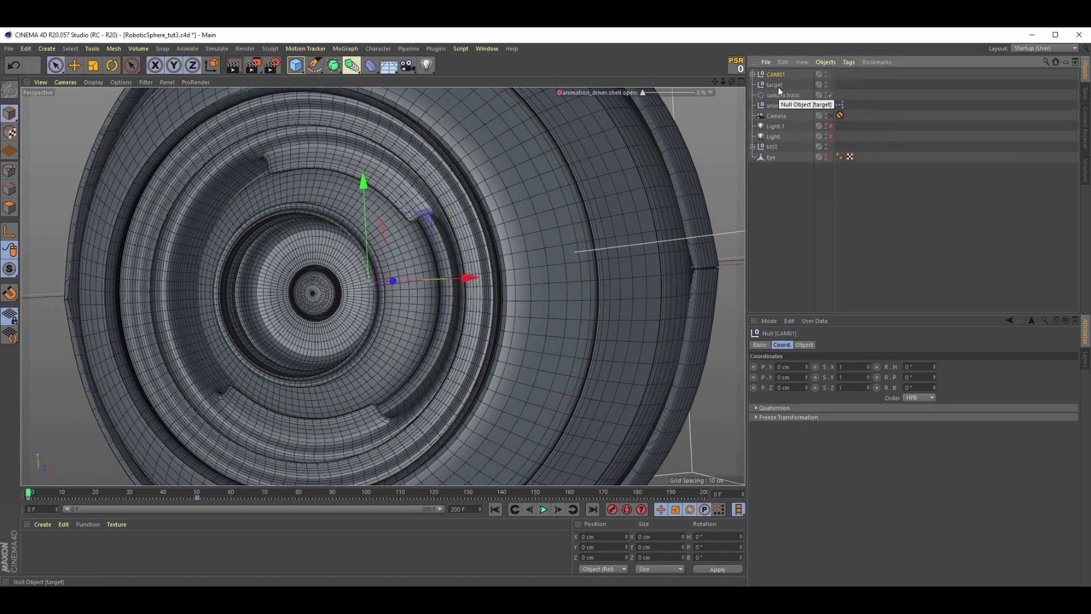
Move the target null and the camera track spline above CAM01 in the object hierarchy.
left_click(775, 87)
left_click(775, 94, "shift")
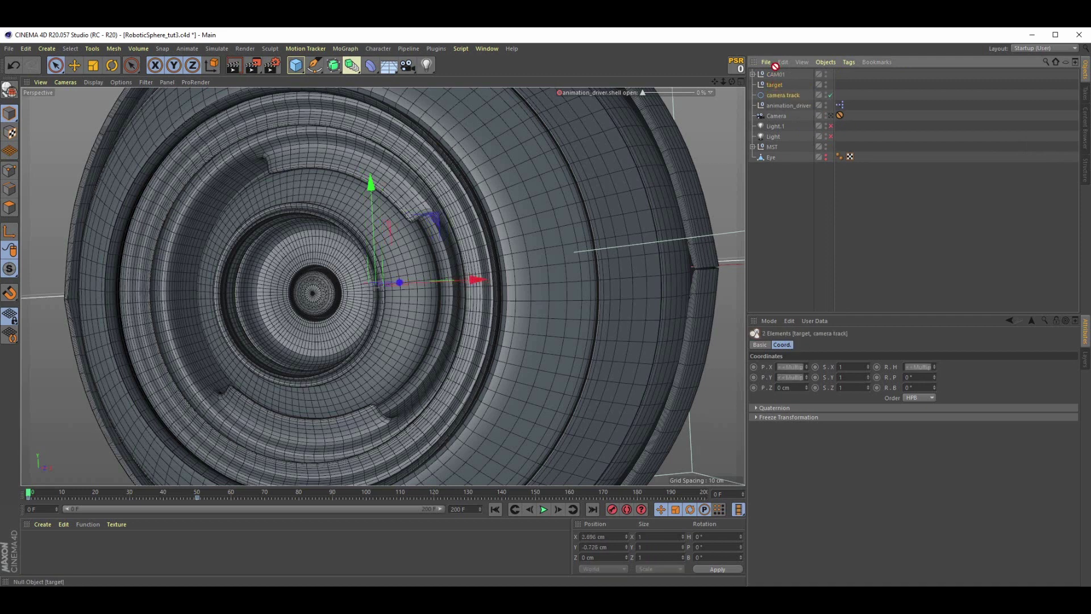
left_click_drag(775, 69, 775, 71)
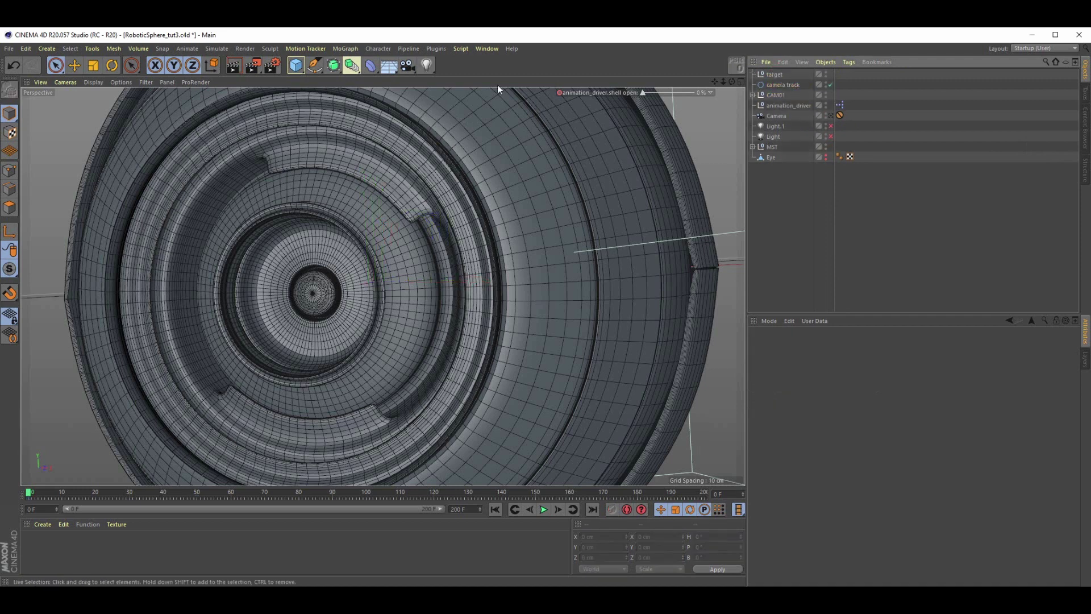
Add a second Motion Camera rig to the scene and rename its setup null to CAM02.
left_click(407, 65)
left_click(456, 134)
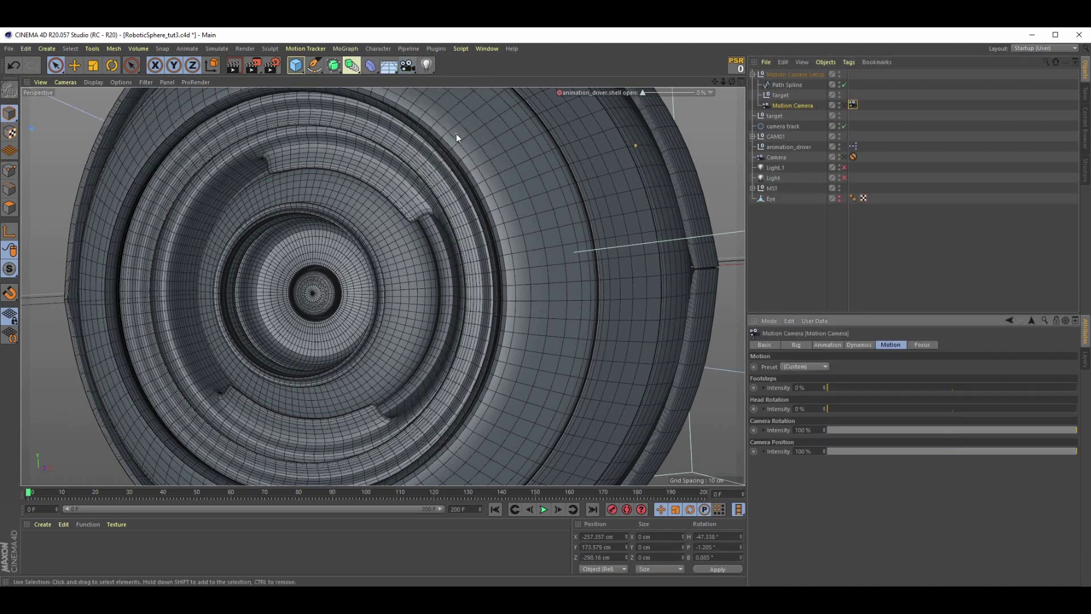
left_click(792, 75)
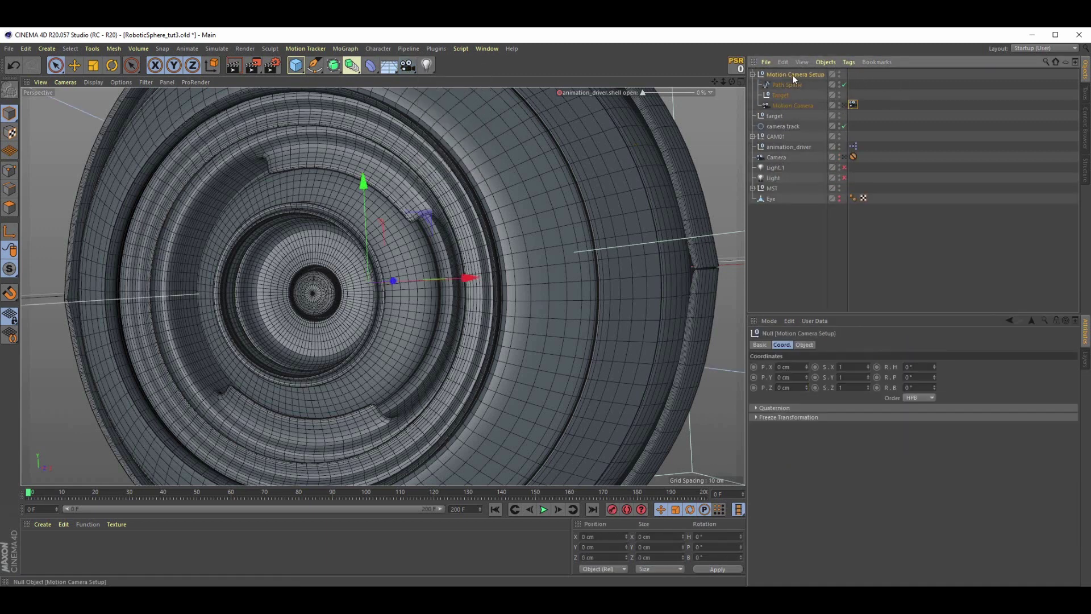
double_click(792, 75)
type("CAM0")
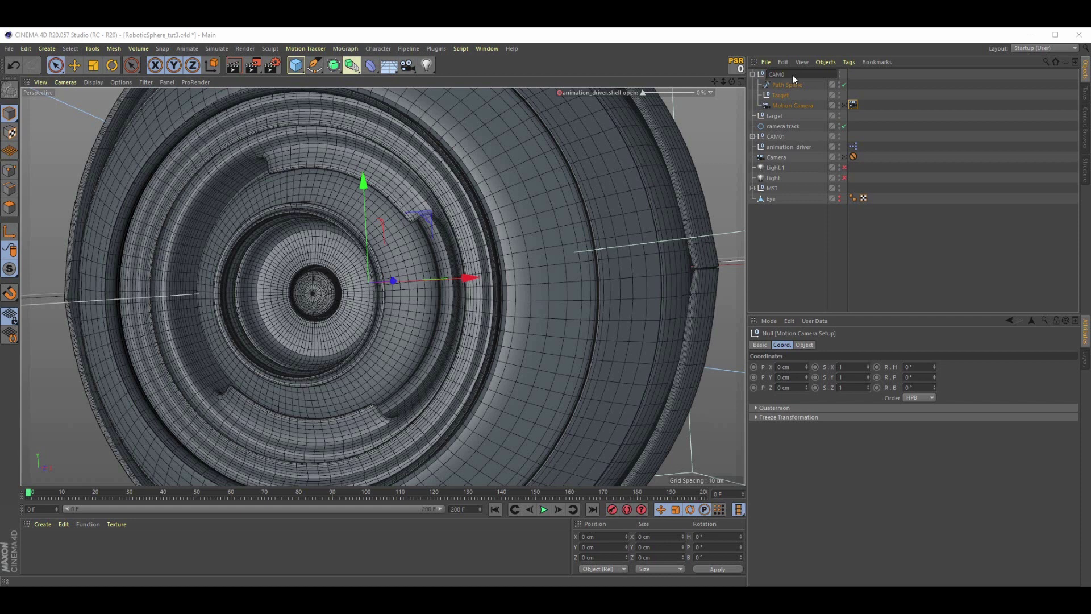
type("2")
key("Return")
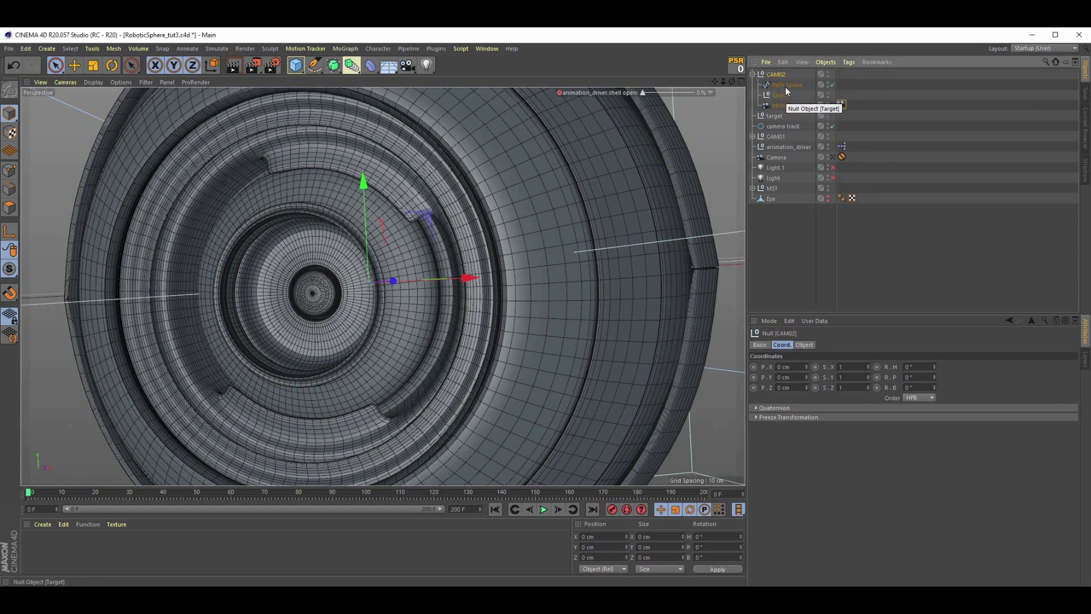
Assign the camera track as Path Spline A and the shared target null as Target A1 of CAM02's Motion Camera.
left_click(841, 105)
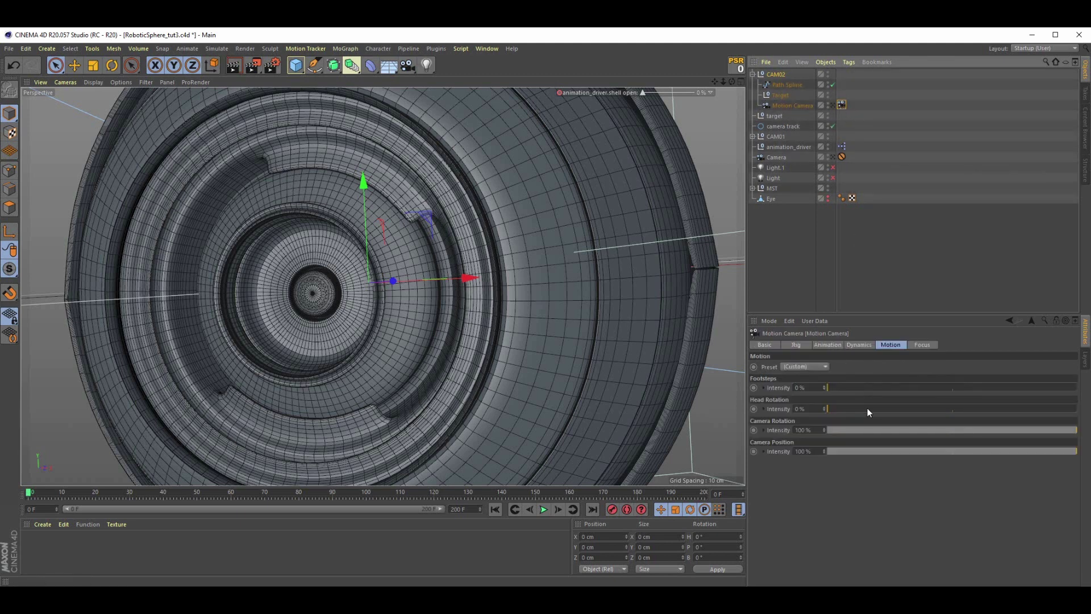
left_click(822, 345)
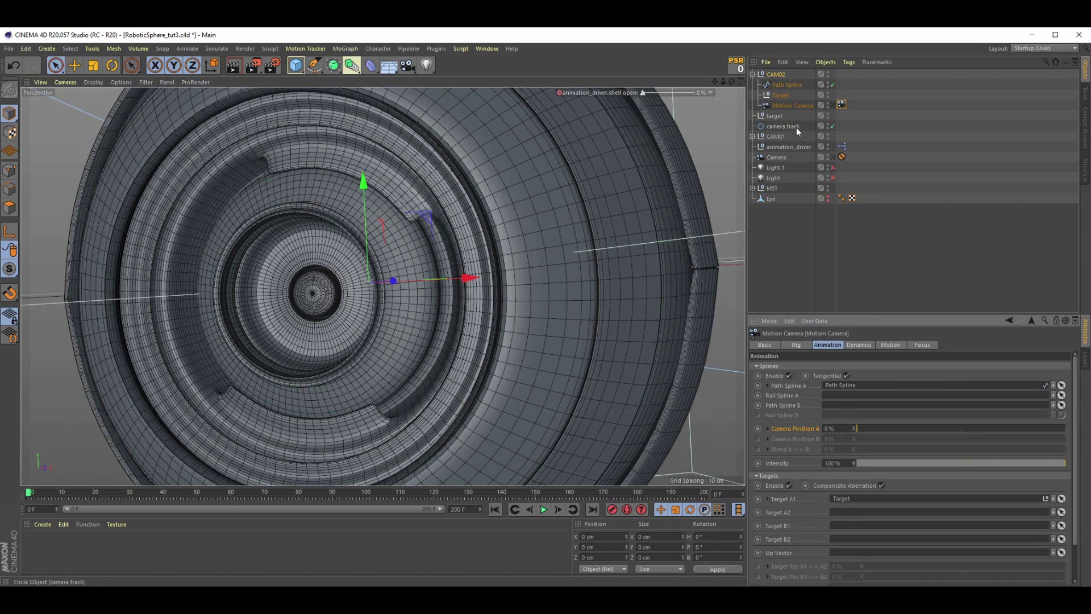
left_click_drag(795, 124, 848, 385)
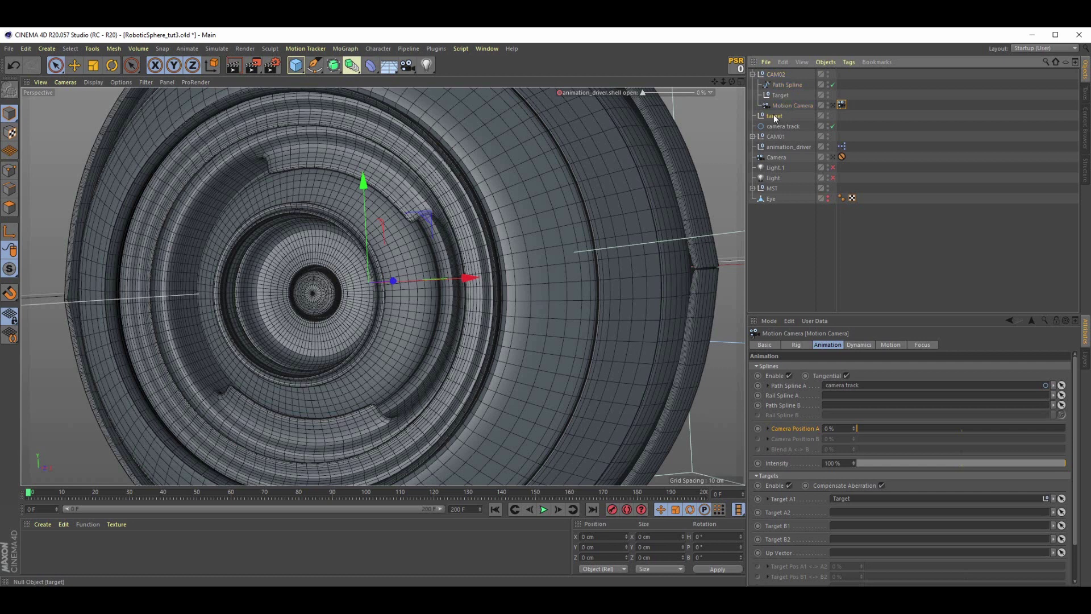
left_click_drag(843, 438, 859, 505)
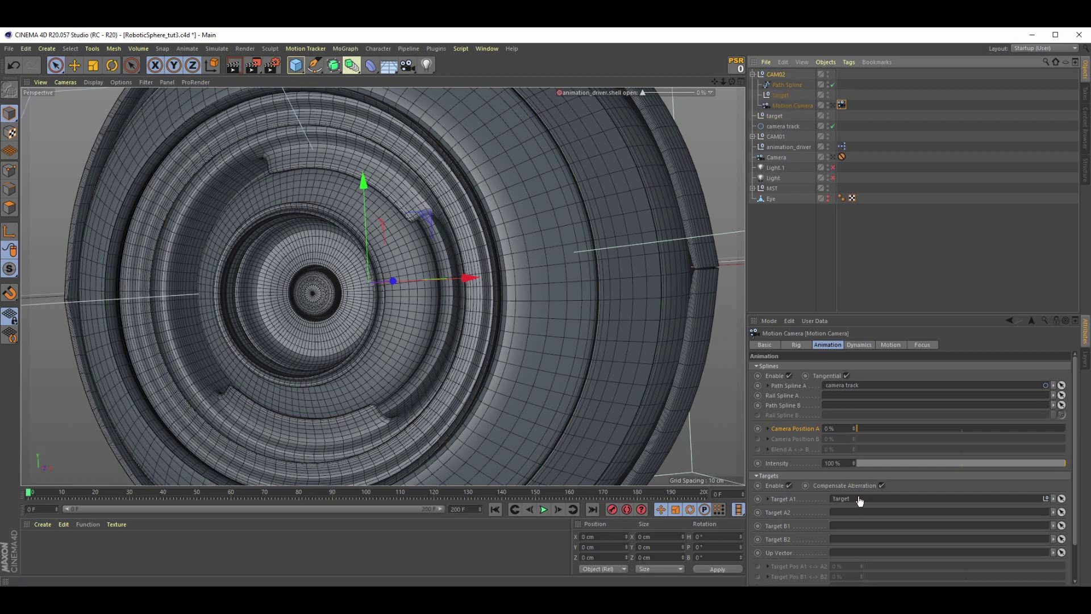
Delete the default Path Spline and Target objects inside CAM02.
left_click(783, 85)
left_click(781, 96, "ctrl")
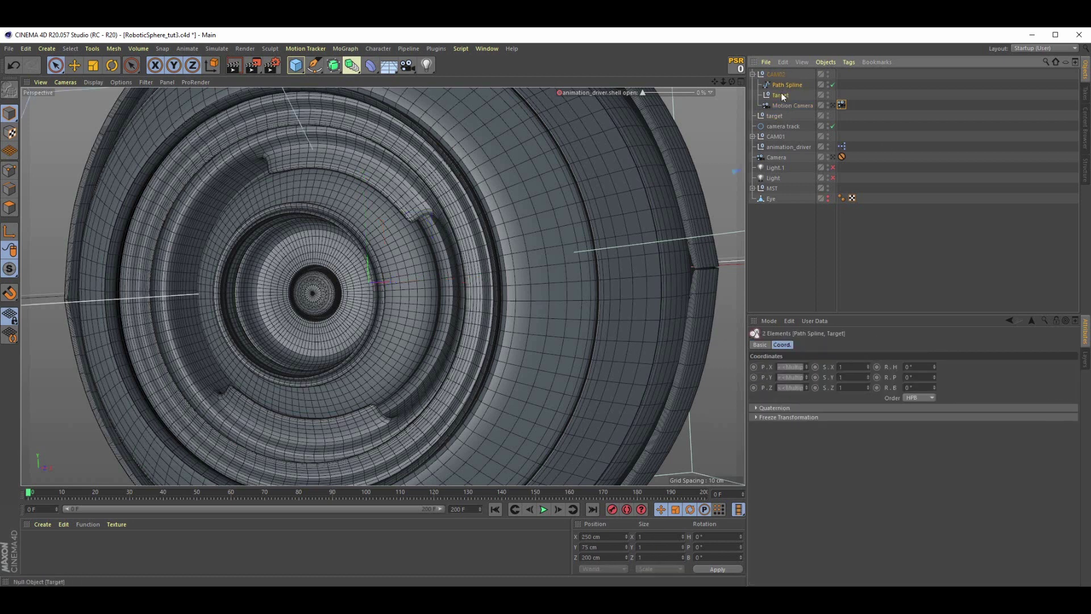
key("Delete")
Look through CAM02's Motion Camera in the perspective view and set its rig's second and third parallax values to -136 cm and 87 cm.
left_click(832, 84)
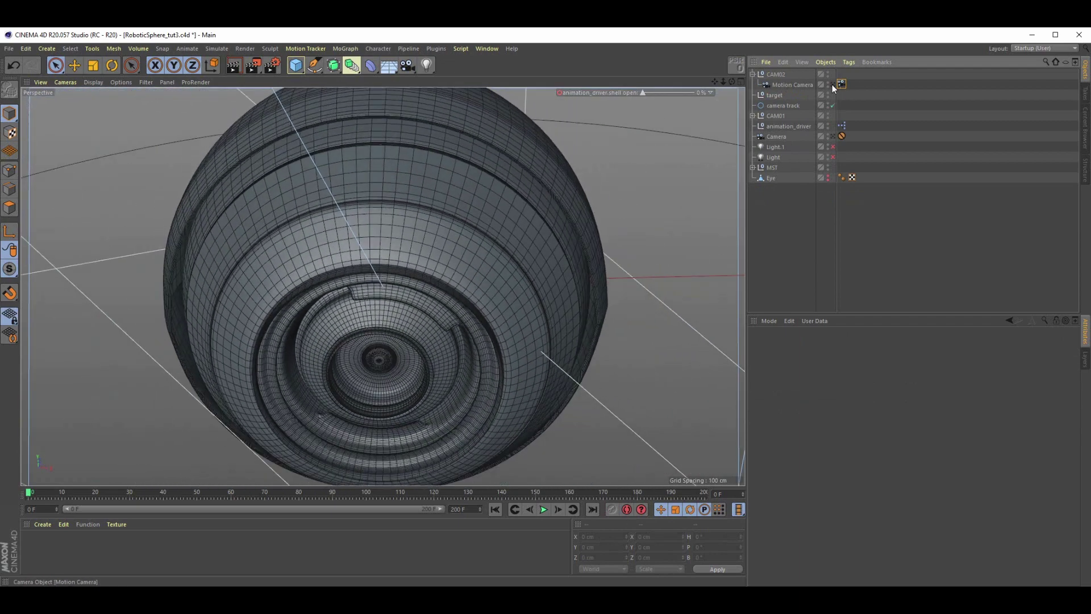
left_click(741, 82)
left_click(842, 84)
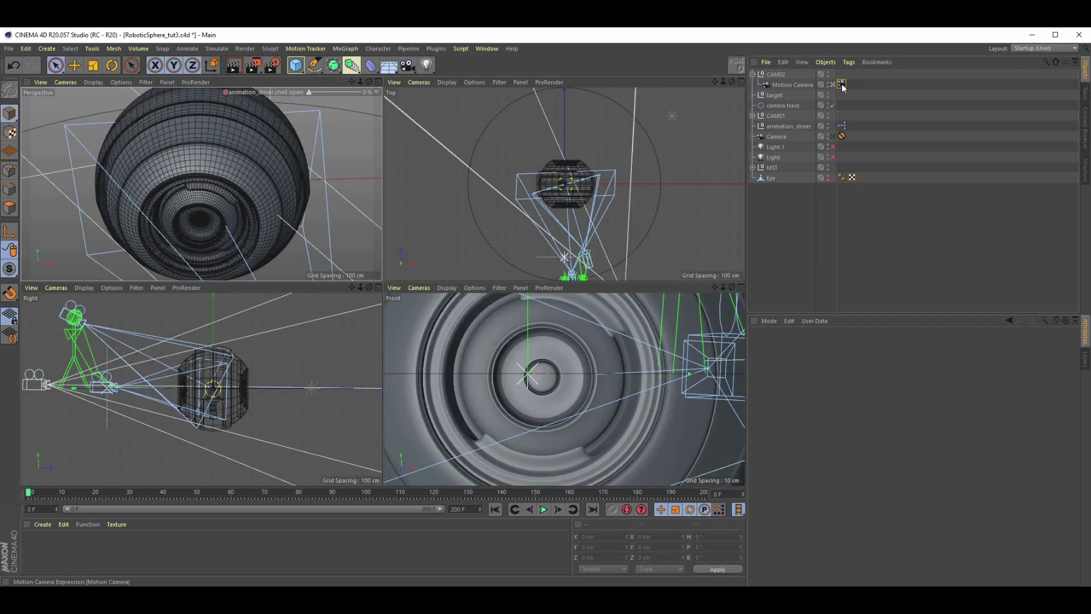
left_click(796, 345)
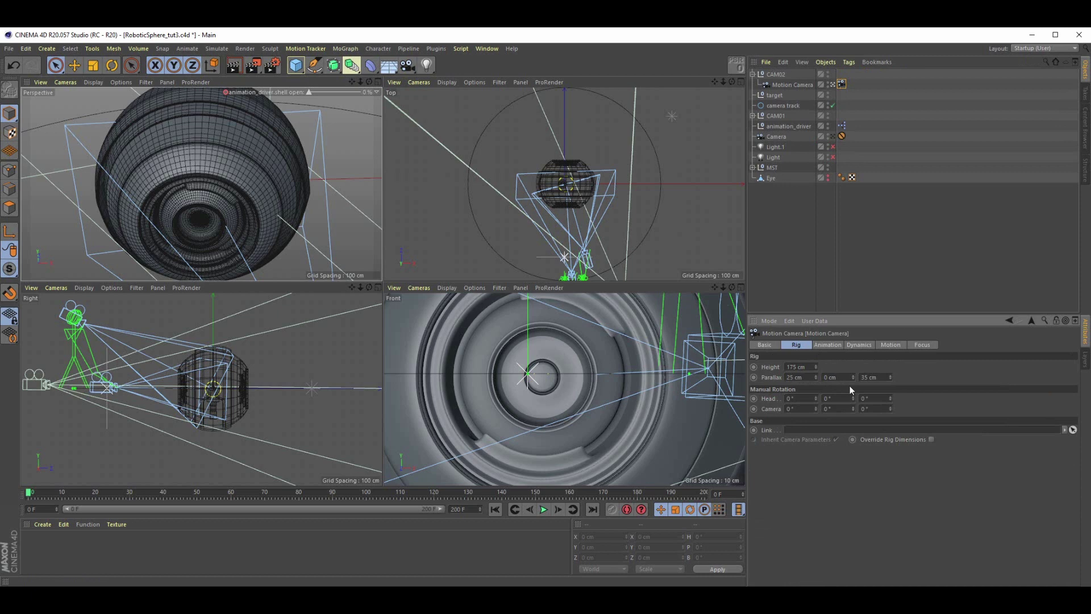
left_click_drag(853, 377, 891, 348)
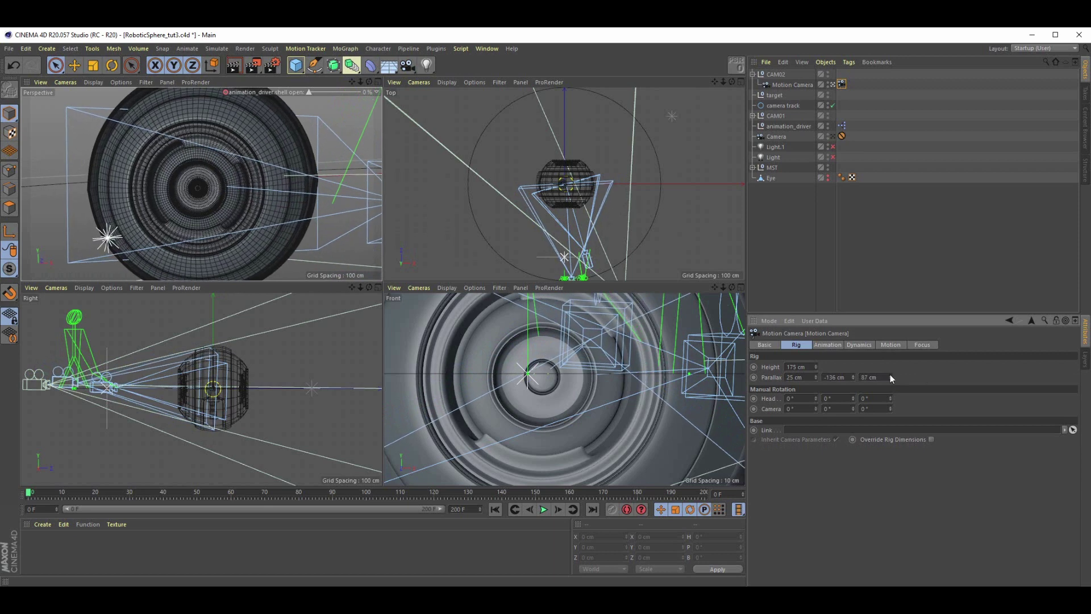
Set CAM02's Camera Position A to 7% and readjust its rig parallax in the single perspective view.
left_click(826, 345)
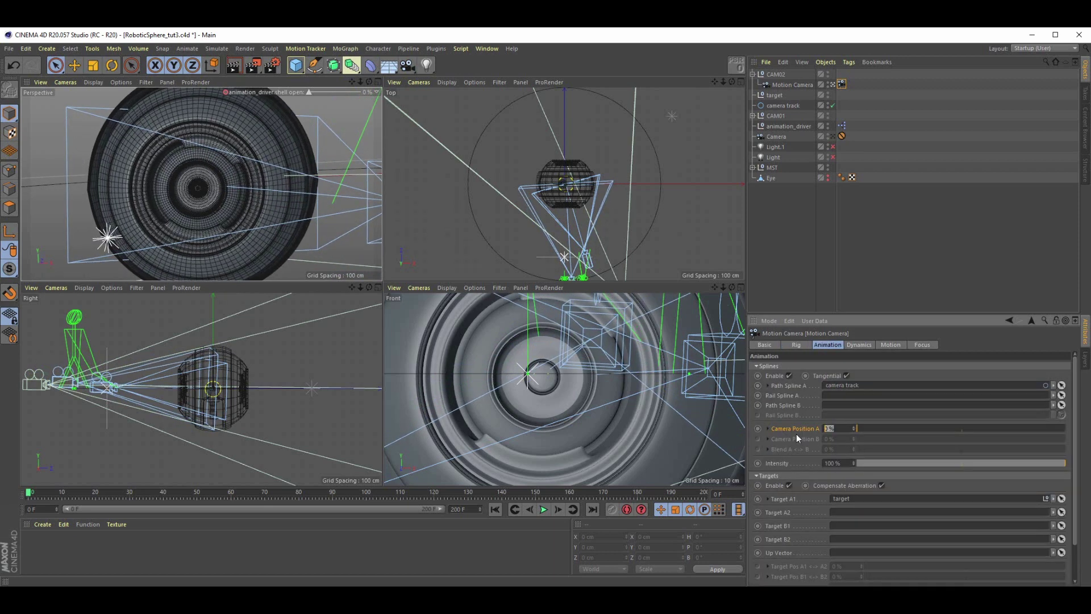
type("7")
key("Return")
key("F1")
left_click(796, 344)
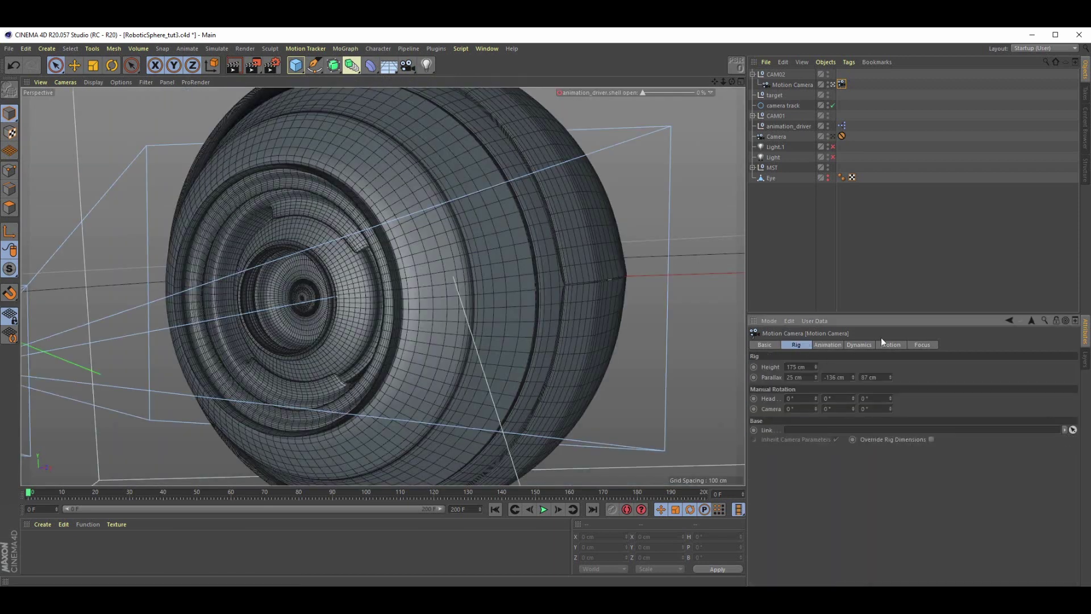
left_click_drag(889, 377, 827, 377)
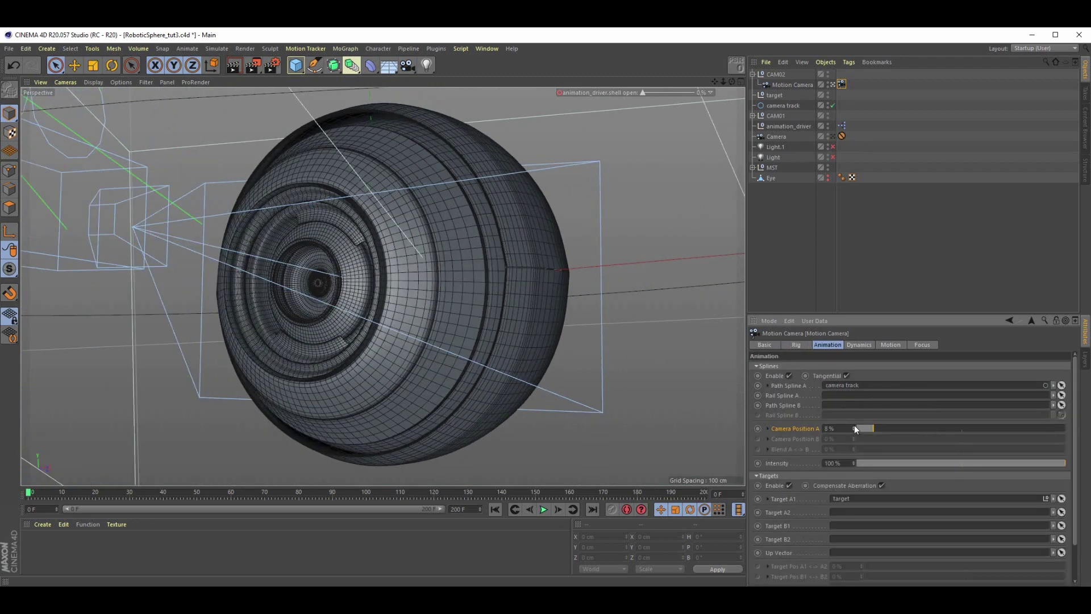
Set CAM02's Camera Position A to 10% and record a keyframe for it at frame 51.
left_click(854, 428)
left_click(854, 427)
left_click(200, 493)
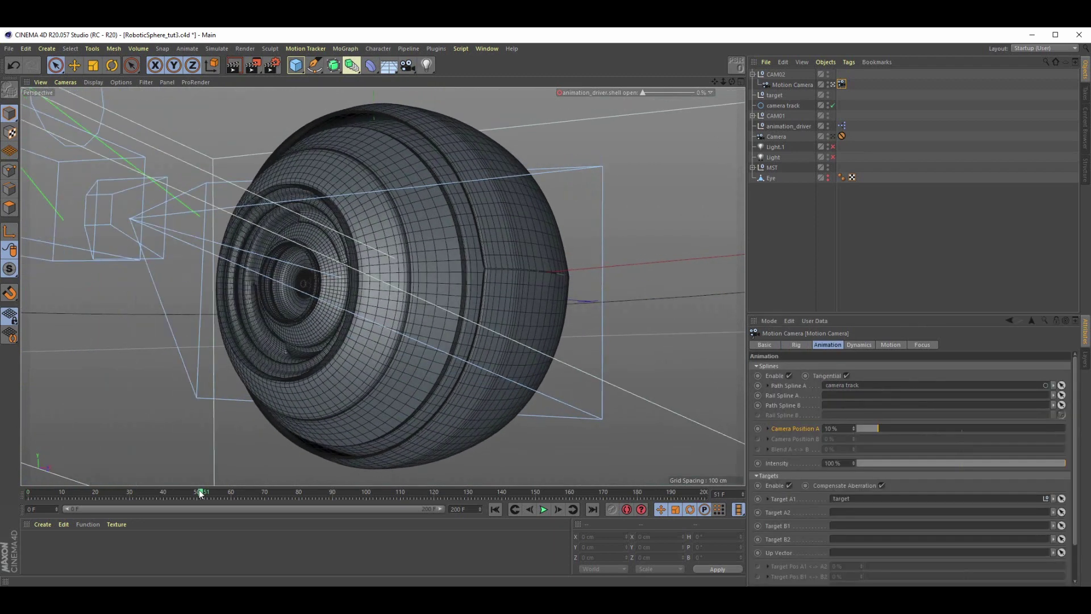
left_click(758, 429)
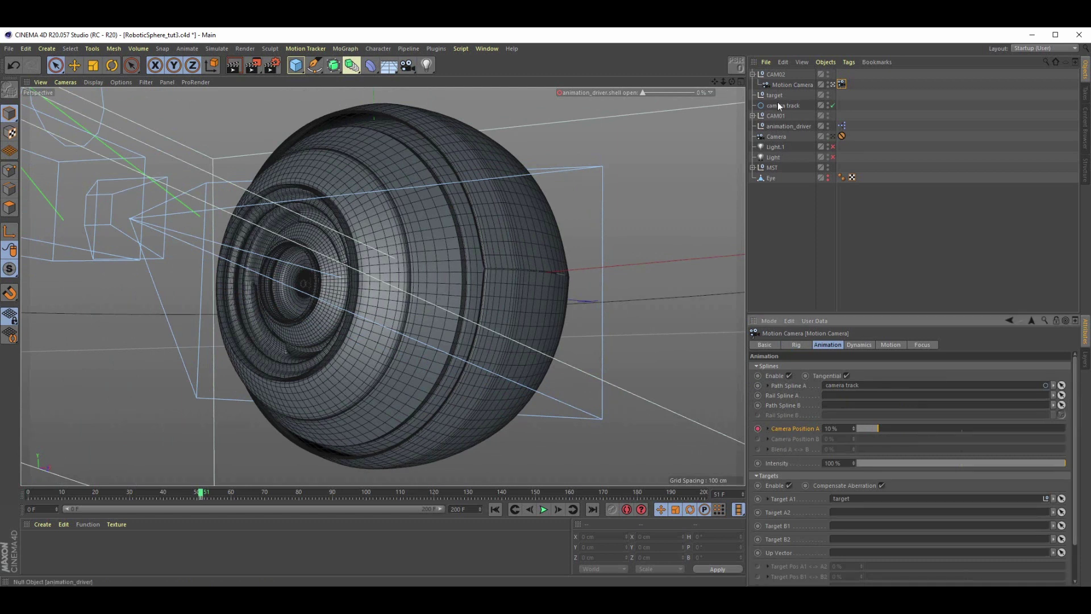
Reduce CAM02's Camera Rotation motion intensity to 10% and its Camera Position motion intensity to 2%.
left_click(890, 345)
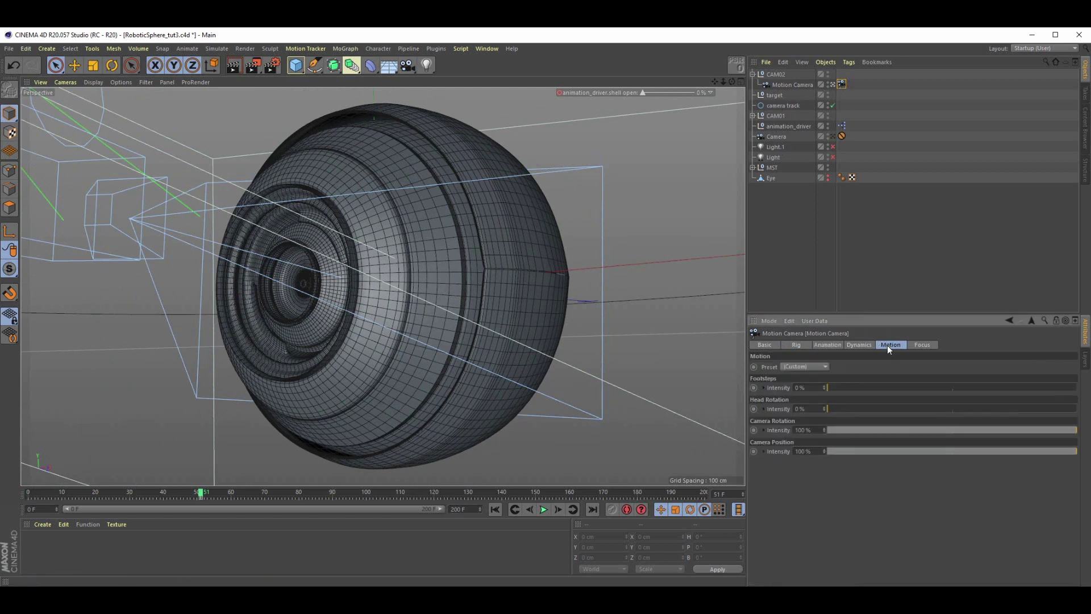
left_click(814, 430)
type("10")
key("Return")
left_click(815, 451)
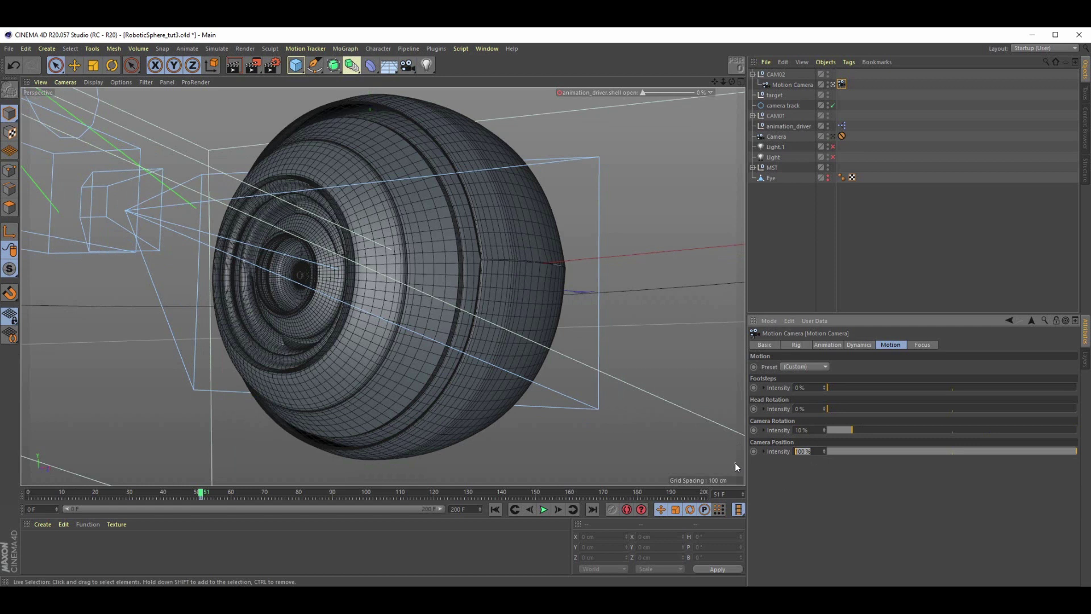
type("2")
key("Return")
Keyframe CAM02's Camera Position A at 15% on frame 100.
left_click(827, 345)
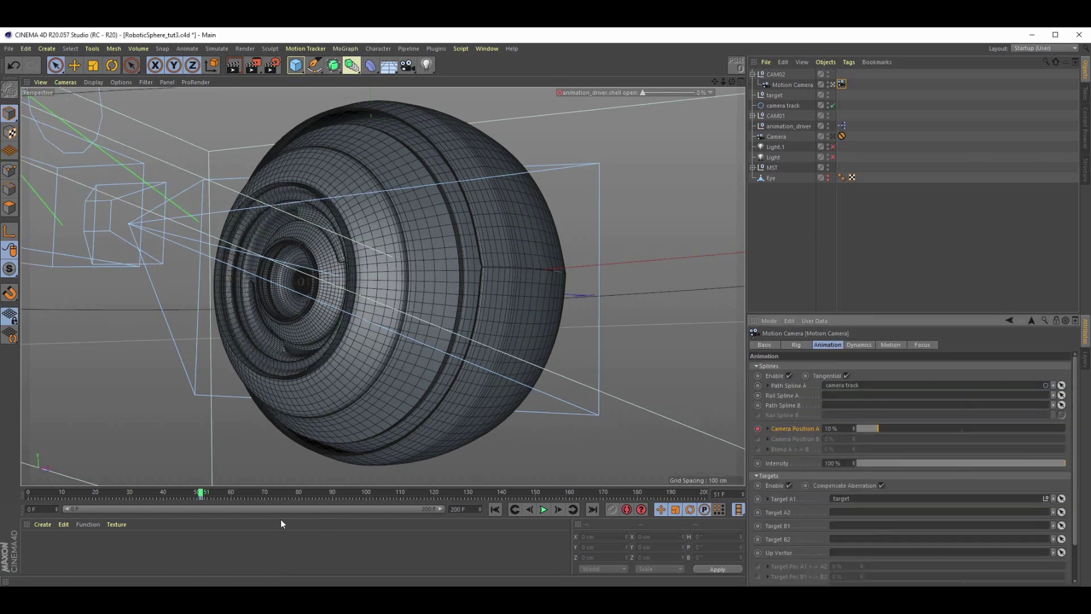
left_click_drag(203, 495, 366, 512)
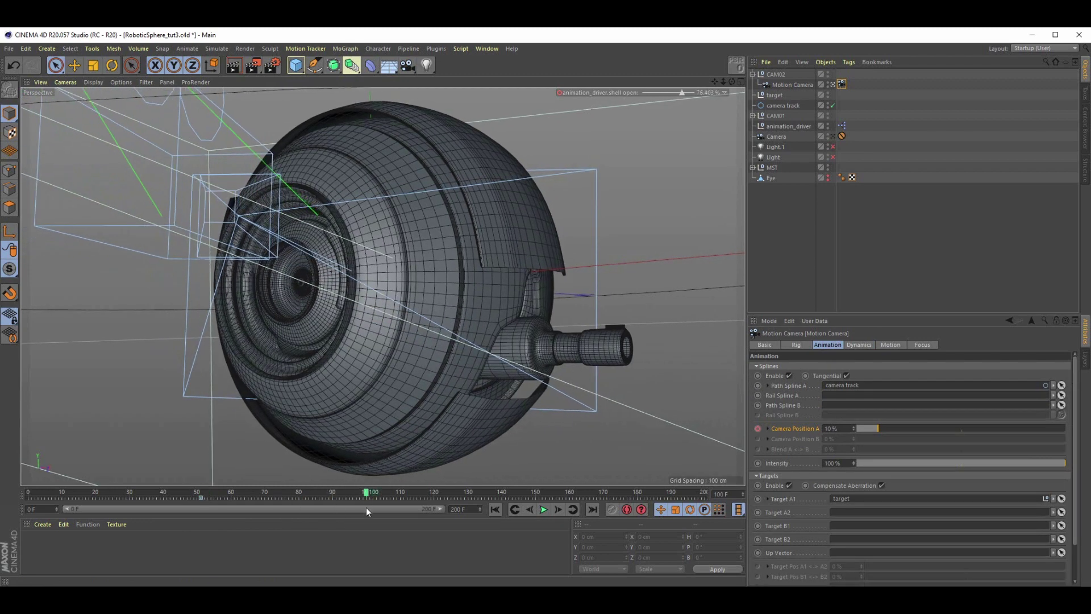
left_click_drag(855, 429, 855, 429)
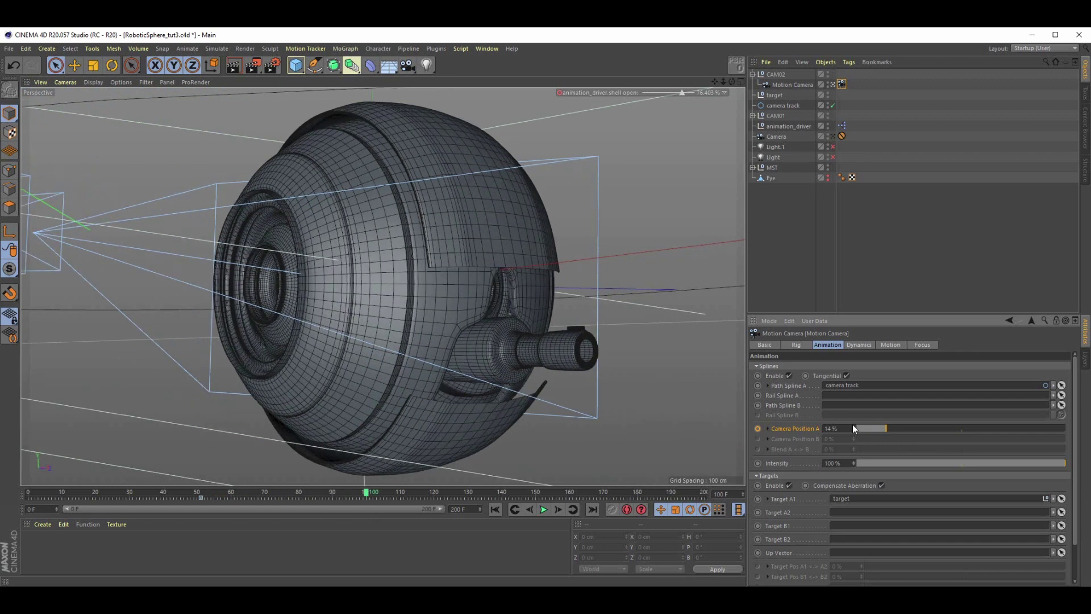
left_click(853, 427)
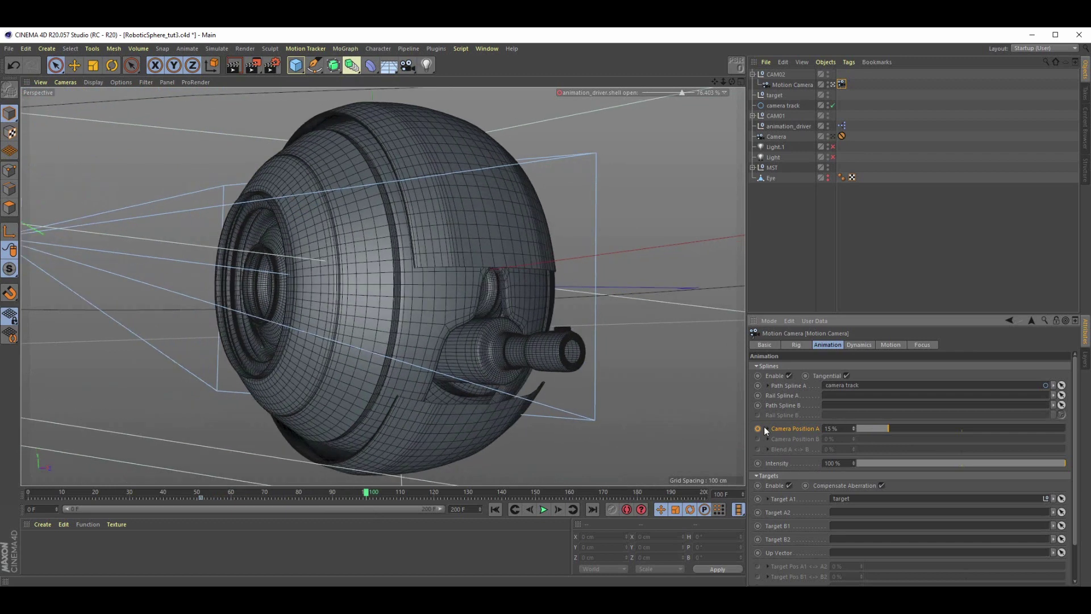
left_click(759, 430)
Update the Camera Position A keyframes to 12% at frame 51 and 16% at frame 100.
left_click_drag(366, 493, 201, 503)
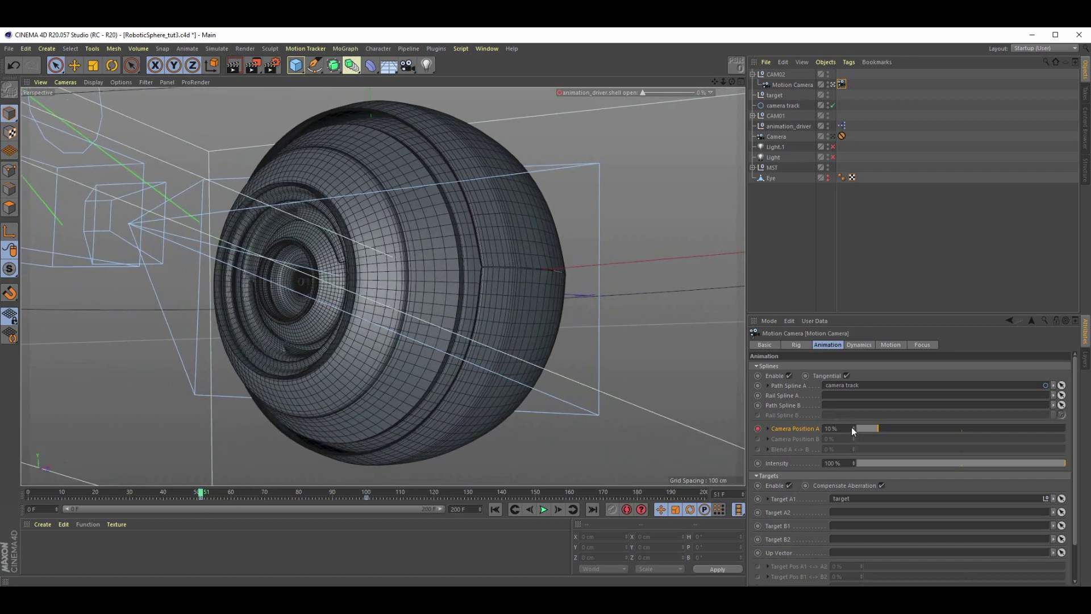
left_click_drag(853, 428, 852, 428)
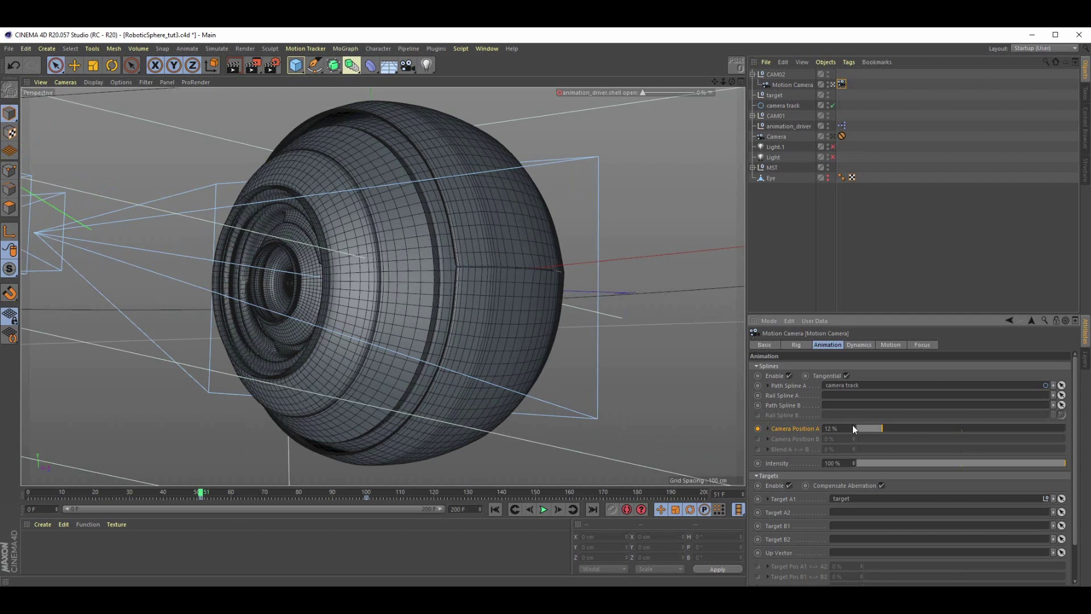
left_click(759, 429)
left_click(373, 494)
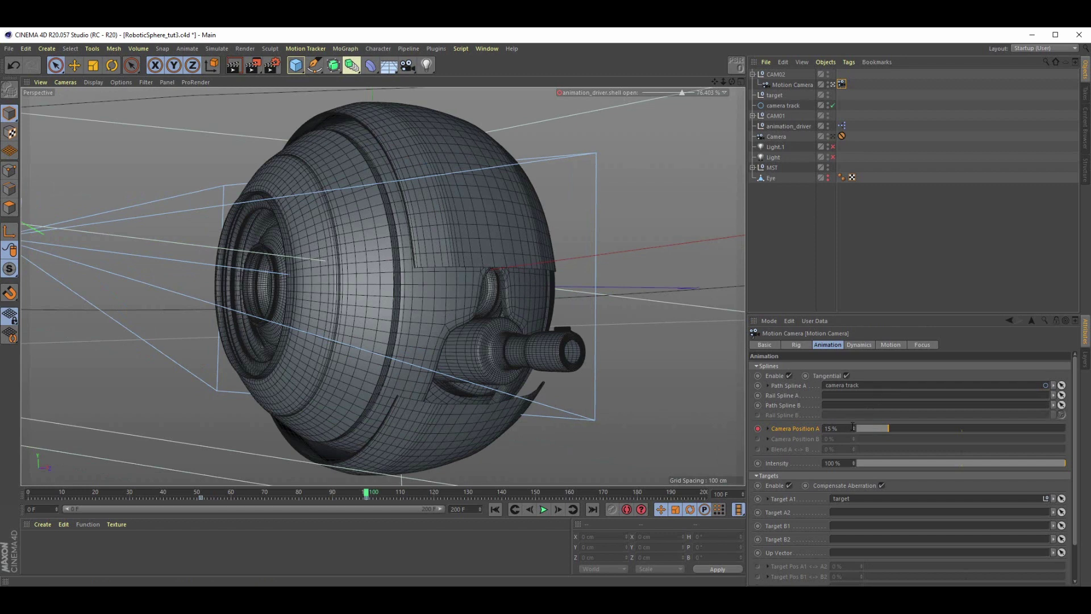
left_click(854, 426)
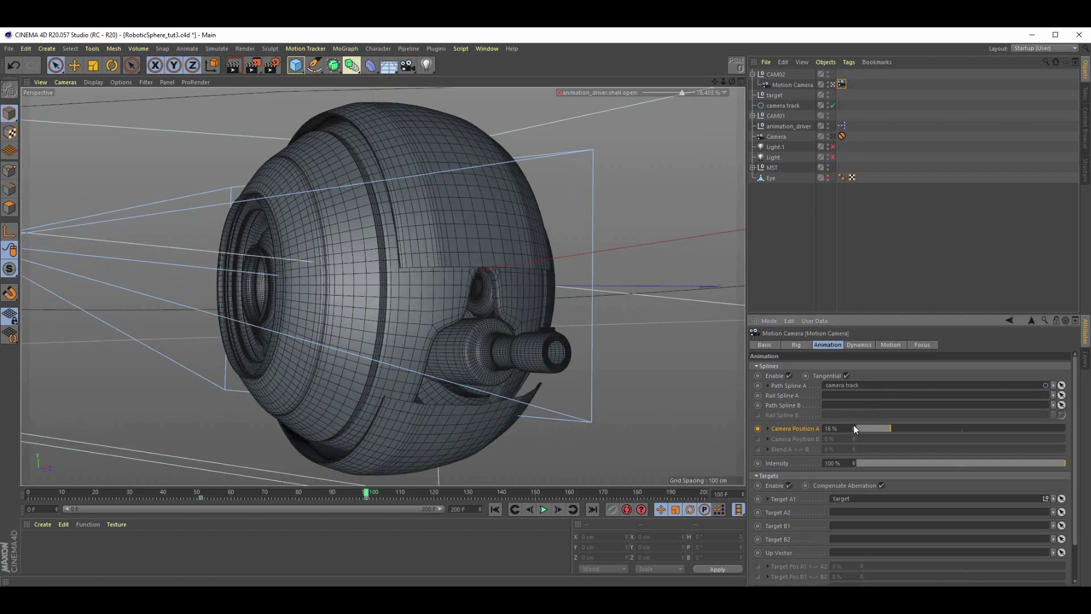
Show the F-Curve of Camera Position A and set both of its keys to linear interpolation.
right_click(789, 436)
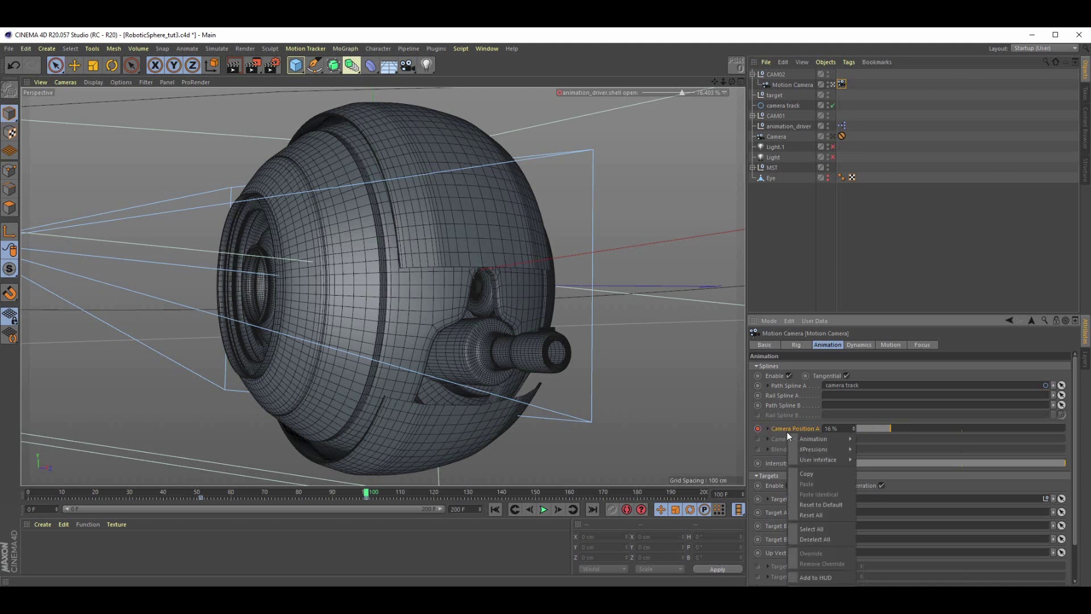
mouse_move(818, 439)
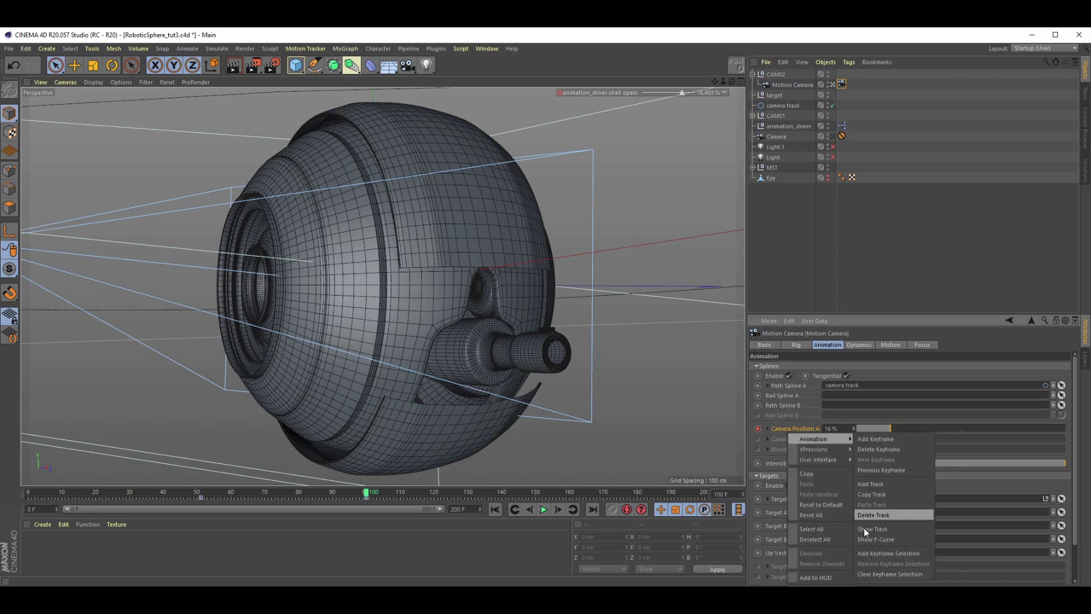
left_click(875, 539)
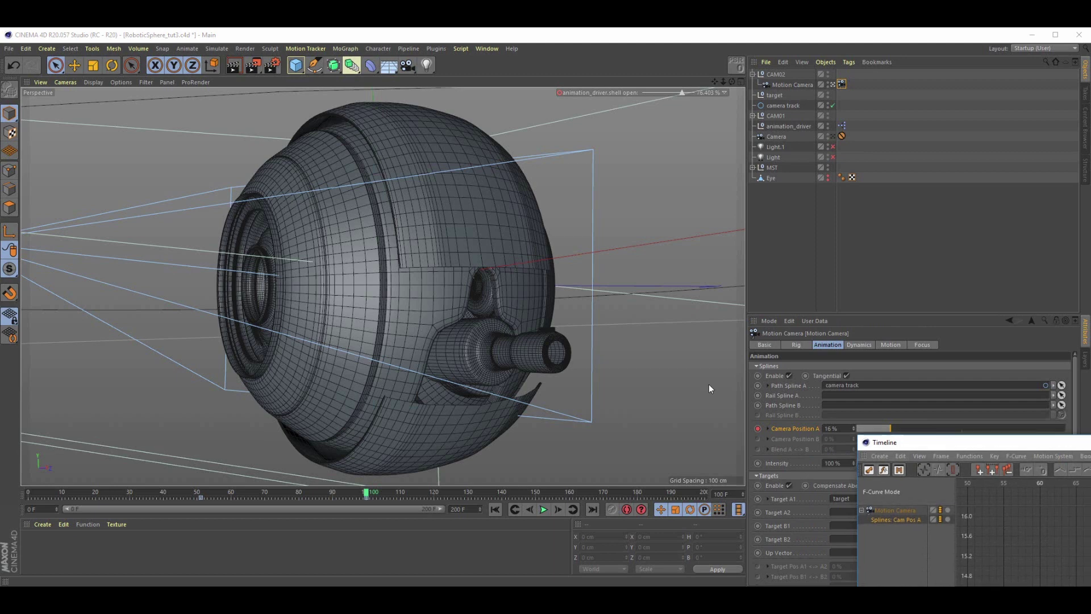
left_click_drag(274, 195, 279, 182)
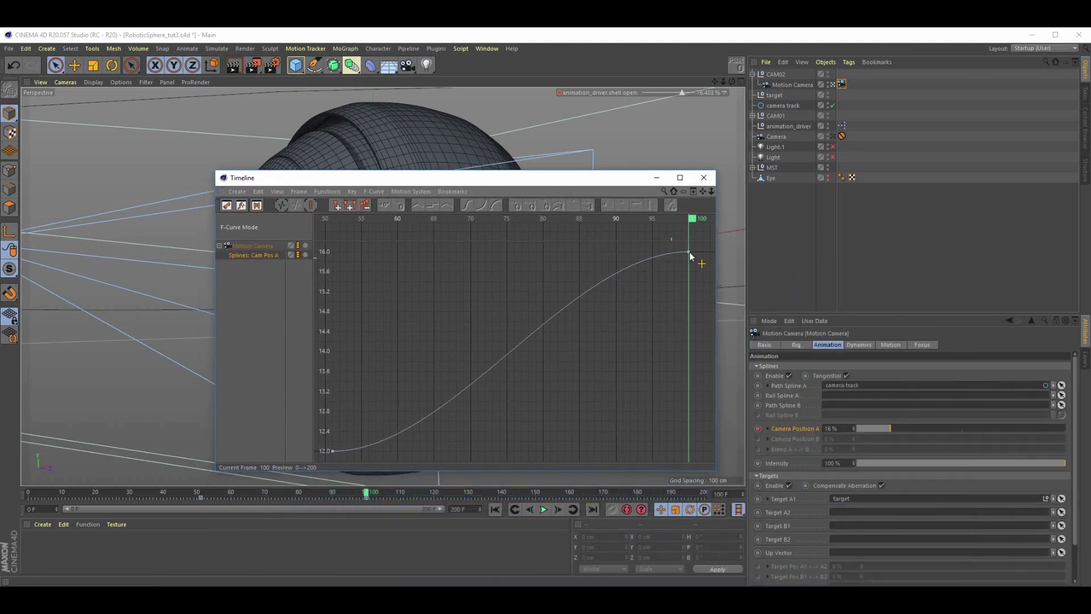
left_click_drag(694, 242, 317, 463)
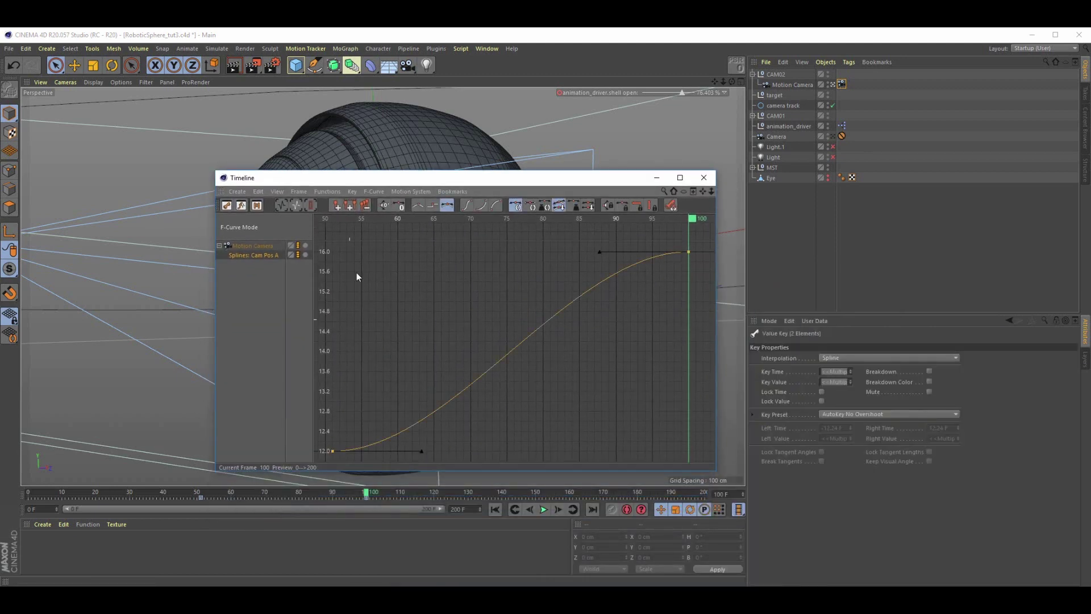
left_click(417, 207)
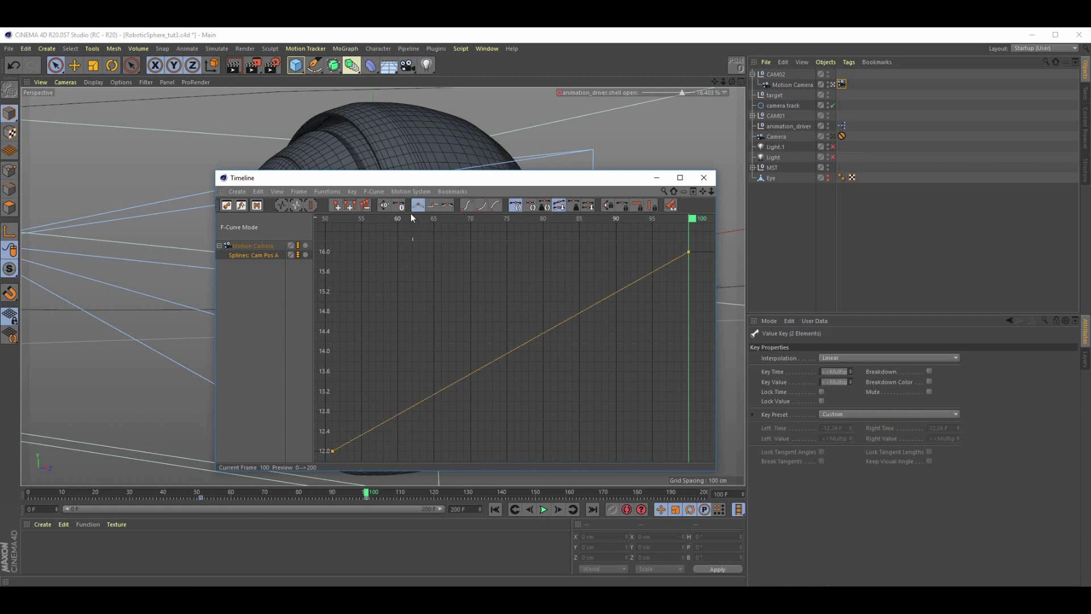
Set the Camera Position A track to Continue After its last key and close the Timeline.
left_click(326, 192)
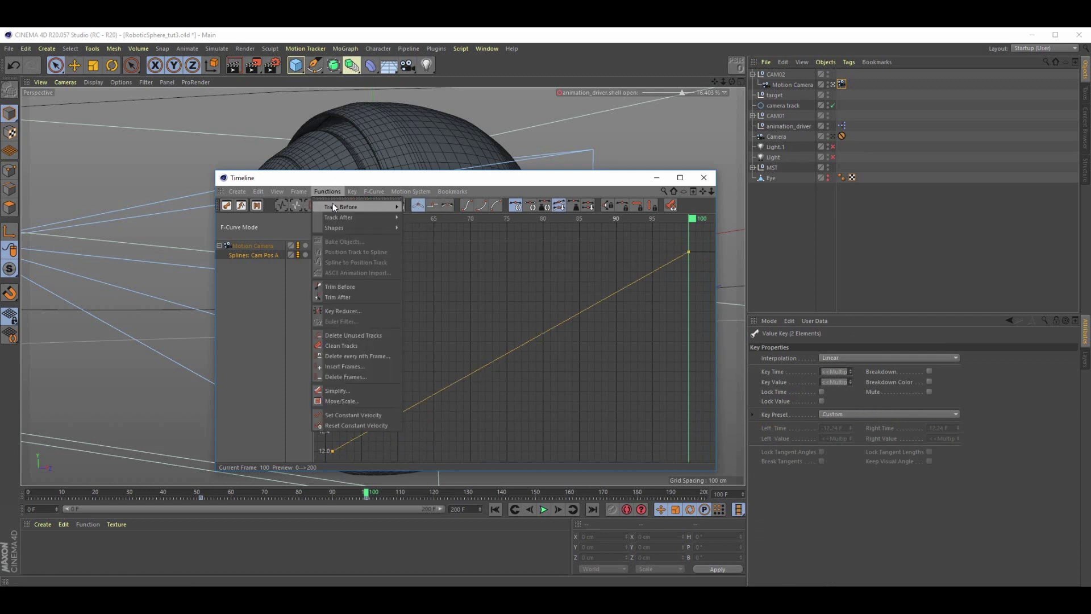
mouse_move(353, 217)
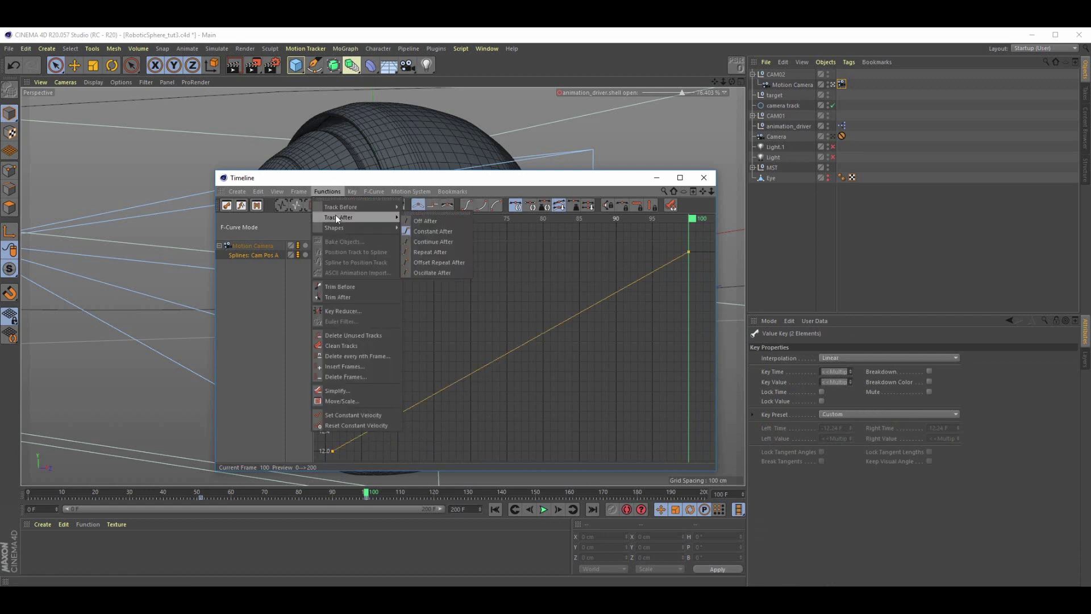
left_click(434, 242)
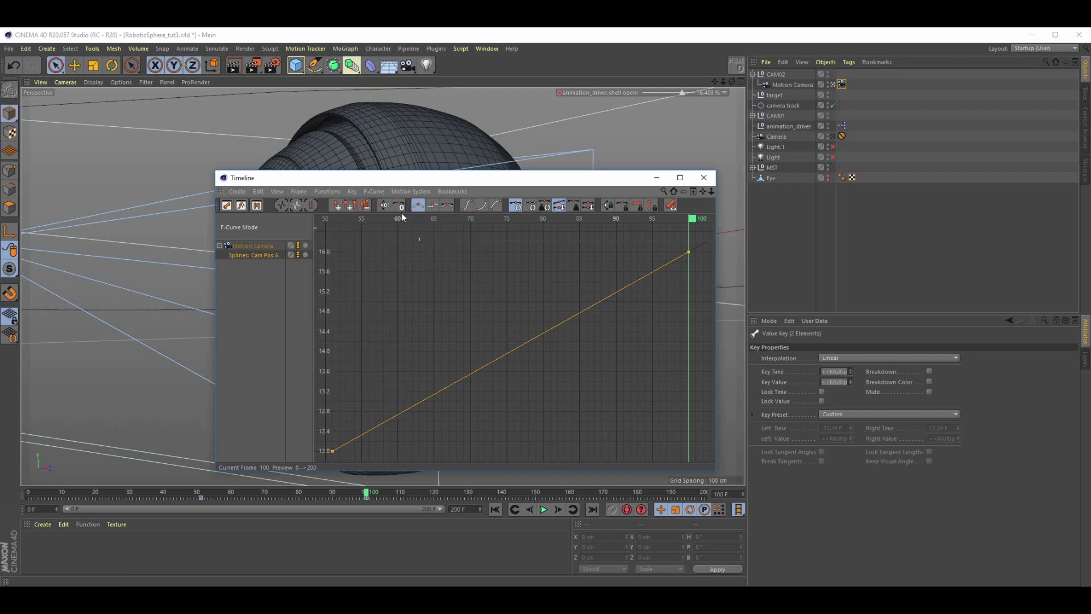
left_click(704, 177)
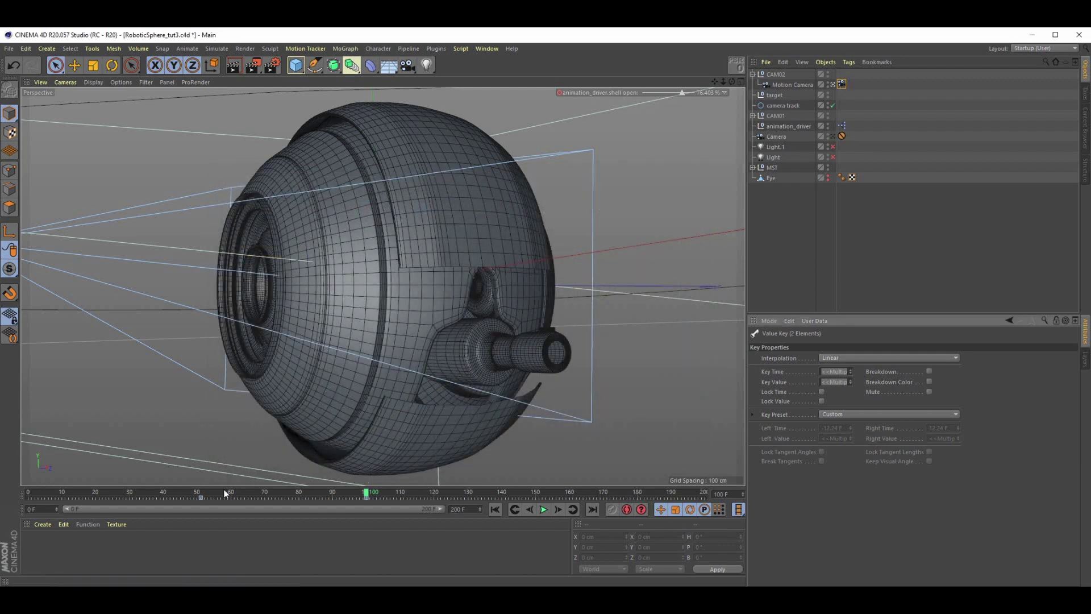
Play the animation from frame 51 to review CAM02's move along the track, and stop the playback.
left_click_drag(225, 494, 200, 496)
left_click(544, 510)
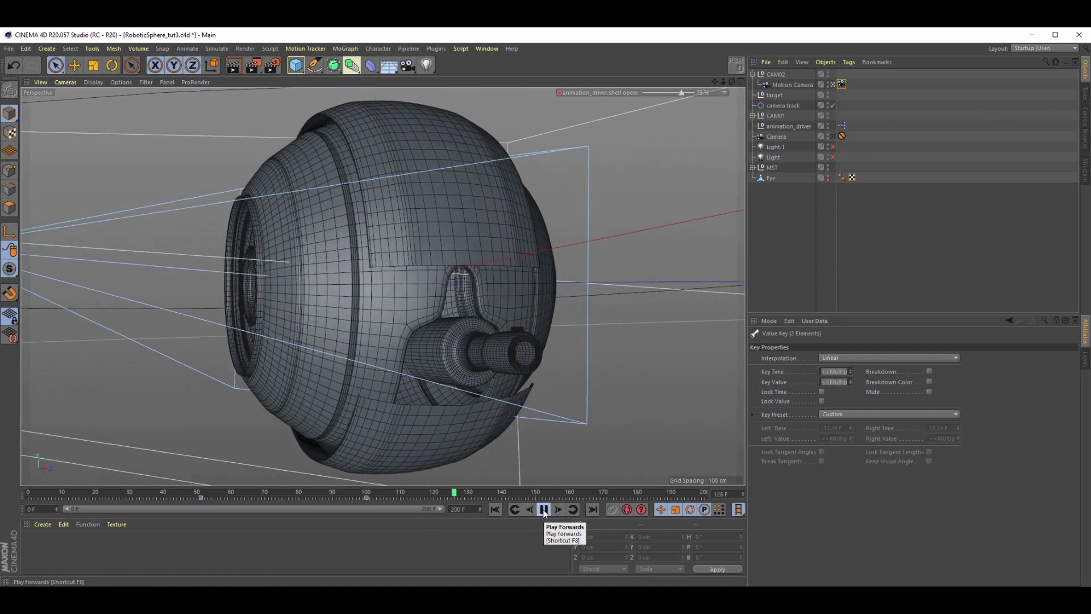
left_click(544, 511)
left_click_drag(286, 497, 204, 495)
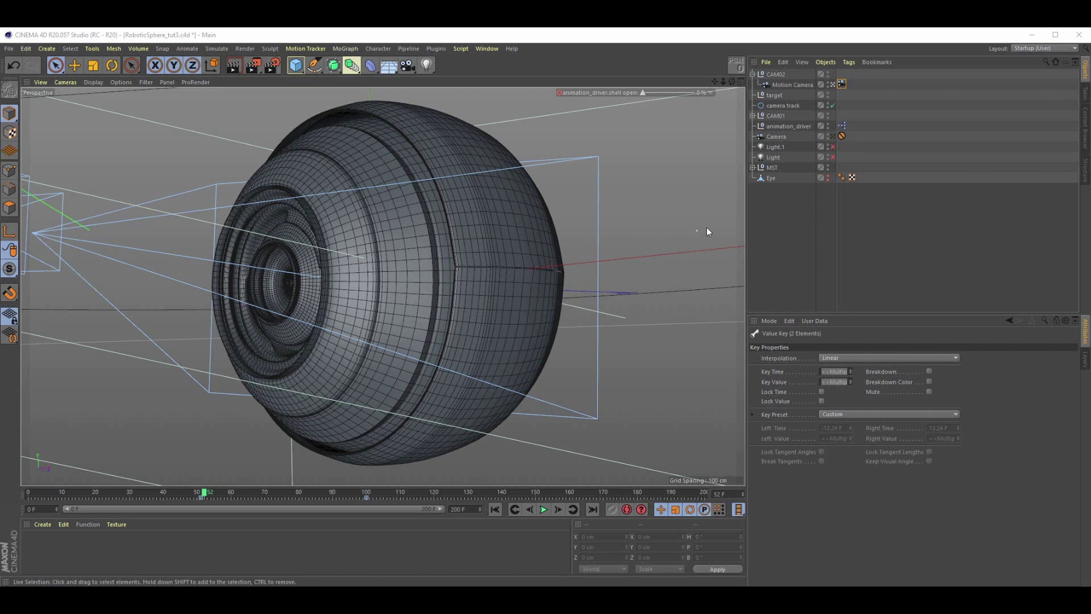
Shift the animation_driver's shell-opening keyframes along the timeline to begin at frame 100.
left_click(855, 126)
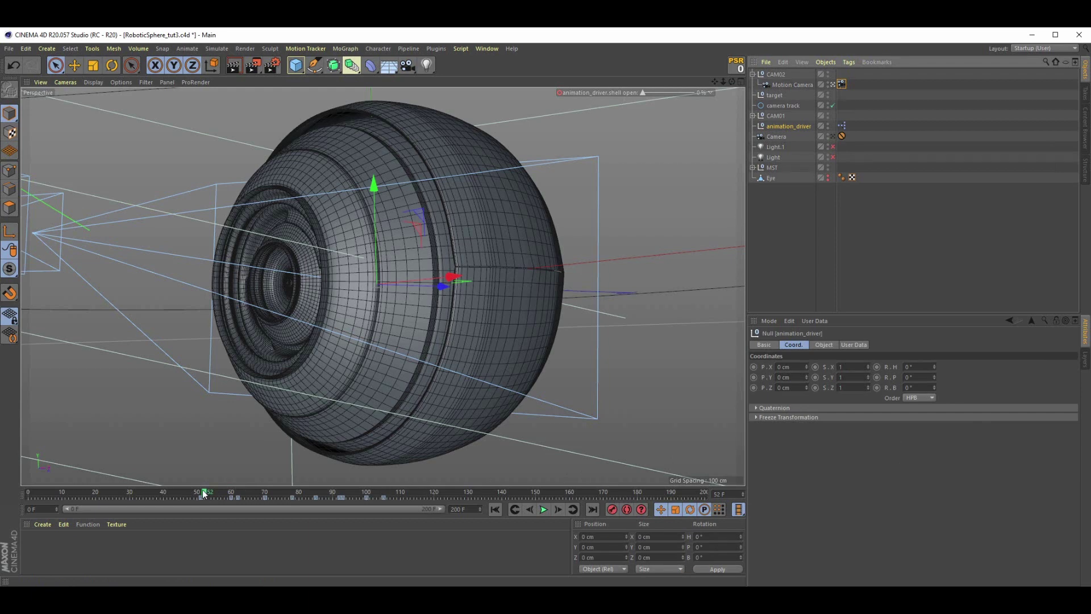
mouse_move(205, 493)
left_mouse_down()
mouse_move(139, 494)
mouse_move(214, 495)
mouse_move(194, 503)
left_mouse_up()
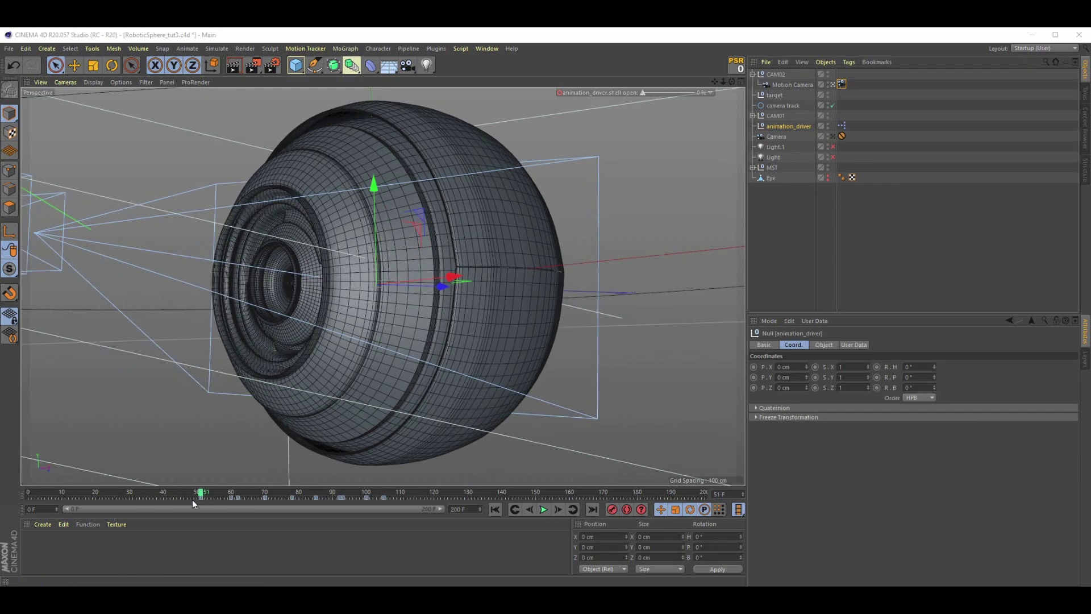
key("ctrl+s")
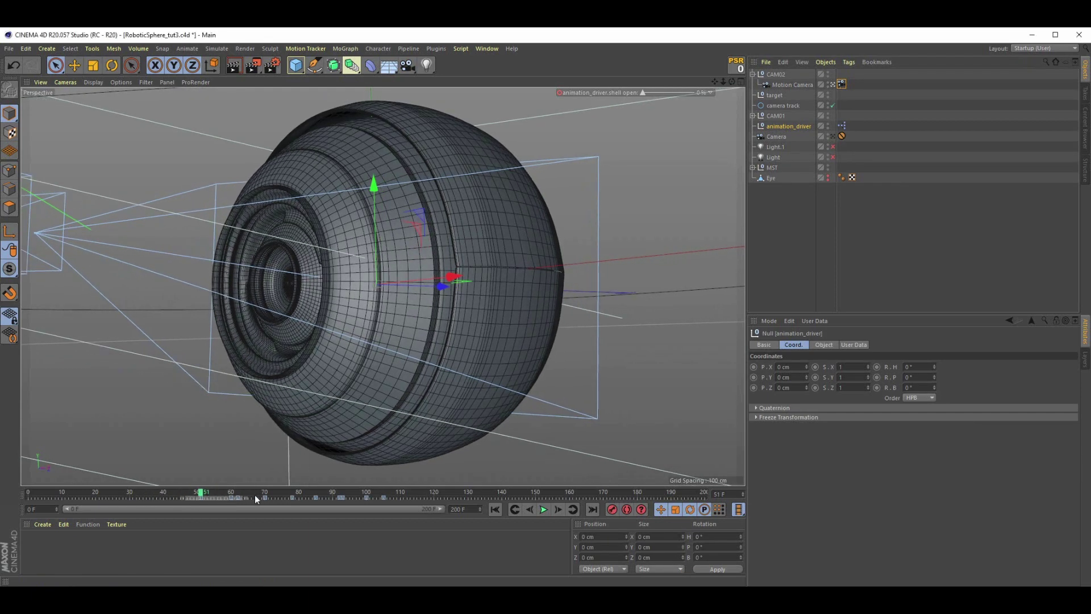
left_click(405, 500)
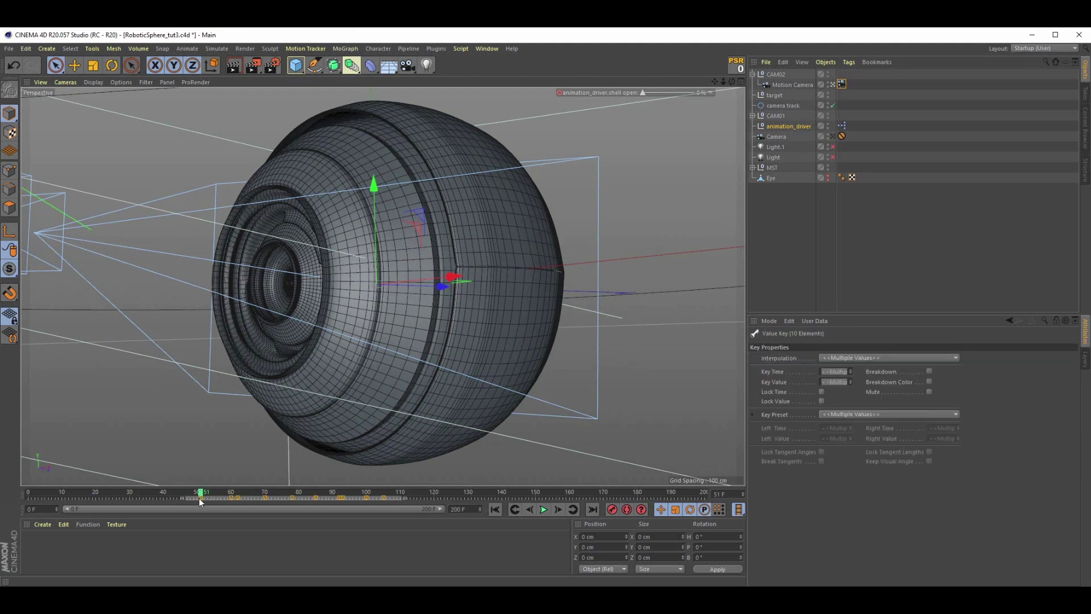
left_click_drag(200, 500, 334, 506)
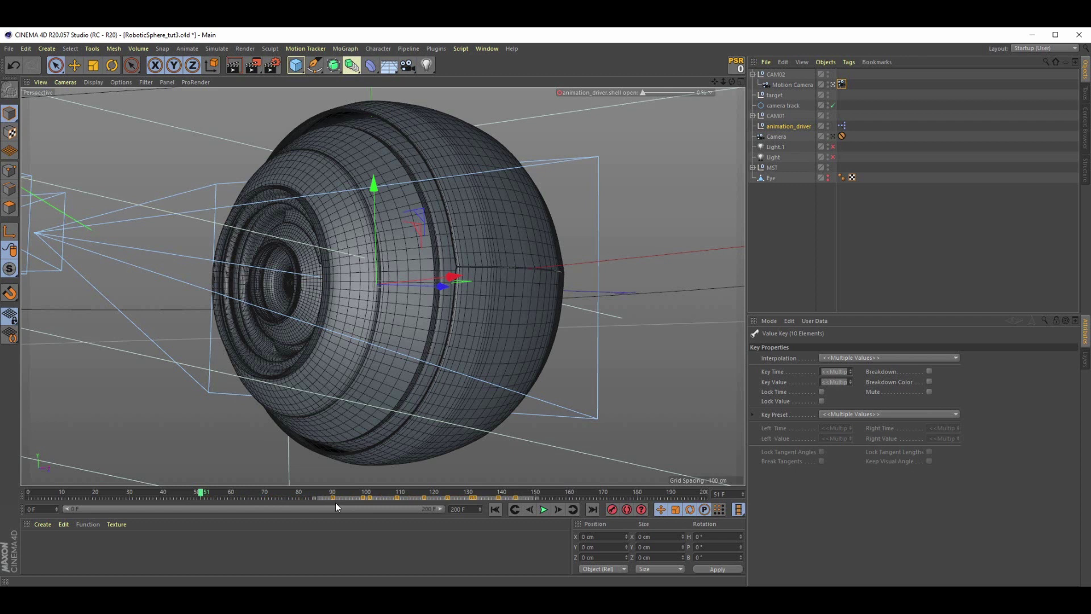
left_click(333, 495)
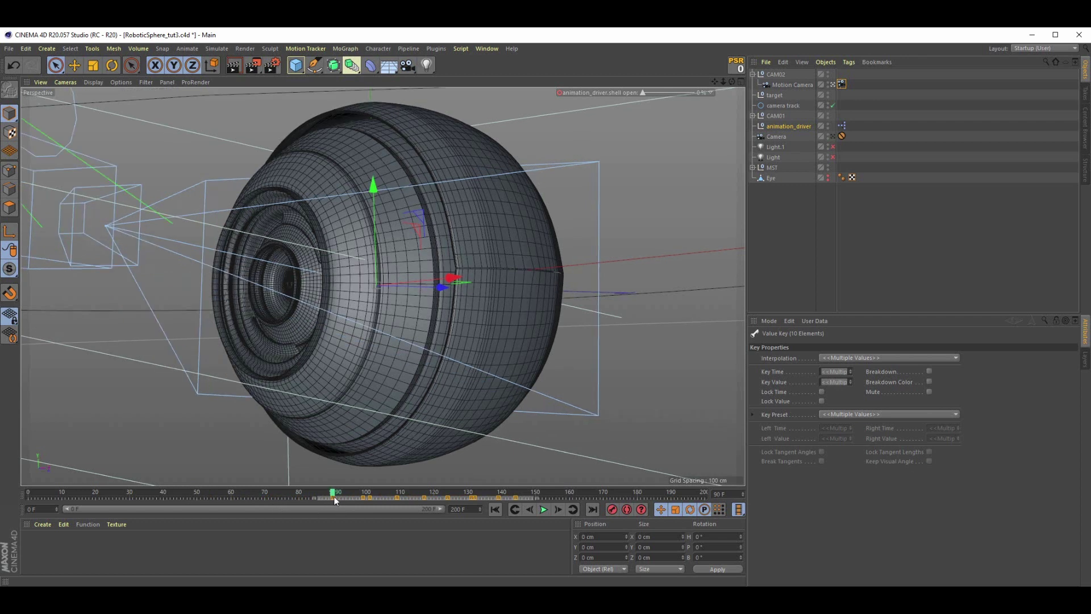
left_click_drag(358, 498, 367, 496)
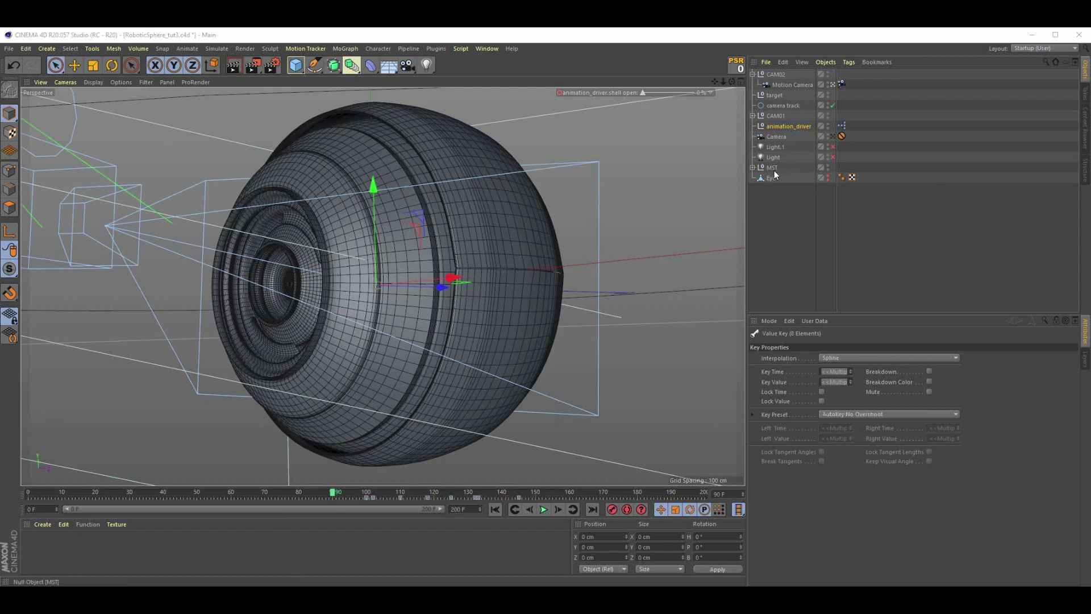
Key the MST null's bank rotation (R.B) at 0° on frame 90 and 180° on frame 78.
left_click(773, 168)
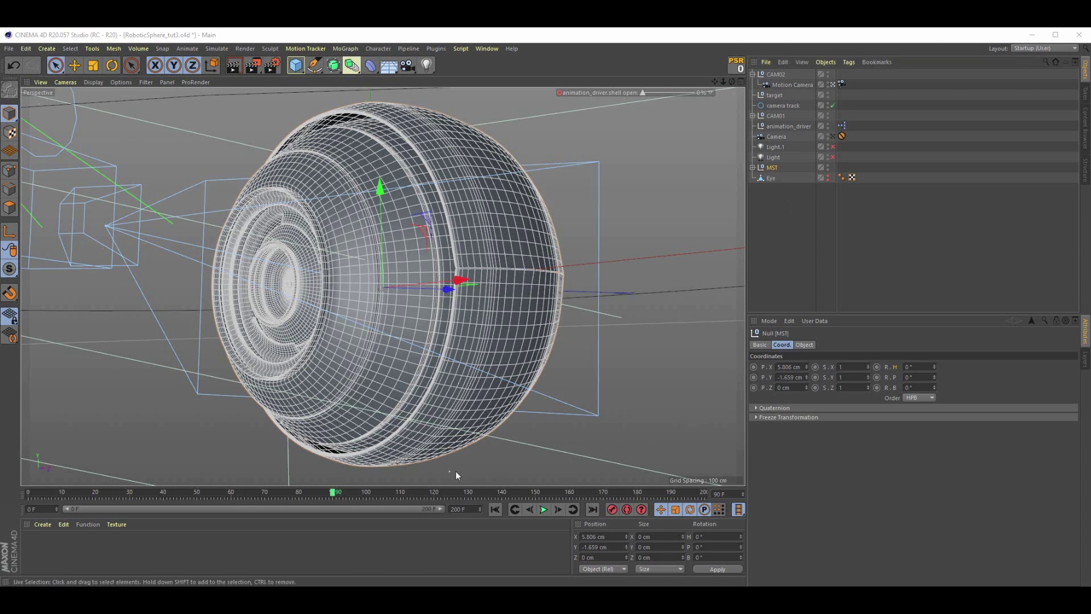
left_click(877, 387)
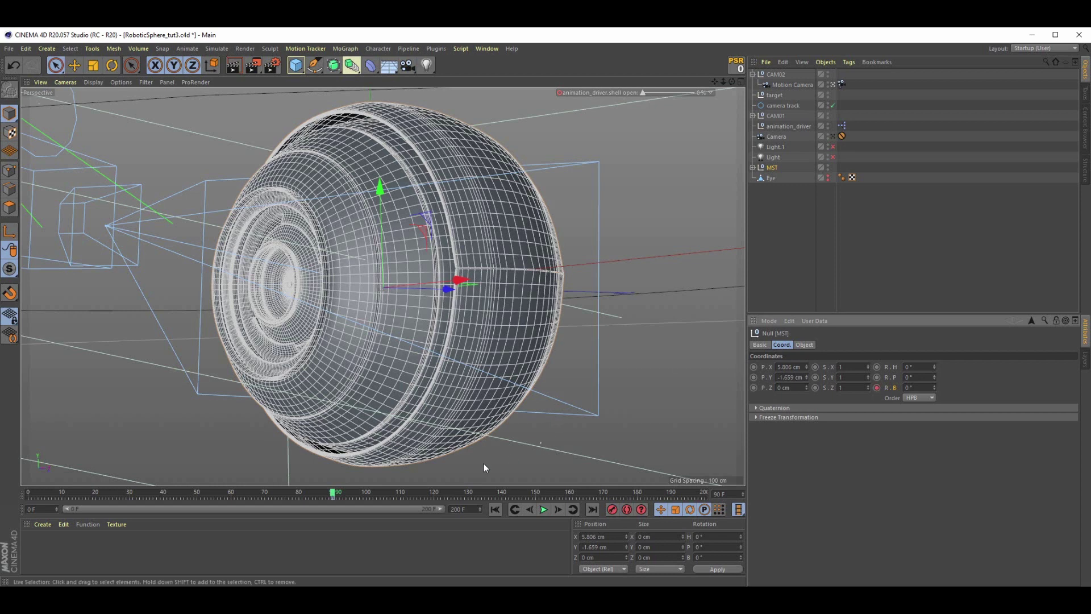
left_click_drag(331, 492, 291, 499)
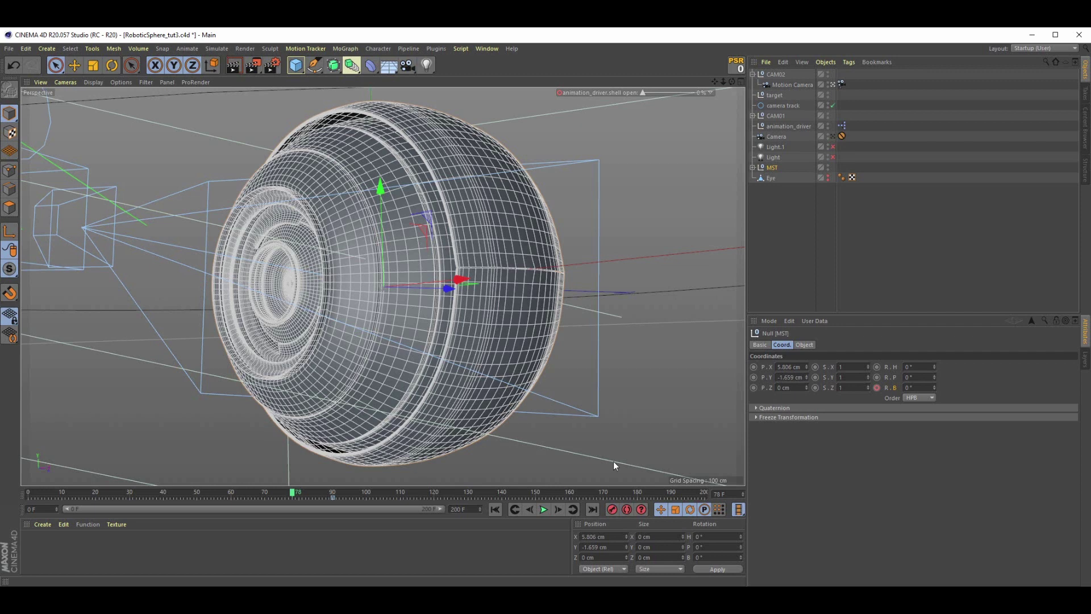
left_click(912, 387)
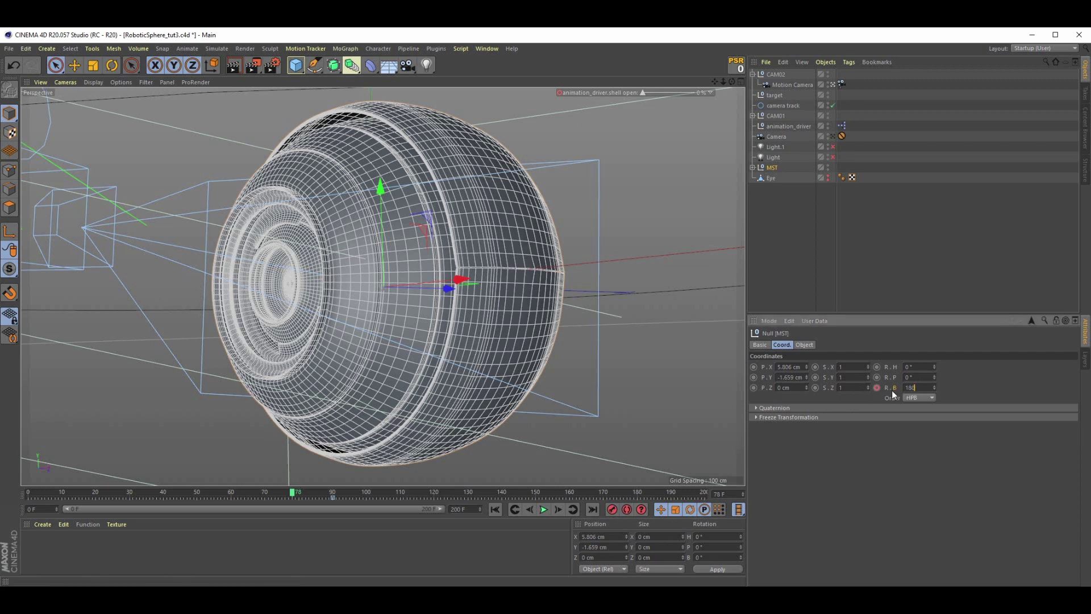
key("Return")
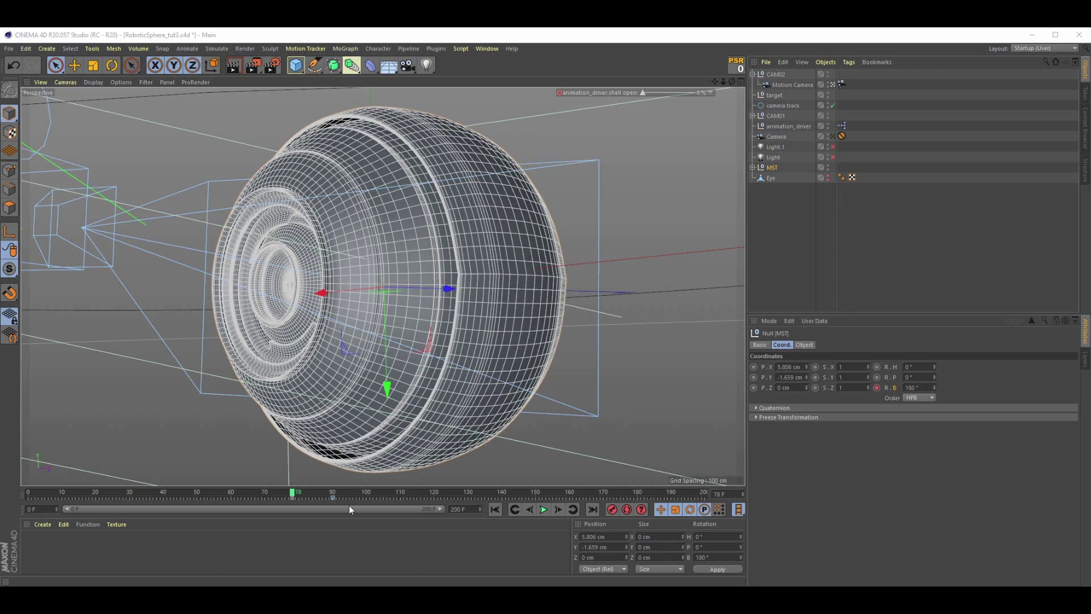
Key the MST null's pitch rotation (R.P) at 0° on frame 70 and 180° on frame 58.
left_click_drag(293, 494, 265, 495)
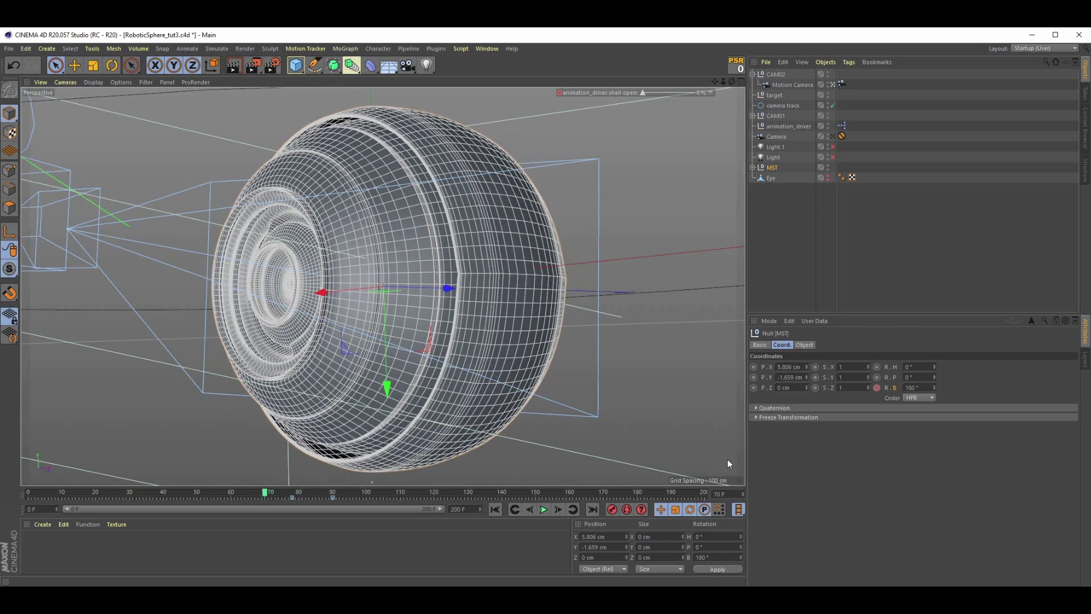
left_click(877, 378)
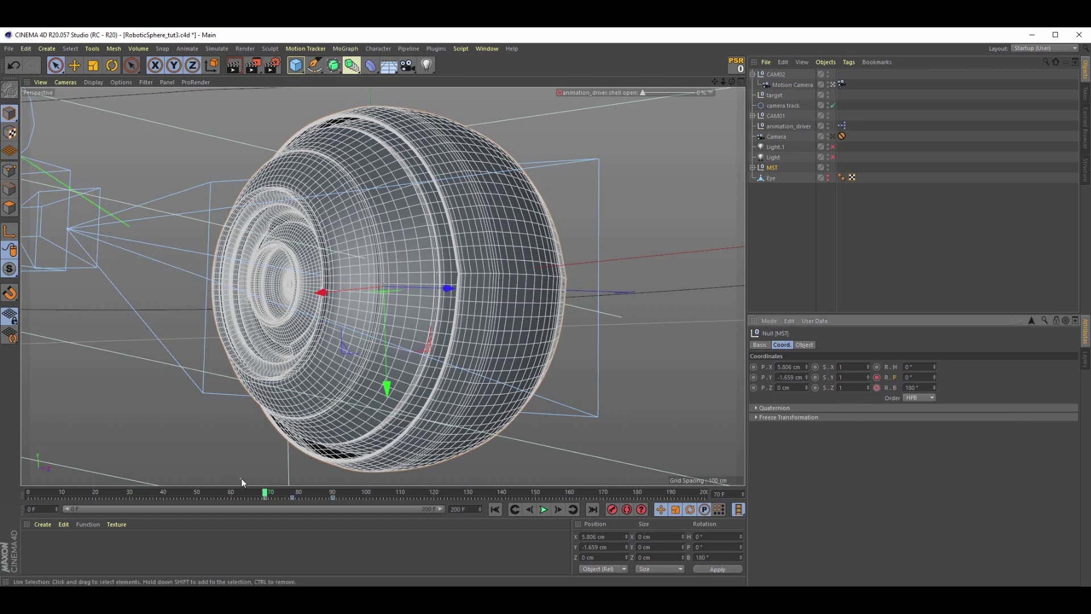
left_click_drag(265, 493, 224, 492)
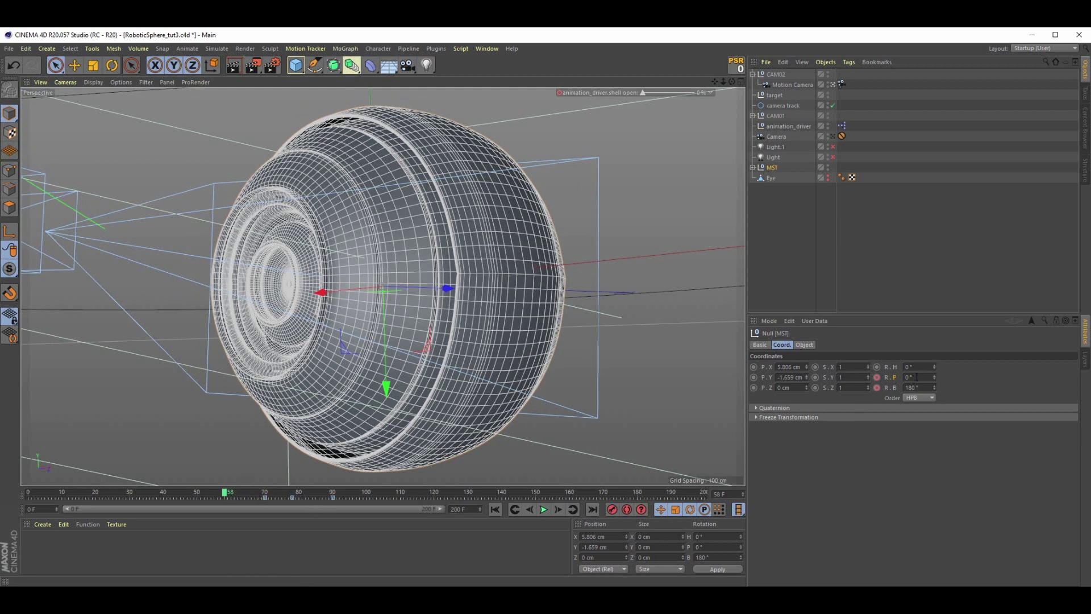
double_click(917, 375)
type("180")
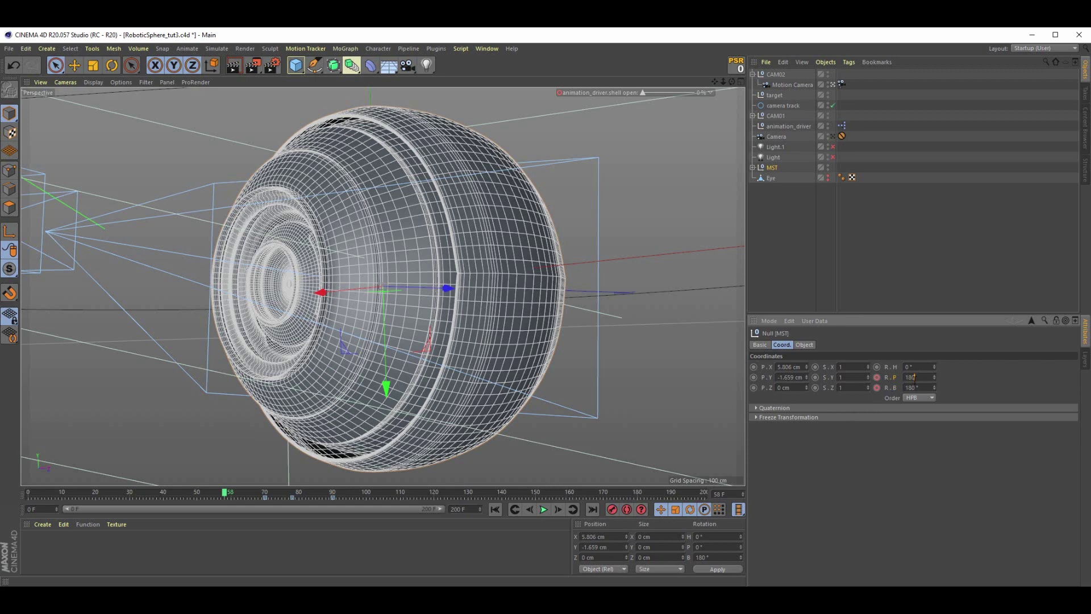
key("Return")
left_click(877, 377)
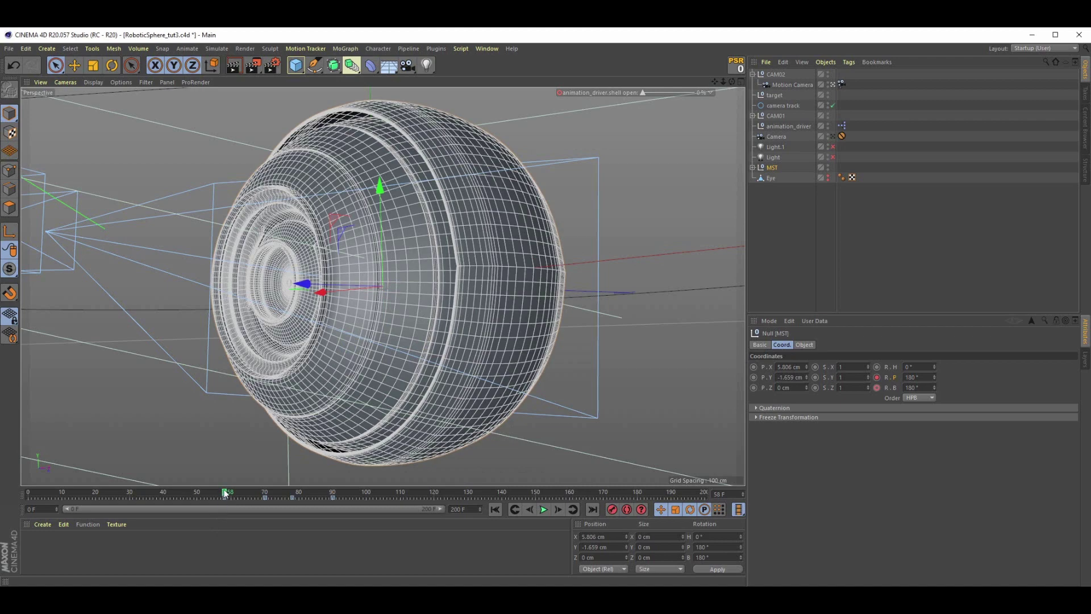
Move the animation_driver keyframes from frame 132 onward so that the group starts at frame 150.
left_click_drag(225, 493, 437, 492)
left_click(796, 230)
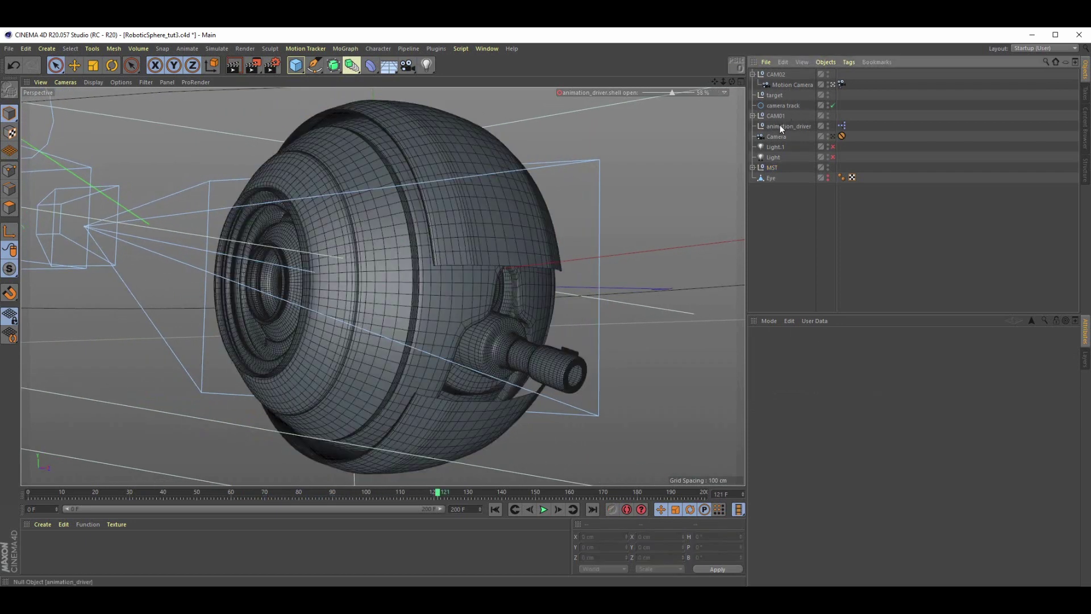
left_click(780, 125)
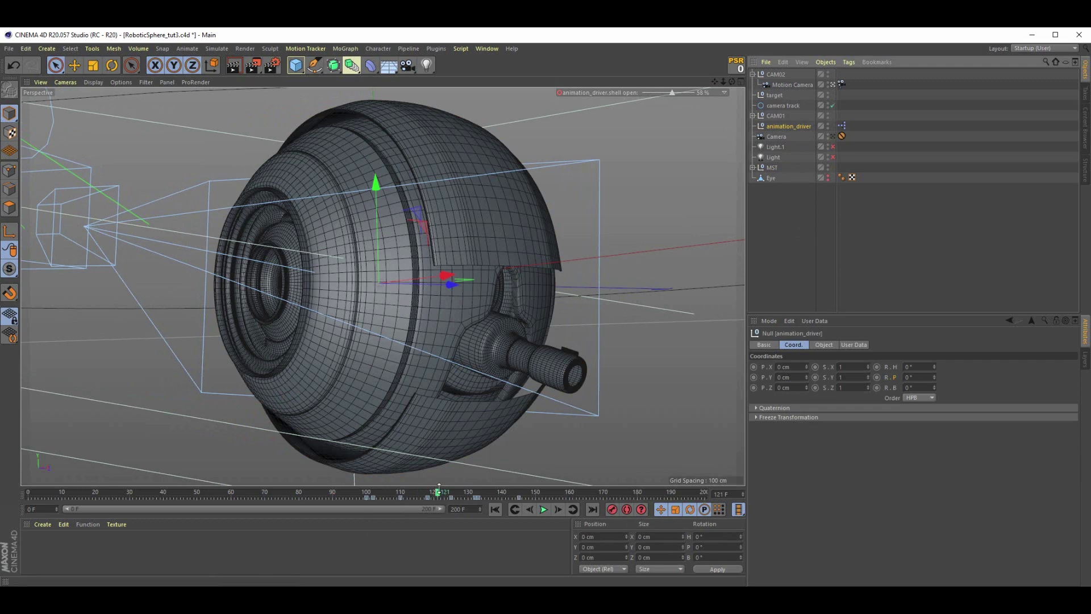
left_click_drag(437, 493, 475, 496)
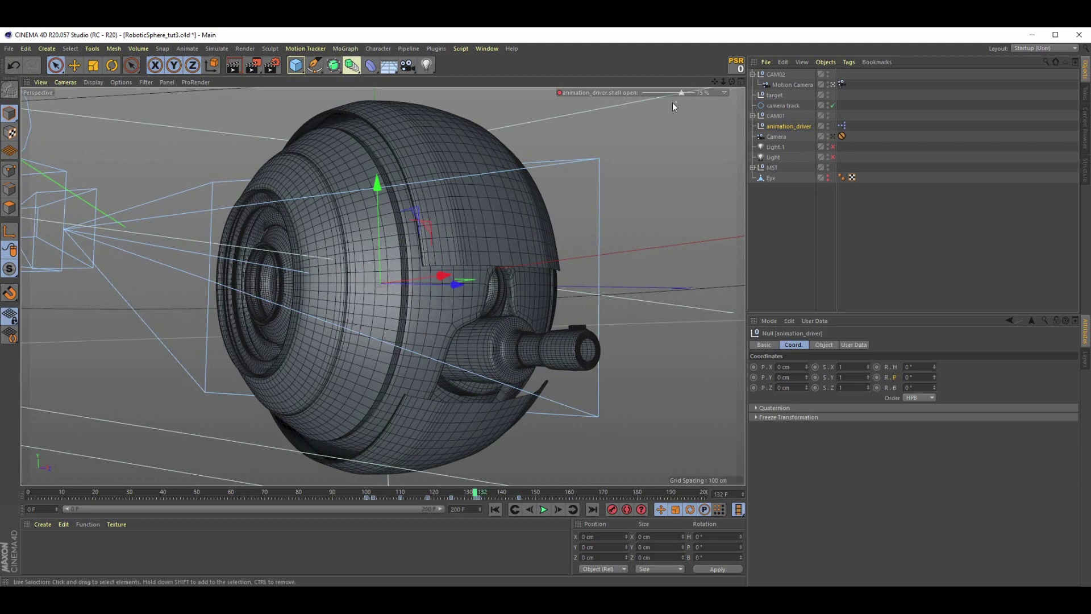
left_click(533, 492)
left_click_drag(533, 492, 535, 492)
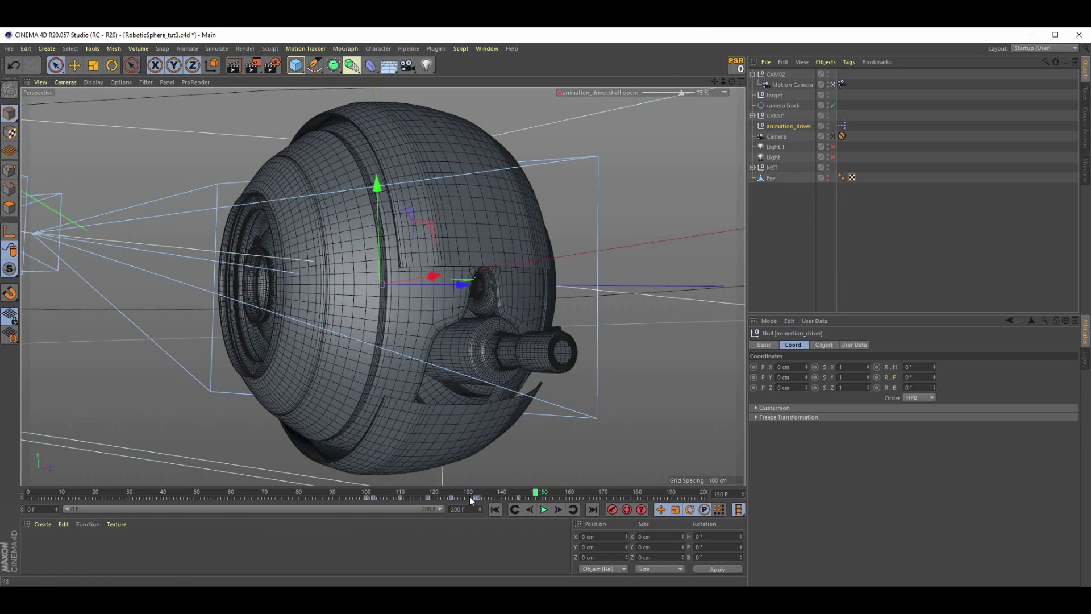
left_click_drag(468, 495, 549, 496)
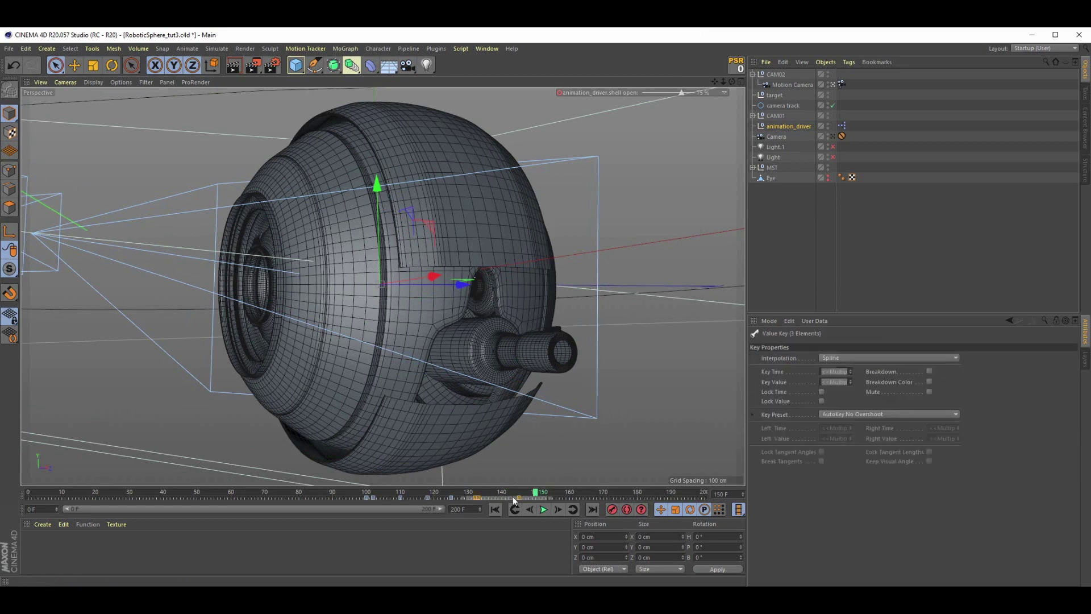
left_click(474, 499)
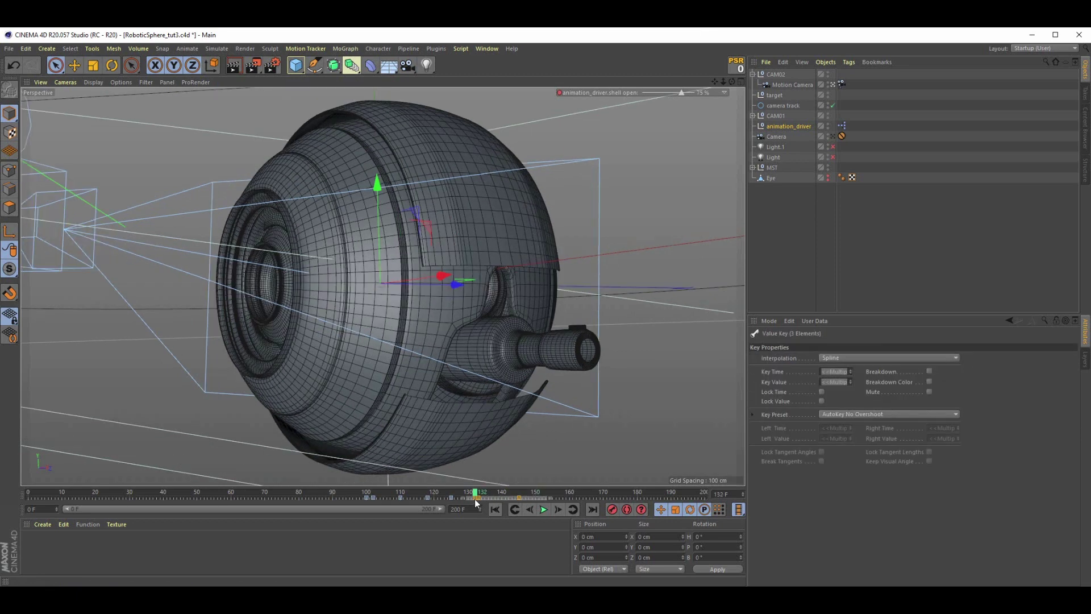
left_click_drag(475, 499, 536, 502)
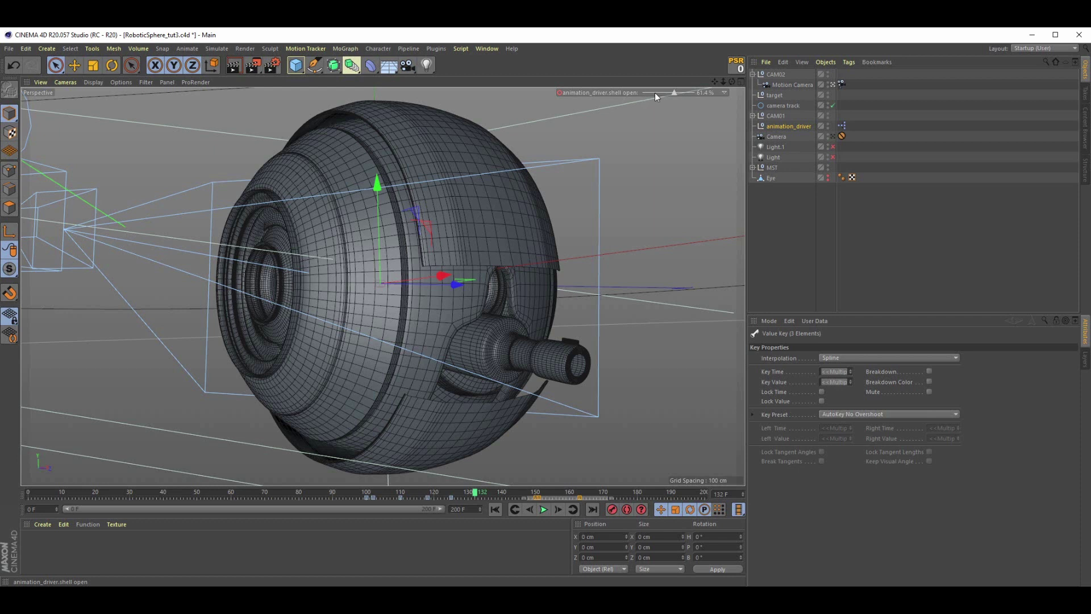
Set the animation_driver's shell open user data to 75% and key it at frame 132.
left_click(789, 127)
left_click(854, 345)
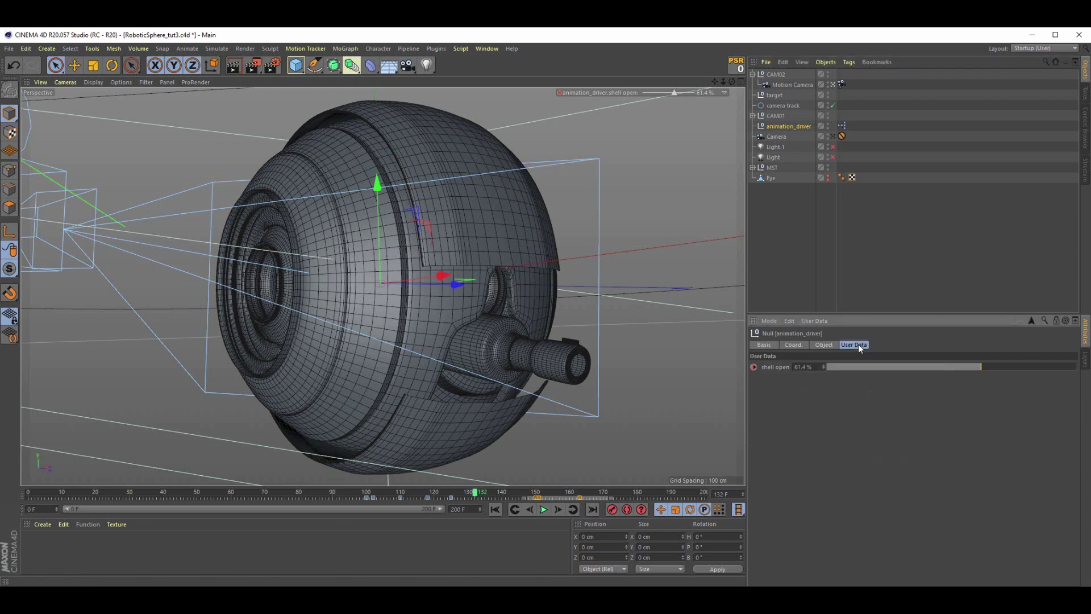
left_click(812, 367)
type("75")
key("Return")
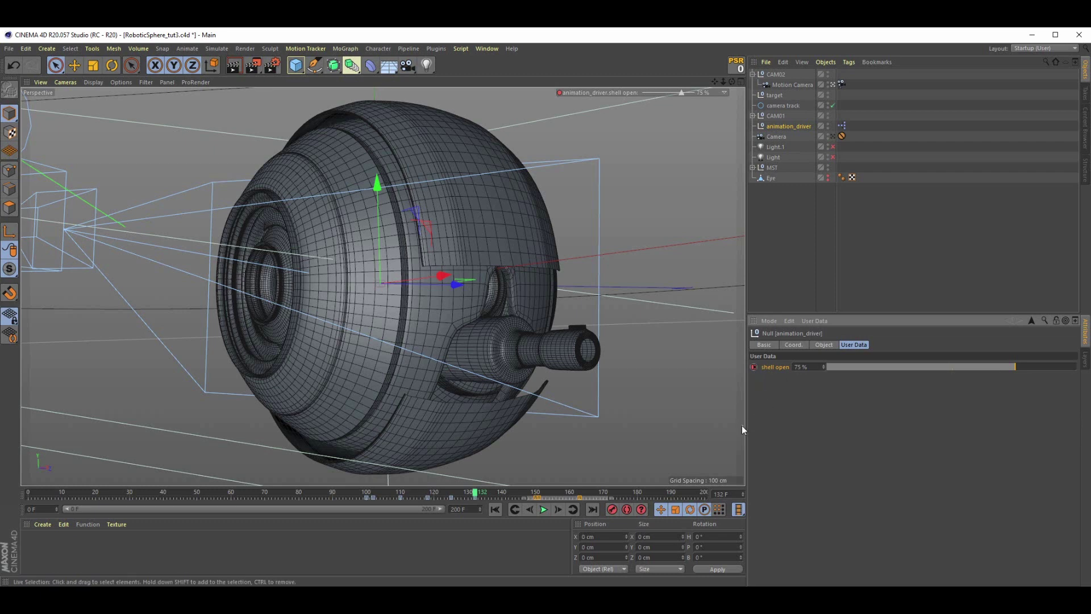
Extend the timeline to 210 frames and scrub to the last frame to check the view.
left_click_drag(352, 493, 603, 494)
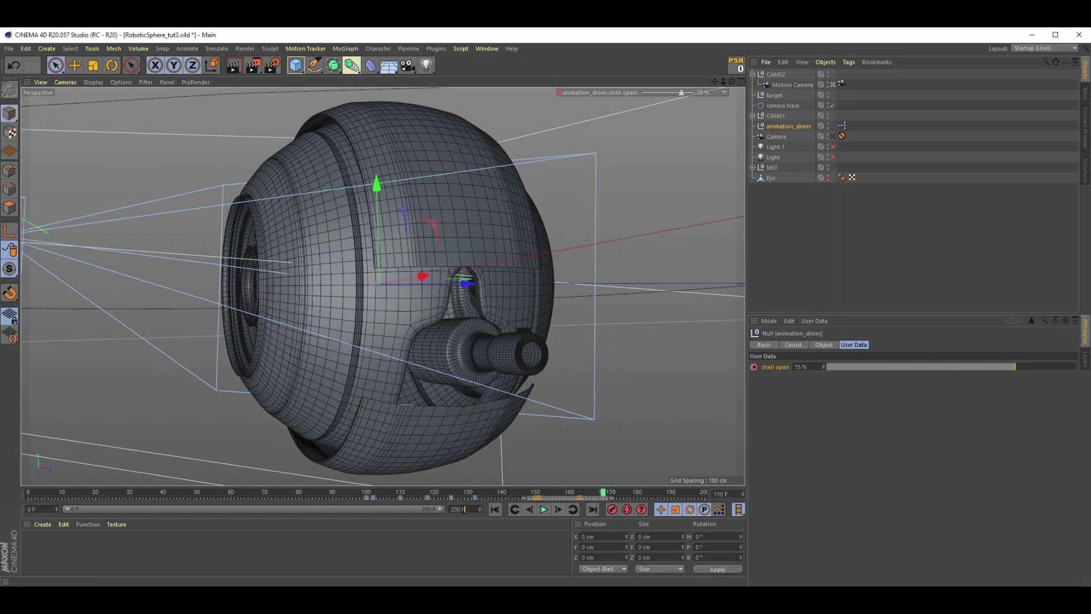
type("2")
left_click_drag(422, 509, 480, 509)
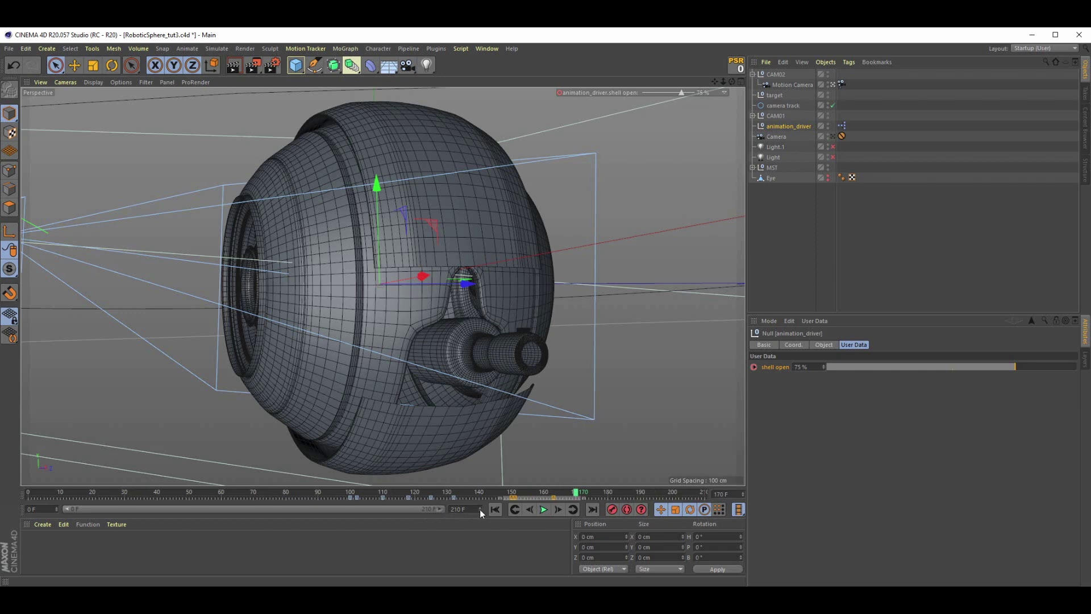
left_click_drag(575, 493, 704, 488)
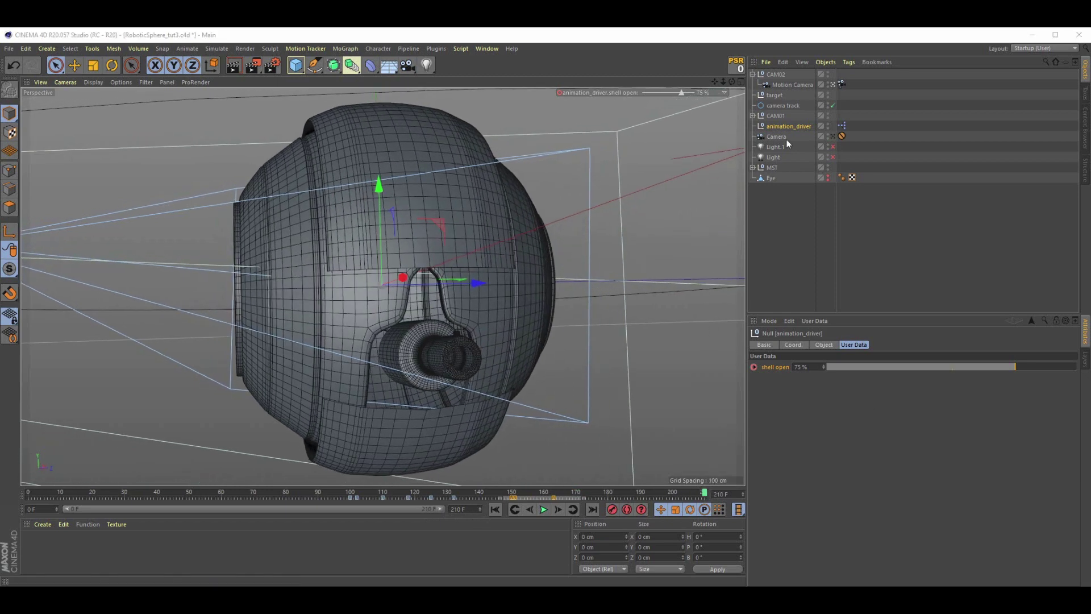
Collapse the CAM02 group and add a Stage object to the scene.
left_click(752, 73)
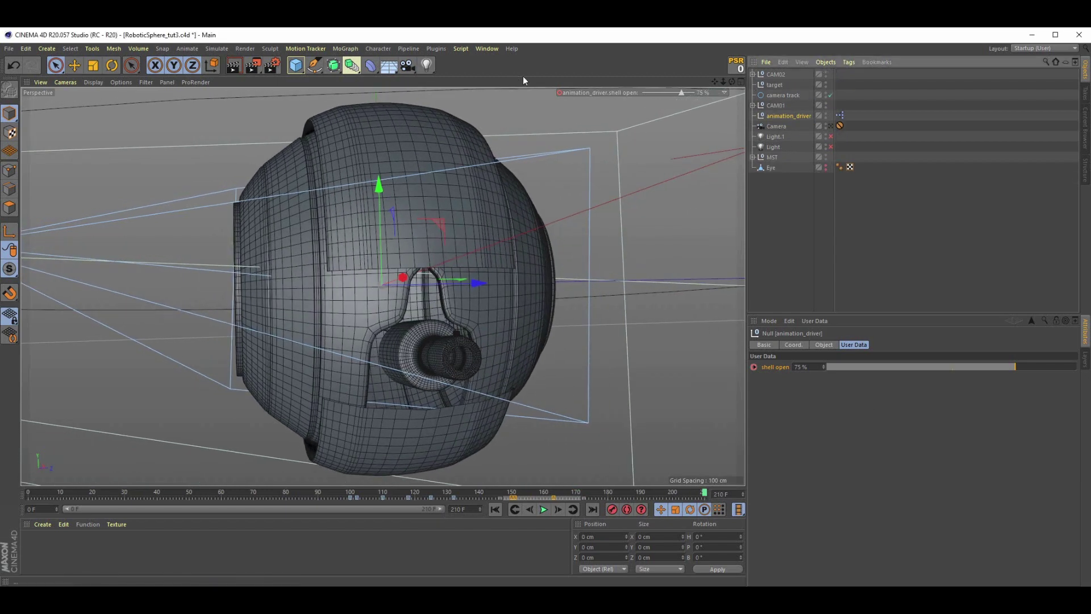
left_click(389, 65)
left_click(427, 170)
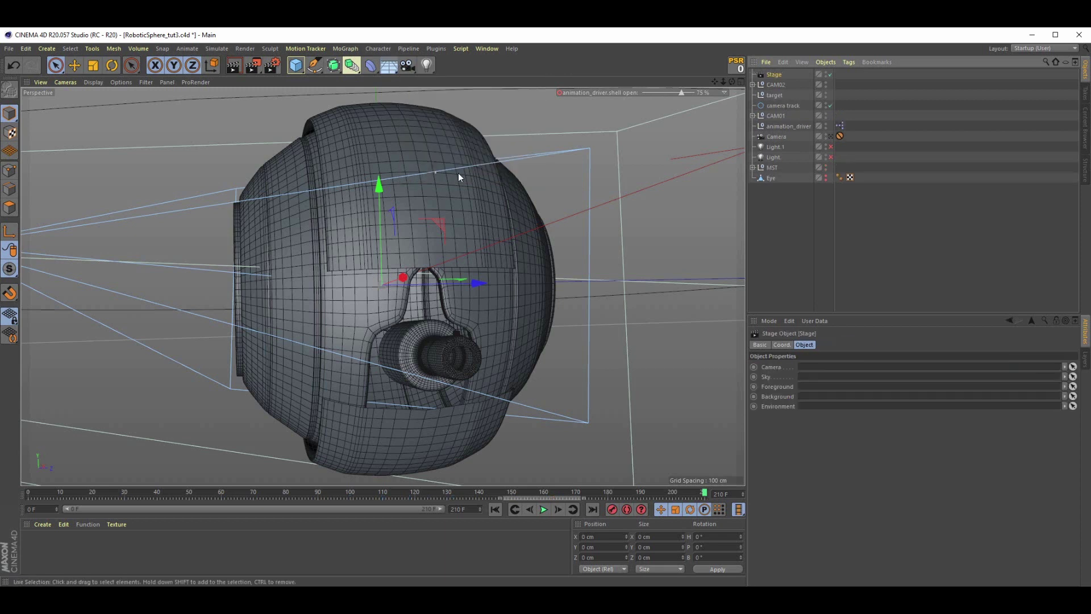
Place CAM02 beneath CAM01 in the hierarchy, expand both groups to show their Motion Cameras, and select the Stage object.
left_click(753, 84)
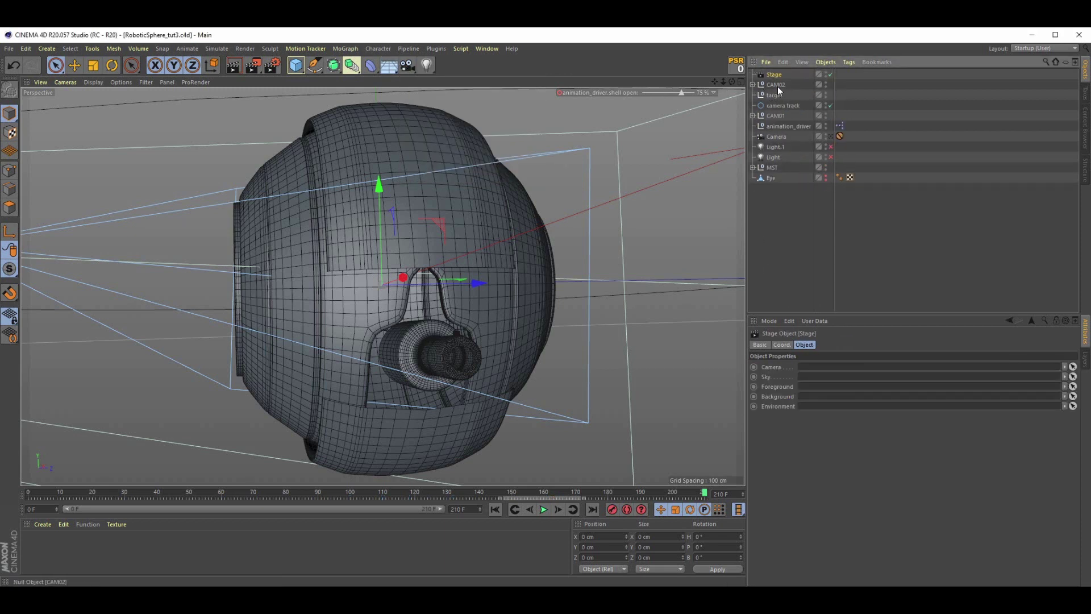
left_click_drag(778, 87, 778, 120)
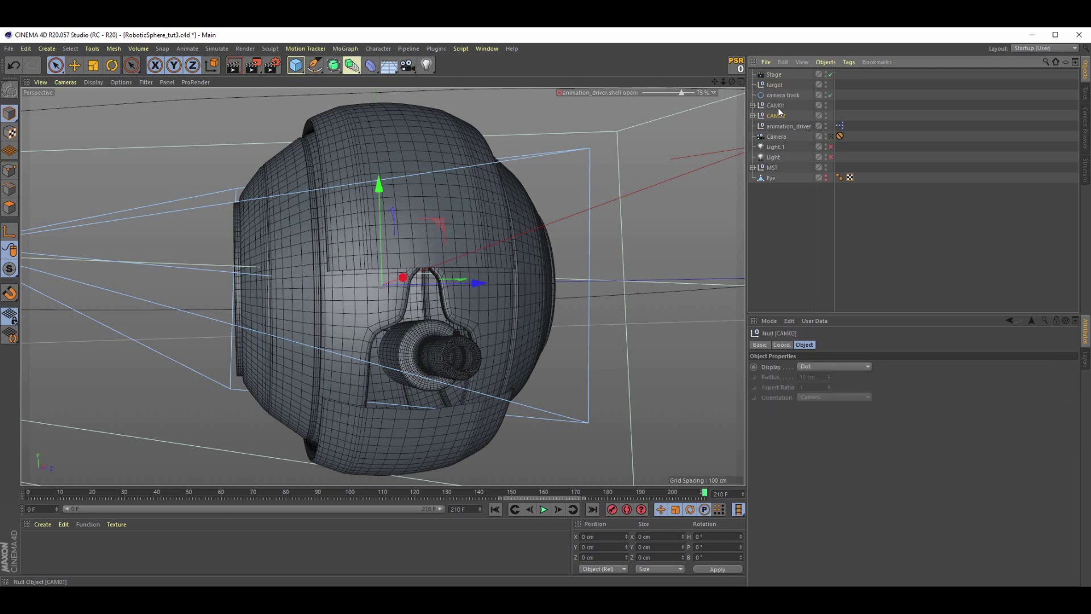
left_click(752, 105)
left_click(753, 125)
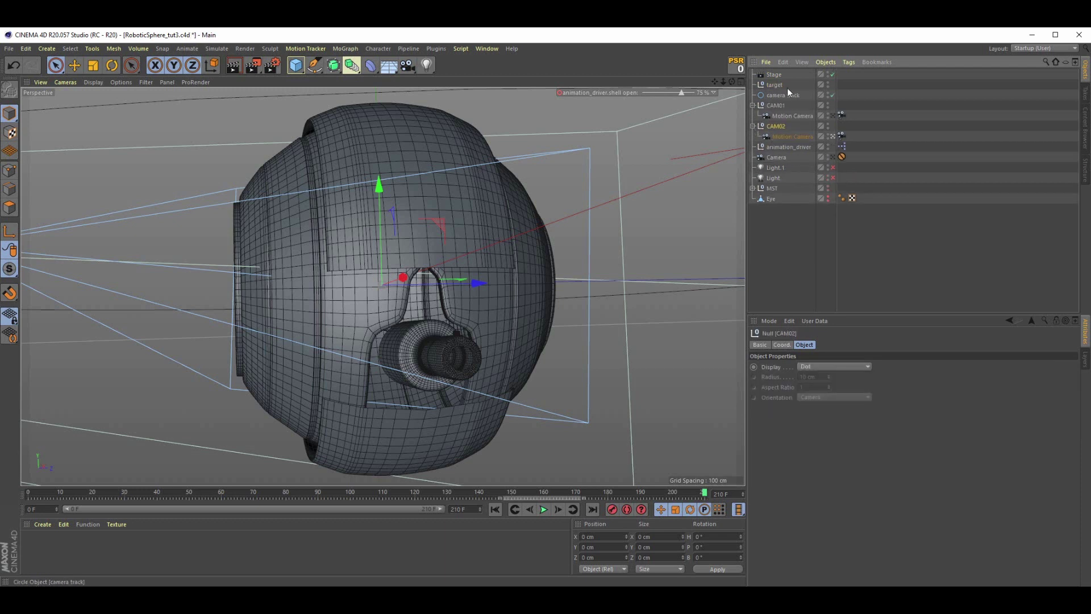
left_click(773, 74)
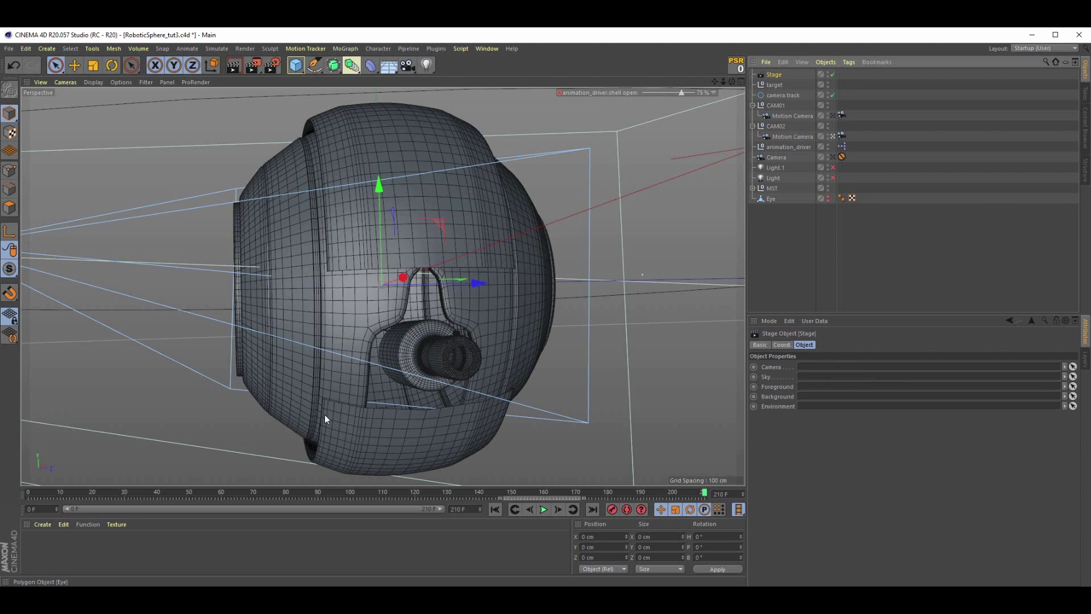
Key the Stage's camera as CAM01's Motion Camera at frame 0 and as CAM02's Motion Camera at frame 51.
left_click(27, 493)
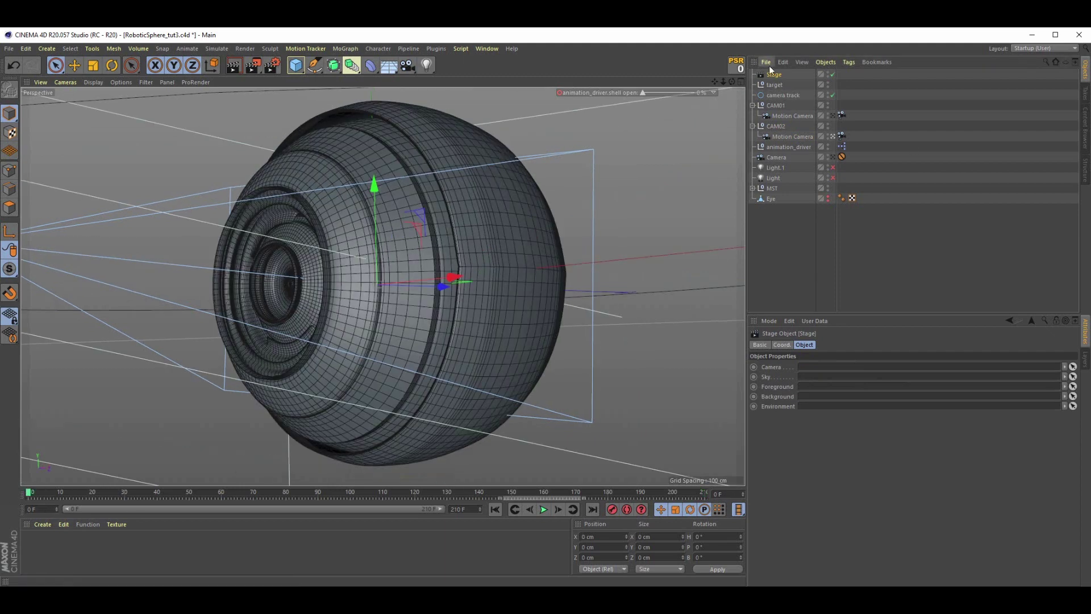
left_click_drag(791, 115, 818, 366)
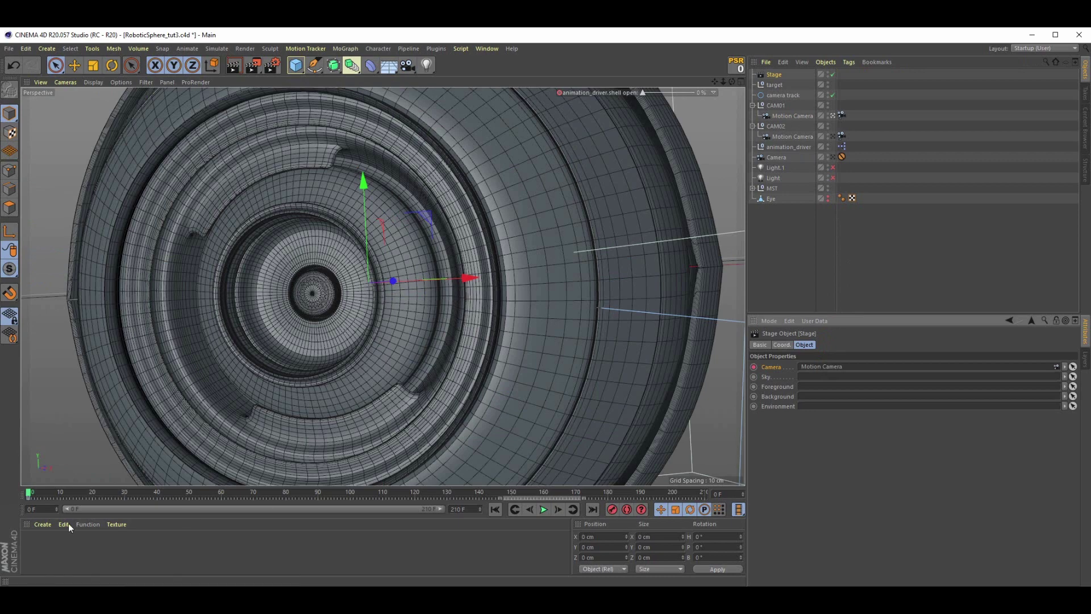
left_click_drag(69, 492, 192, 492)
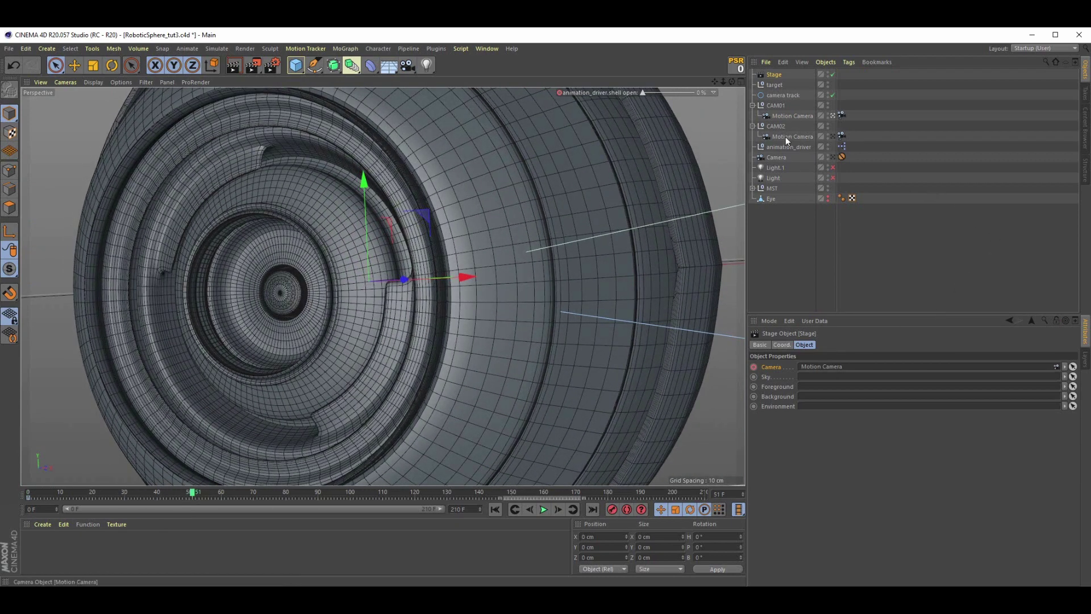
left_click_drag(786, 136, 829, 366)
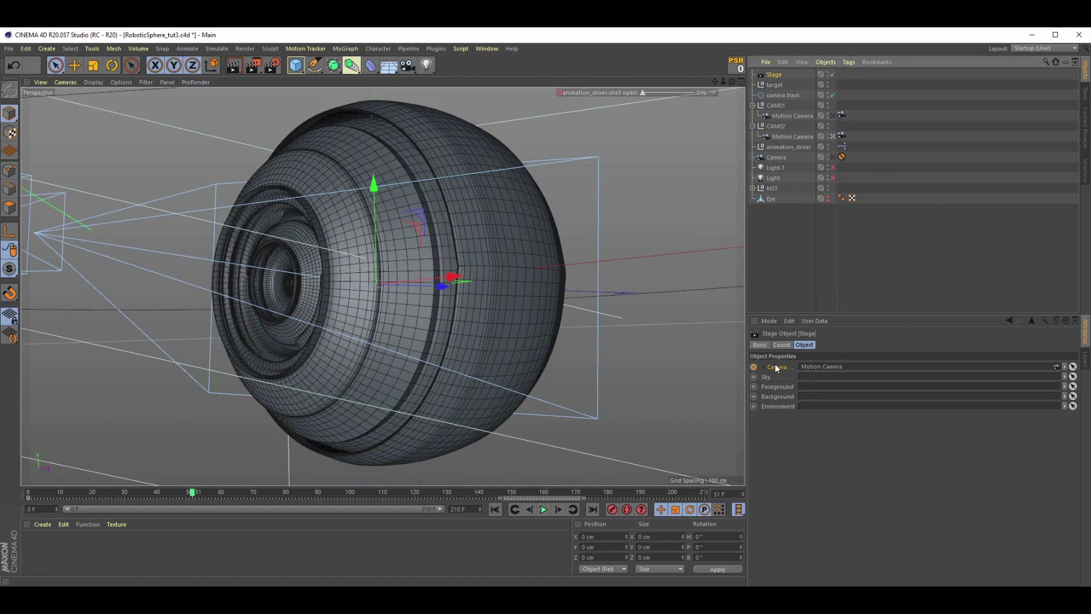
left_click(754, 367)
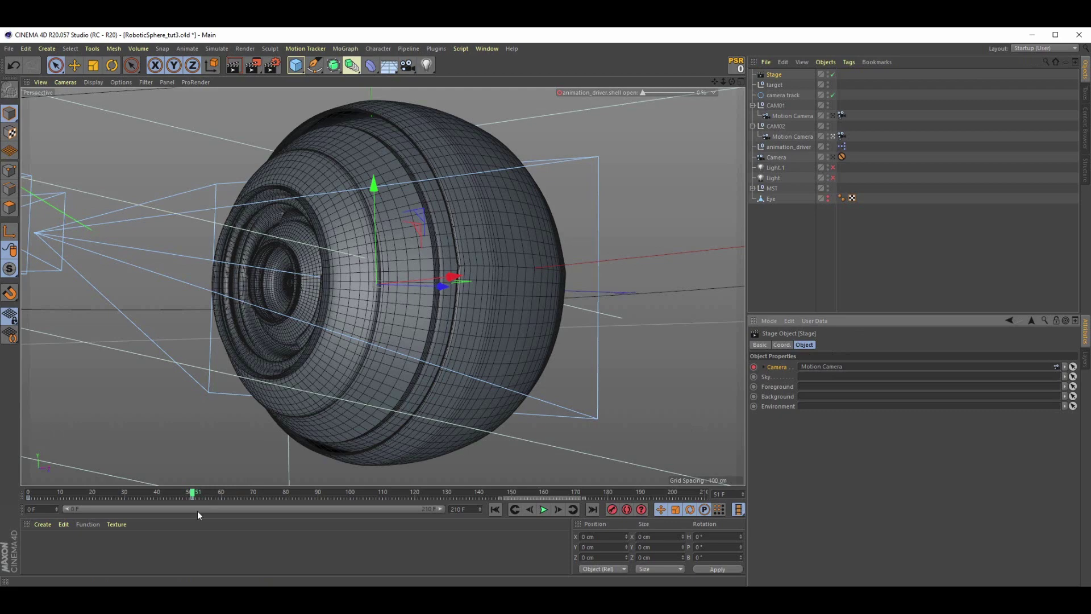
Return to frame 0, save the project, and play the animation to review the camera switch.
left_click_drag(63, 492, 28, 492)
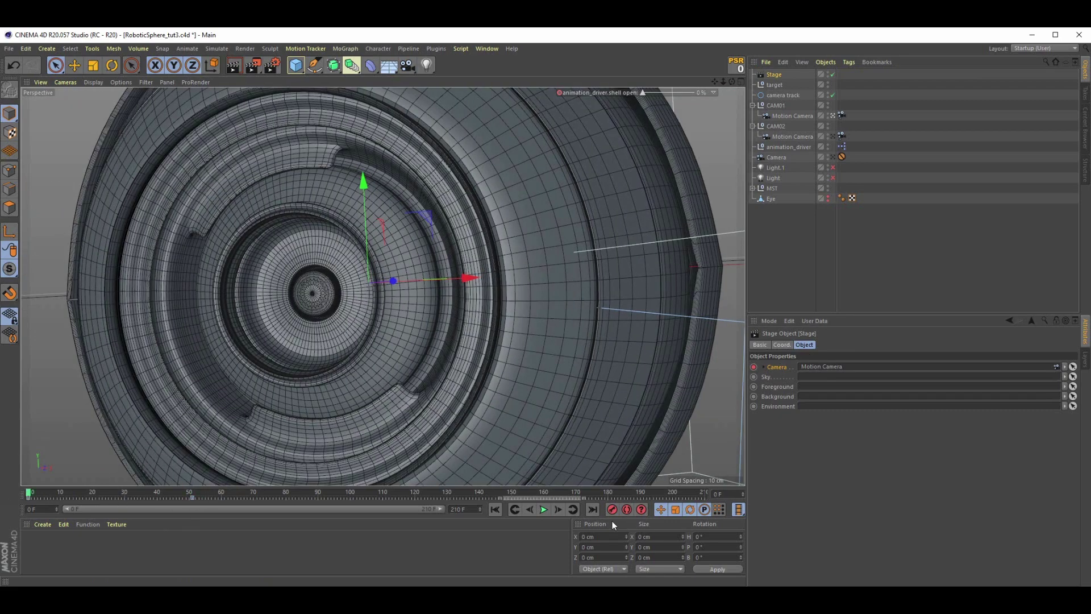
key("ctrl+s")
left_click(543, 509)
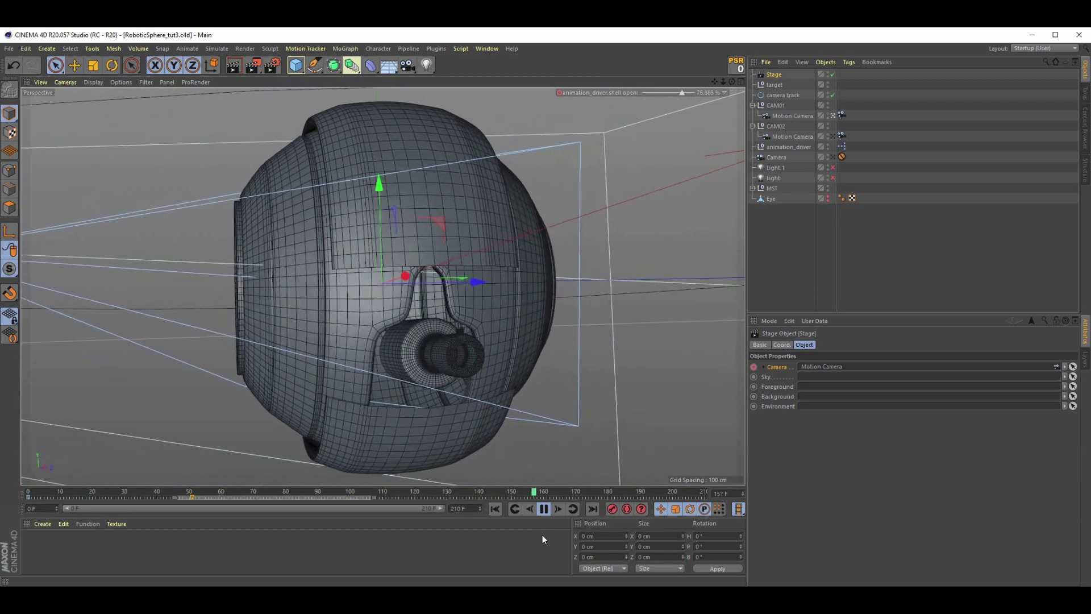
left_click(543, 510)
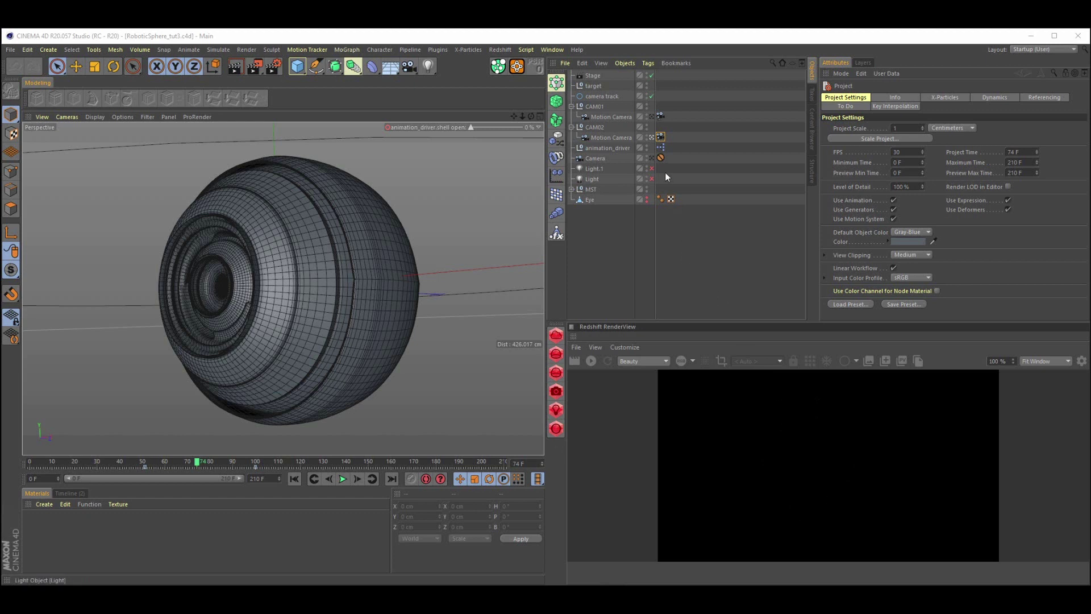
Delete the Camera, Light.1 and Light objects from the scene and look at the layer list.
left_click(601, 158)
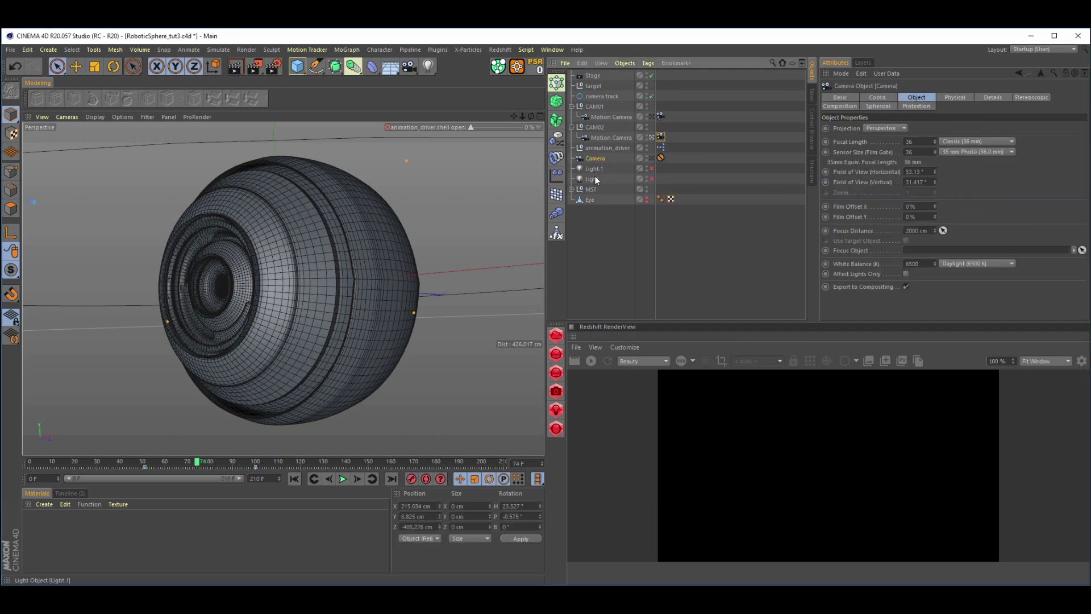
left_click(595, 179, "shift")
key("Delete")
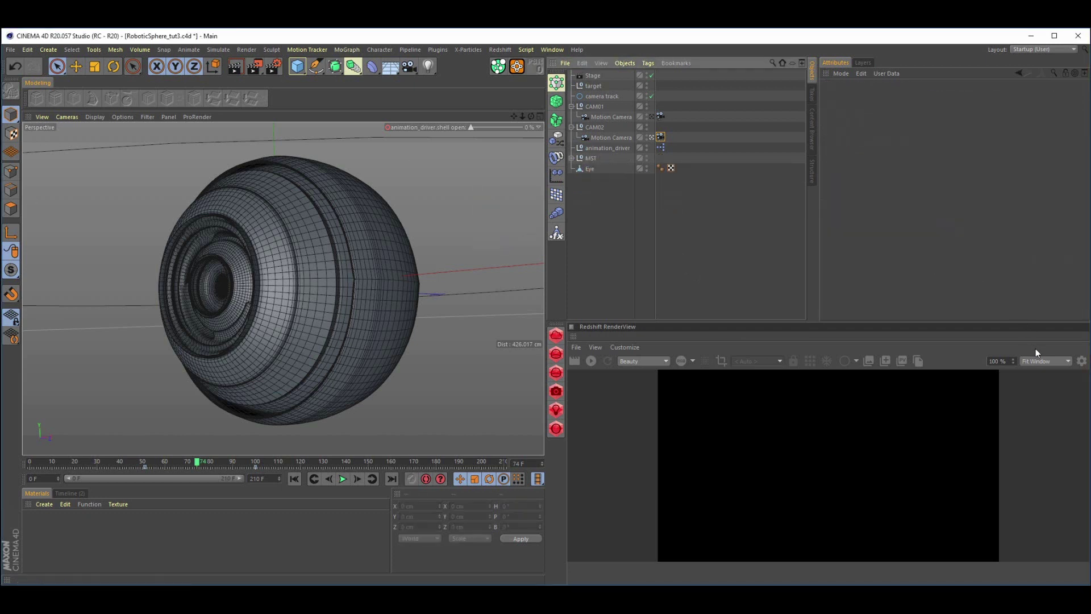
left_click(862, 62)
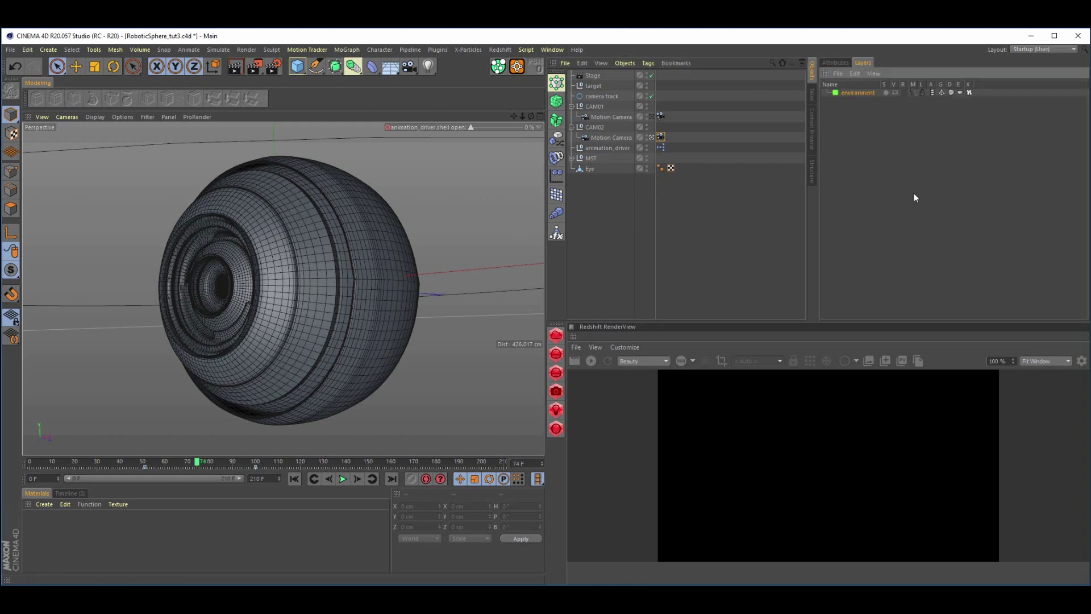
left_click(835, 63)
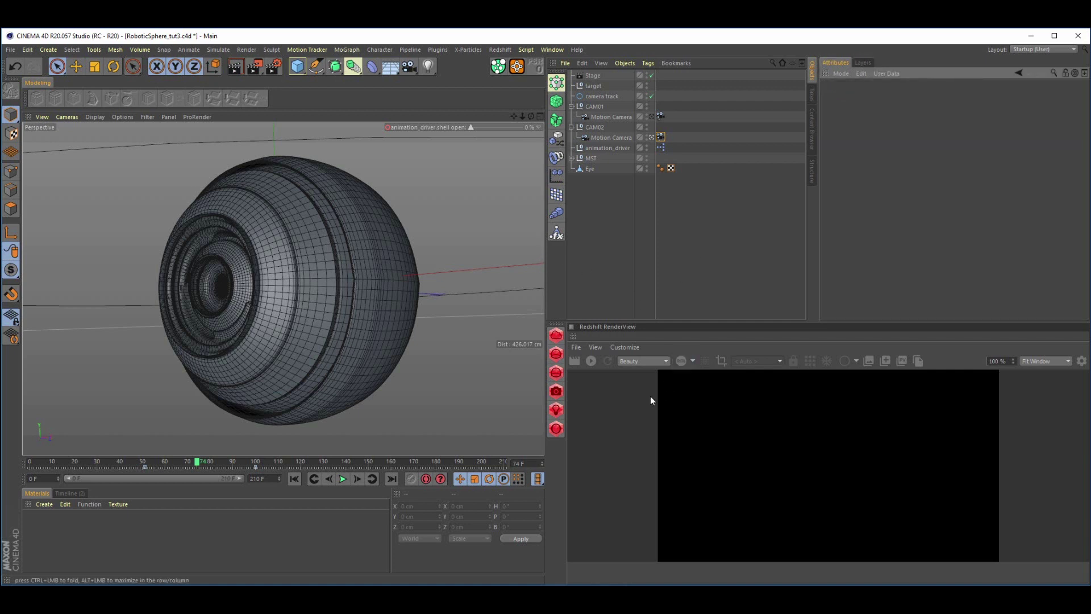
Start the live Redshift render preview and add a Redshift Dome Light to the scene.
left_click(591, 362)
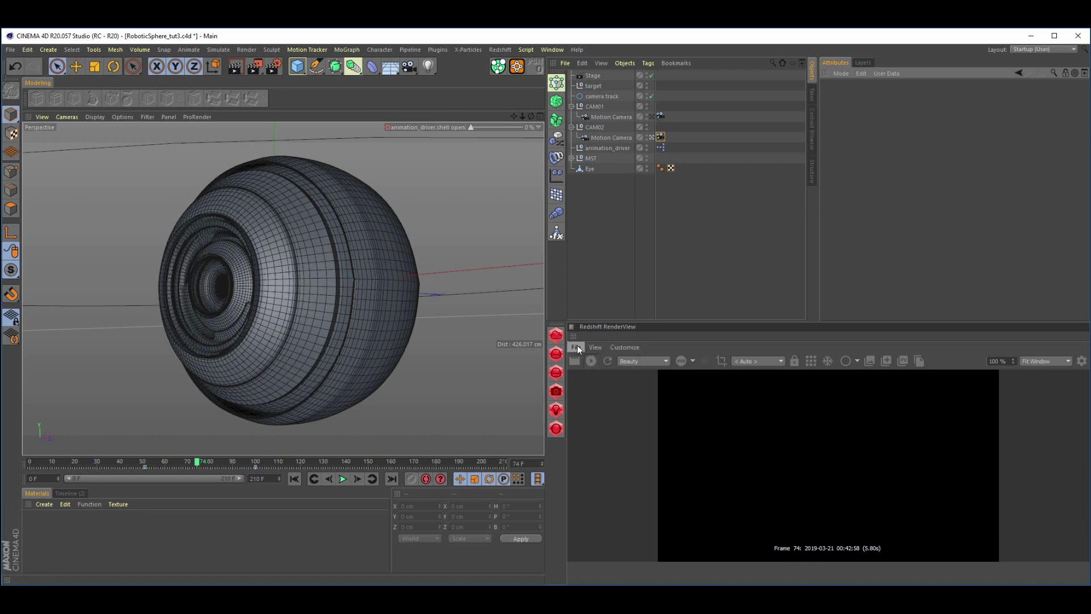
left_click(556, 410)
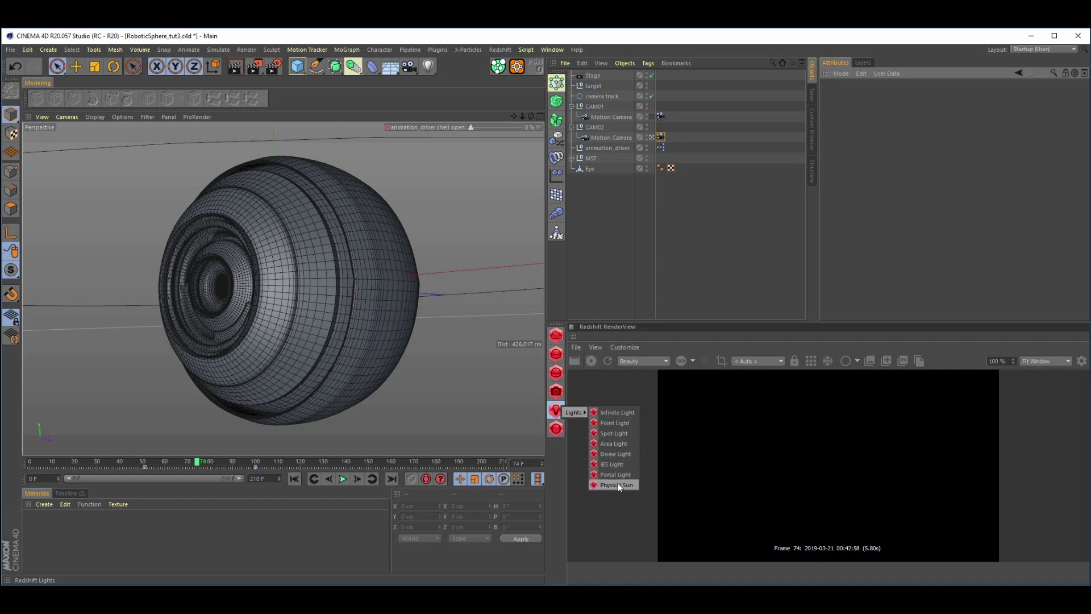
left_click(618, 453)
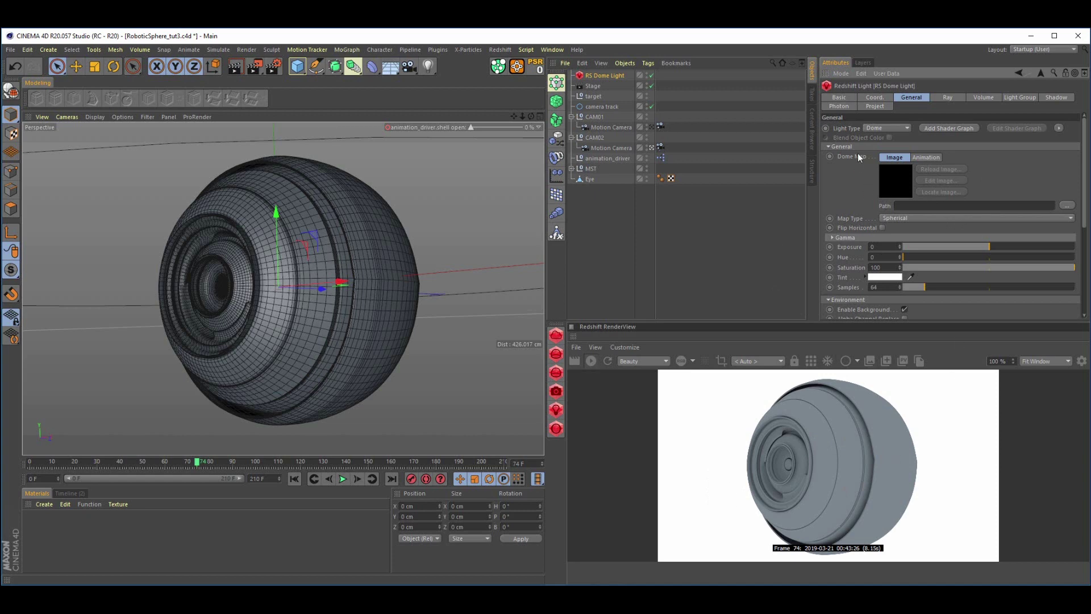
Load kitchen_probe.hdr as the RS Dome Light's dome map and disable its background.
left_click(1067, 205)
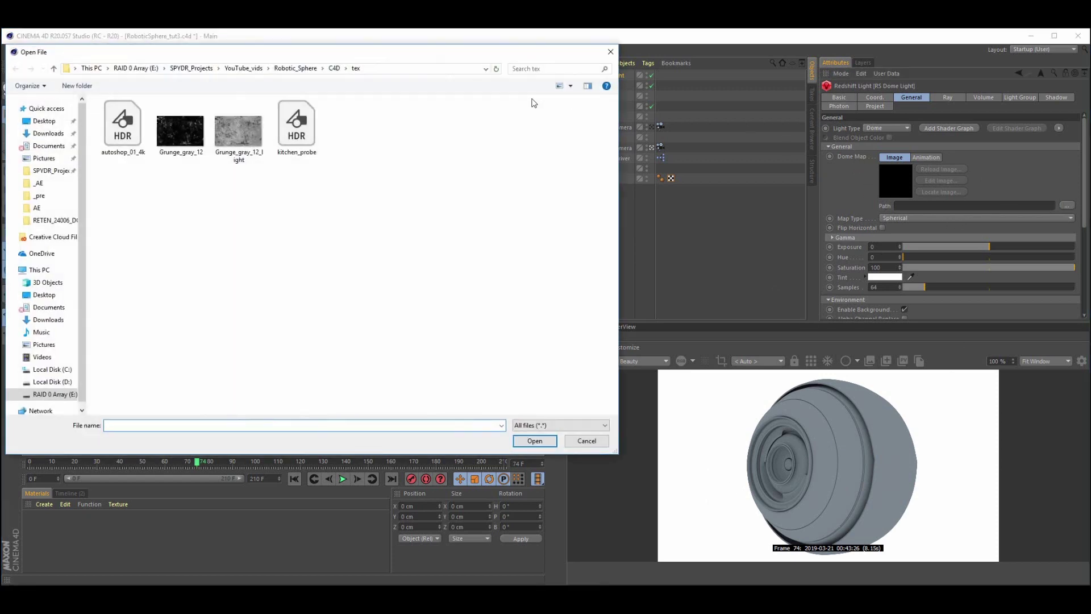
left_click(305, 138)
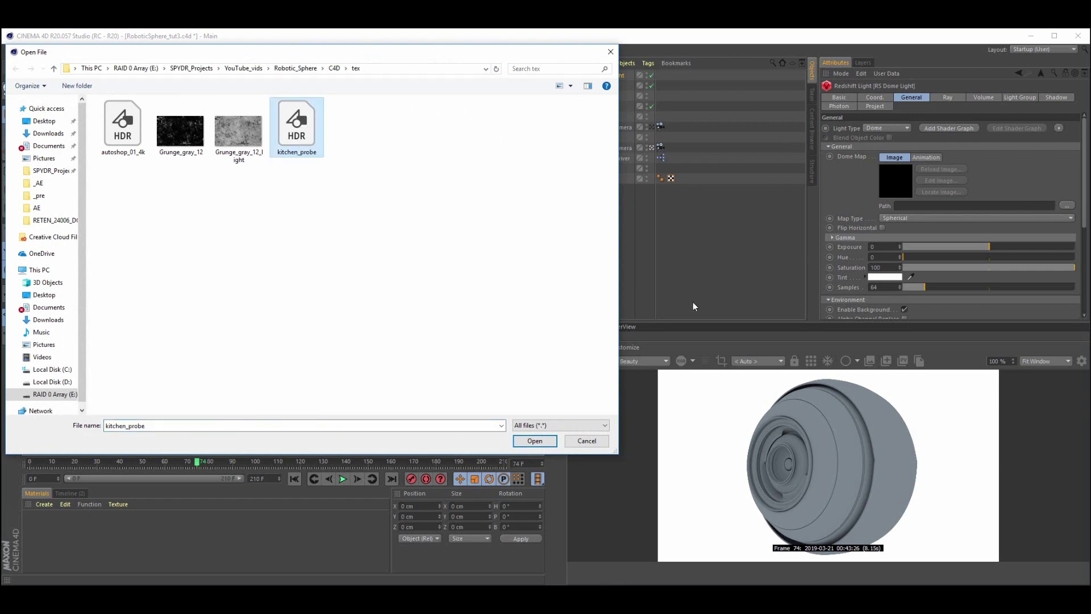
left_click(534, 441)
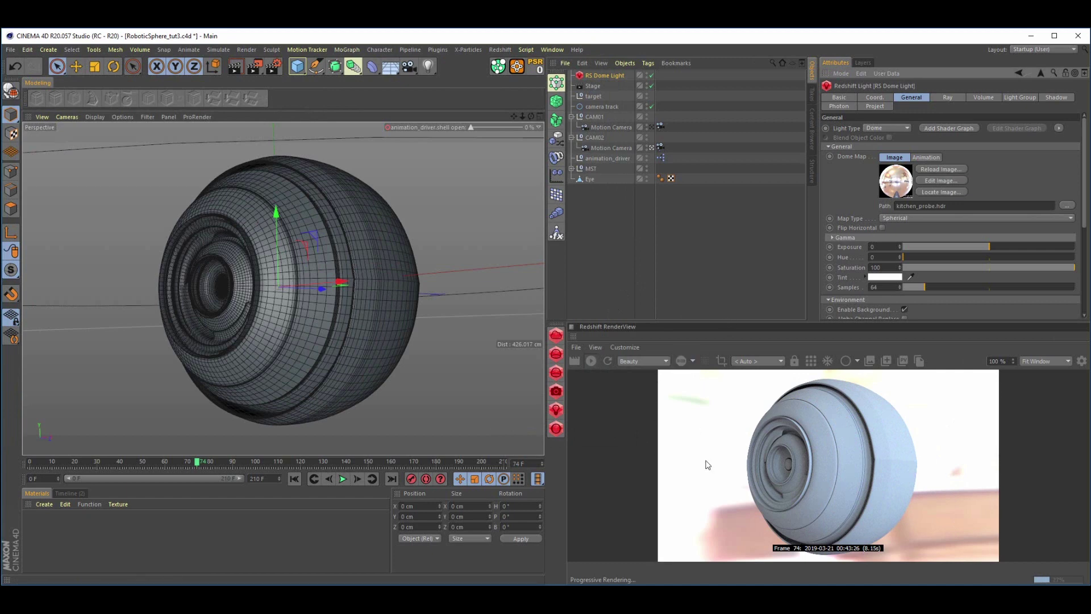
scroll(920, 259, "down", 3)
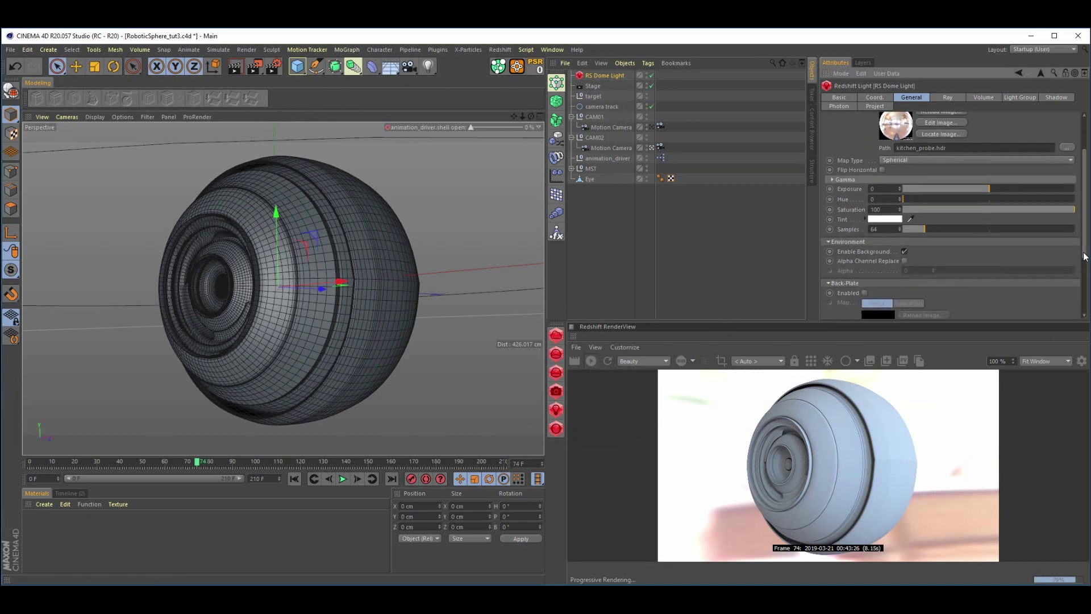
left_click(904, 251)
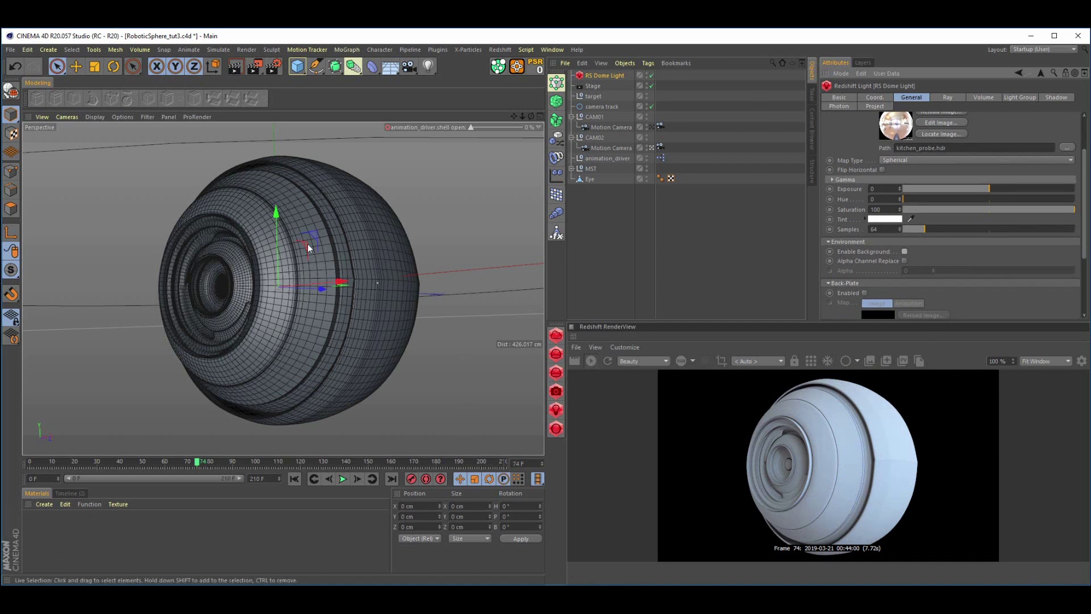
Create a Redshift material and apply it to the RoboticSphere group inside MST.
left_click(556, 431)
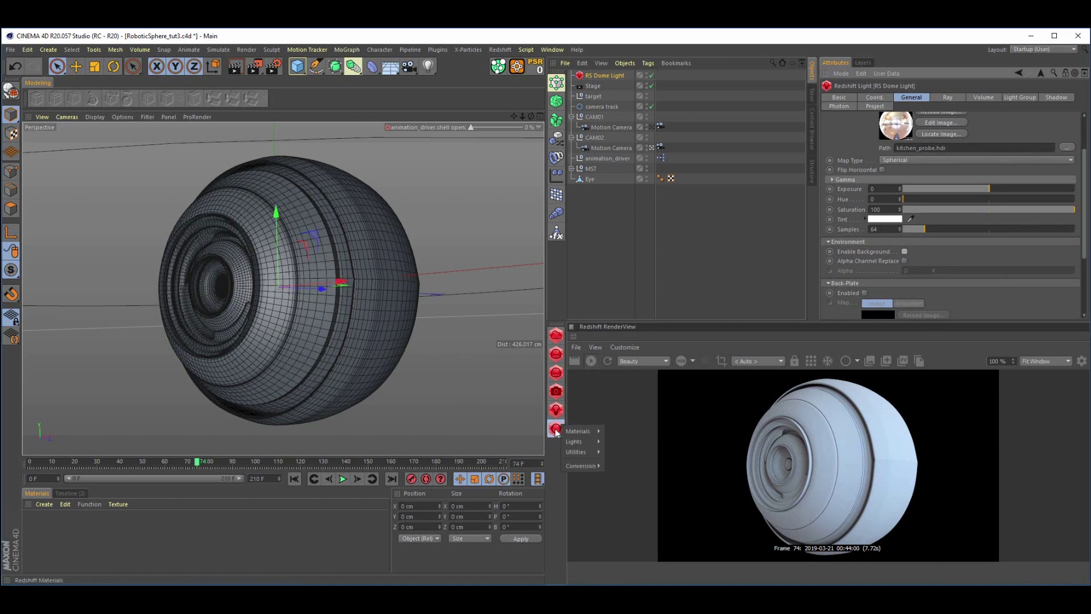
mouse_move(574, 428)
left_click(630, 431)
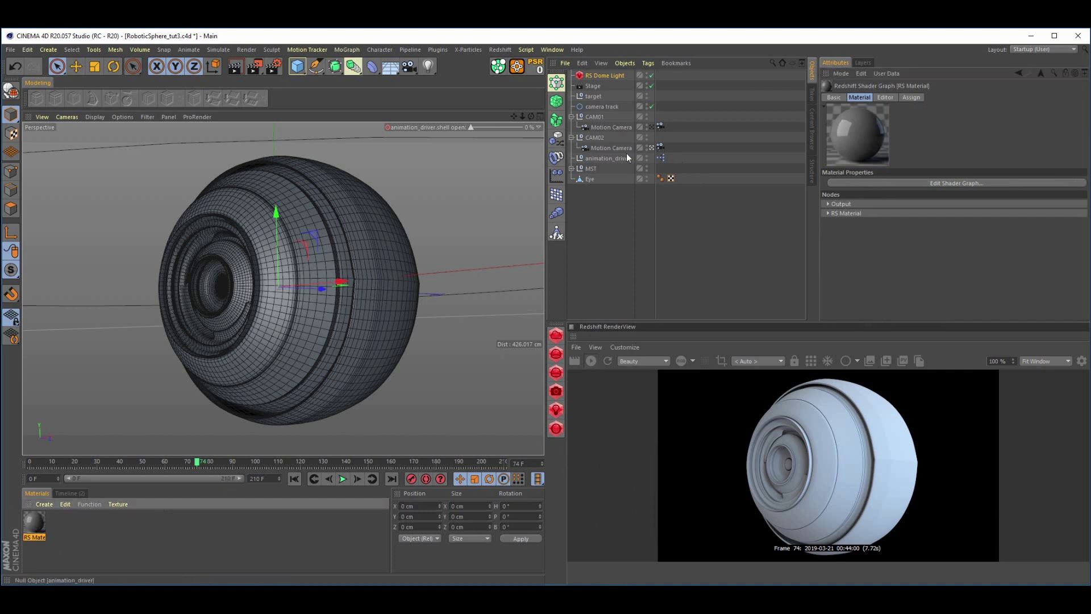
left_click(571, 169)
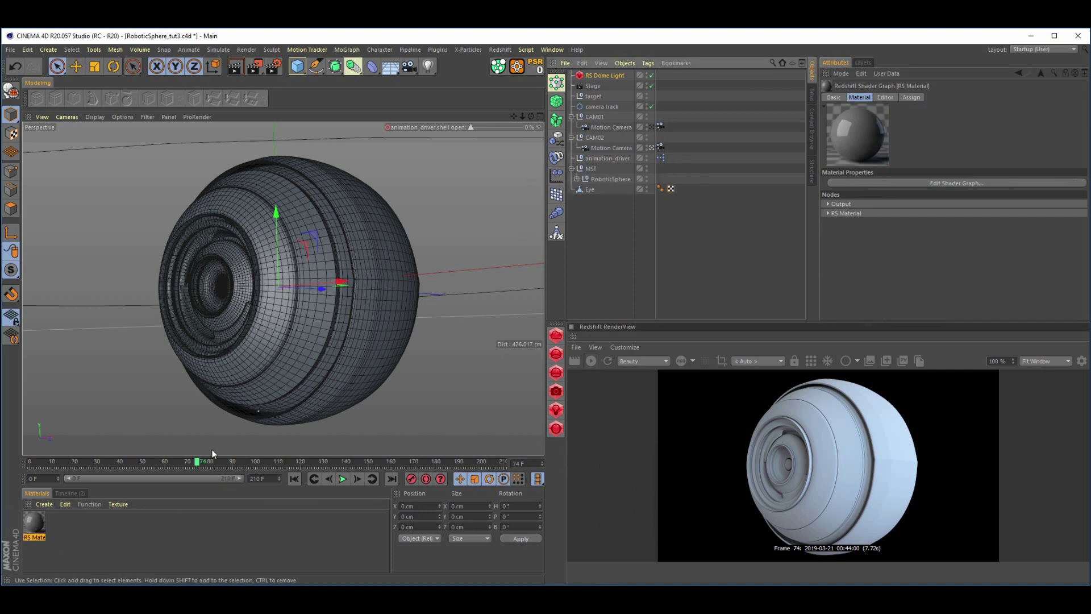
left_click_drag(34, 522, 611, 178)
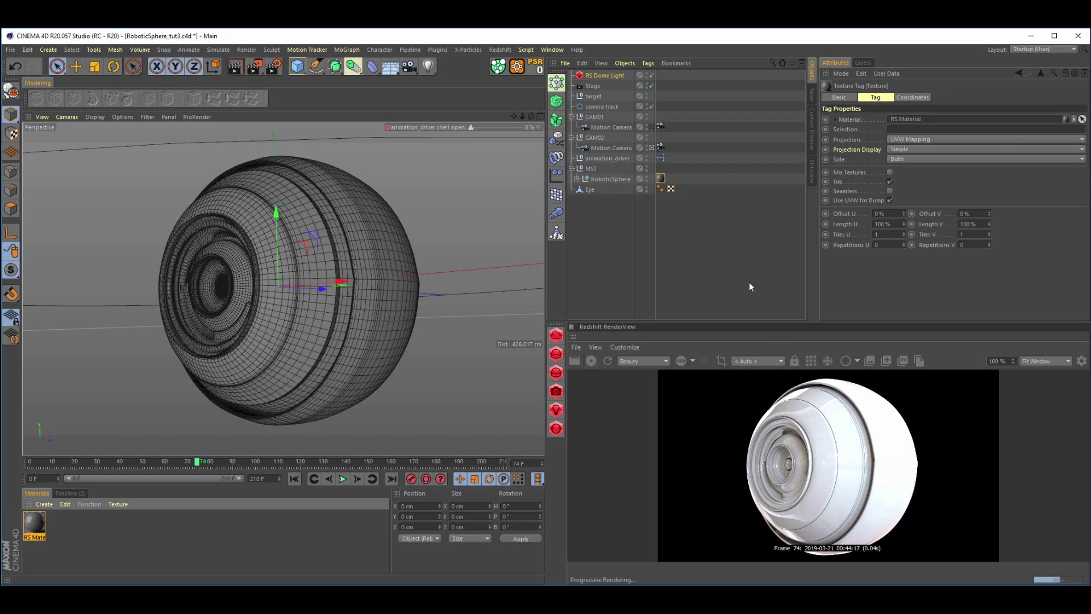
Set the RS Dome Light's exposure to -1.5.
left_click(598, 76)
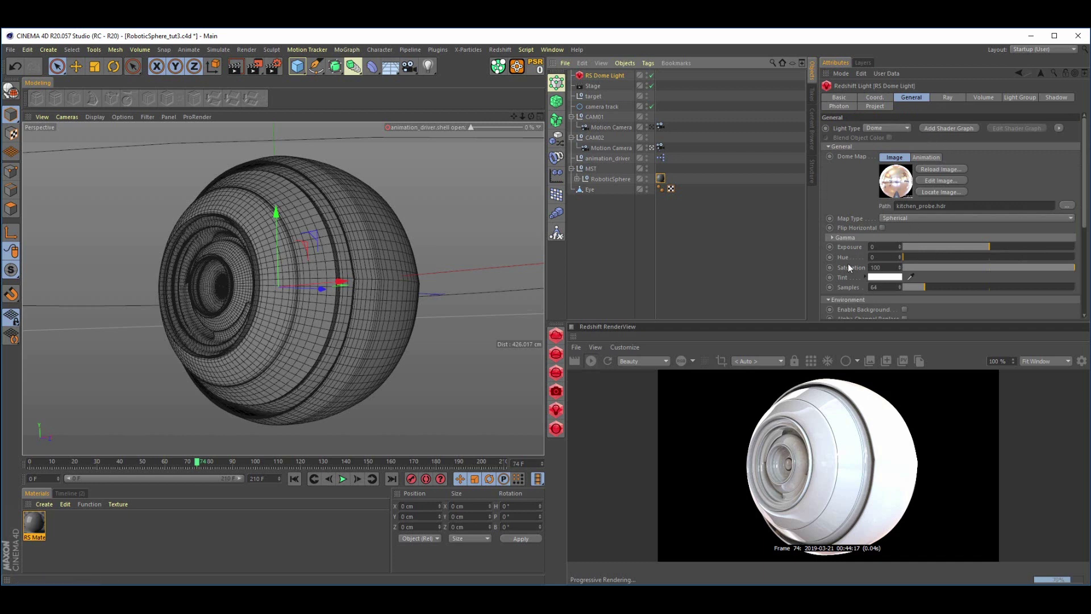
left_click(879, 246)
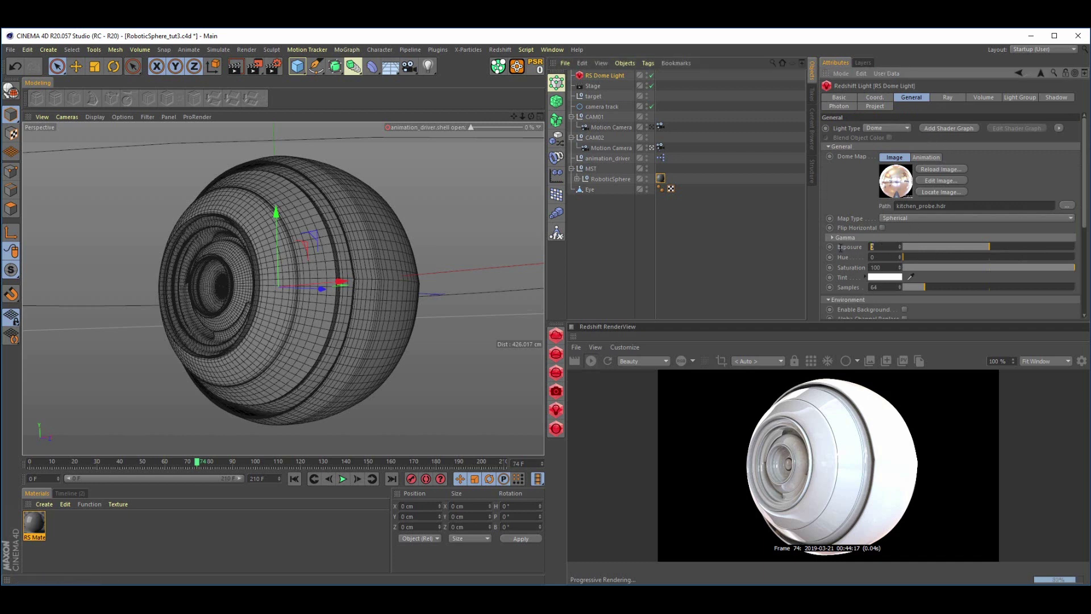
type("-1.5")
key("Return")
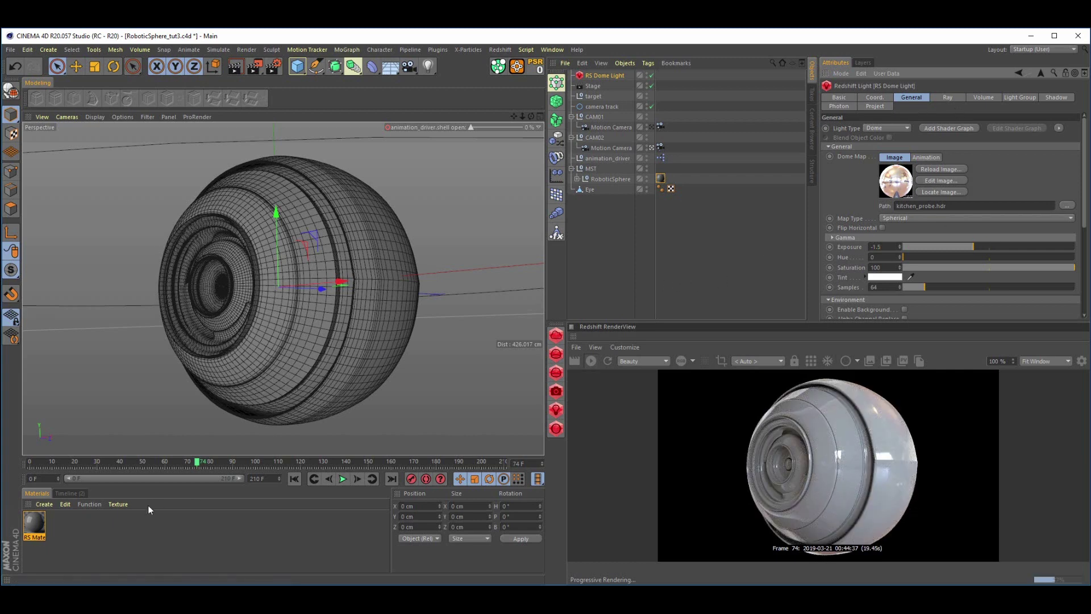
Open the RS Material's shader graph and reposition and widen its window to fit the graph and node properties.
left_click(42, 520)
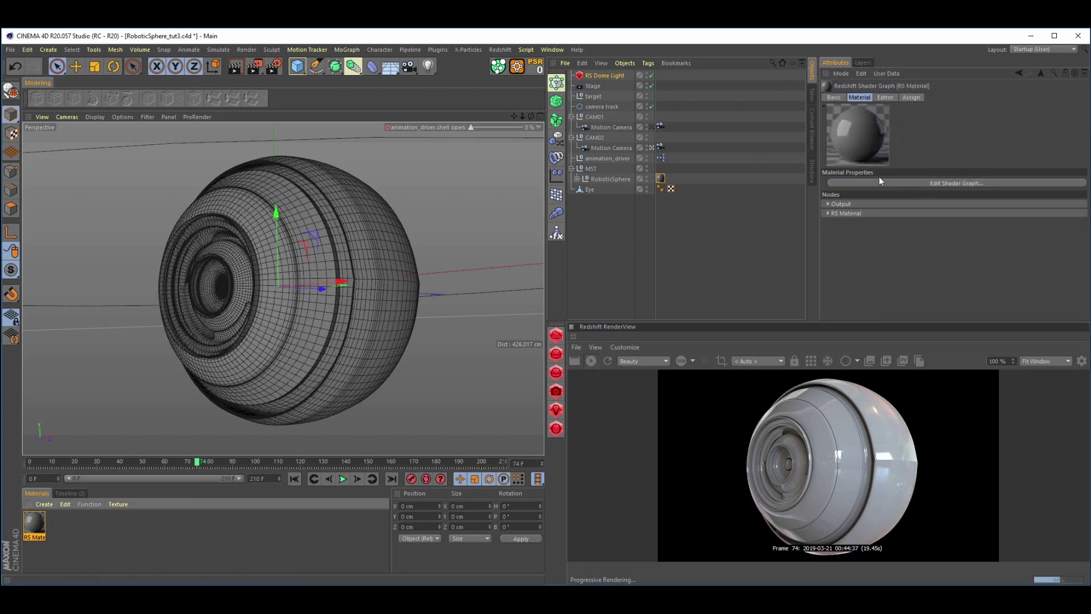
left_click(929, 182)
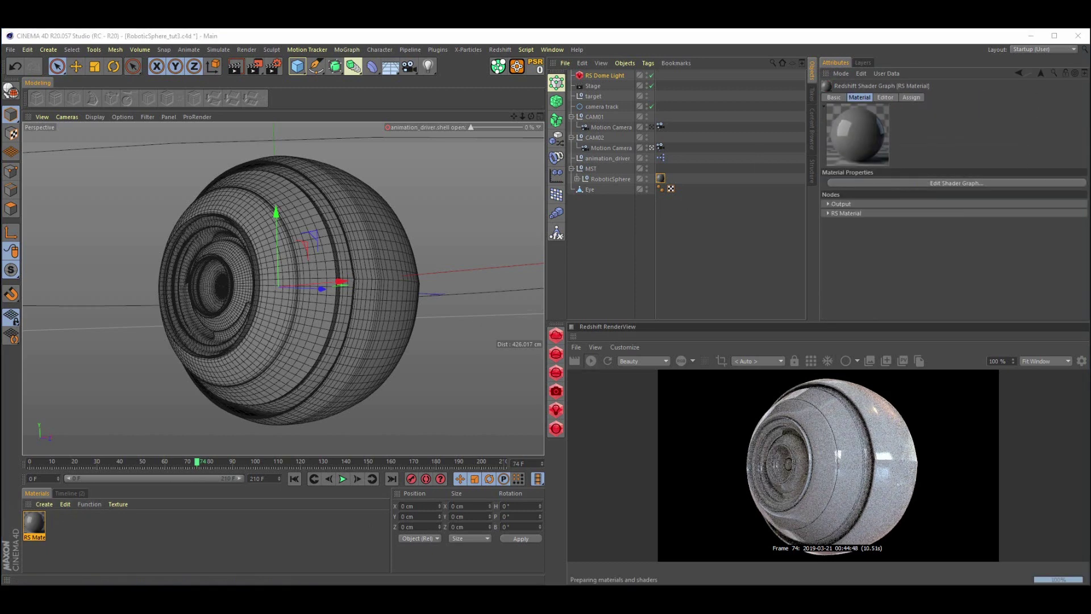
left_click_drag(454, 172, 329, 133)
left_click_drag(498, 378, 715, 379)
left_click_drag(479, 132, 439, 132)
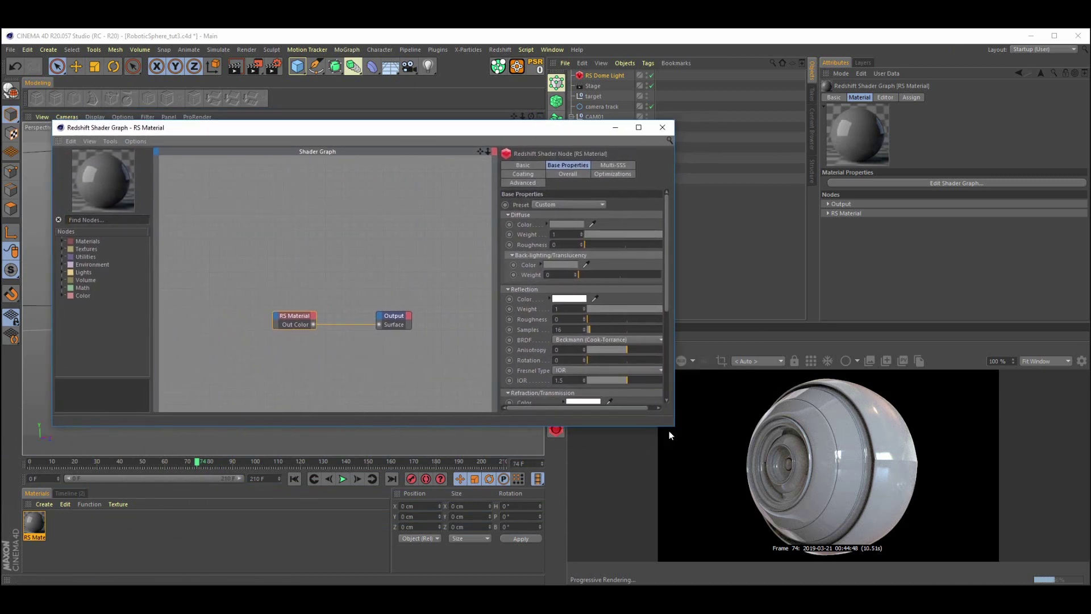
left_click_drag(674, 414, 719, 414)
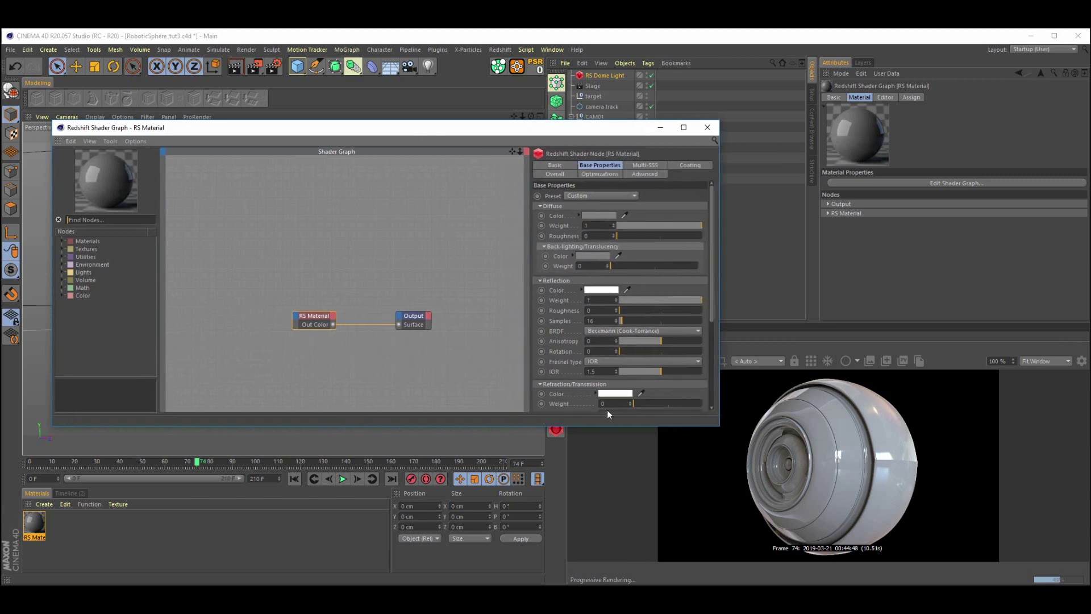
Arrange the RS Material node above and to the left of the Output node and show its basic properties.
left_click_drag(418, 318, 426, 220)
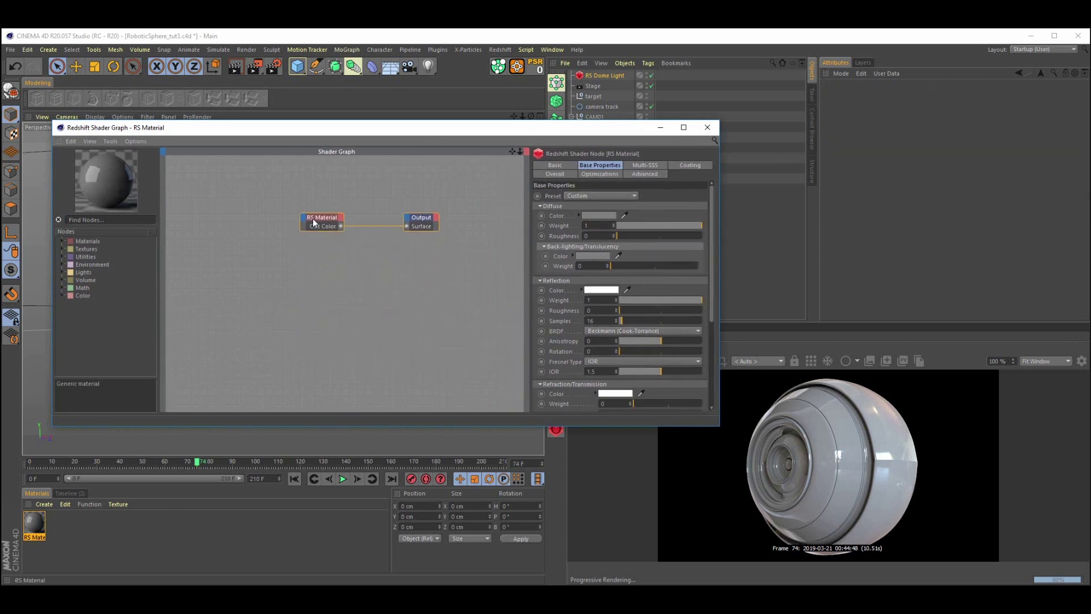
left_click_drag(317, 220, 321, 222)
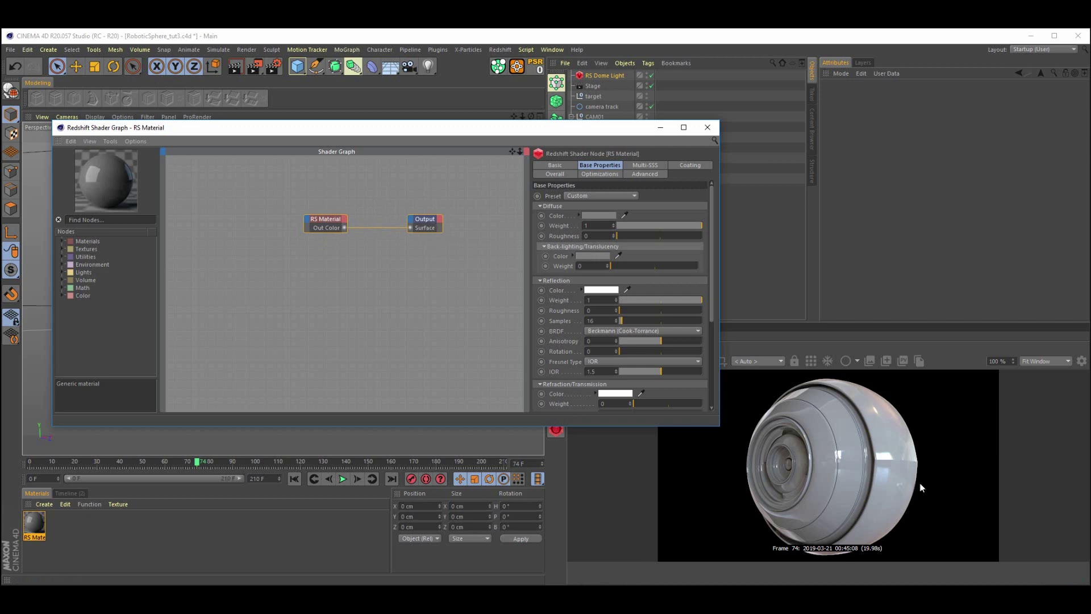
left_click_drag(318, 222, 389, 191)
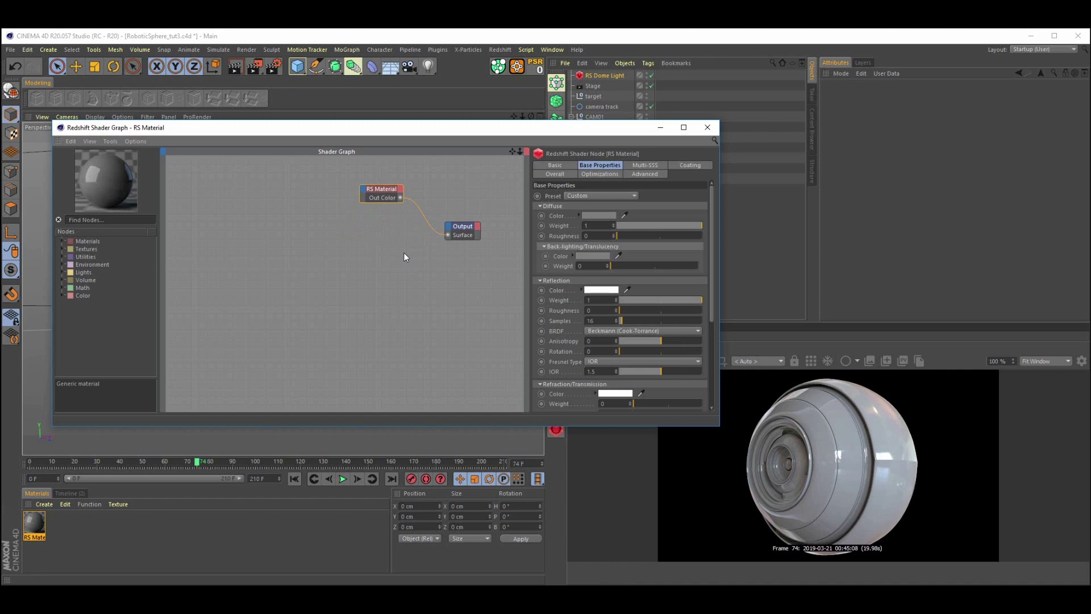
left_click(564, 165)
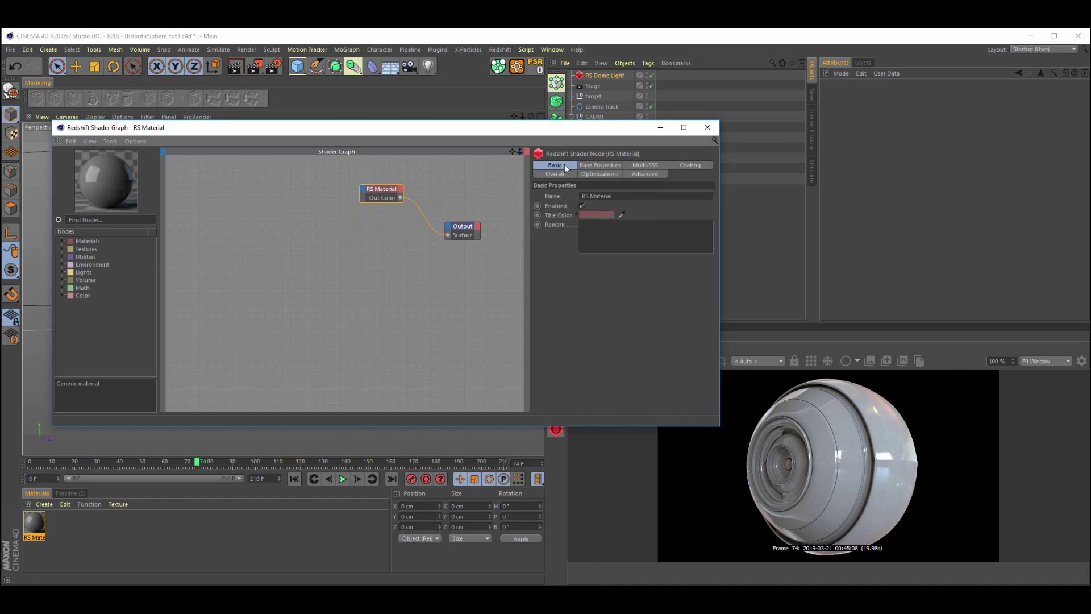
Rename the RS Material node to basseMetal and apply the Iron preset in its base properties.
left_click(615, 195)
type("basseMetal")
key("Return")
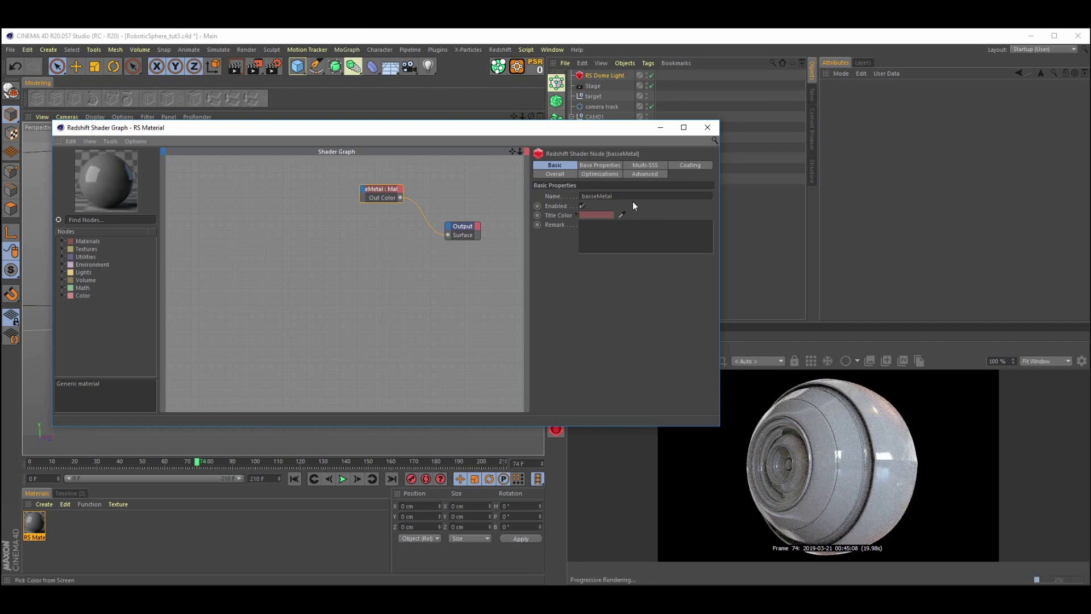
left_click(604, 165)
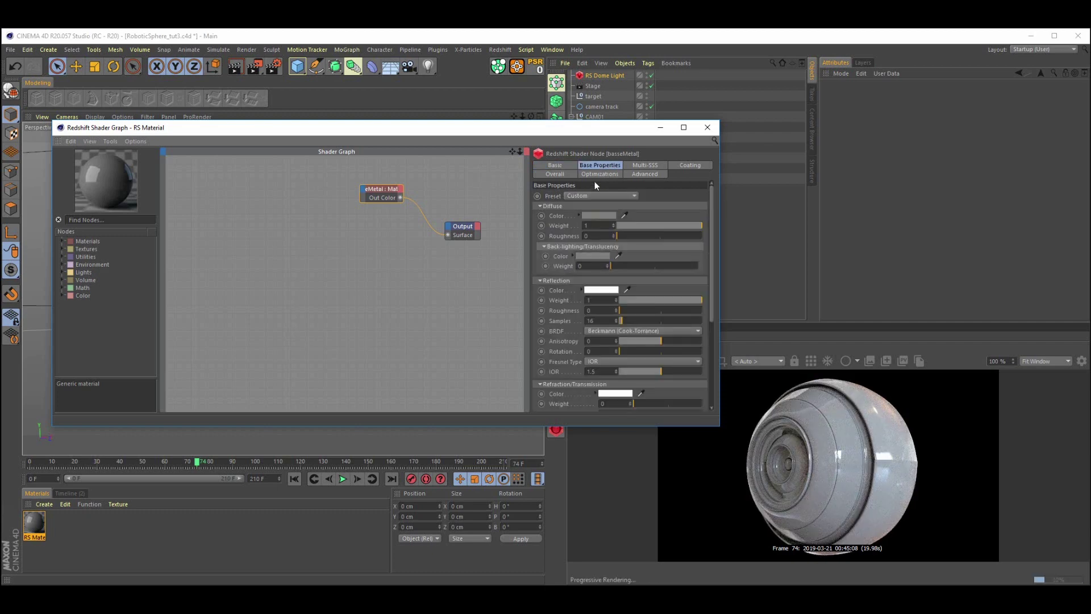
left_click(588, 196)
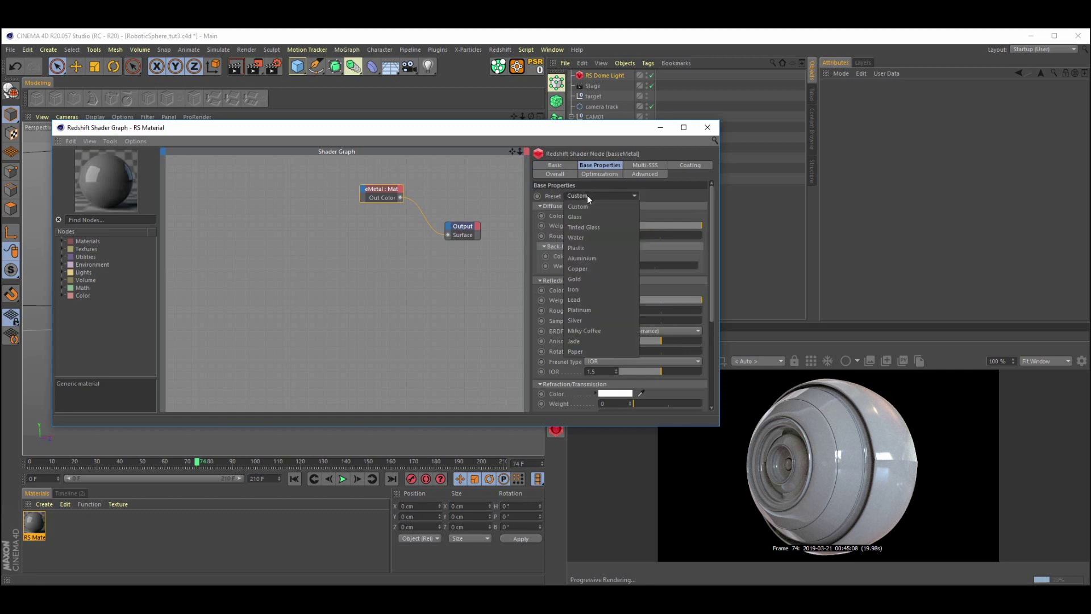
left_click(573, 290)
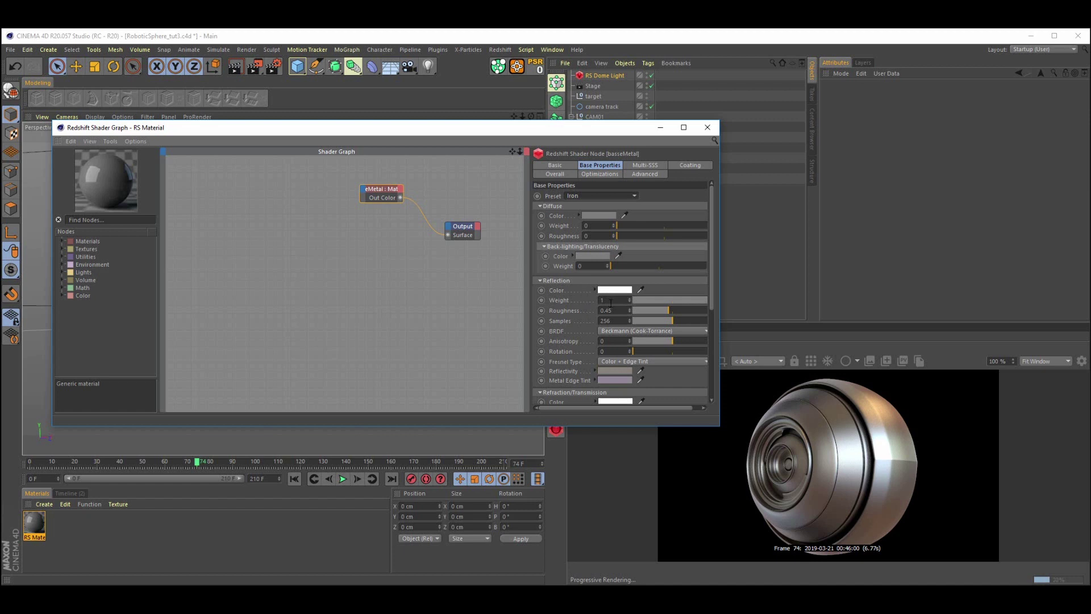
Try a reflection weight of 0 on the basseMetal node, and restore it to 1.
left_click_drag(611, 299, 591, 300)
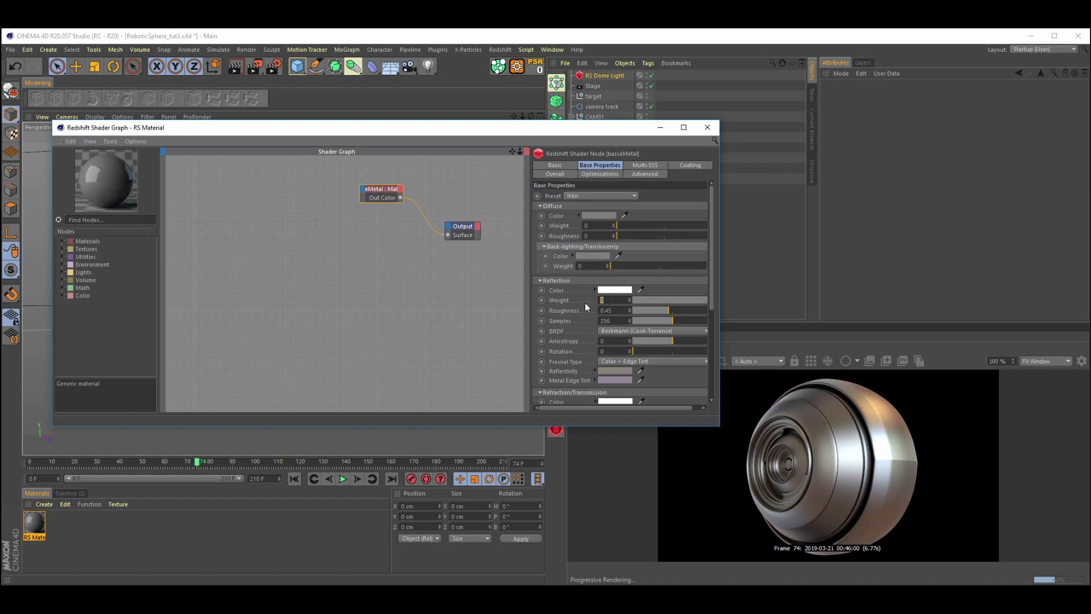
type("0")
key("Return")
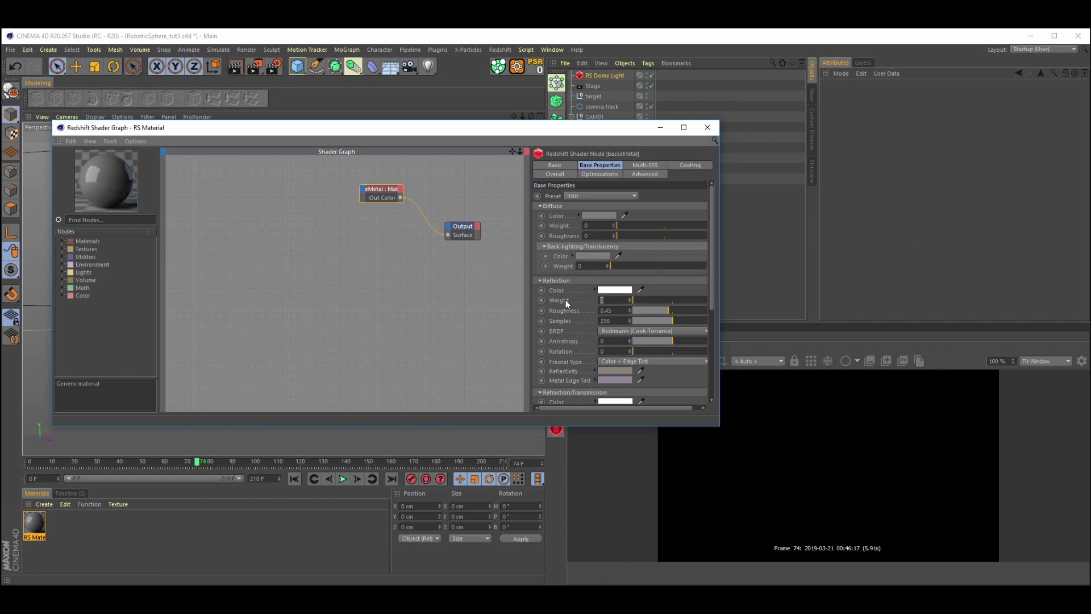
type("1")
key("Return")
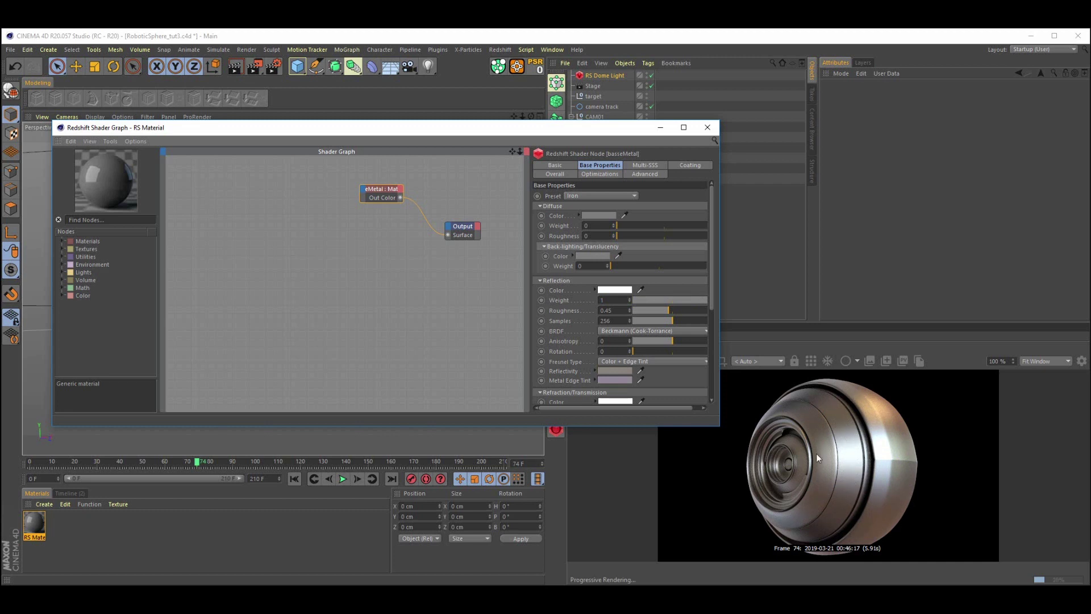
Try a reflection roughness of 0 on the basseMetal node, and restore it to 0.45.
left_click(616, 312)
type("0")
key("Return")
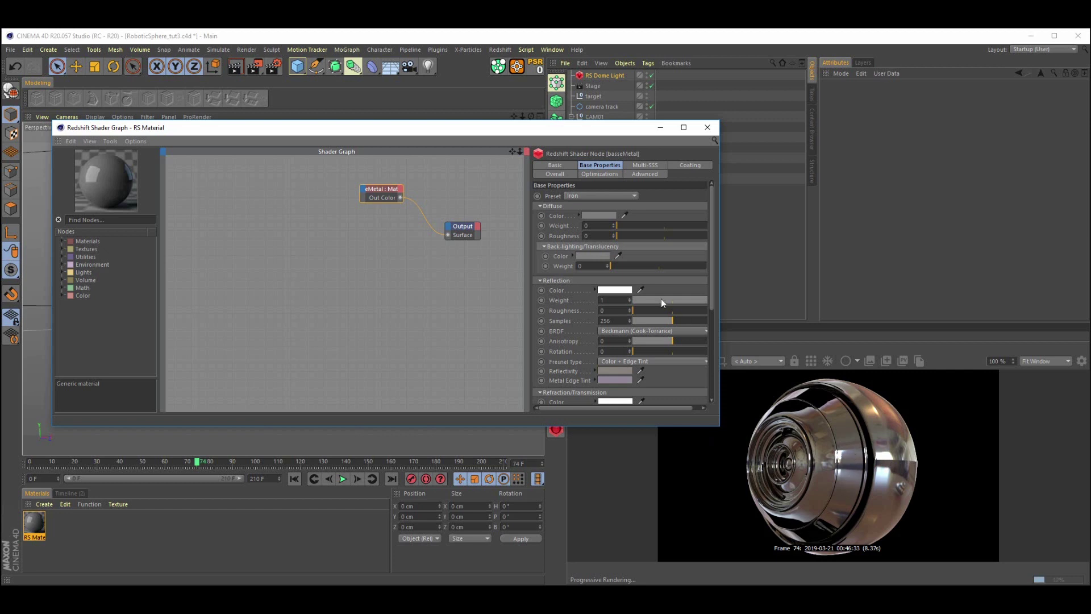
double_click(613, 310)
type("0.45")
key("Return")
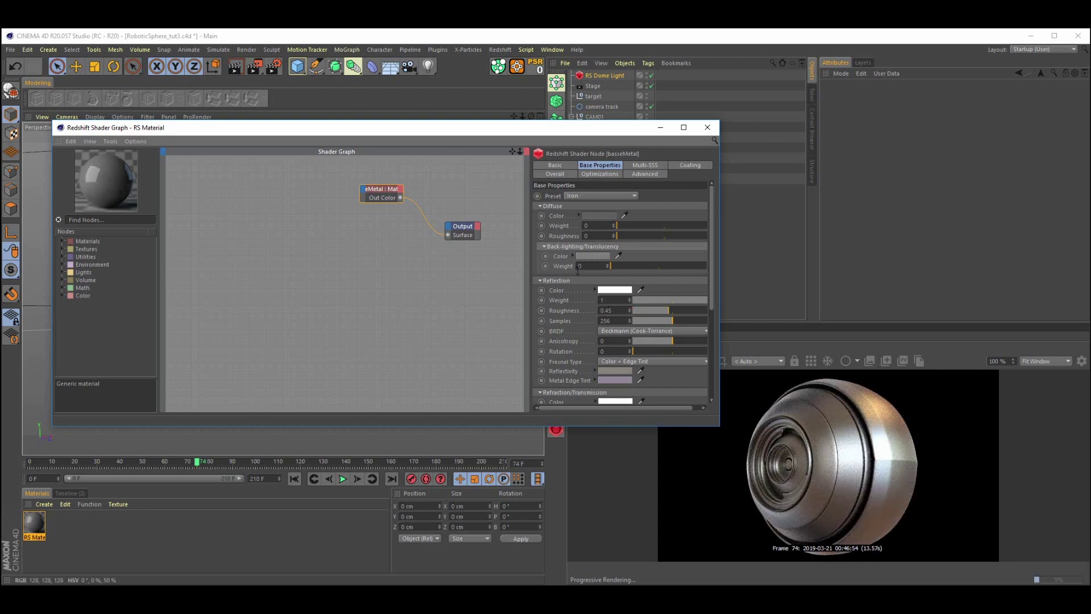
Darken basseMetal's reflection color to a neutral grey with a value of about 60%.
left_click(614, 290)
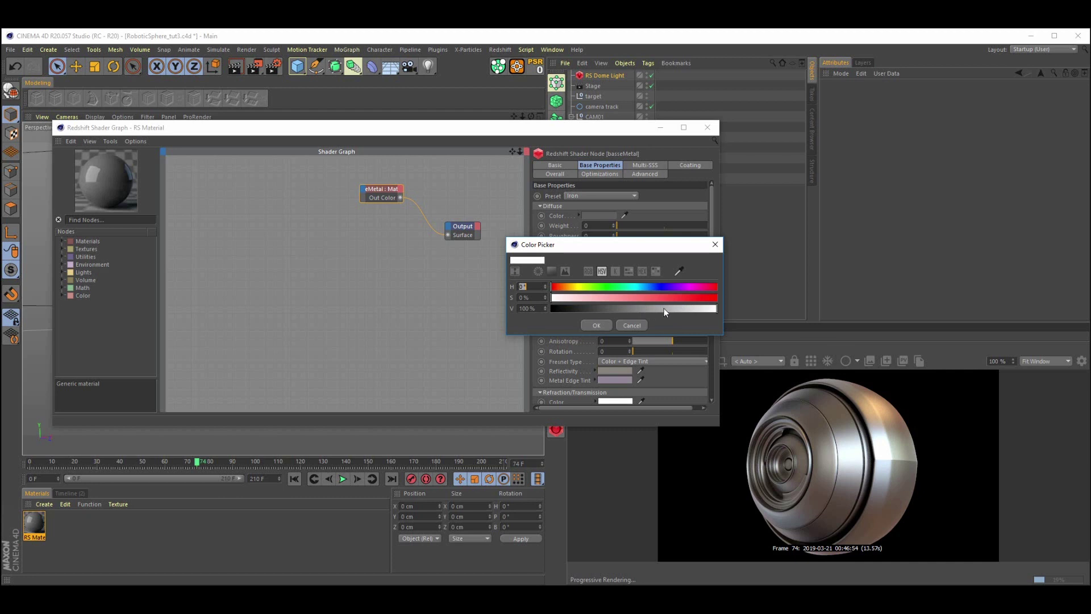
left_click_drag(662, 308, 659, 309)
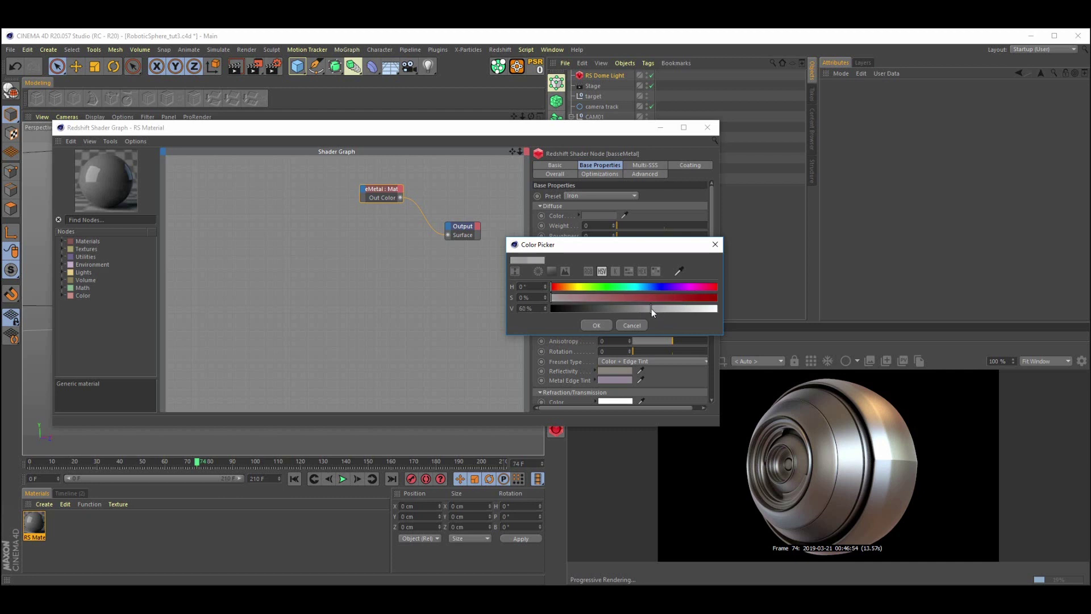
left_click(598, 325)
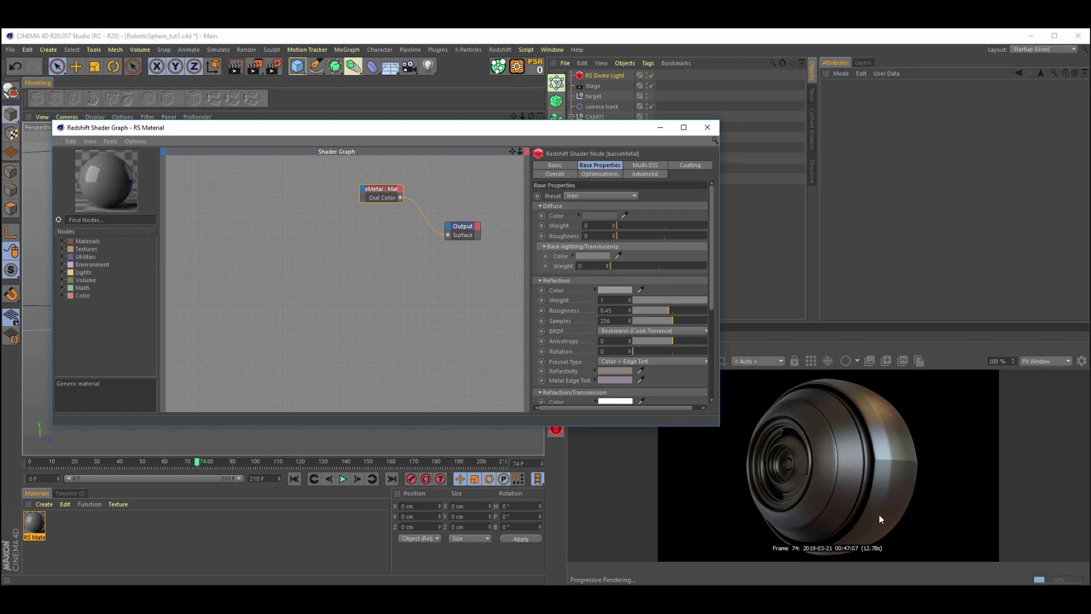
Duplicate the basseMetal node, place the copy below the original, and connect its Out Color to the Output node's Surface.
left_click(461, 226)
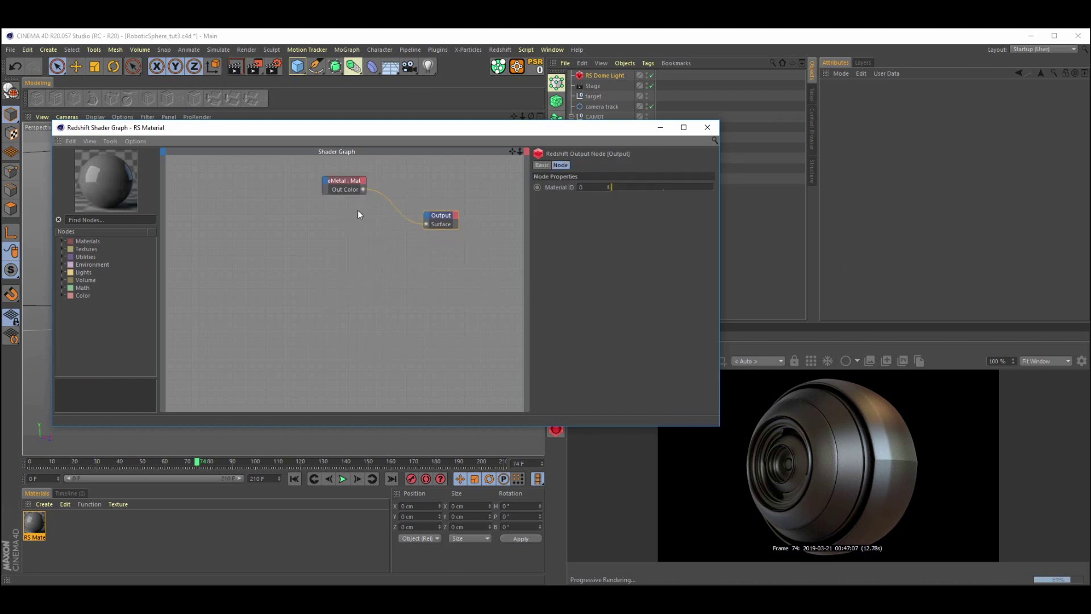
left_click(349, 182)
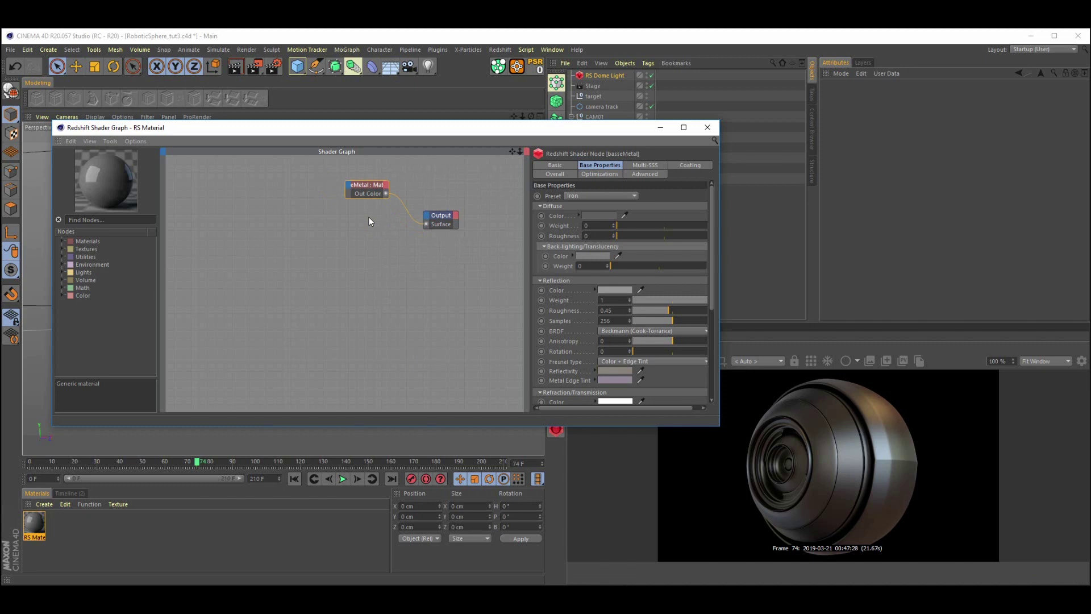
left_click_drag(364, 186, 359, 220, "ctrl")
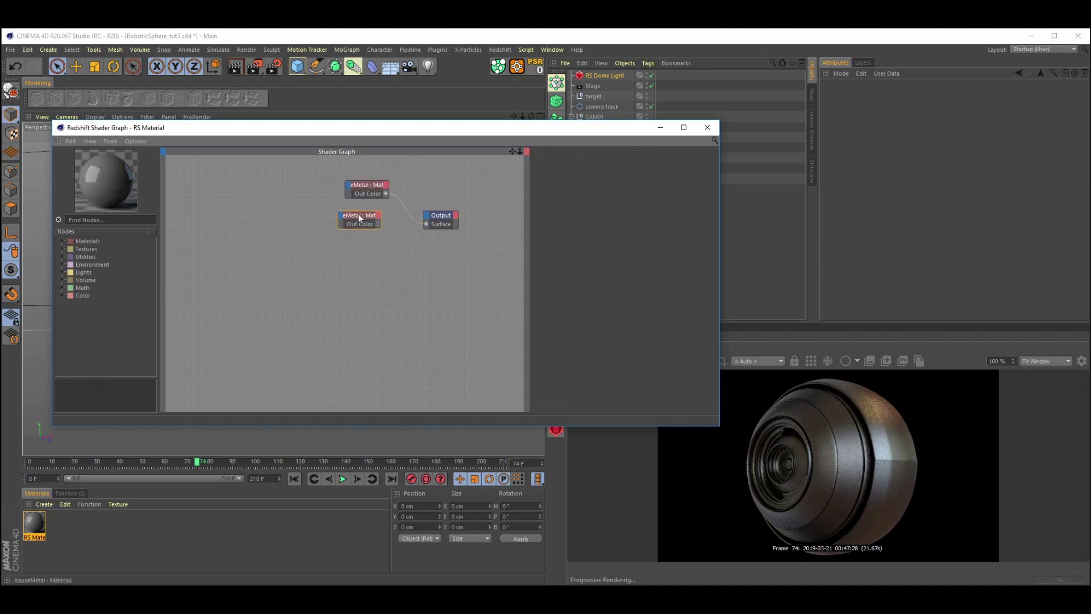
left_click_drag(362, 217, 373, 226)
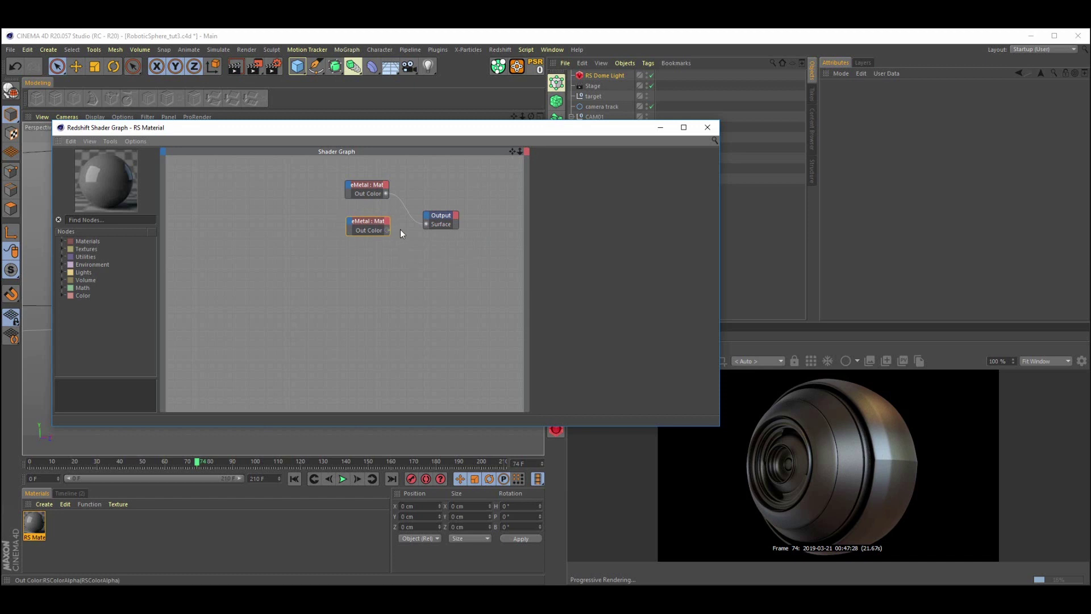
left_click_drag(425, 224, 425, 224)
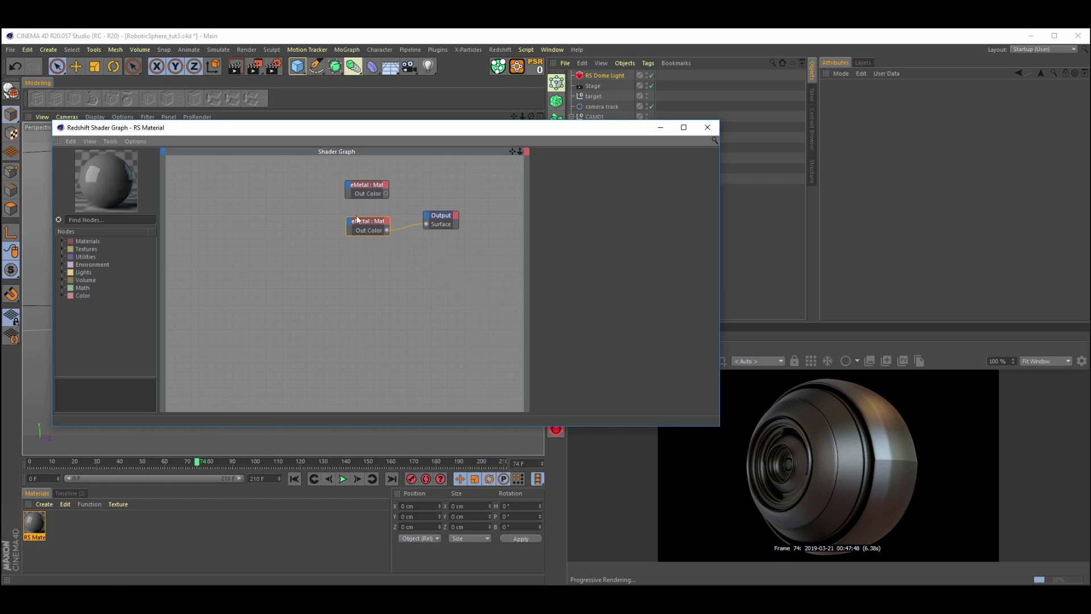
Rename the duplicated material node to paint and apply the Plastic preset in its base properties.
left_click_drag(353, 224, 356, 224)
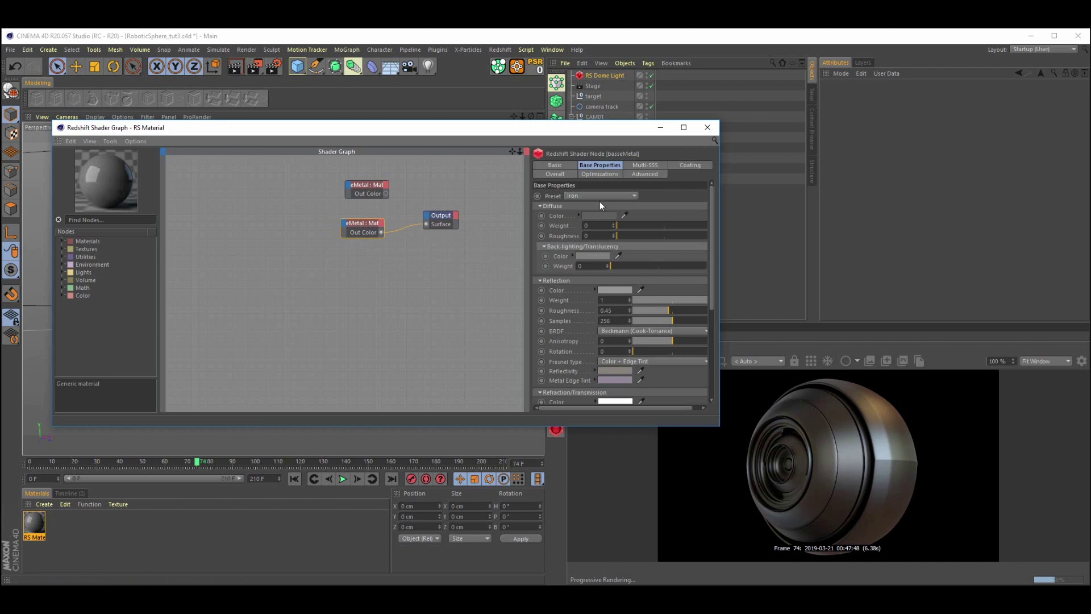
left_click(560, 168)
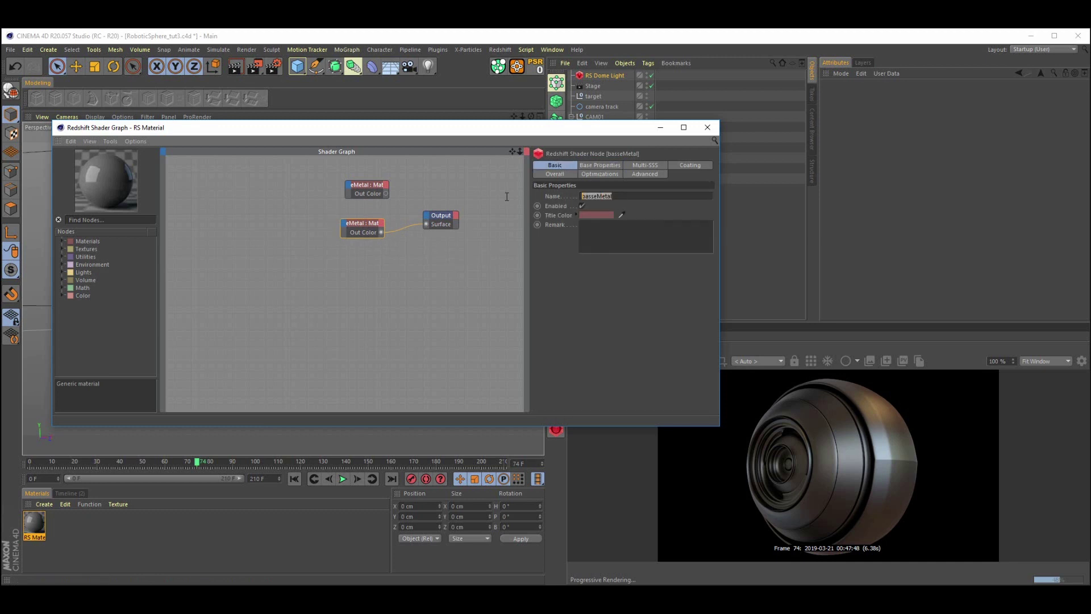
type("paint")
key("Return")
left_click(619, 164)
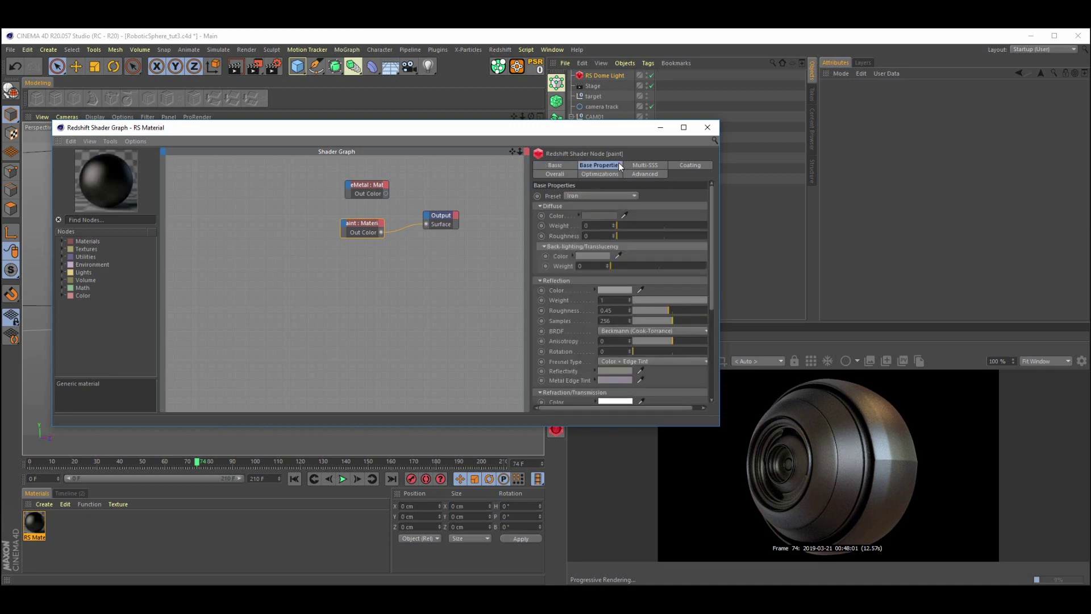
left_click(600, 196)
left_click(583, 249)
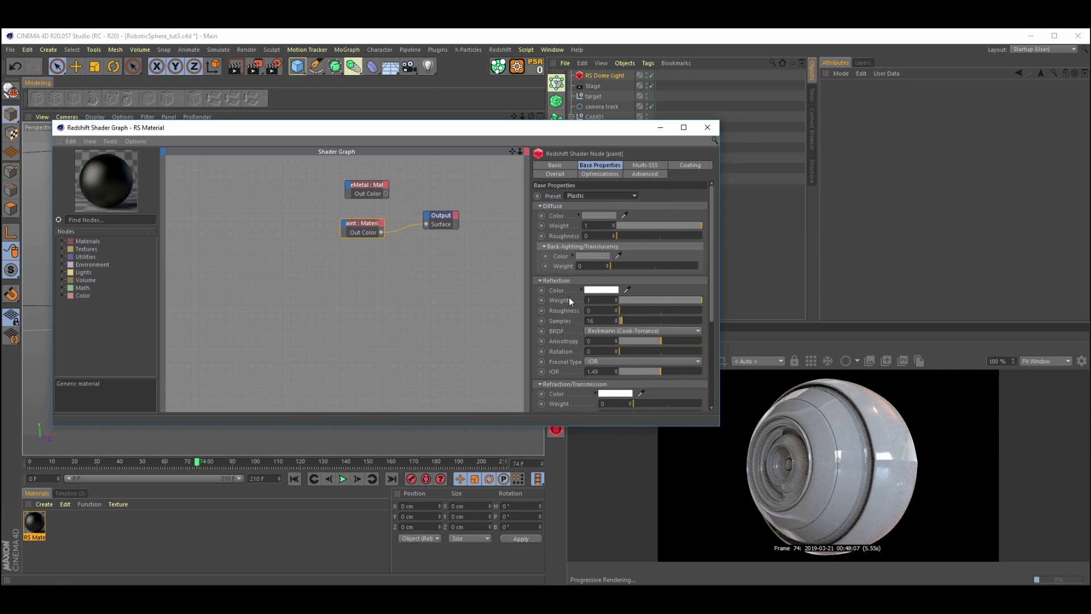
Set the paint node's reflection weight to 0.2 and its reflection roughness to 0.3.
left_click_drag(596, 300, 565, 302)
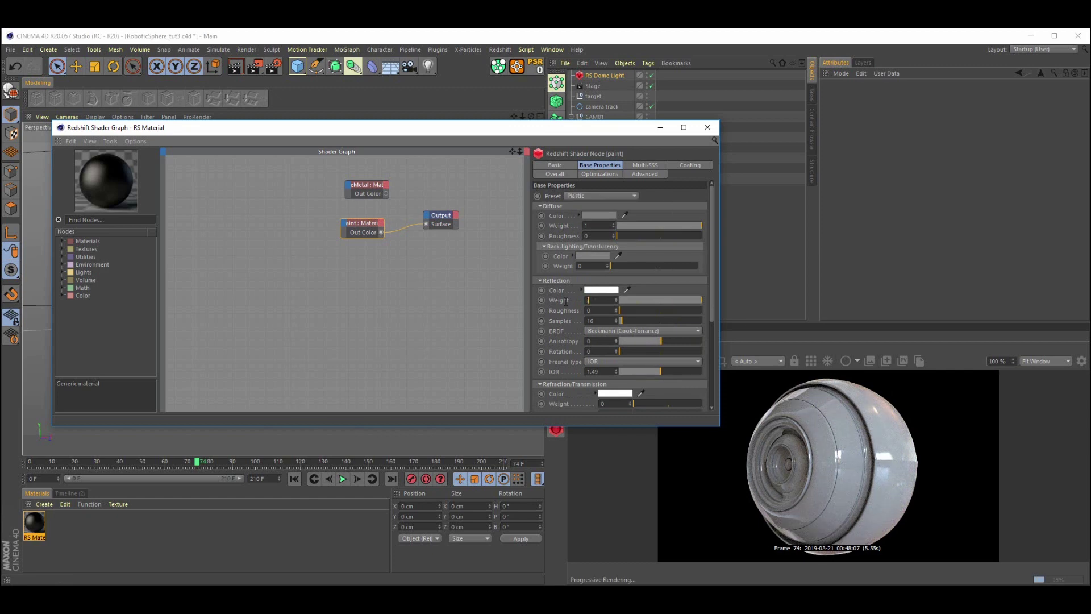
type("0.3")
key("Return")
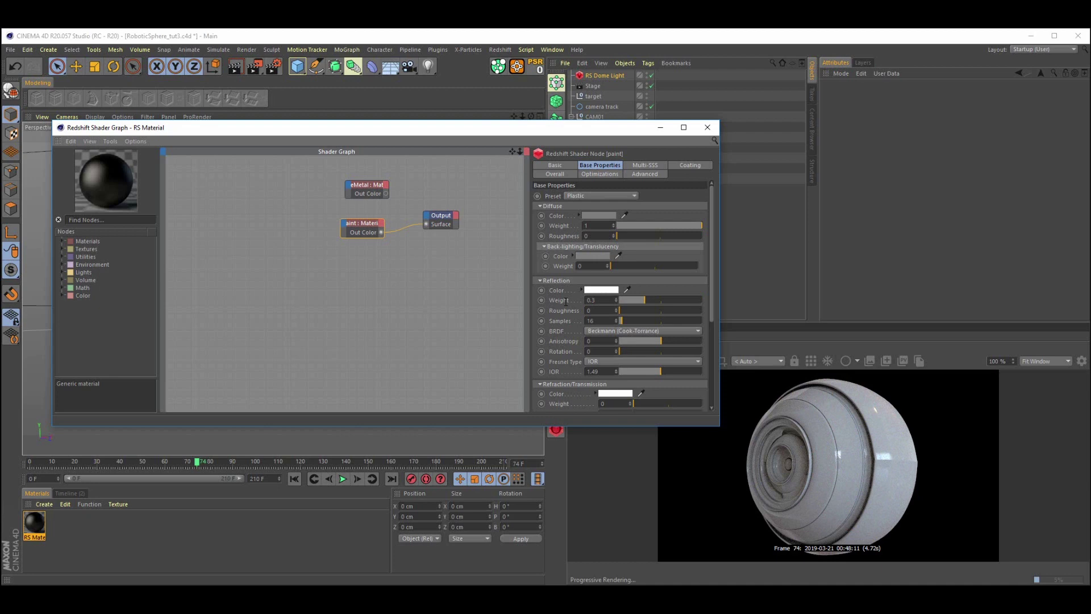
left_click_drag(599, 311, 557, 311)
type(".3")
key("Return")
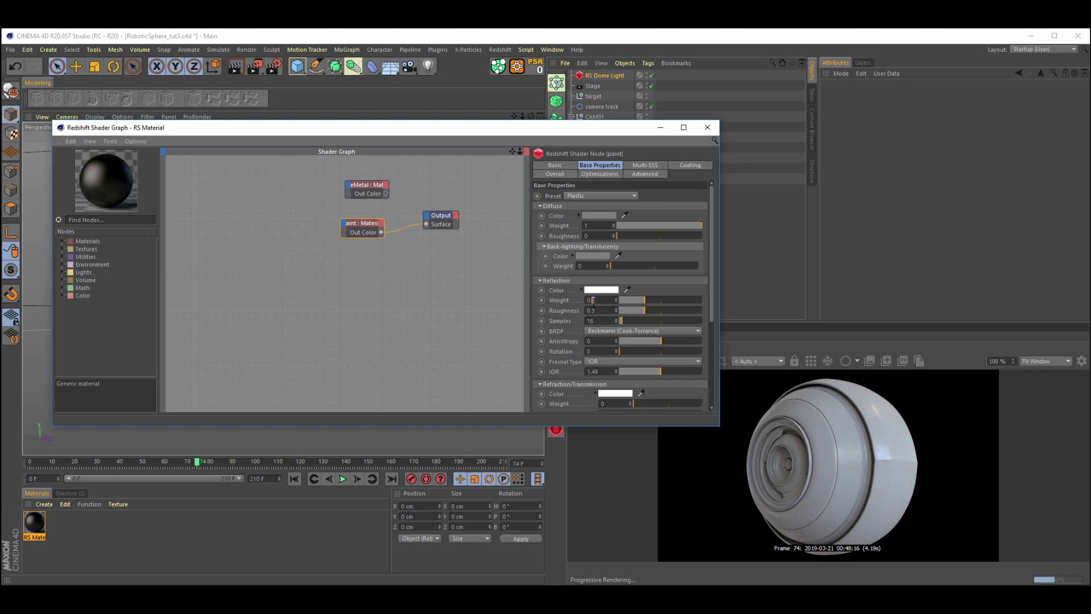
key("Return")
Give the paint node a warm grey diffuse color with hue 46°, saturation 7% and value 50%.
left_click(592, 216)
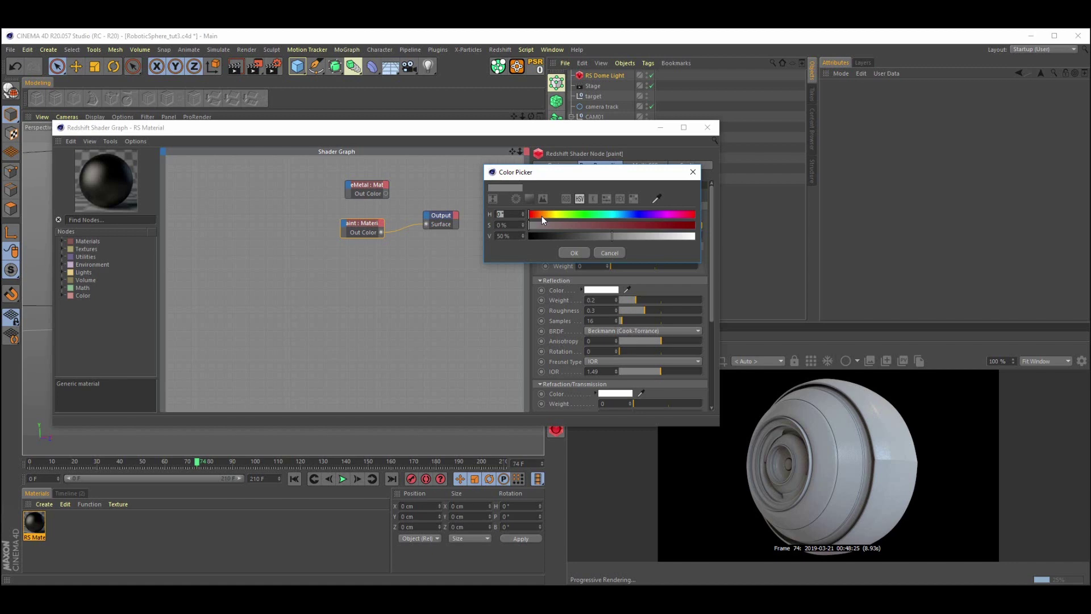
left_click_drag(542, 216, 543, 229)
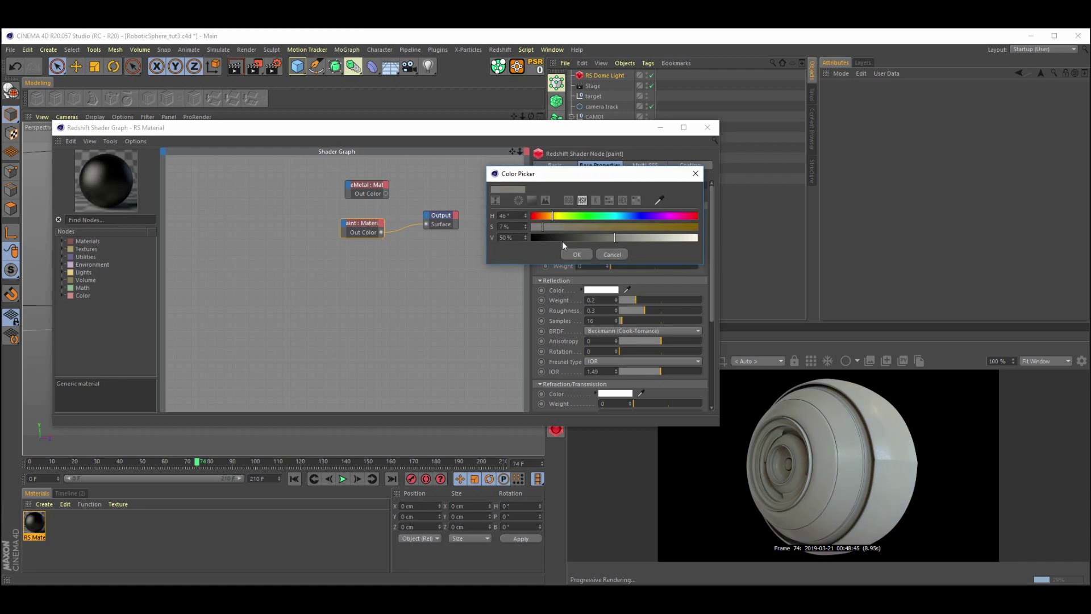
left_click(572, 255)
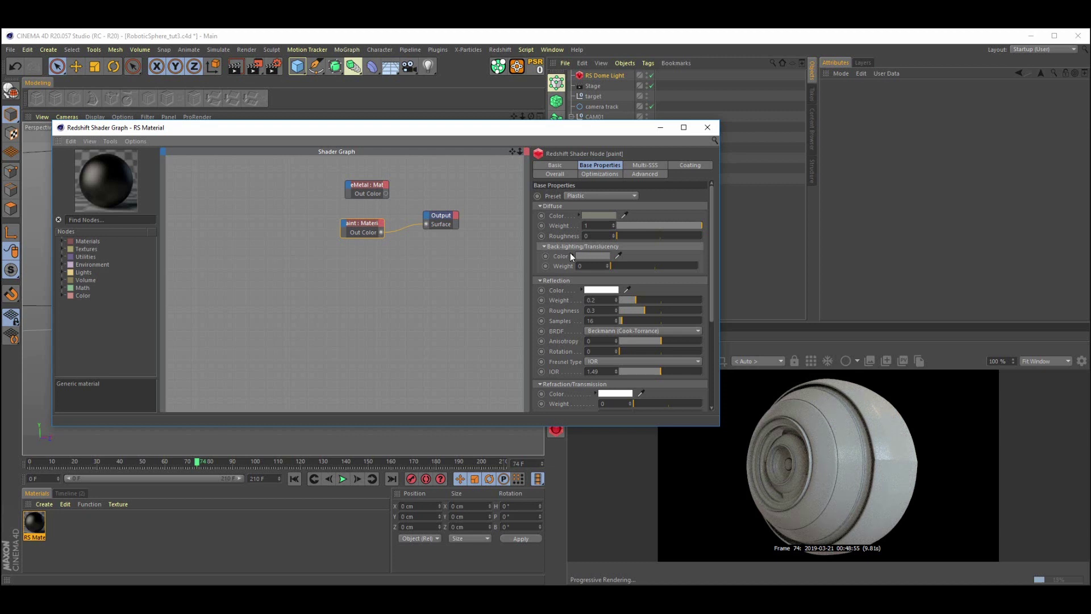
Move the basseMetal and paint nodes farther from the Output node, keeping basseMetal above paint.
left_click_drag(355, 190, 336, 185)
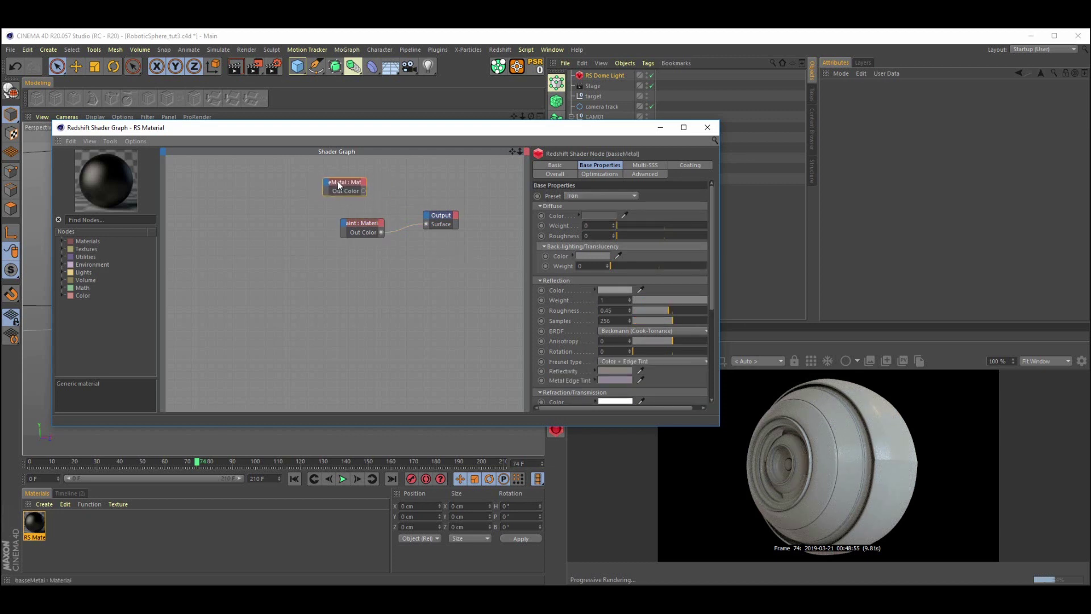
left_click_drag(359, 225, 326, 232)
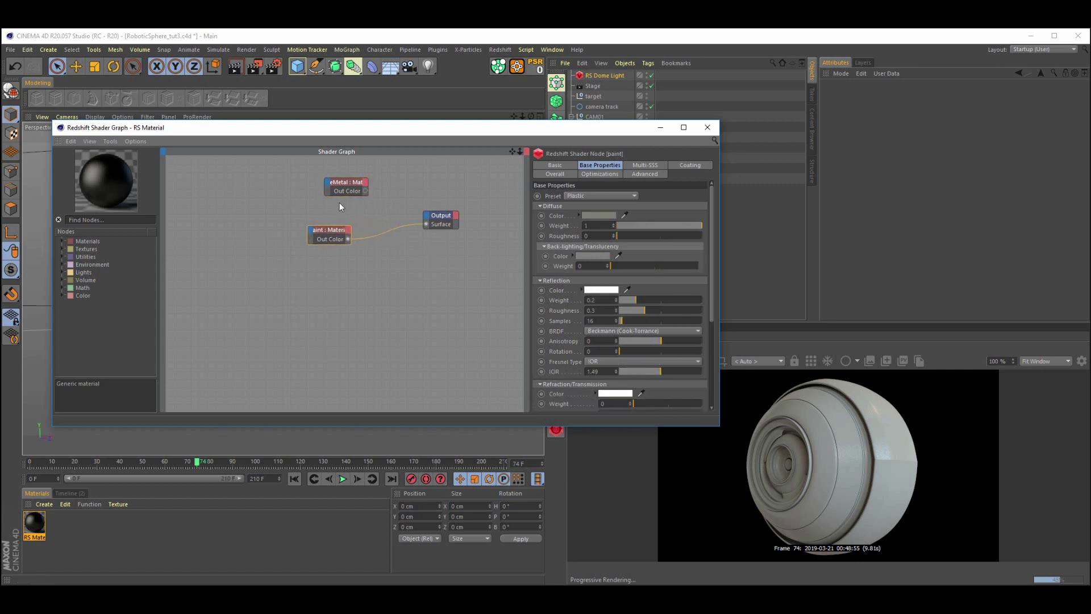
left_click_drag(347, 191, 335, 191)
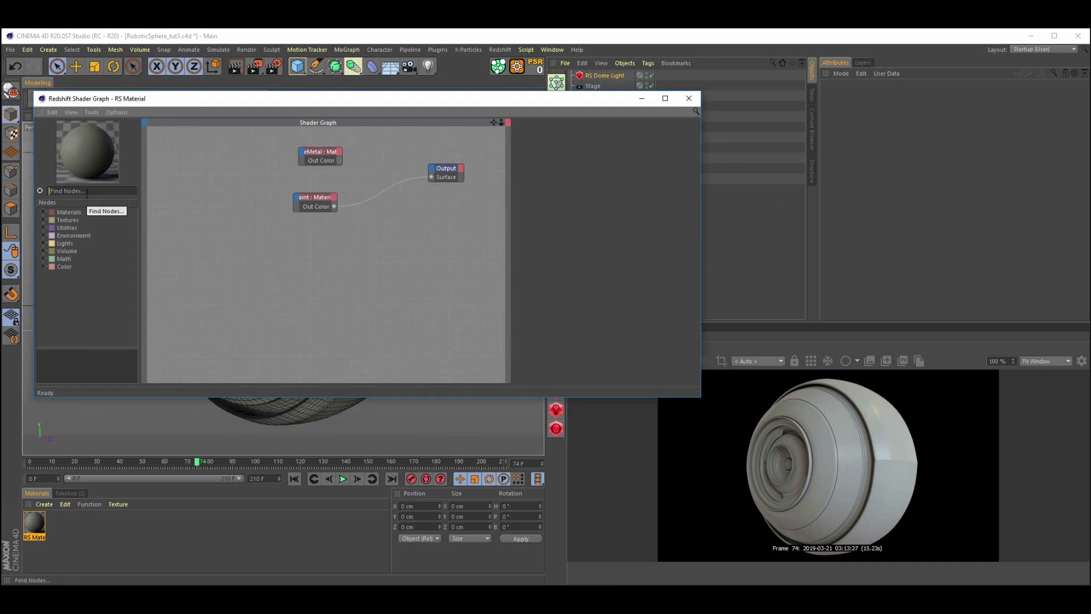
Add a Material Blender node to the graph and arrange it between the two material nodes and the Output node.
type("mater")
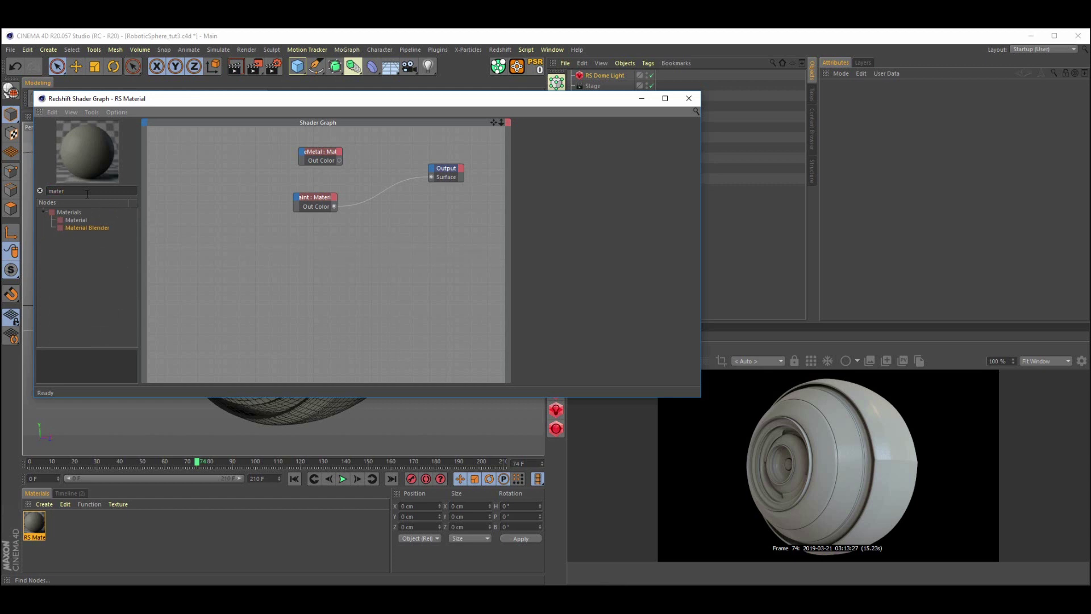
left_click_drag(91, 228, 381, 180)
left_click(316, 153)
left_click_drag(318, 153, 227, 149)
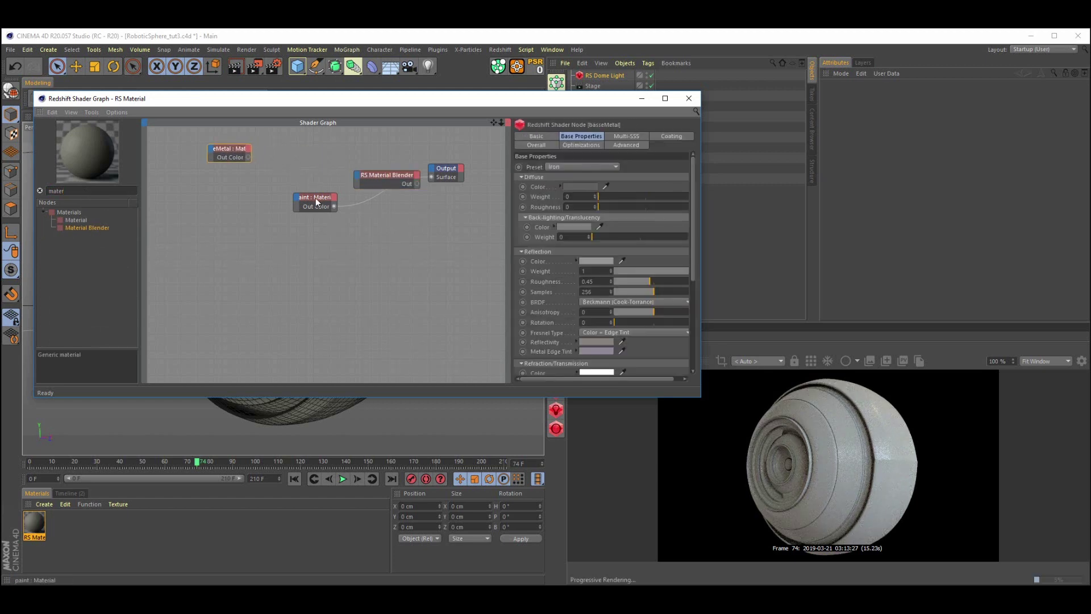
left_click_drag(315, 200, 238, 191)
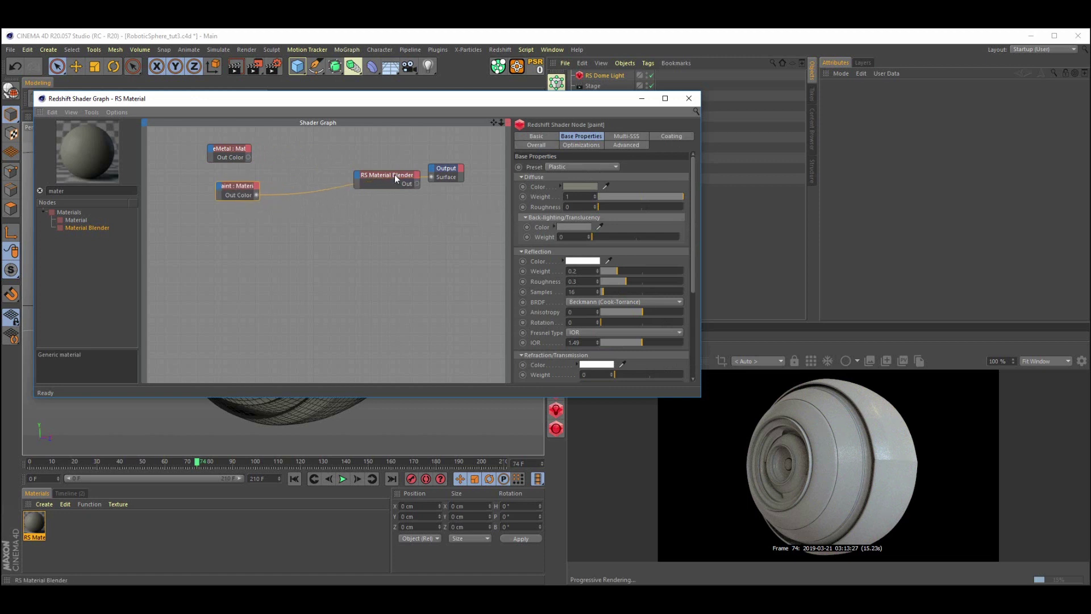
left_click_drag(394, 175, 336, 162)
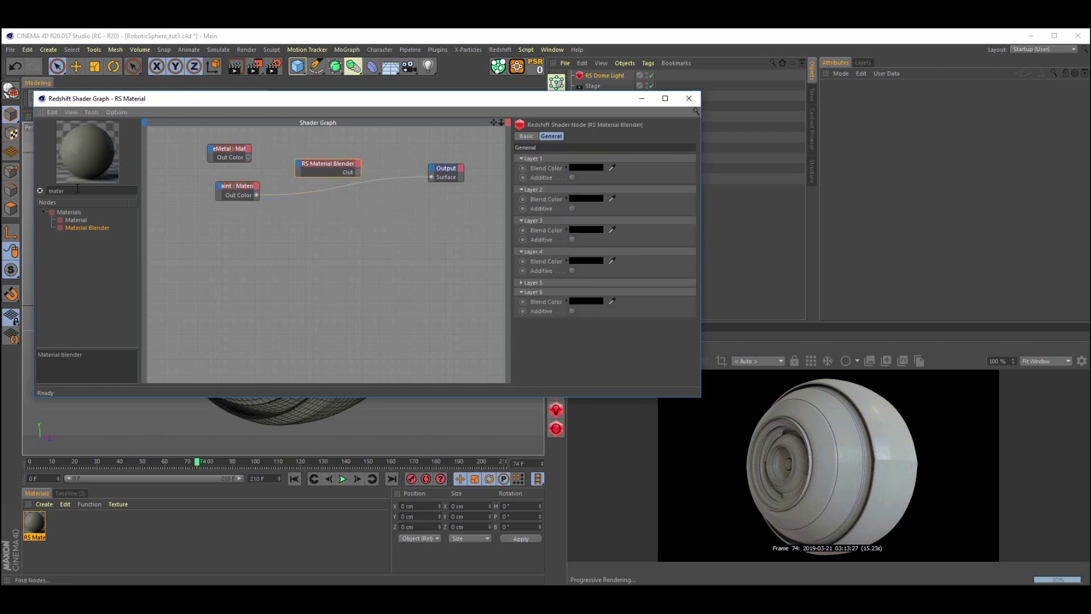
Add a Noise node and a Color Composite node to the graph, side by side below the material nodes.
left_click(39, 190)
type("noise")
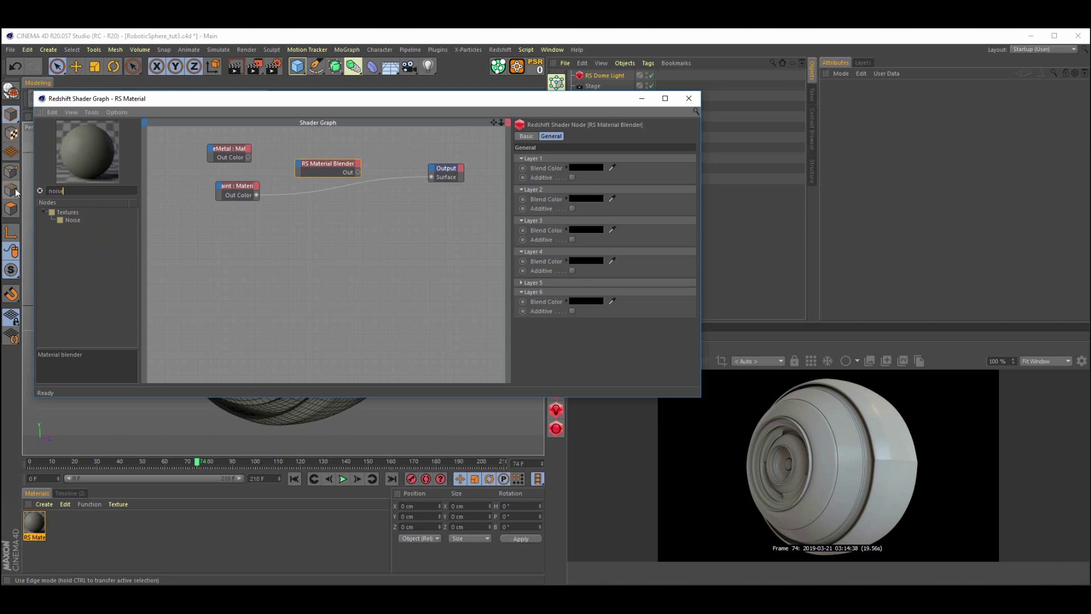
left_click_drag(62, 215, 203, 256)
double_click(62, 191)
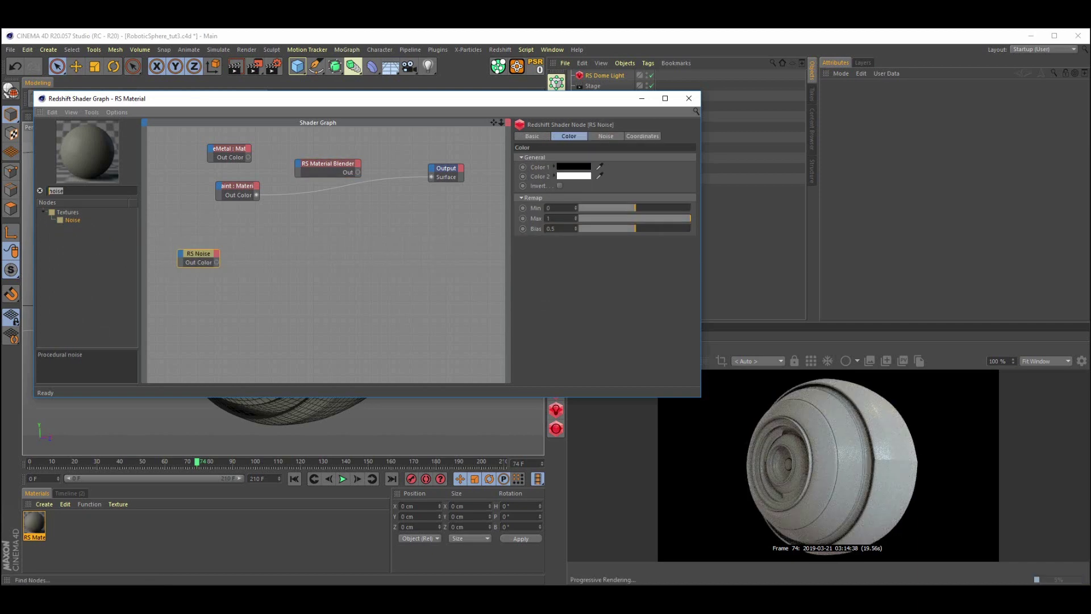
type("comp")
left_click_drag(94, 220, 291, 263)
Add a Ramp node and a scalar Change Range node, with the Ramp placed last in the row.
double_click(79, 192)
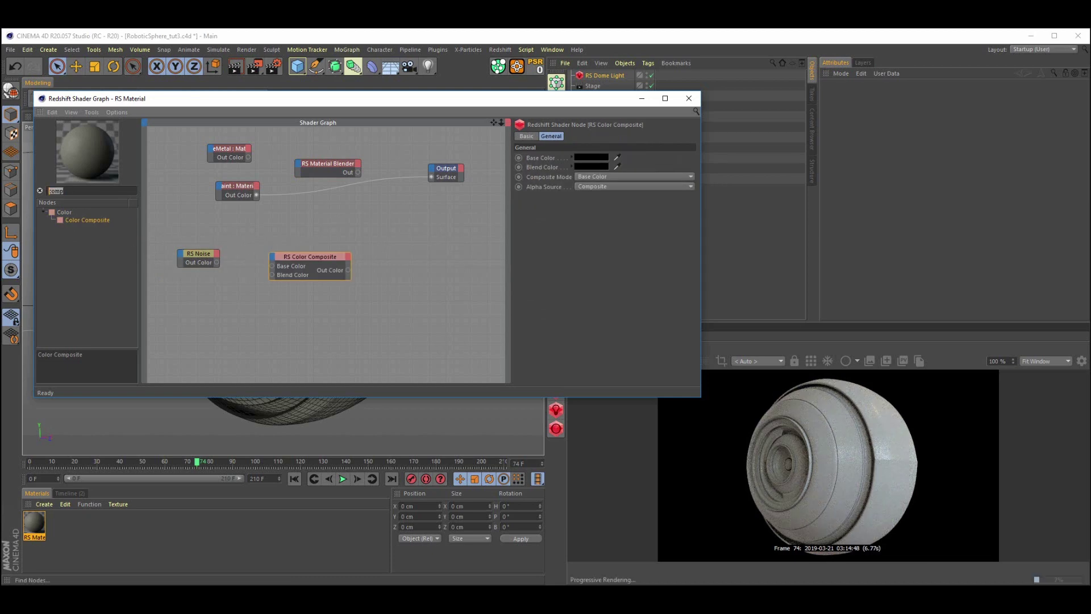
type("ramp")
left_click_drag(69, 220, 409, 275)
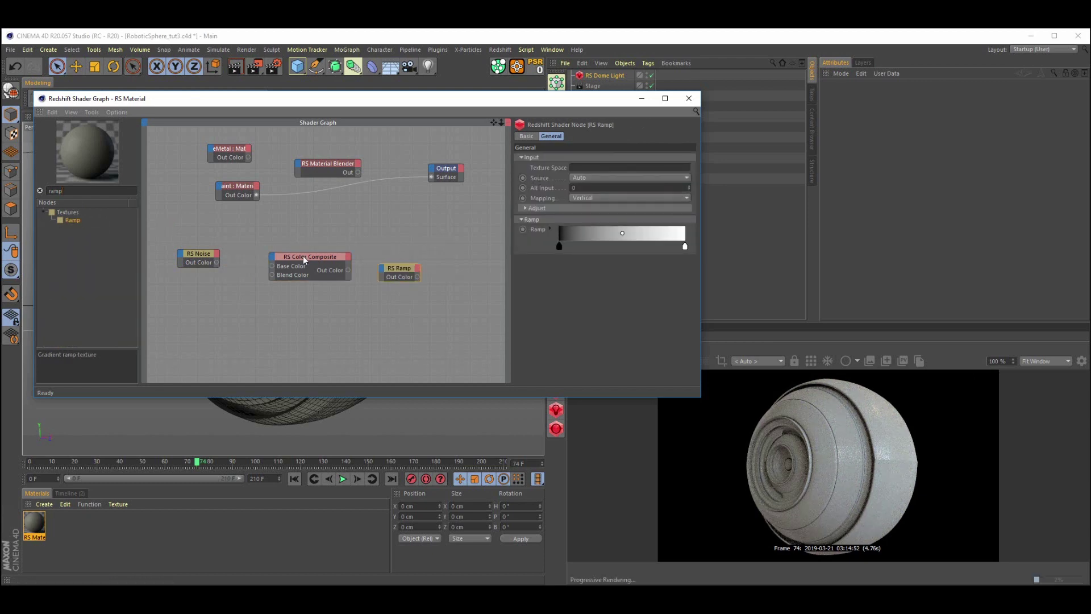
left_click_drag(304, 260, 276, 259)
double_click(55, 191)
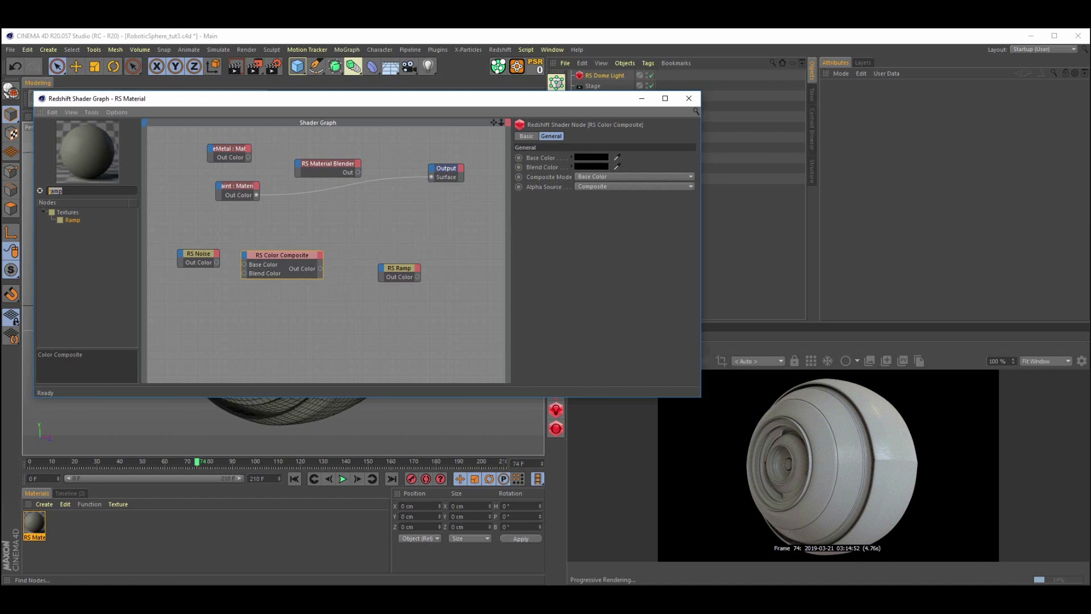
type("chang")
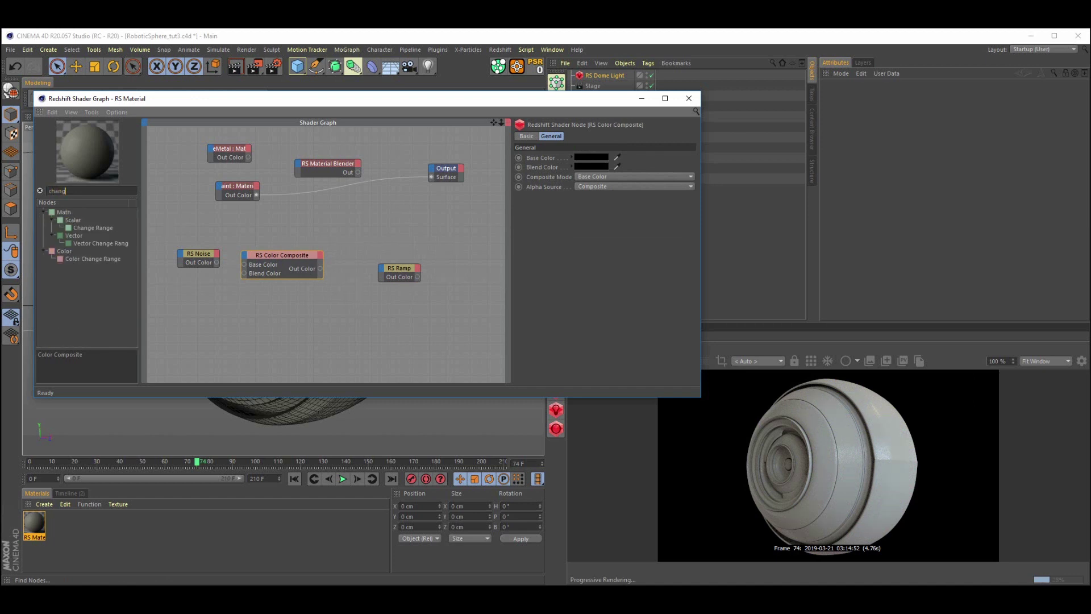
left_click_drag(107, 228, 435, 266)
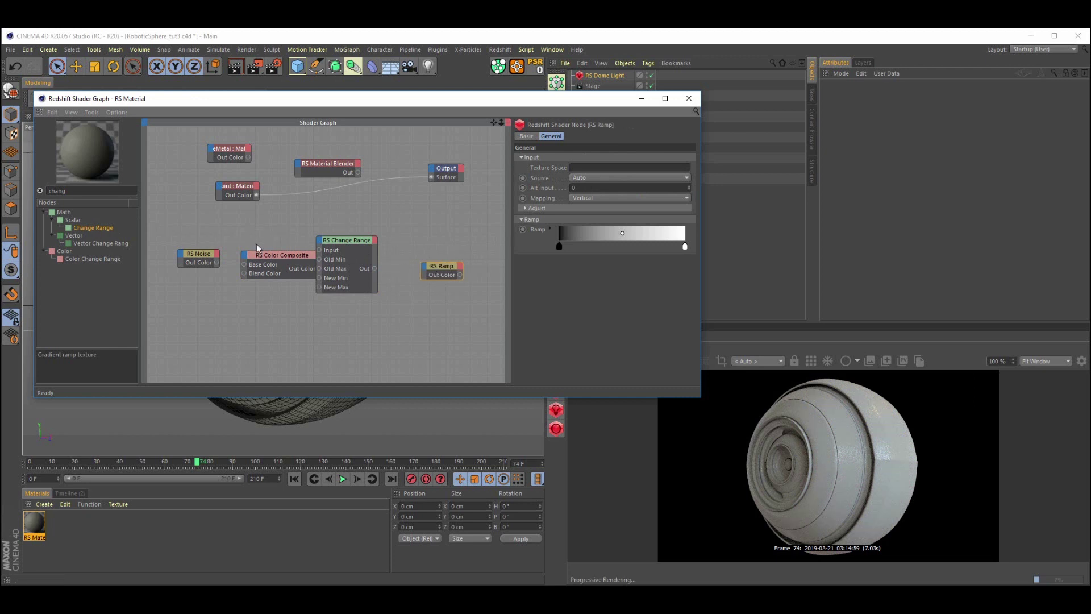
Arrange the Noise, Color Composite and Change Range nodes in a row without overlaps.
left_click_drag(259, 249, 247, 251)
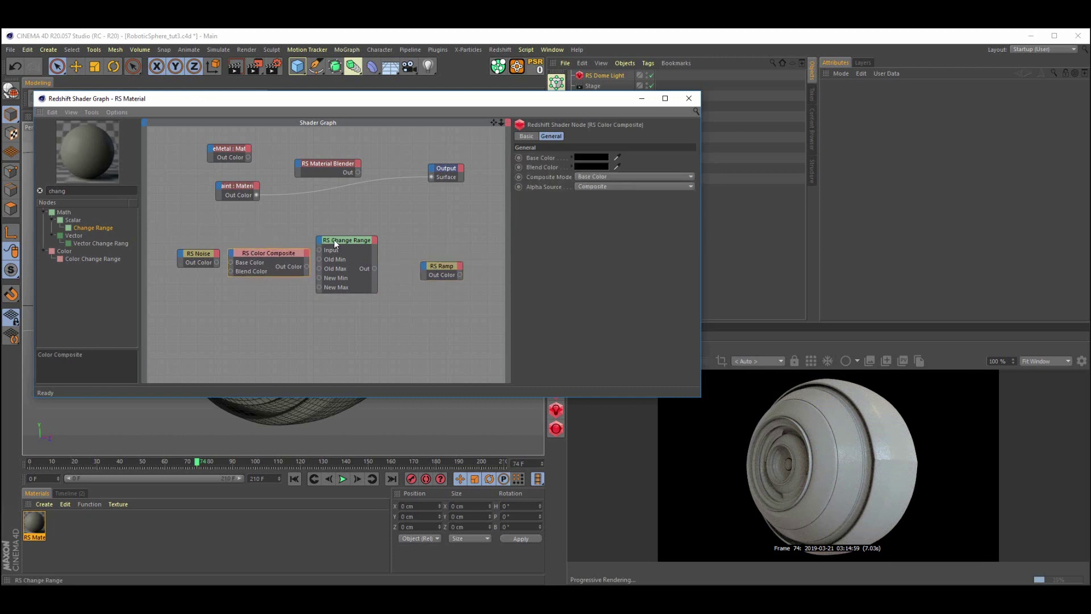
left_click_drag(335, 242, 286, 265)
left_click_drag(200, 253, 198, 258)
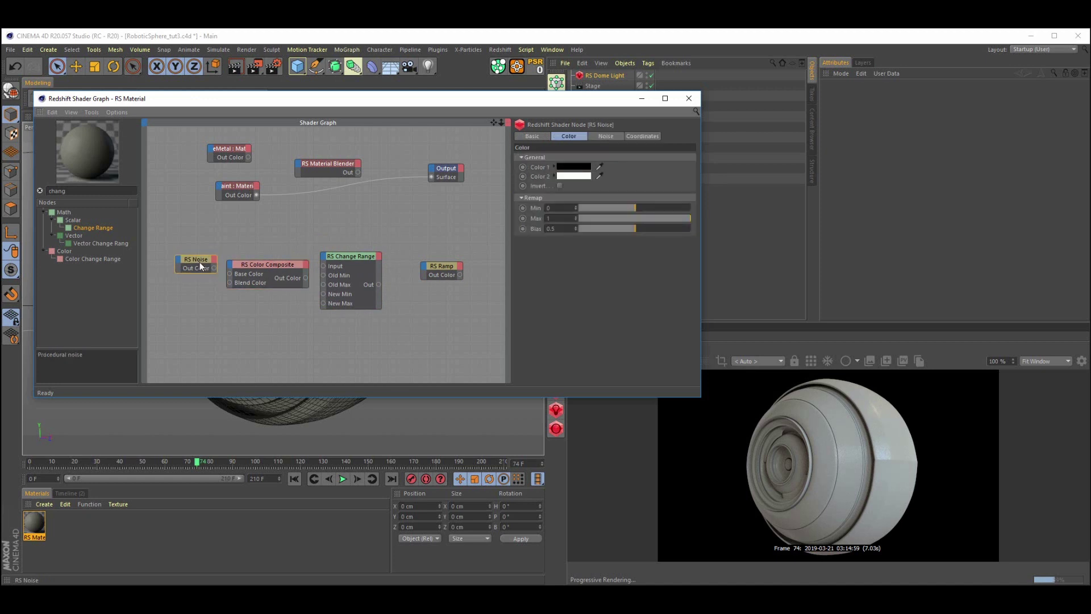
Connect basseMetal to the Material Blender's Base Color and paint to Layer Color 1, and feed the blender into the Output's Surface.
left_click_drag(329, 161, 302, 158)
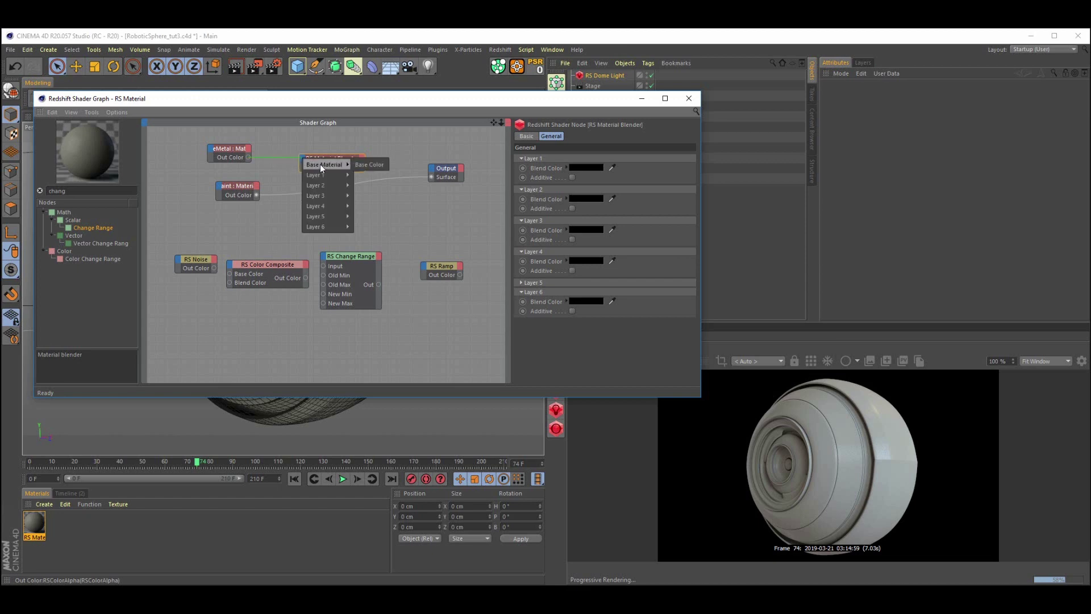
left_click(319, 165)
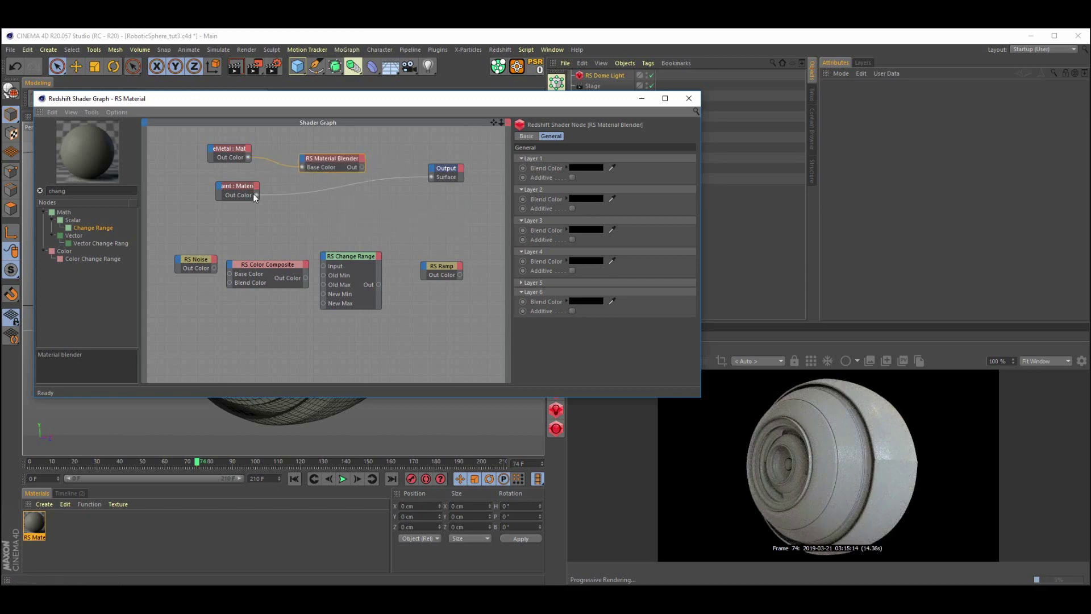
left_click_drag(295, 166, 301, 168)
mouse_move(303, 177)
left_click(364, 175)
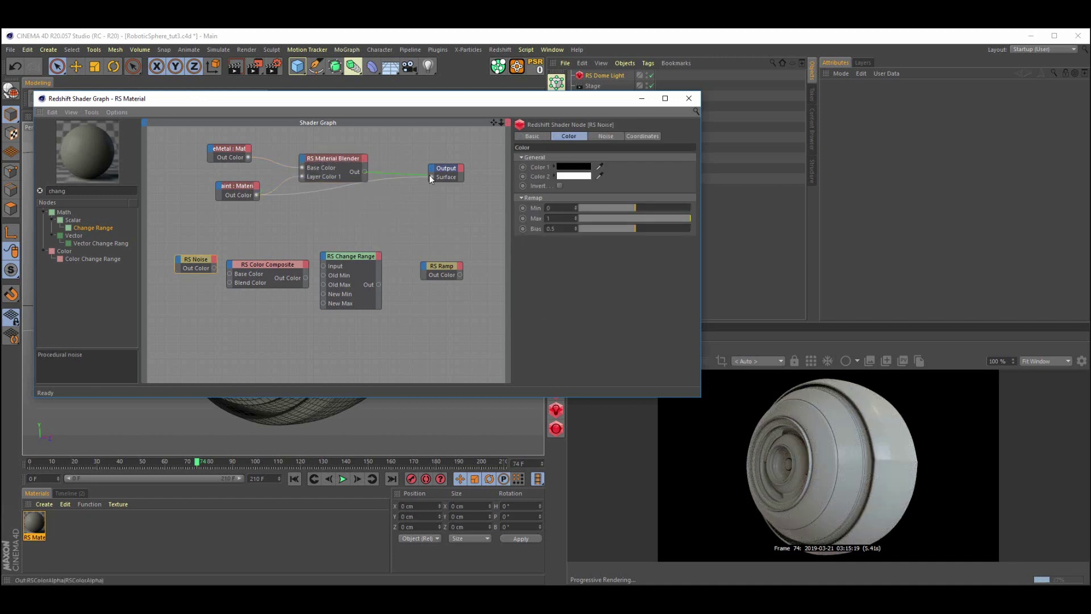
left_click_drag(430, 177, 431, 176)
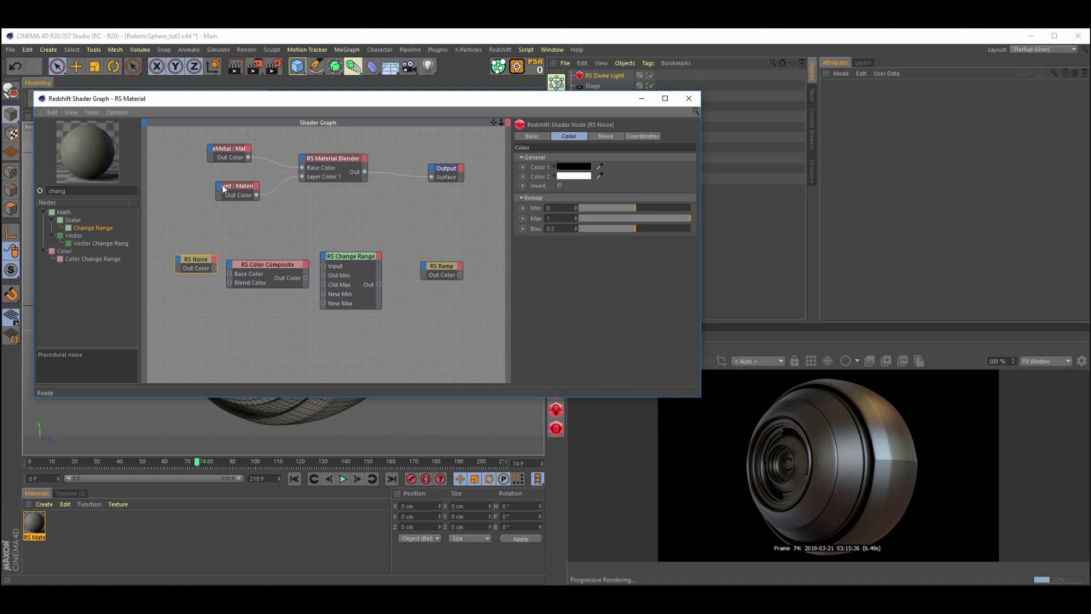
left_click_drag(244, 186, 234, 186)
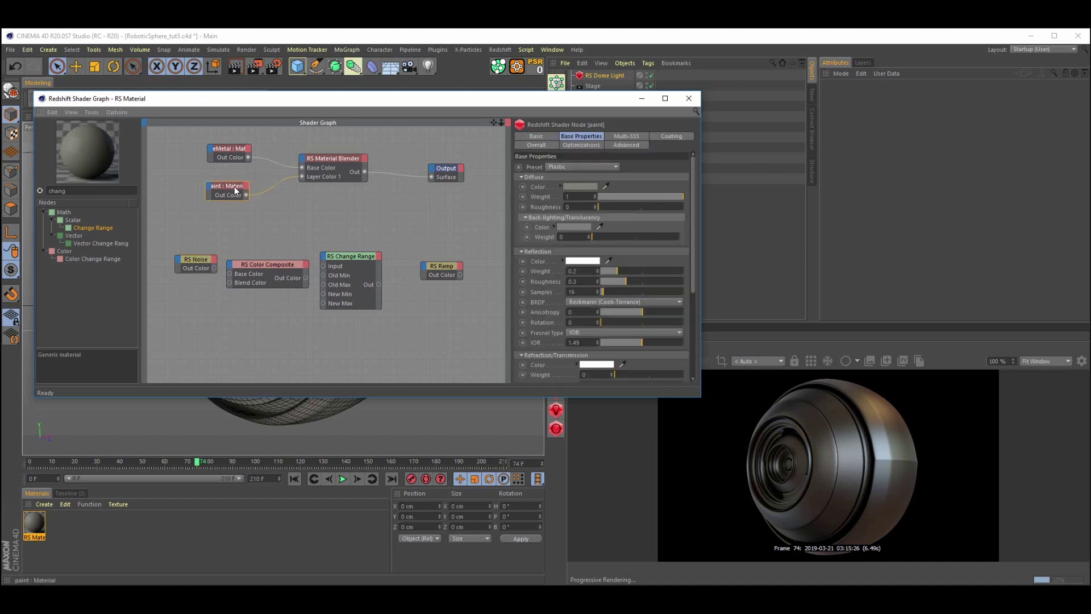
Move the Noise node slightly away from the Color Composite and connect its Out Color to the Output's Surface for preview.
left_click(199, 266)
left_click_drag(189, 264, 186, 264)
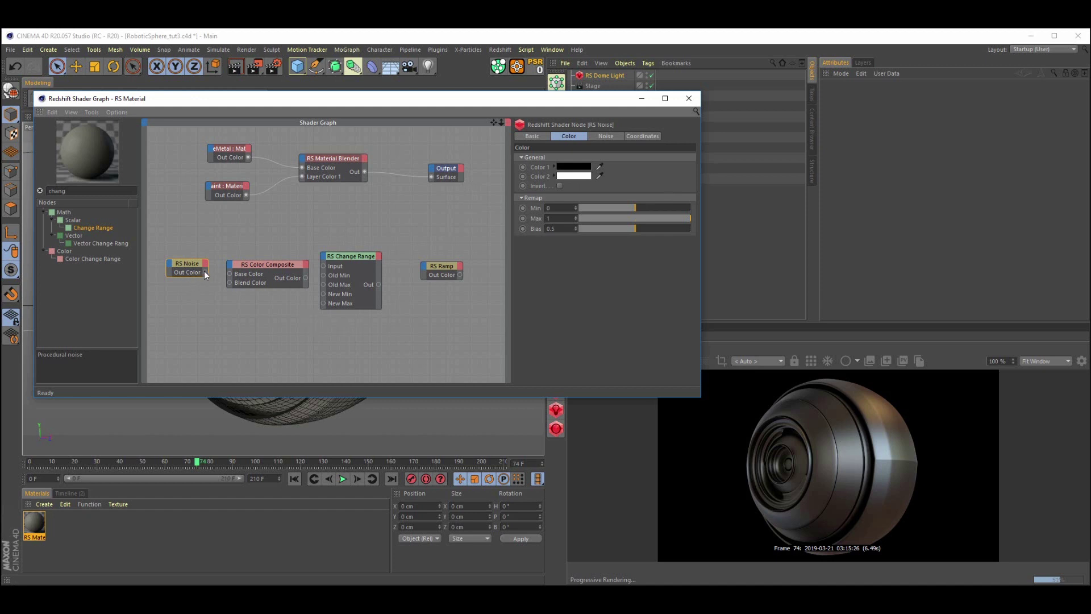
left_click_drag(205, 271, 431, 177)
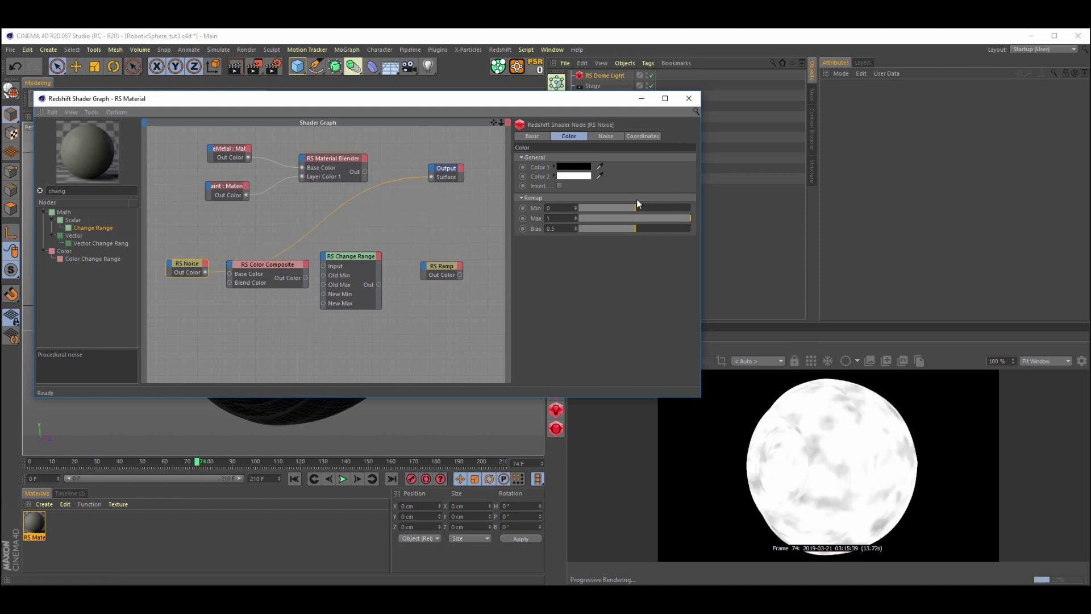
Try a complexity of 12 for the fractal noise and raise it to 22.
left_click(606, 136)
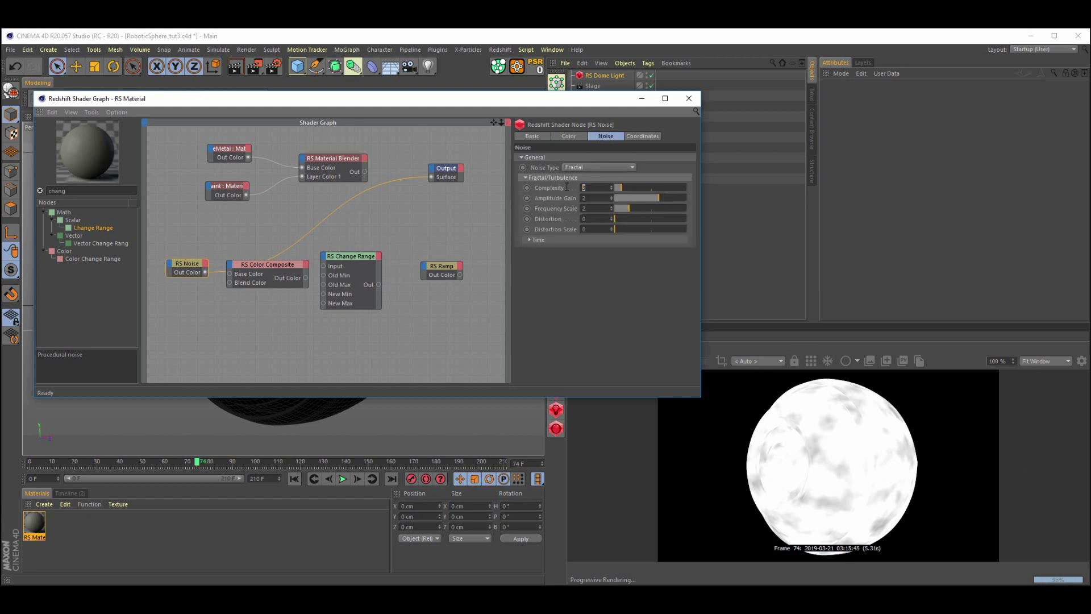
type("2")
key("Return")
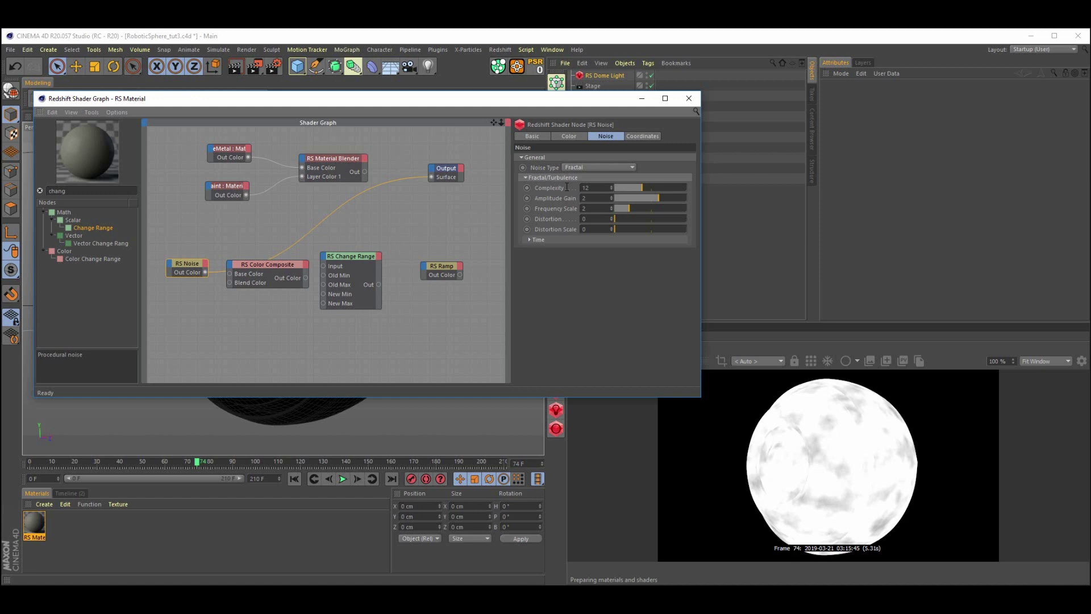
left_click_drag(595, 188, 545, 190)
type("22")
key("Return")
Set the noise's coordinate scale to 3 in X and 2 in Y, and its remap range to about 0.448 minimum and 0.745 maximum.
left_click(643, 137)
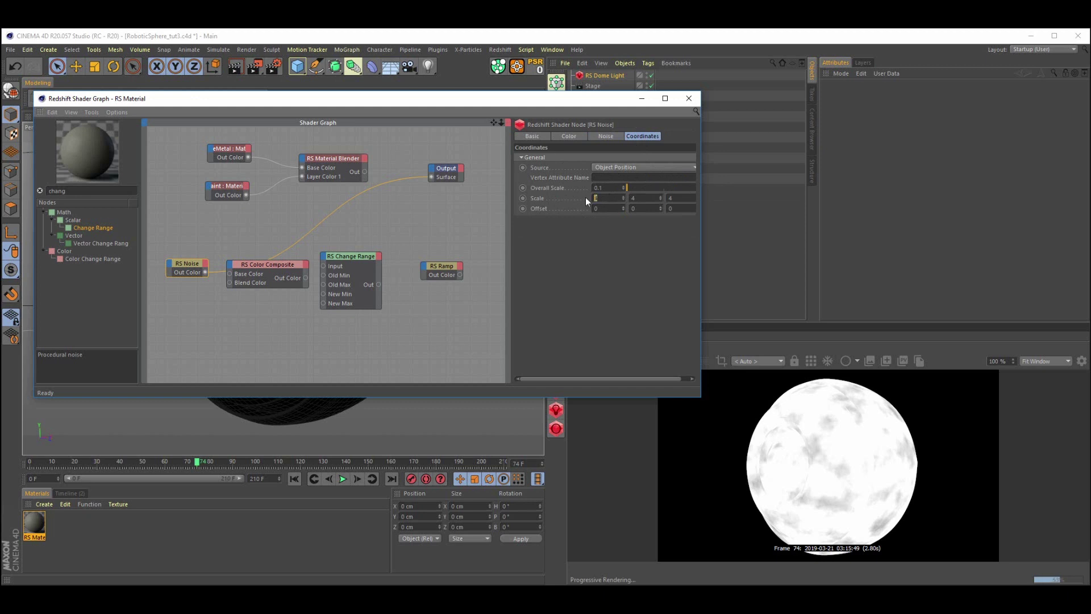
key("Tab")
type("2")
key("Return")
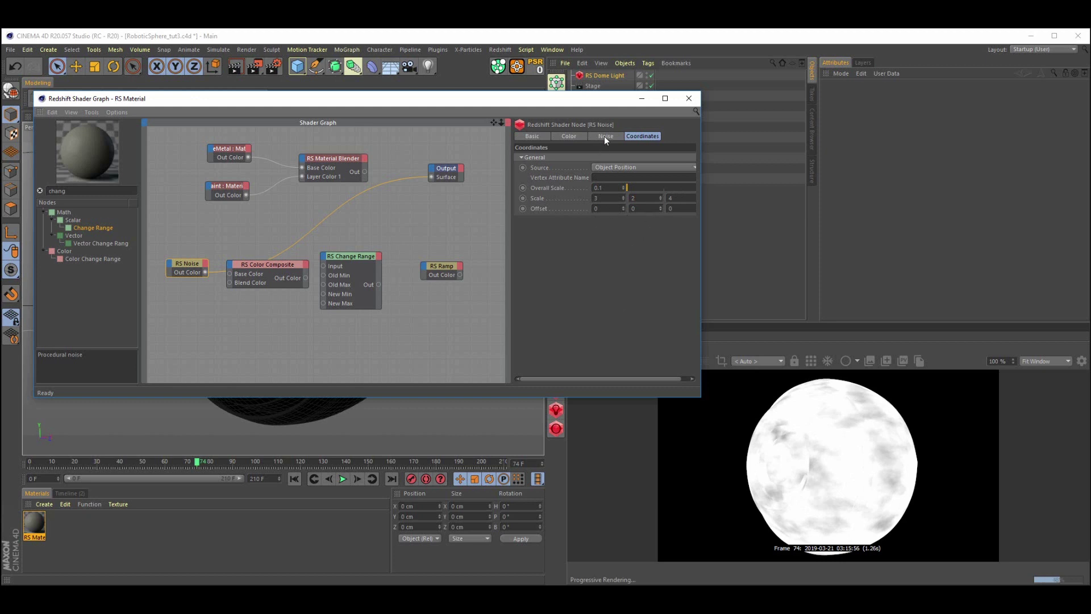
left_click(569, 136)
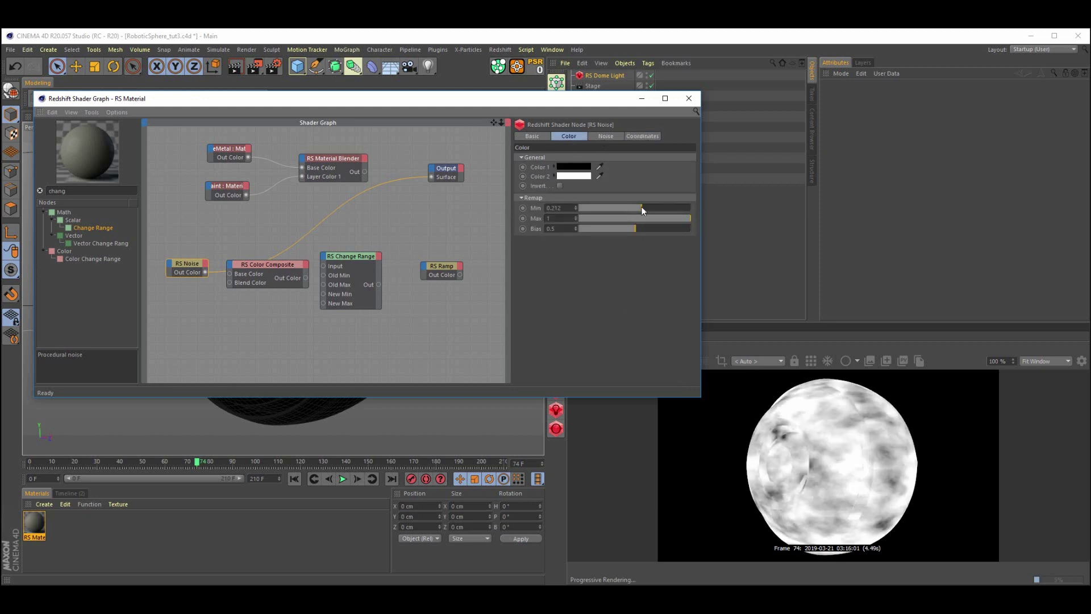
left_click_drag(641, 208, 664, 220)
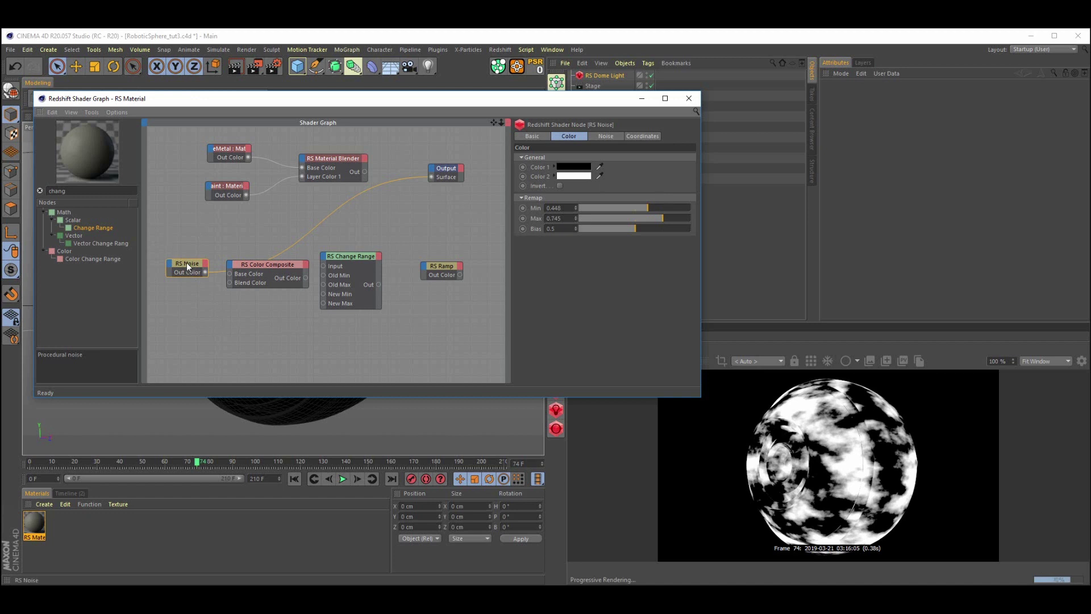
Duplicate the Noise node directly below the original and connect the copy to the Output's Surface for preview.
left_click_drag(184, 265, 270, 278, "ctrl")
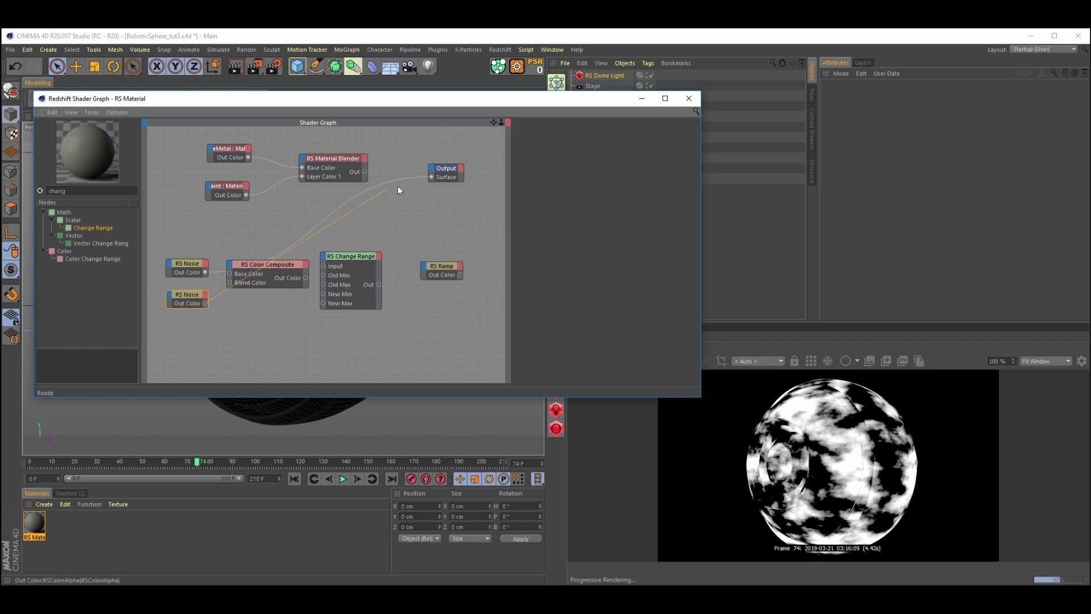
left_click_drag(397, 191, 432, 178)
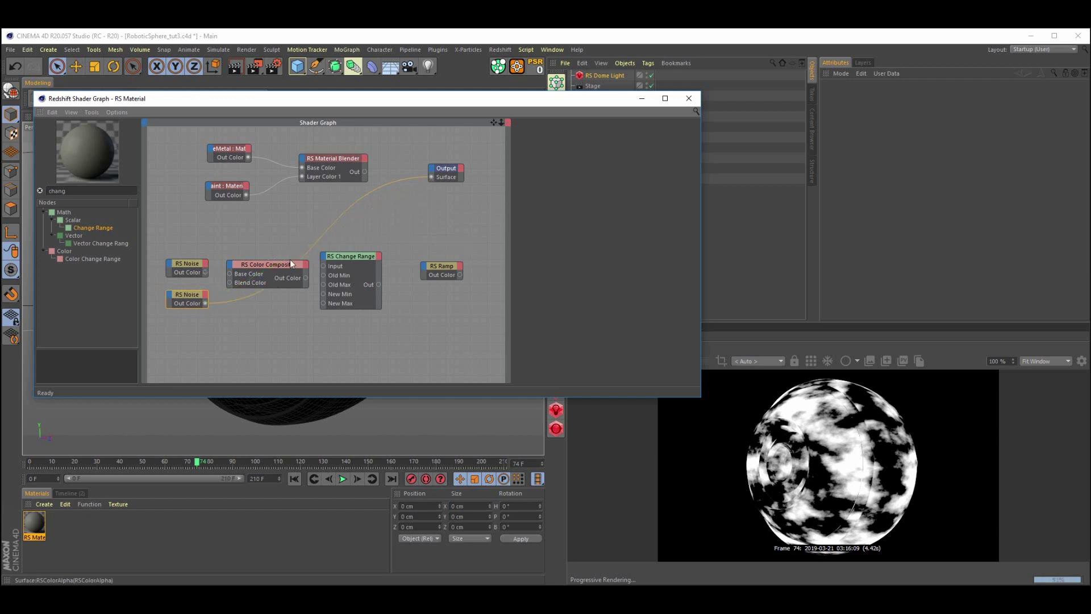
left_click(190, 302)
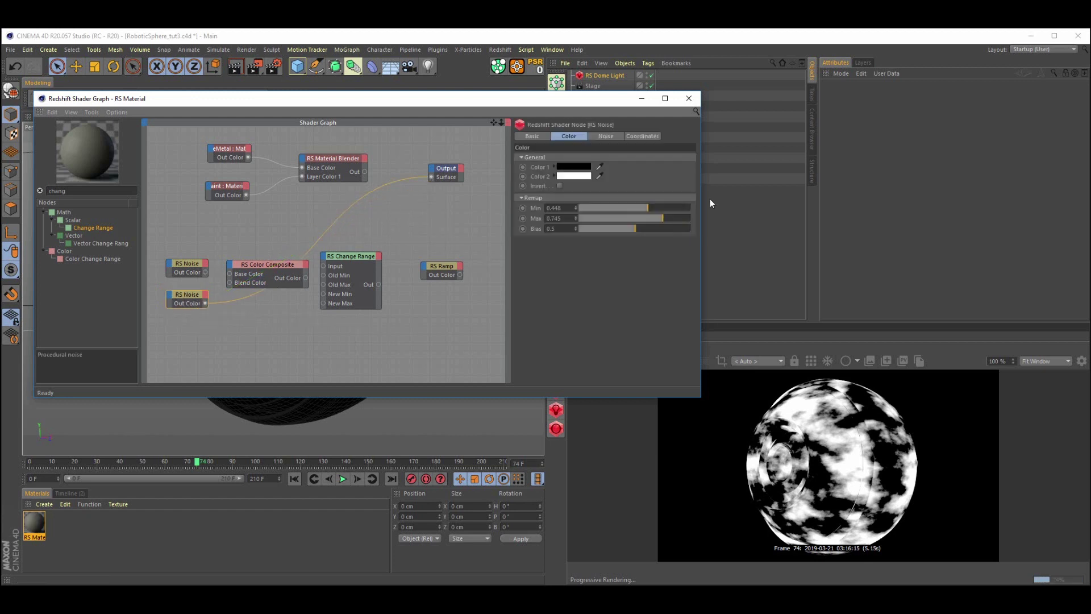
Give the duplicated noise a scale of 4, 4, 22, an X/Y offset of 12 and 25, and a remap range of about 0.412 to 0.787.
left_click(627, 138)
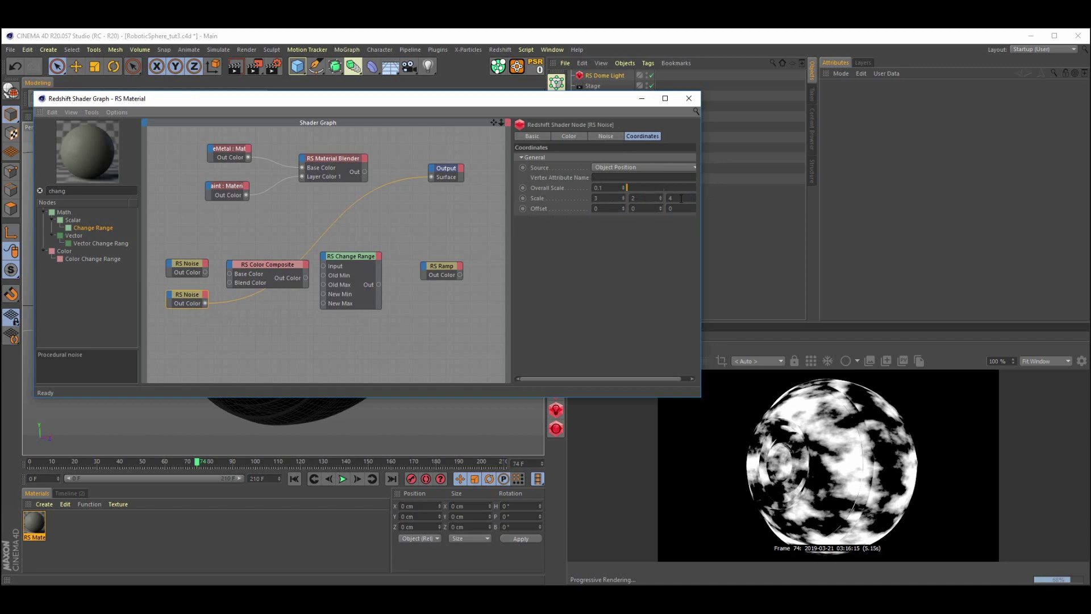
type("2")
left_click(647, 198)
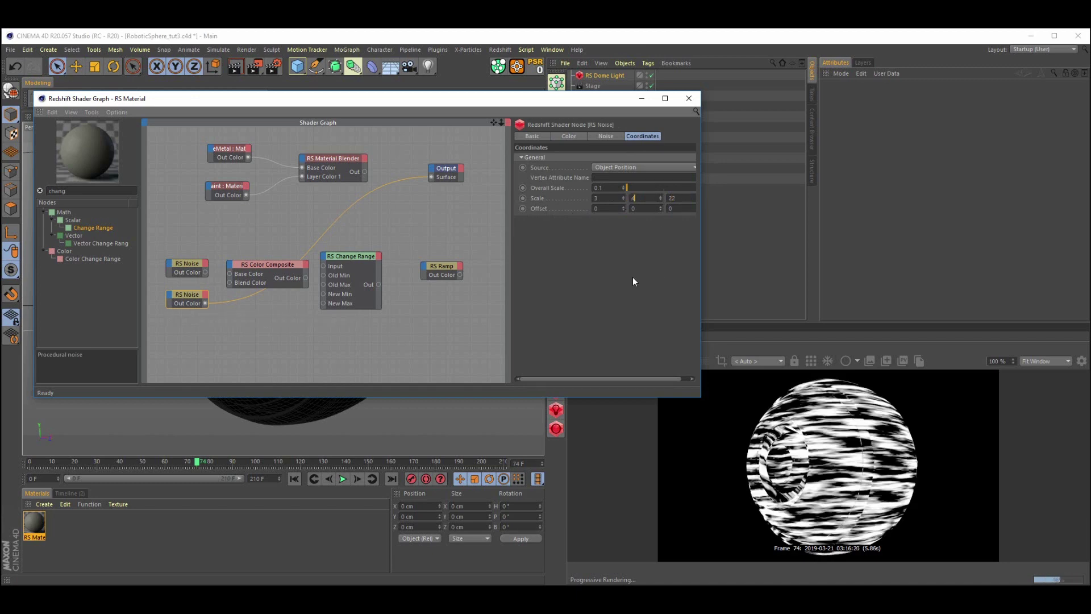
type("4")
left_click(602, 198)
type("4")
left_click(602, 209)
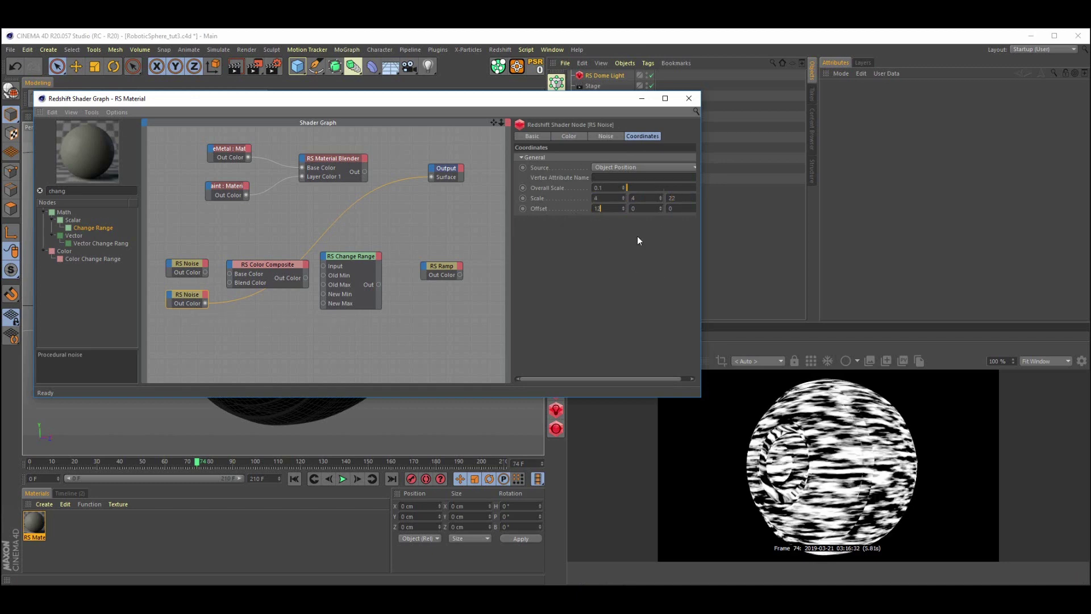
type("25")
key("Tab")
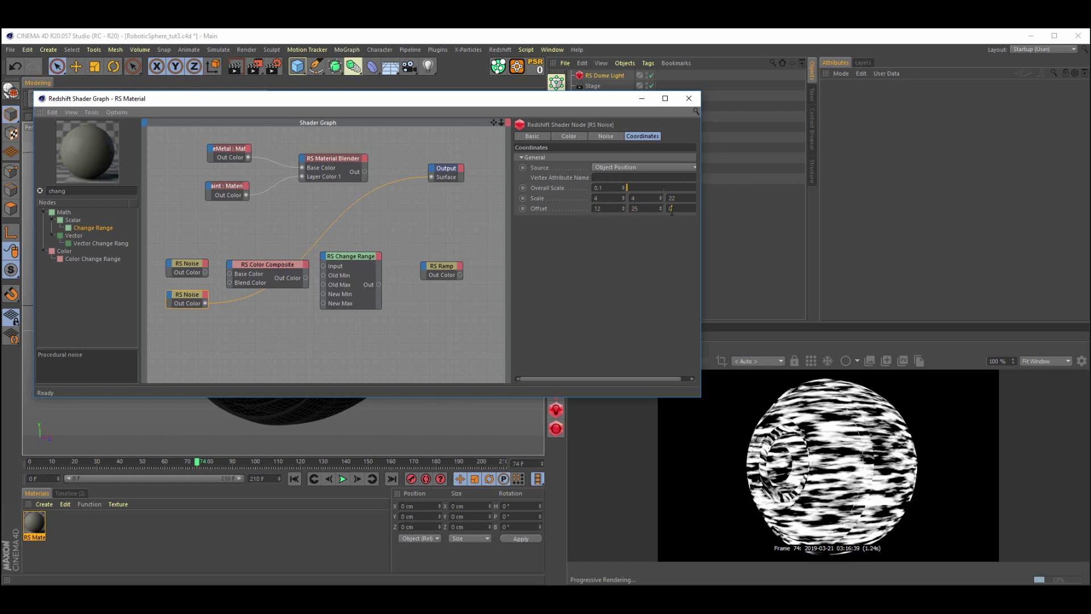
left_click(569, 137)
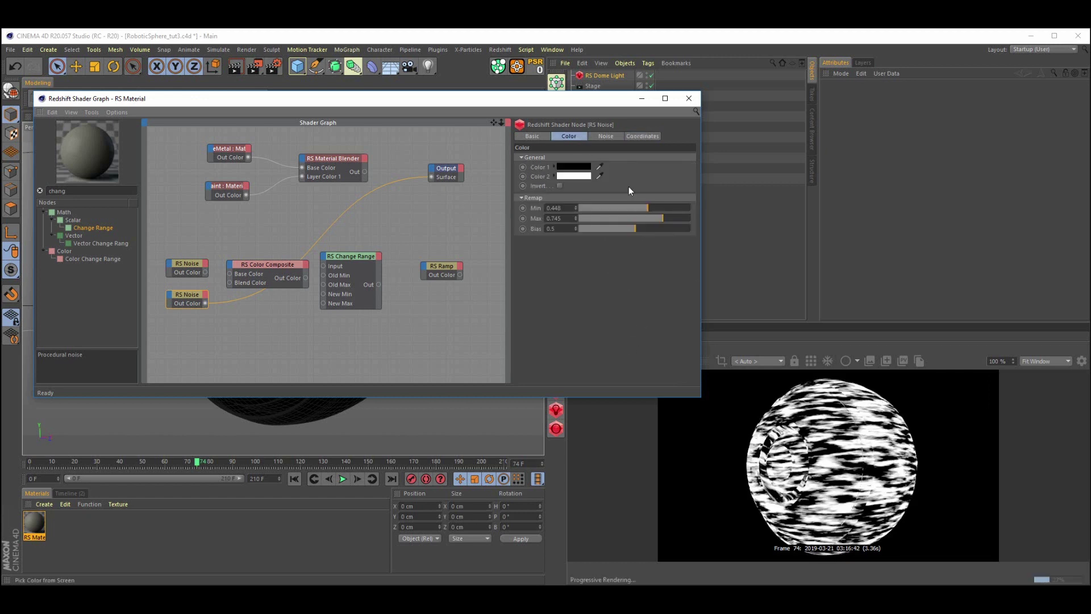
left_click_drag(654, 217, 659, 214)
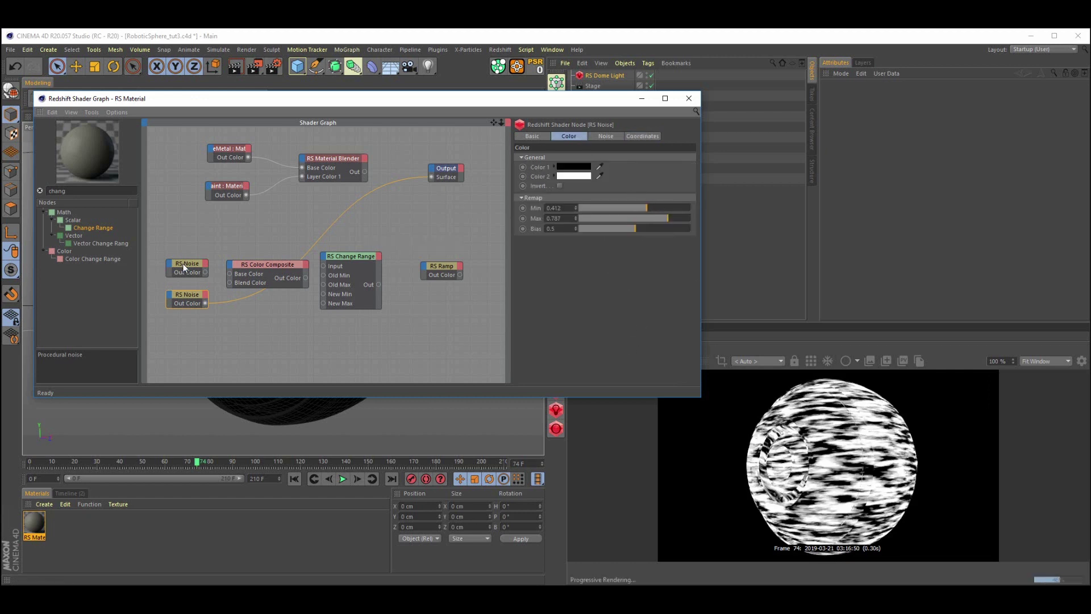
Combine both noises as base and blend colors in the Color Composite, using Screen mode, and preview it through the Output's Surface.
left_click_drag(230, 274, 230, 282)
left_click(267, 278)
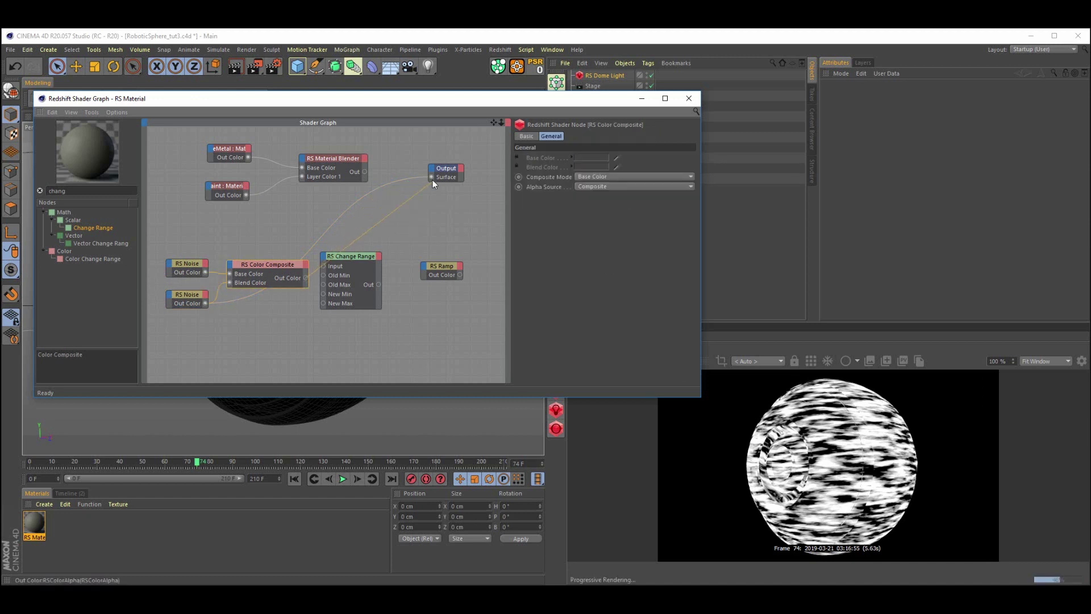
left_click_drag(431, 178, 432, 178)
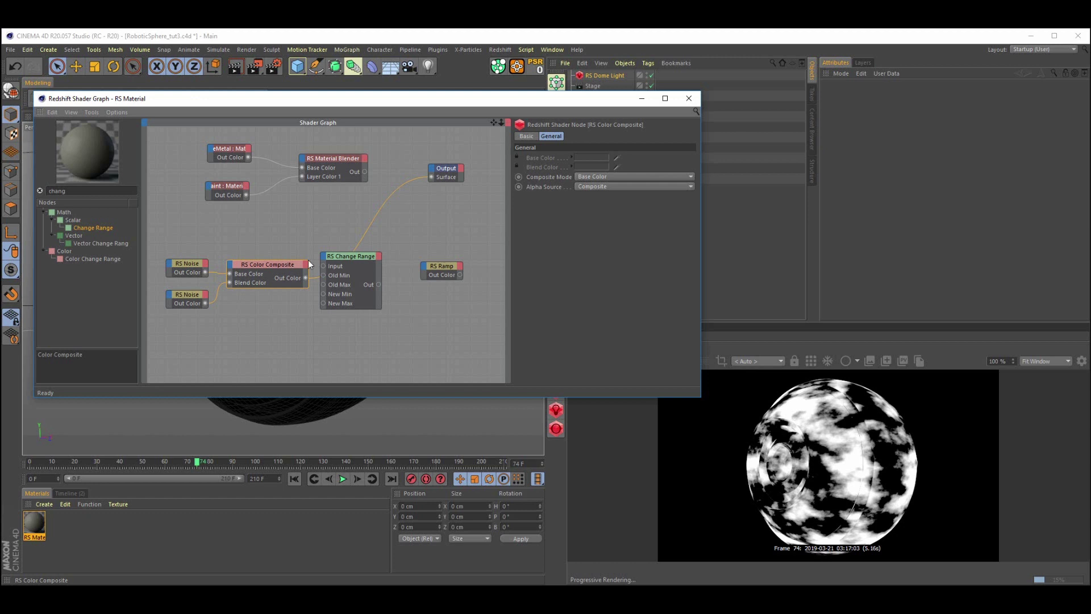
left_click(633, 177)
left_click(592, 280)
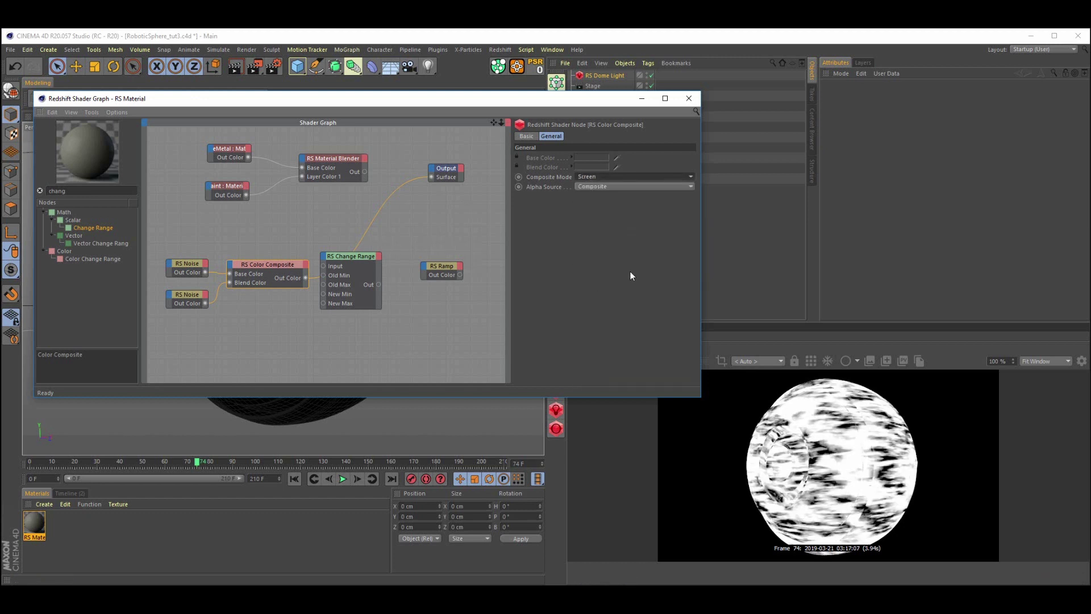
Adjust the remap minimum and maximum of the original noise.
left_click(187, 264)
mouse_move(664, 216)
left_mouse_down()
mouse_move(674, 217)
mouse_move(651, 208)
left_mouse_up()
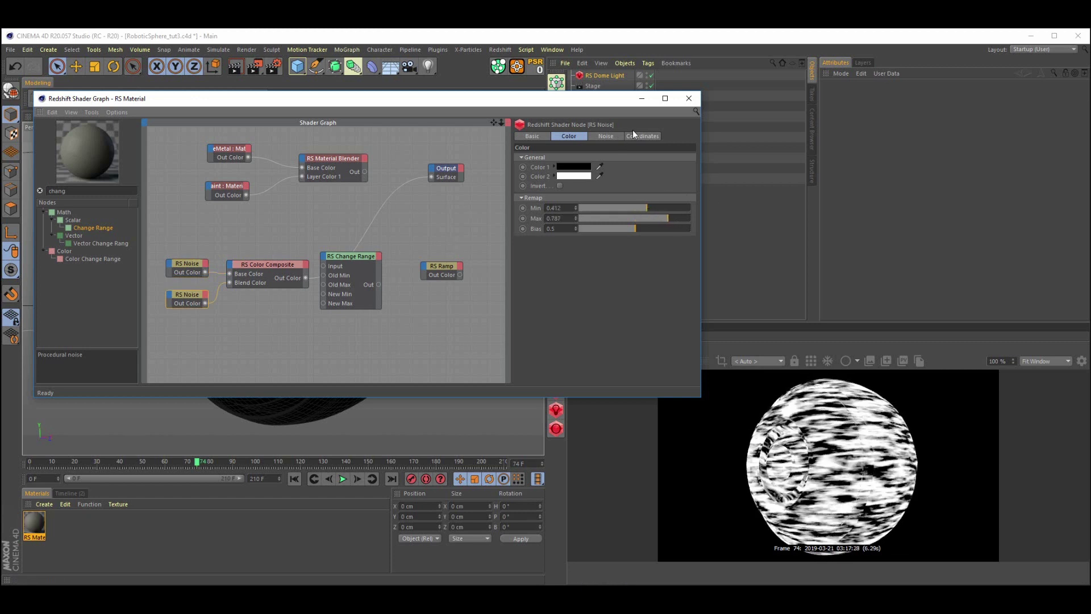
Set the duplicated noise's Y scale to 2 and Z scale to 12, and raise its remap maximum.
left_click(641, 136)
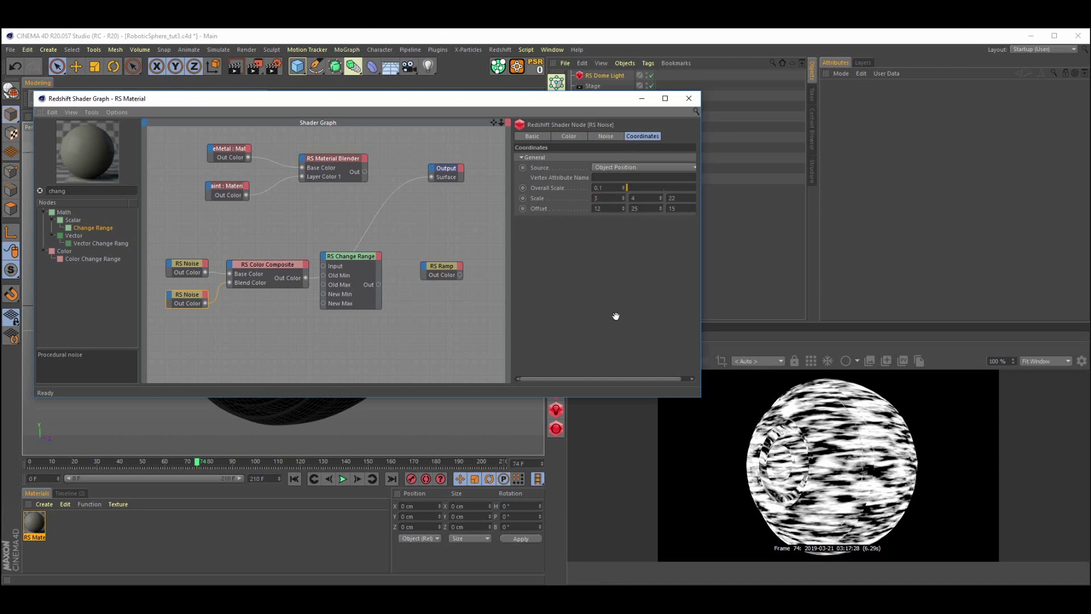
left_click(569, 136)
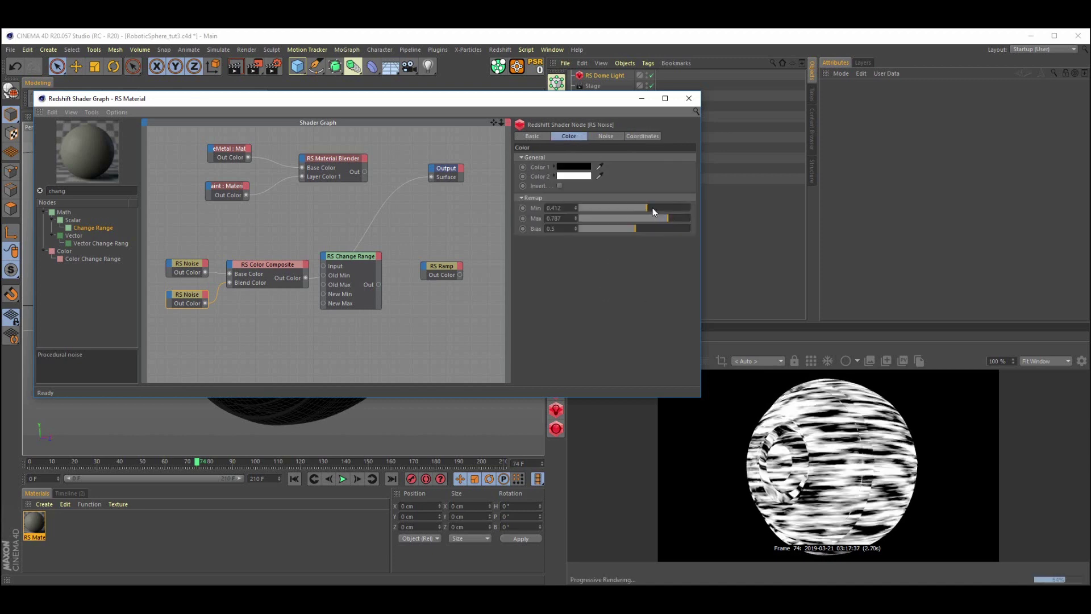
left_click_drag(673, 217, 679, 218)
left_click(643, 137)
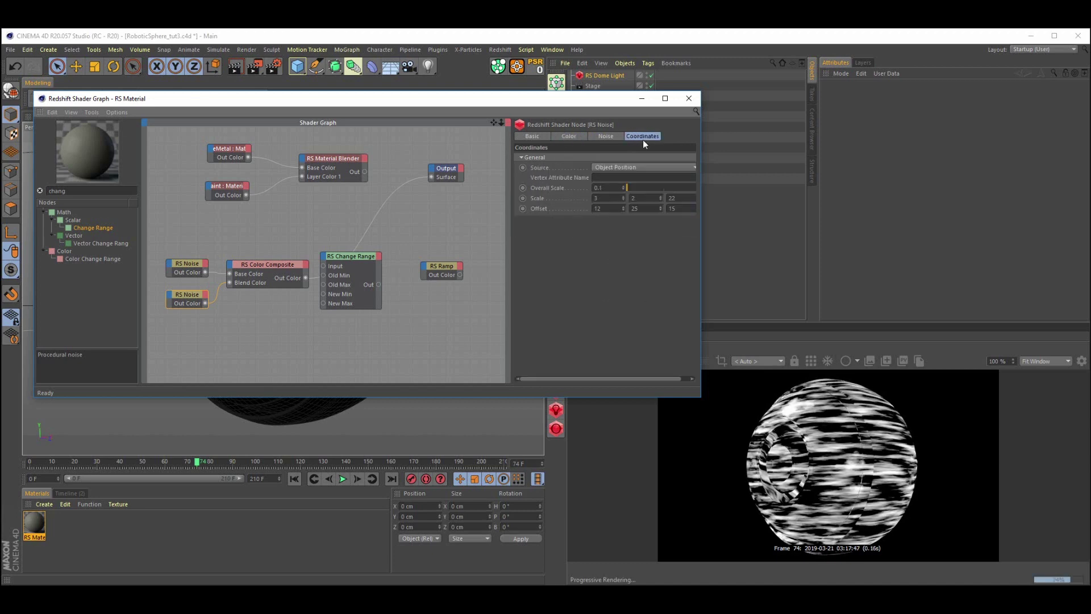
double_click(672, 198)
type("12")
key("Return")
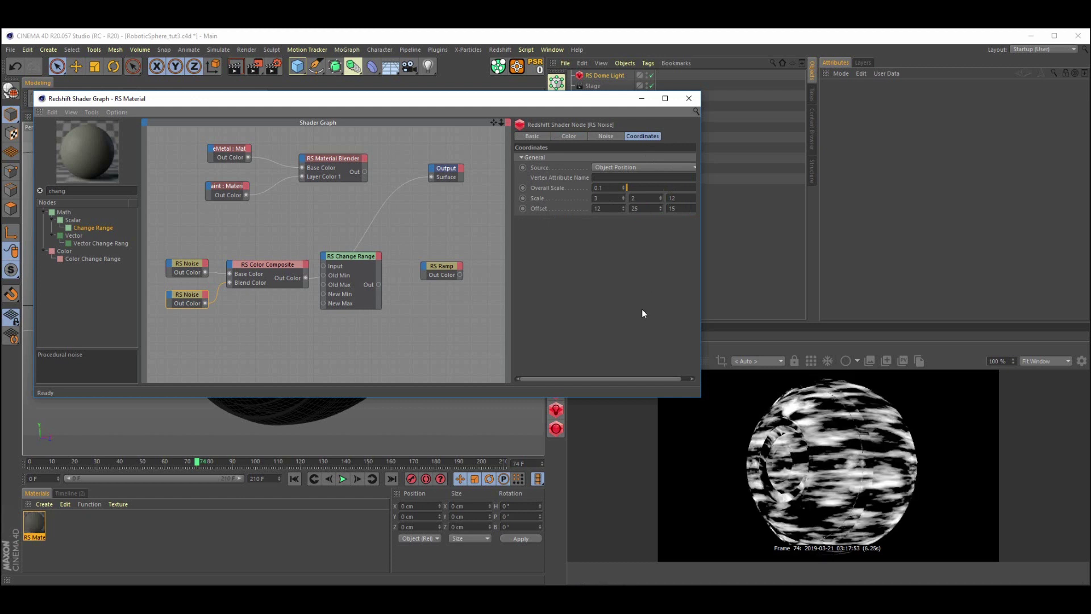
Route the Color Composite through the Change Range node, with a raised New Range Max, into the Output's Surface for preview.
mouse_move(354, 257)
left_mouse_down()
mouse_move(365, 247)
mouse_move(350, 248)
mouse_move(387, 263)
mouse_move(360, 265)
left_mouse_up()
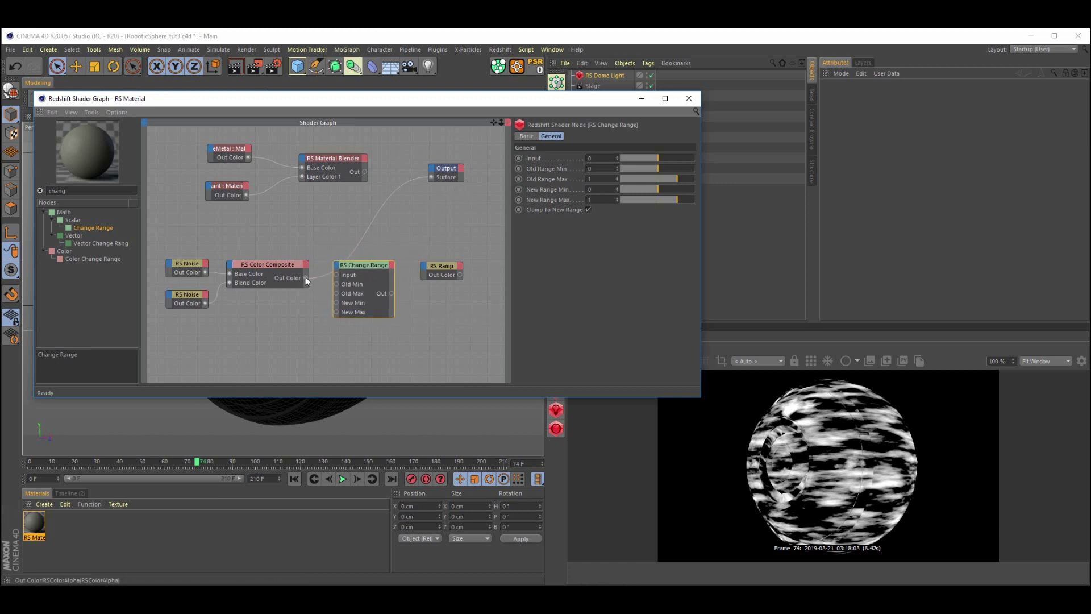
left_click_drag(339, 272, 339, 275)
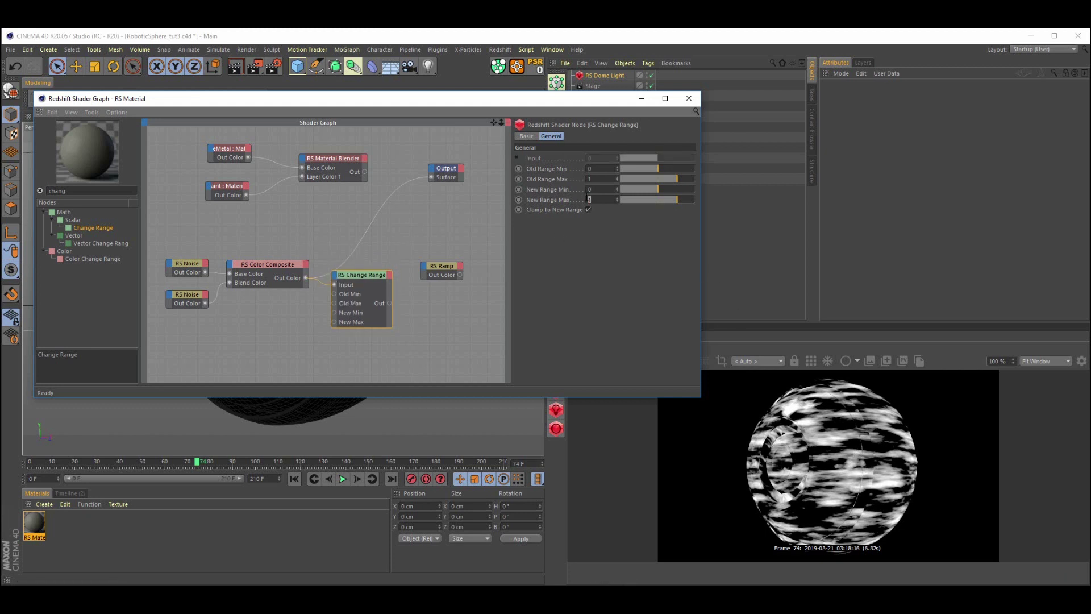
key("Return")
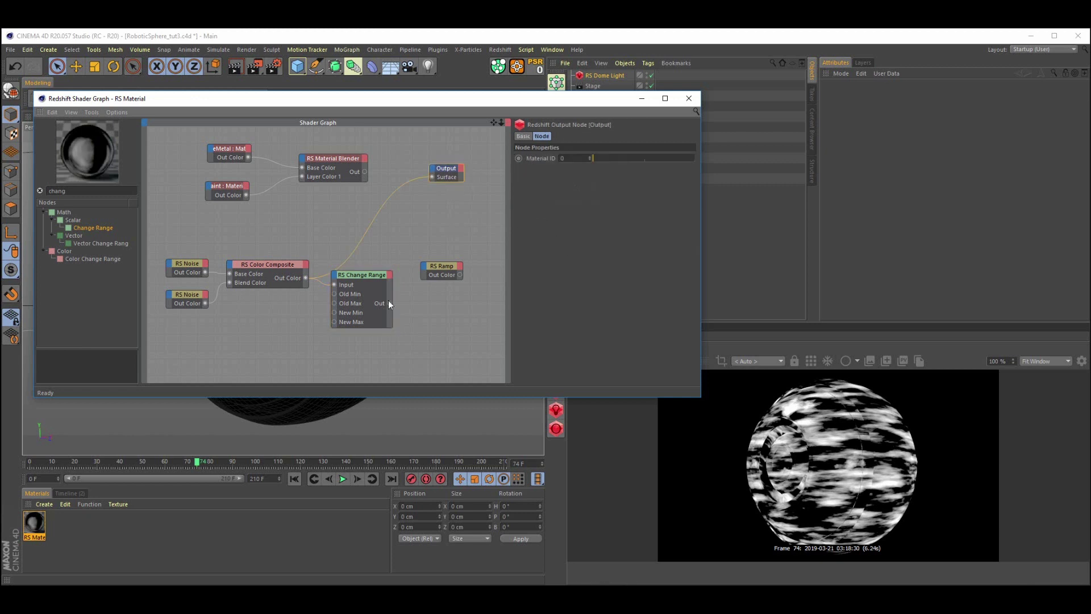
left_click_drag(389, 304, 405, 271)
left_click_drag(432, 176, 431, 176)
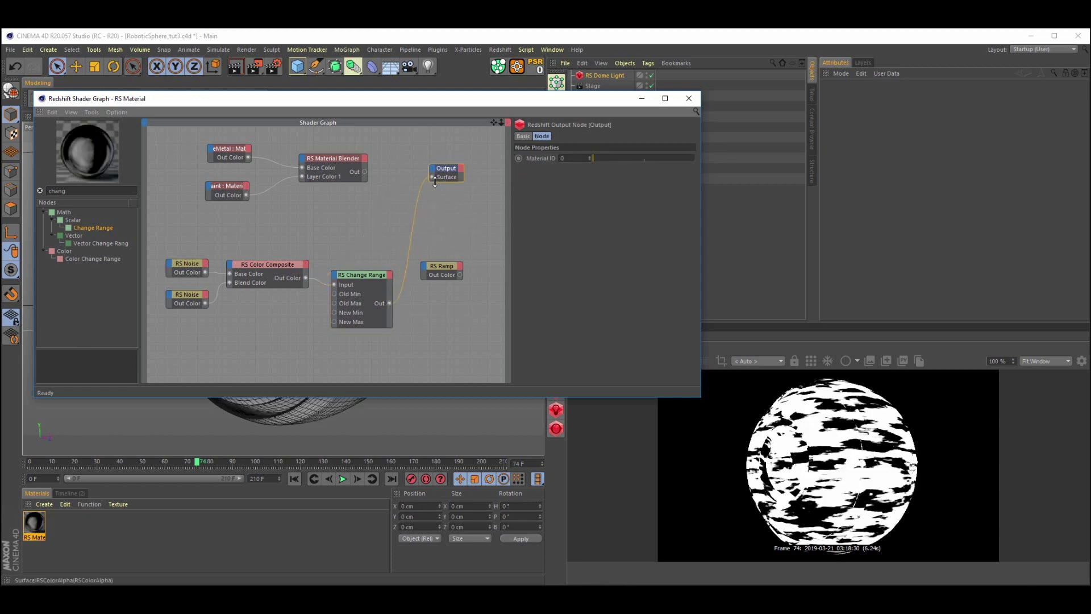
Shift the Ramp node aside and add a Curvature texture node just above it in the shader graph.
left_click(439, 275)
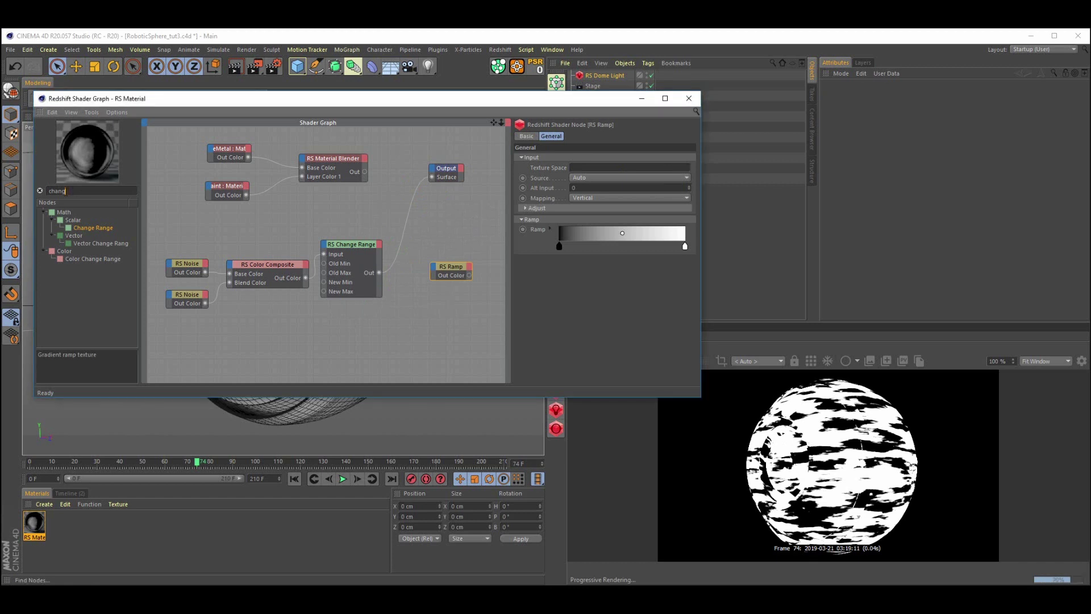
double_click(57, 191)
type("cu")
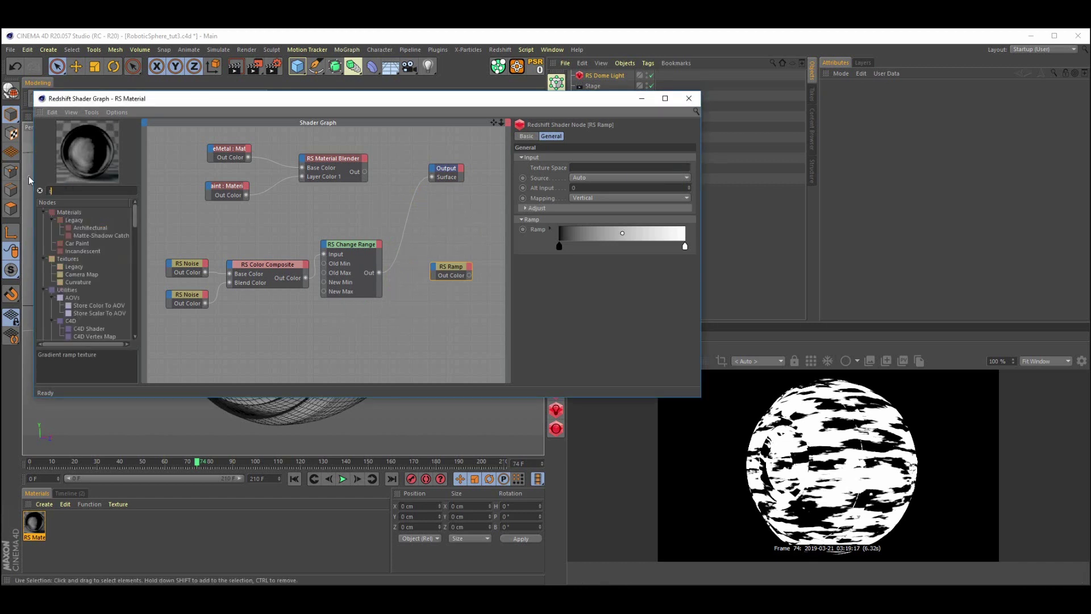
type("rv")
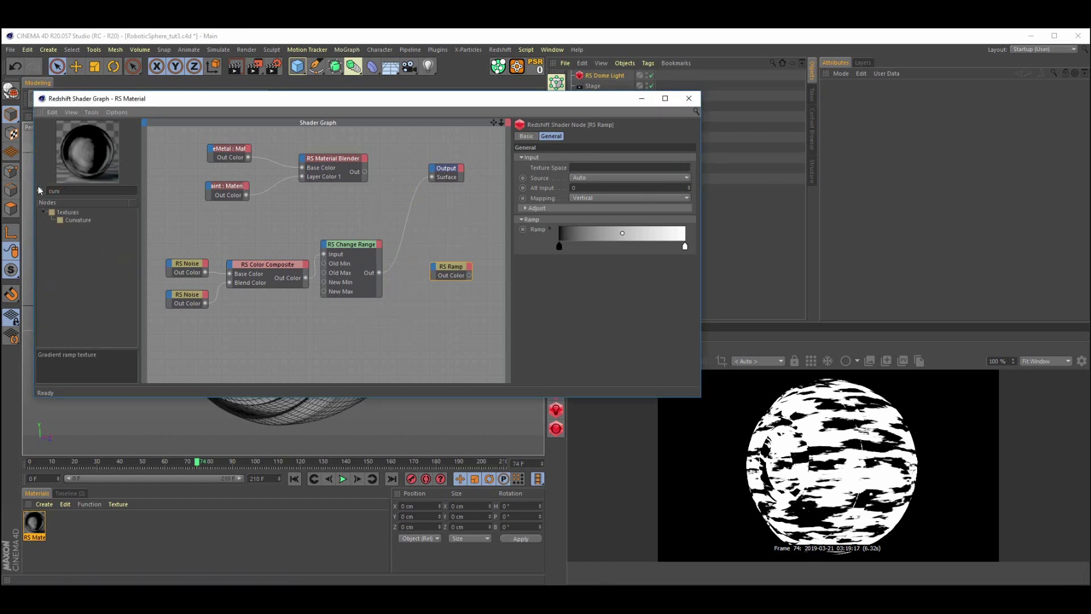
left_click_drag(70, 220, 429, 234)
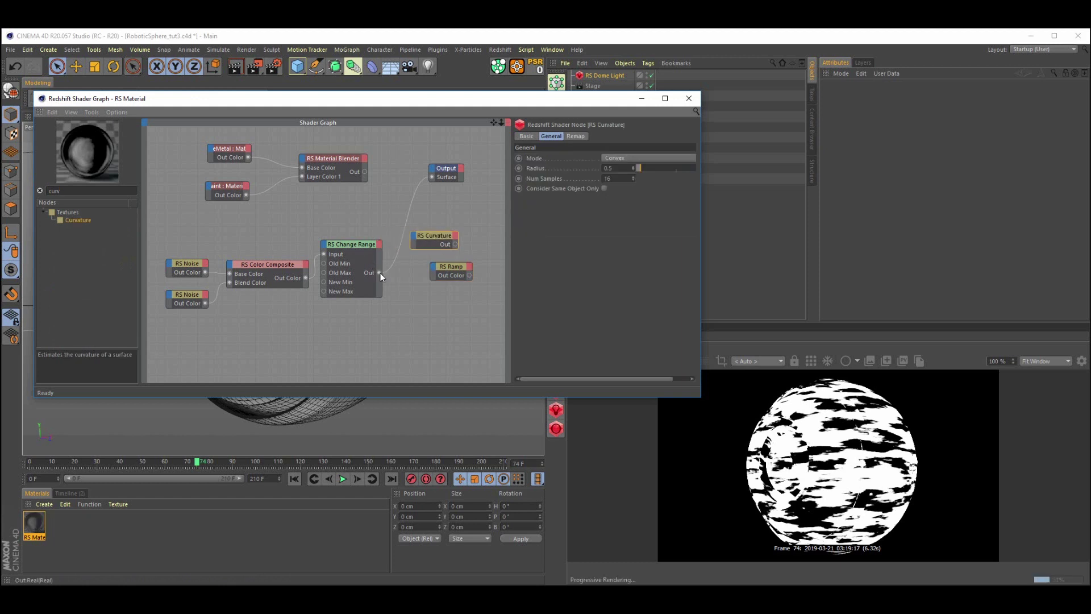
Connect the Change Range output to the Curvature node's Radius and shift the lower node chain to free space before the Output node.
left_click_drag(411, 235, 411, 236)
left_click(492, 243)
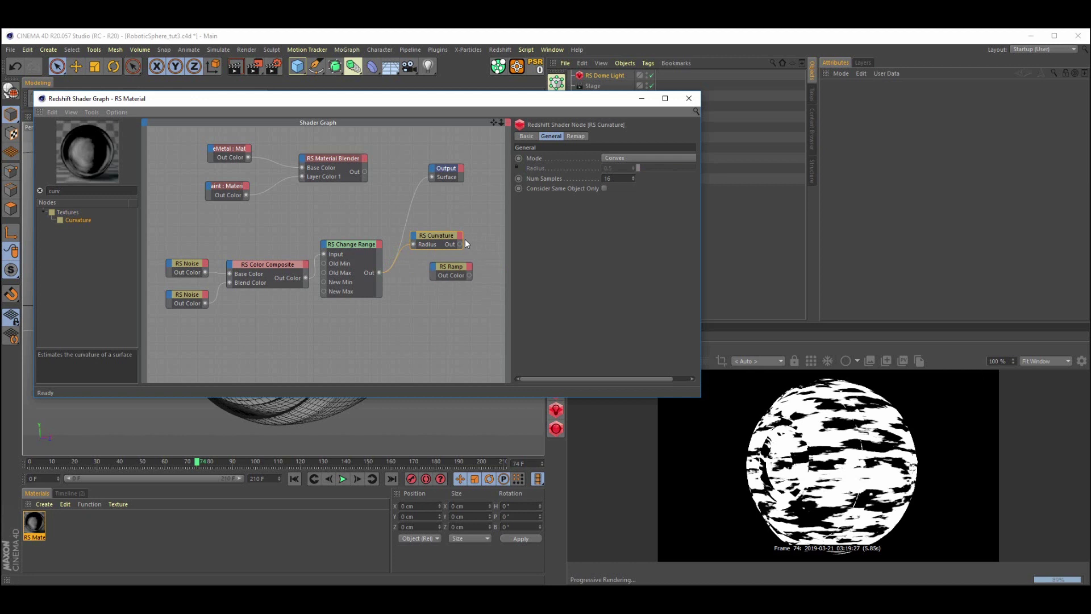
left_click_drag(450, 268, 484, 272)
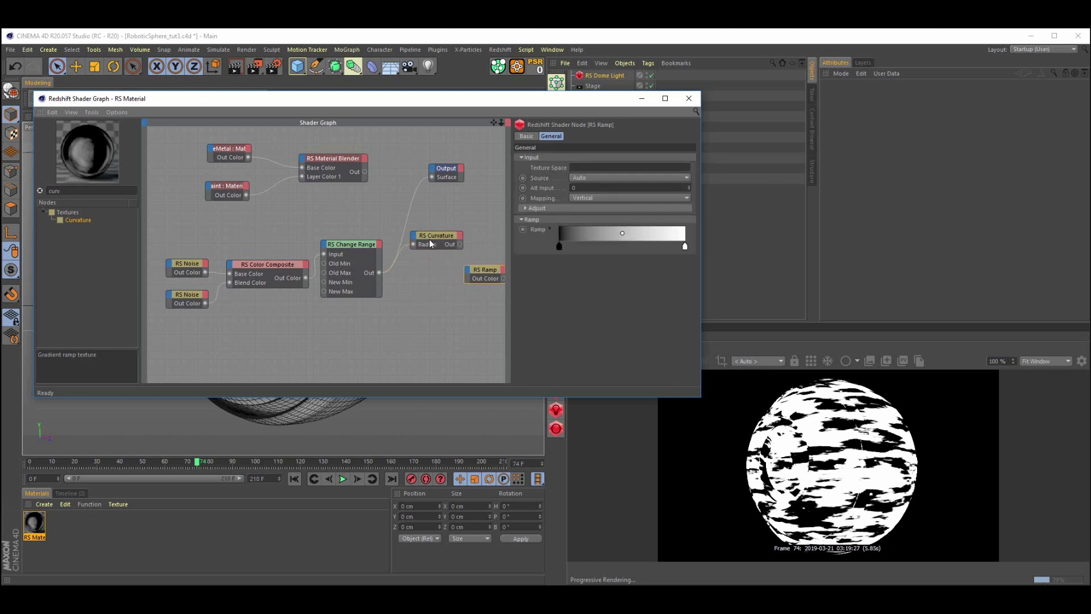
left_click_drag(469, 224, 165, 312)
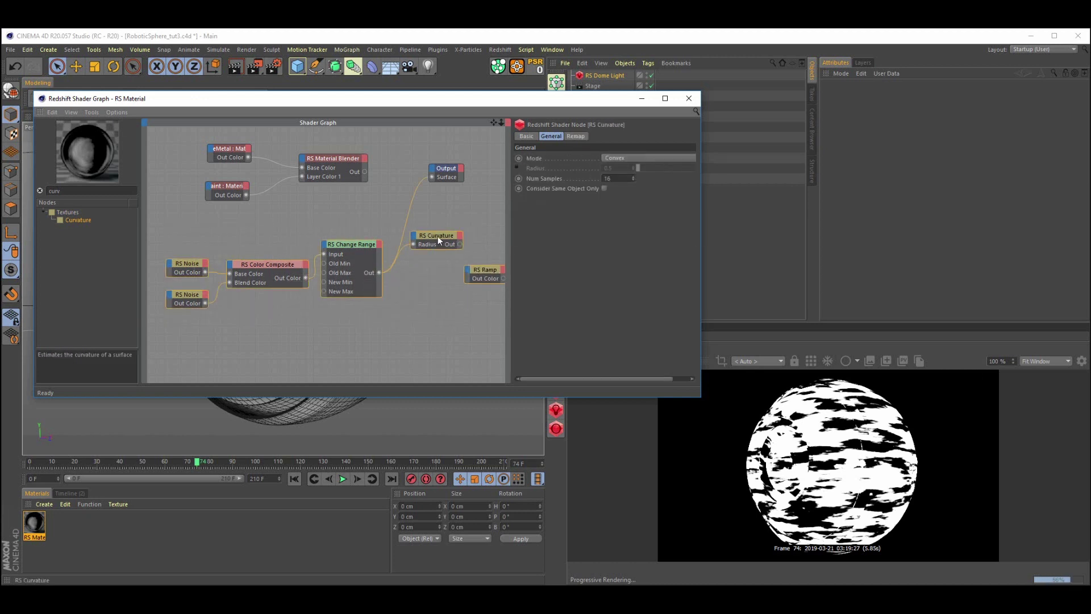
left_click_drag(437, 236, 340, 244)
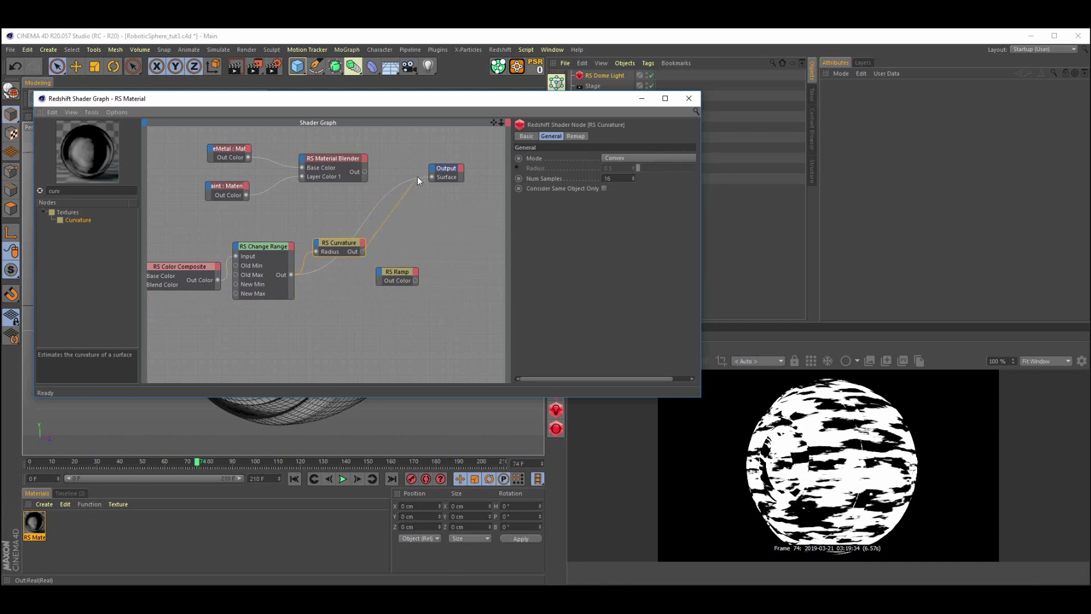
Preview the Curvature node on the Output's Surface and insert the RS Ramp between the two nodes.
left_click_drag(430, 176, 431, 177)
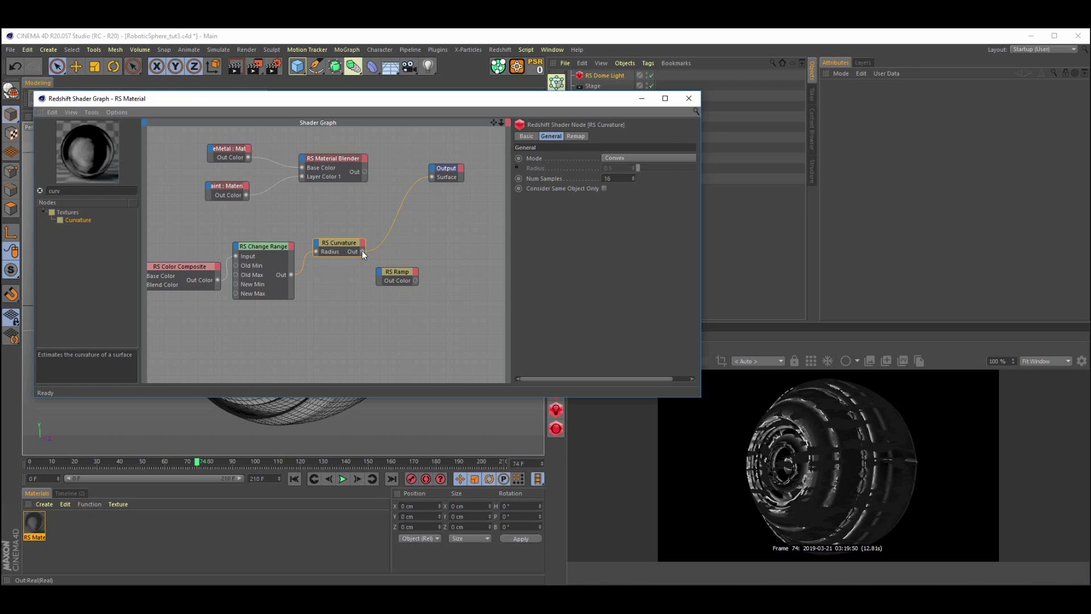
left_click_drag(363, 251, 453, 245)
left_click(420, 277)
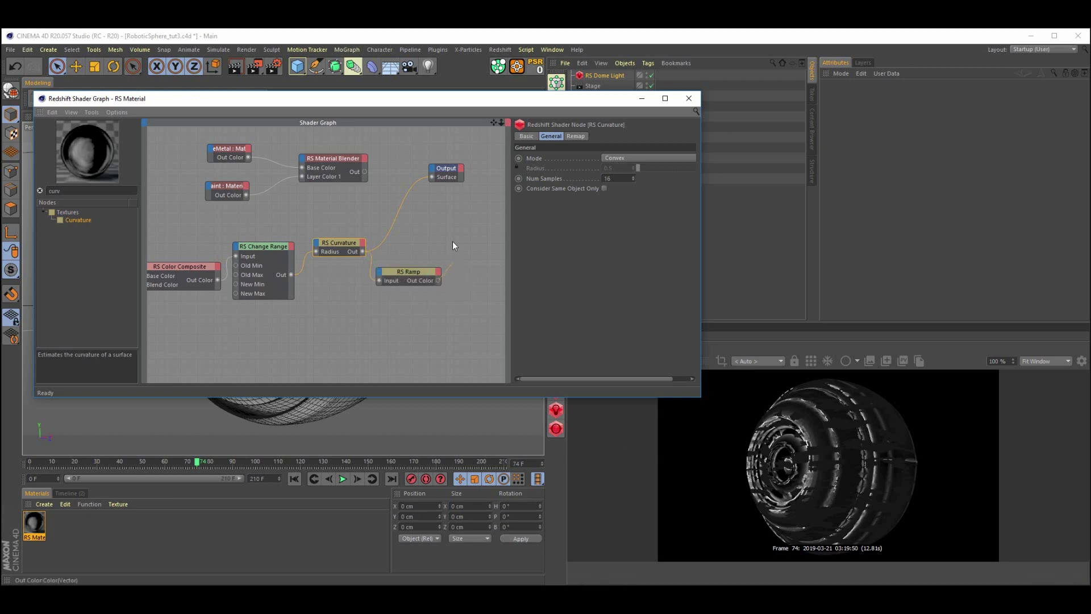
left_click_drag(431, 176, 430, 176)
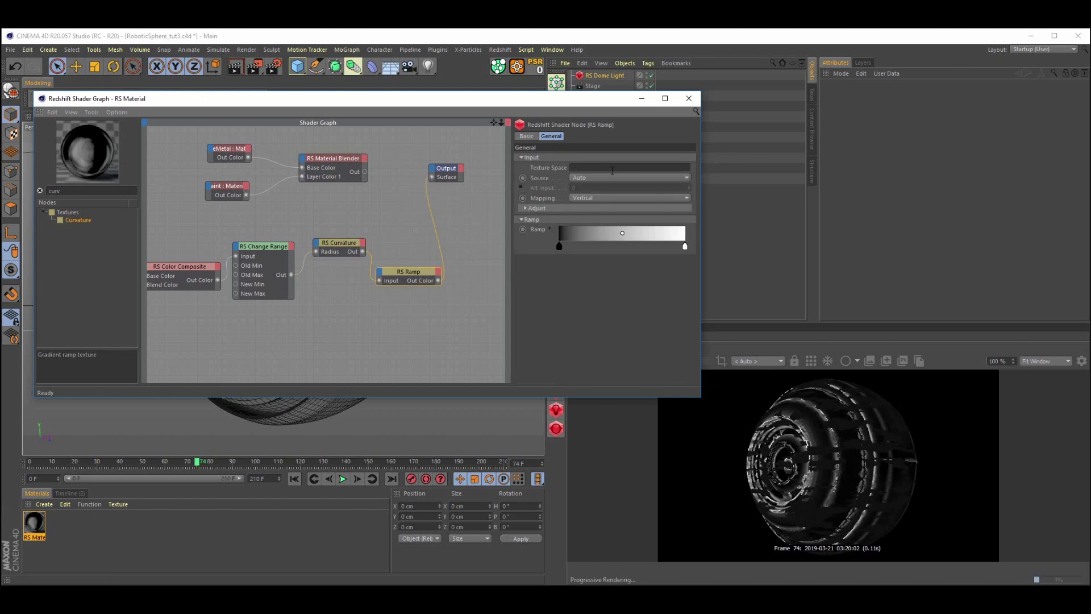
Set the RS Ramp's source to Alt, shorten its black-to-white transition and invert the gradient.
left_click(589, 177)
left_click(577, 198)
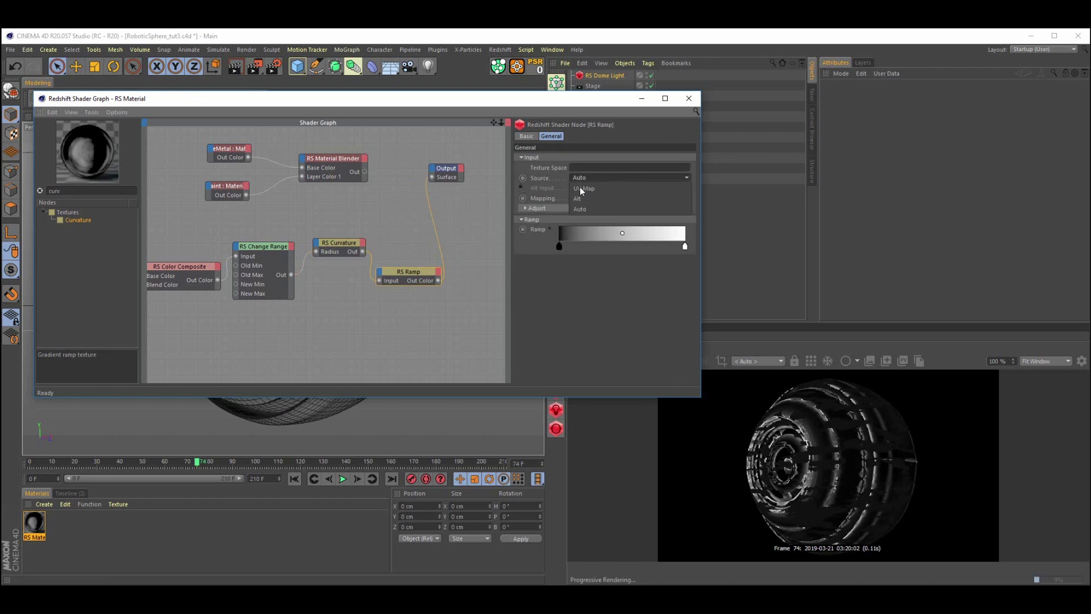
left_click_drag(685, 250, 625, 248)
right_click(578, 237)
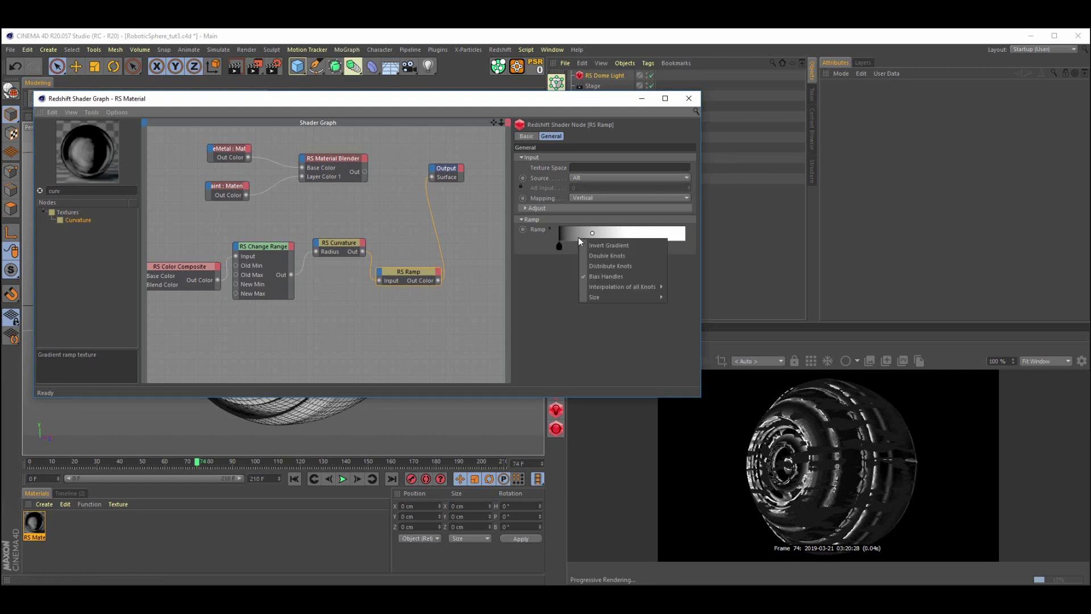
left_click(582, 244)
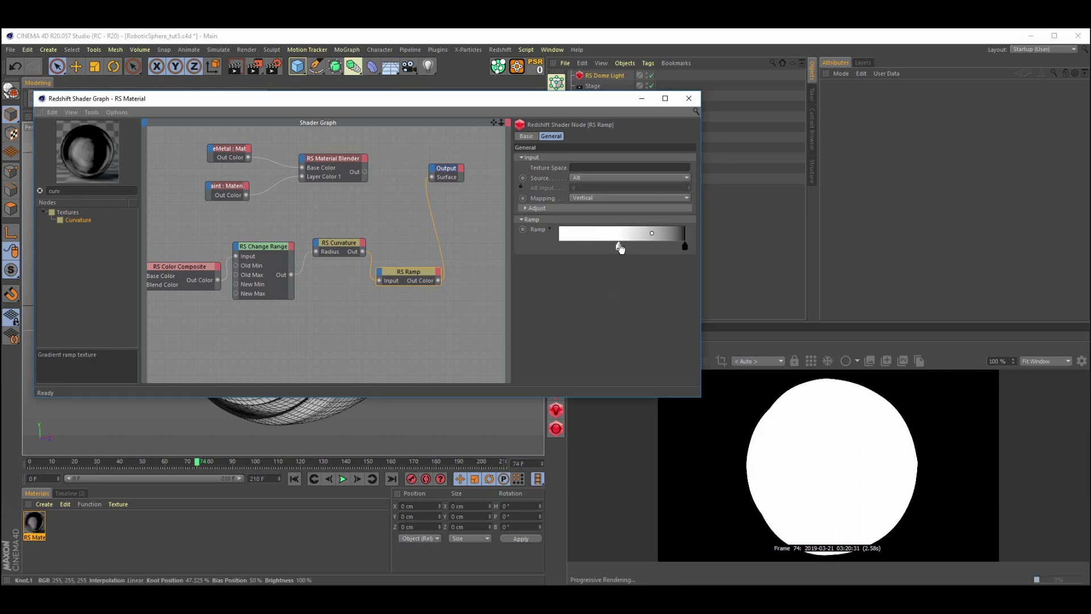
Move the ramp's white knot to the start and the black knot to about a quarter of the gradient's length.
left_click_drag(618, 246, 545, 246)
left_click_drag(684, 250, 571, 252)
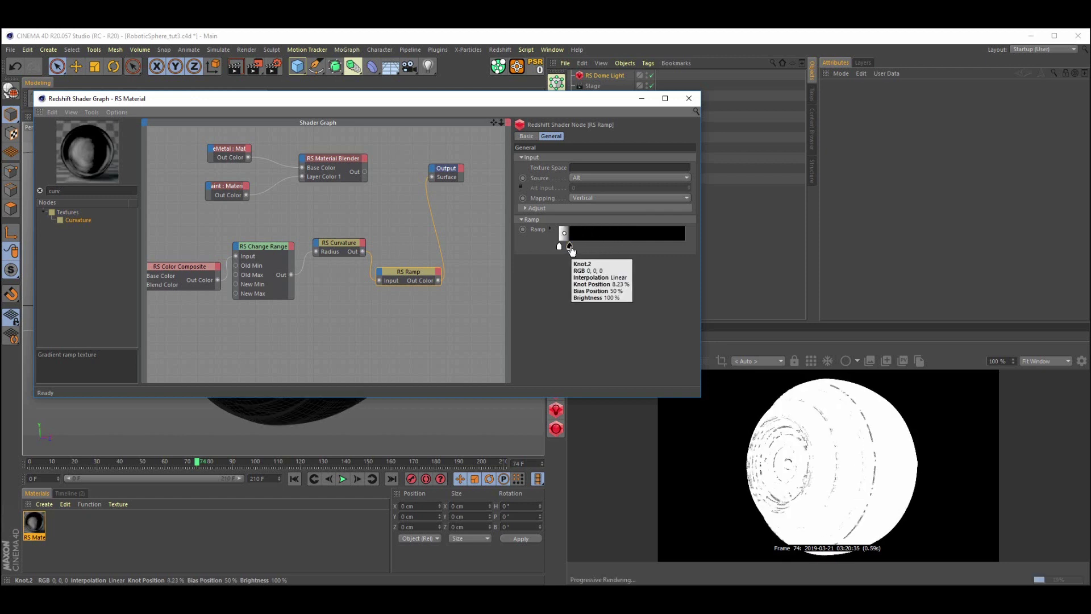
left_click_drag(570, 249, 593, 247)
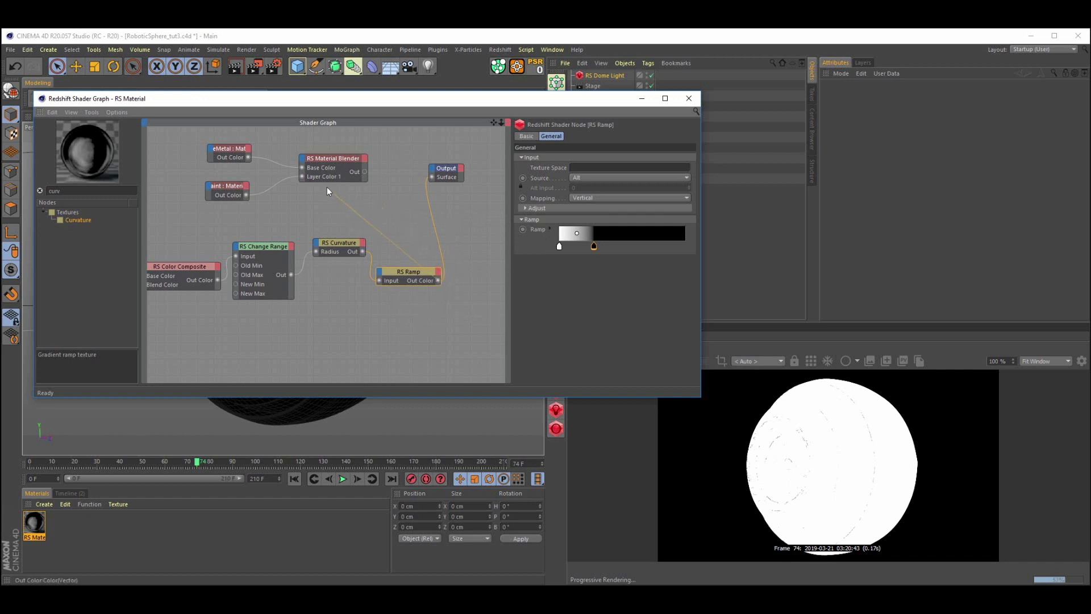
Connect the RS Ramp to the Material Blender's Blend Color 1 and route the blender's output to the Output's Surface.
mouse_move(327, 189)
left_mouse_down()
mouse_move(304, 162)
mouse_move(315, 180)
left_mouse_up()
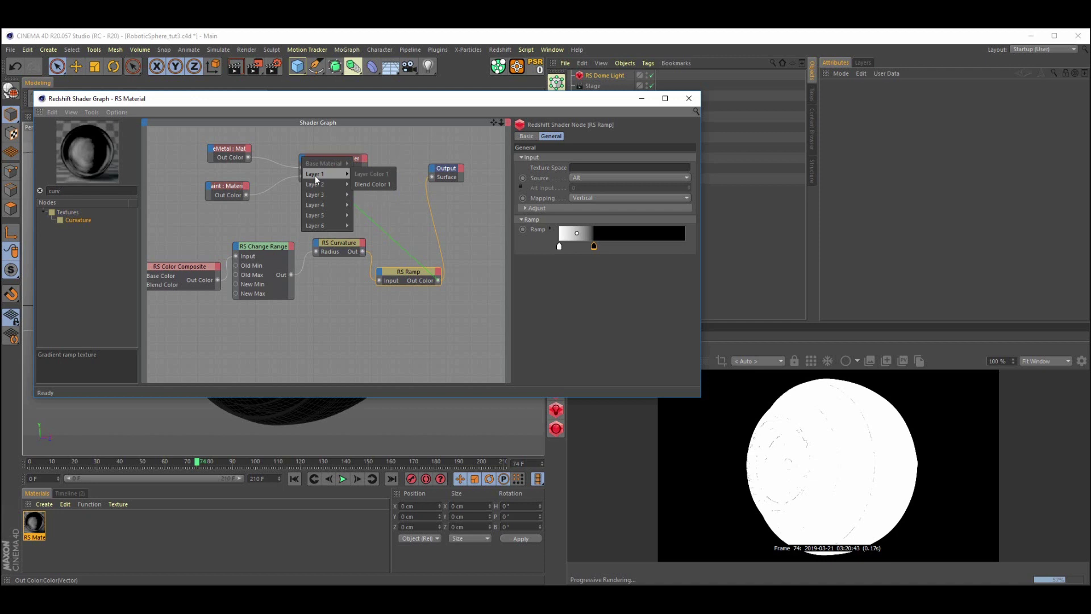
left_click(369, 185)
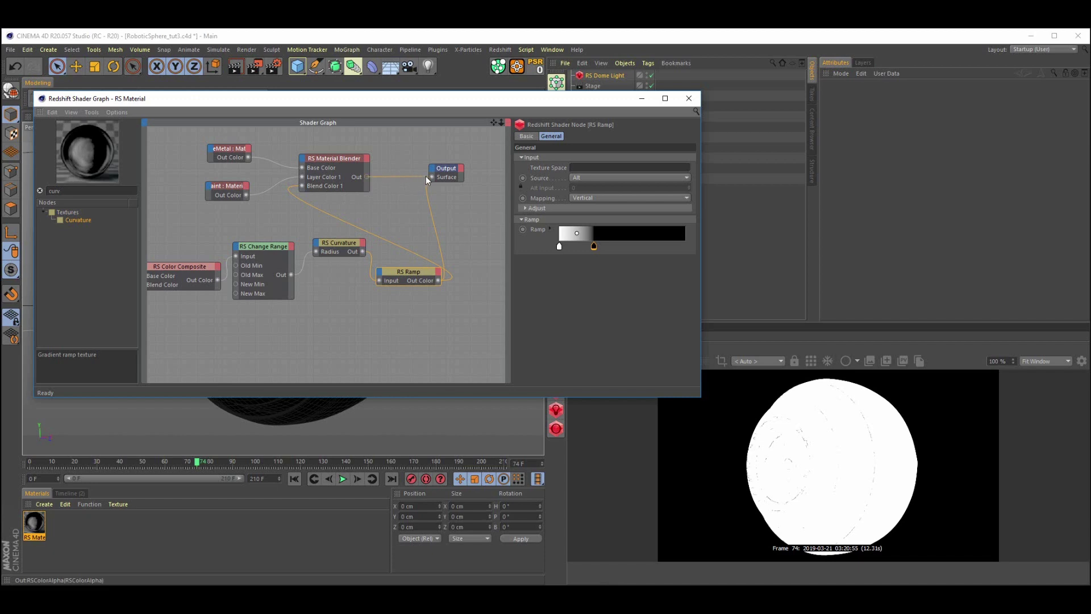
left_click_drag(428, 180, 432, 177)
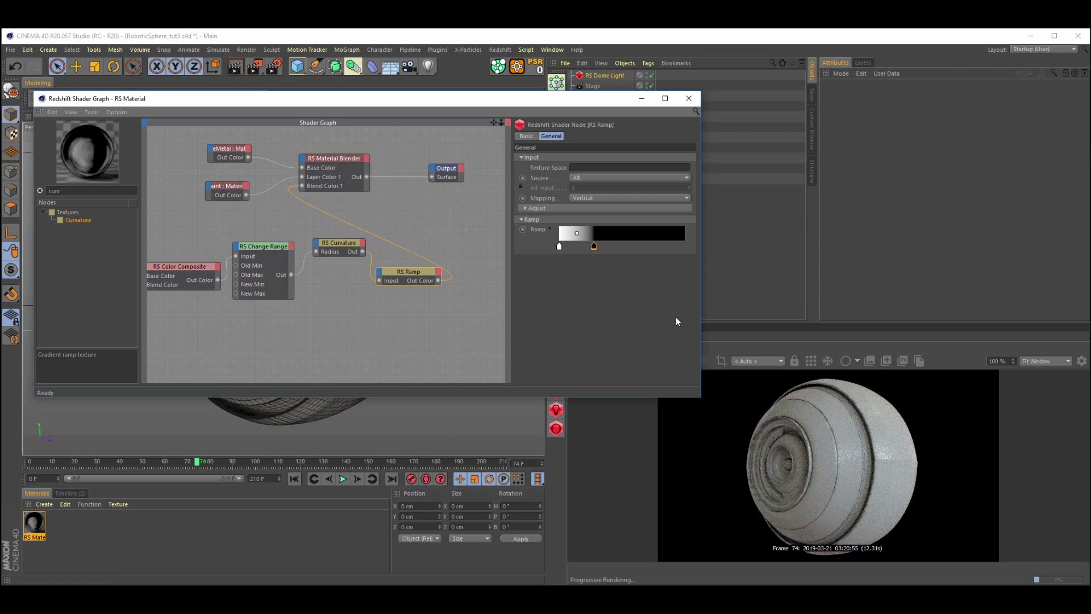
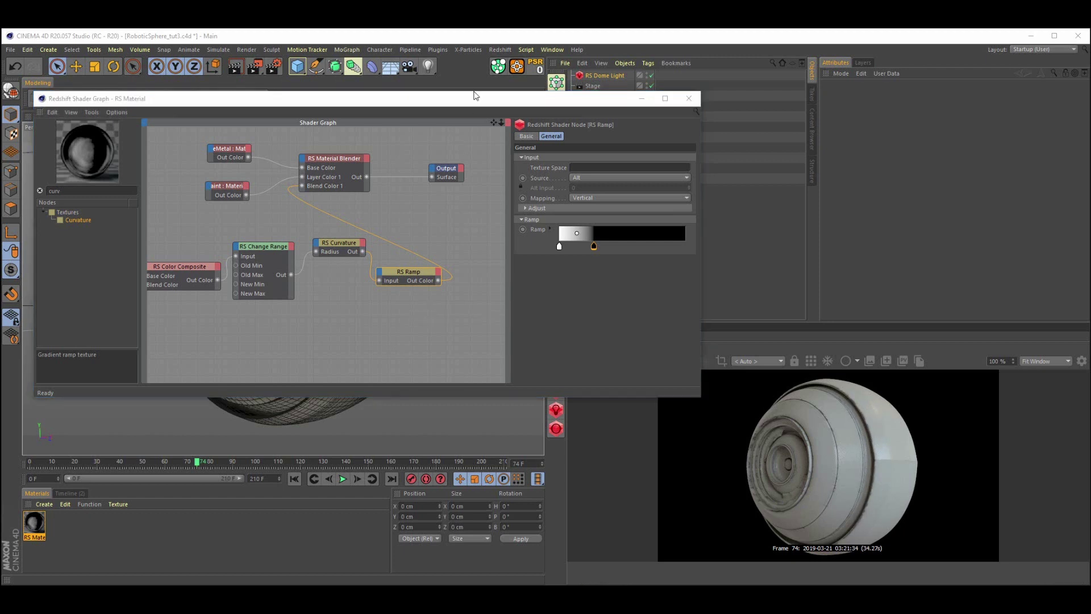
Add a Texture node and a TriPlanar node beneath the existing noise chain.
mouse_move(501, 124)
left_mouse_down()
mouse_move(453, 123)
mouse_move(493, 131)
mouse_move(471, 194)
left_mouse_up()
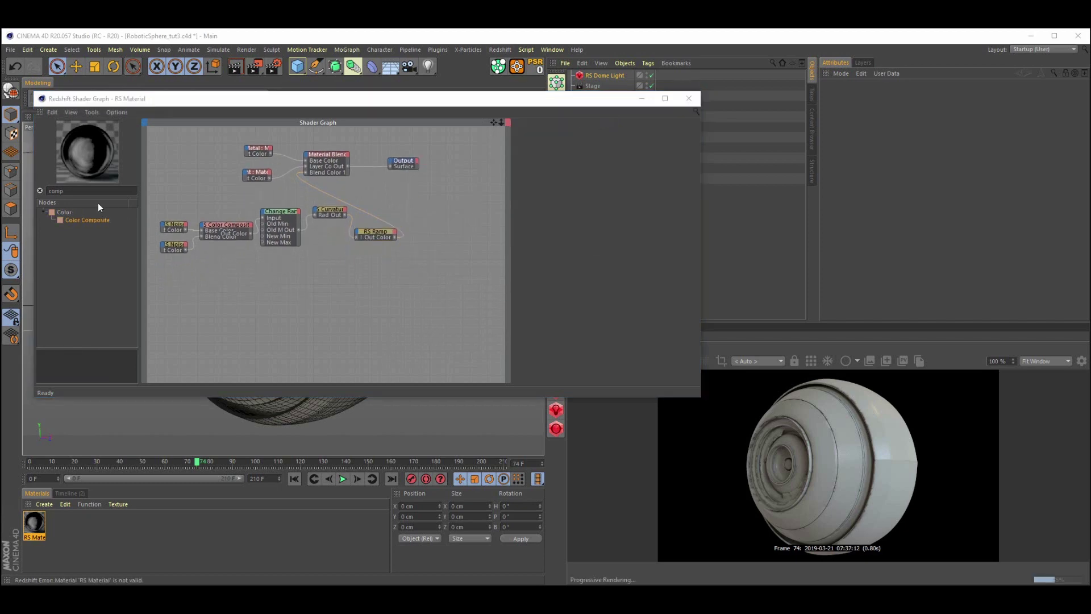
left_click_drag(69, 192, 10, 182)
type("text")
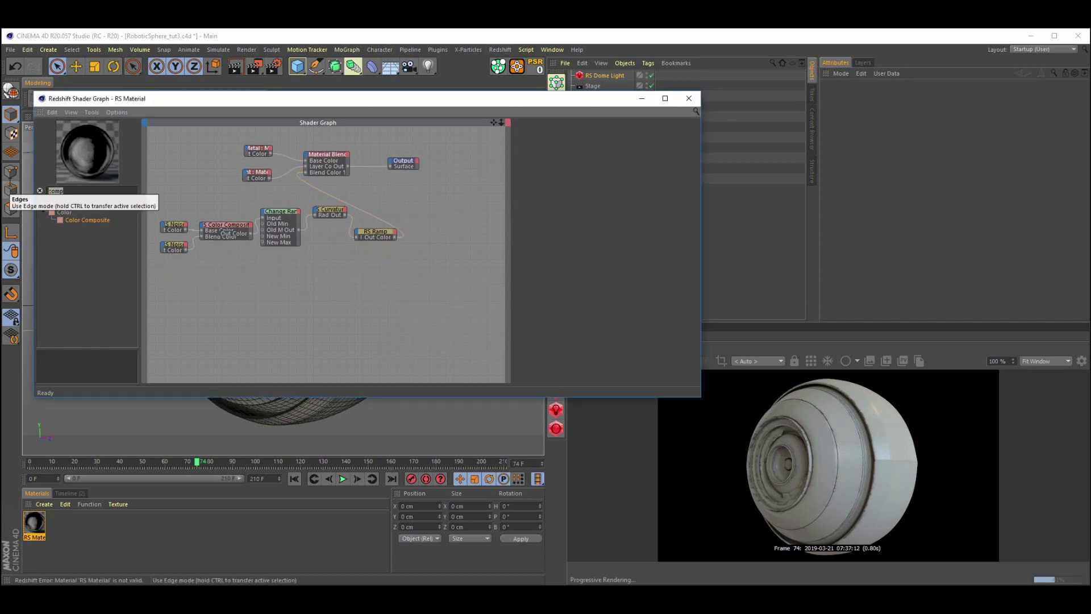
left_click_drag(75, 220, 186, 281)
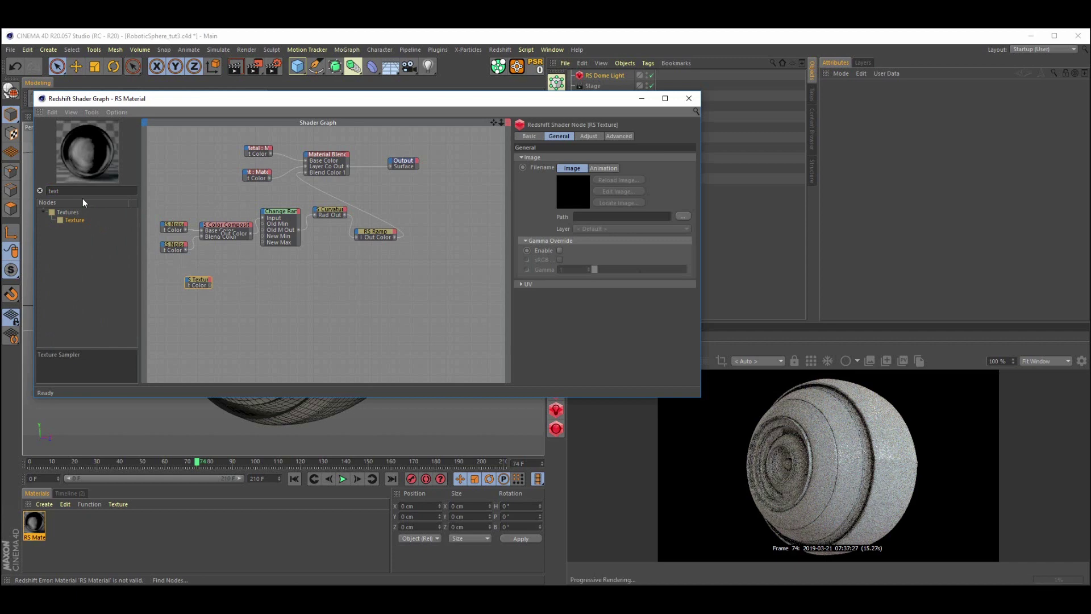
left_click_drag(69, 192, 35, 190)
type("trip")
left_click_drag(84, 220, 246, 285)
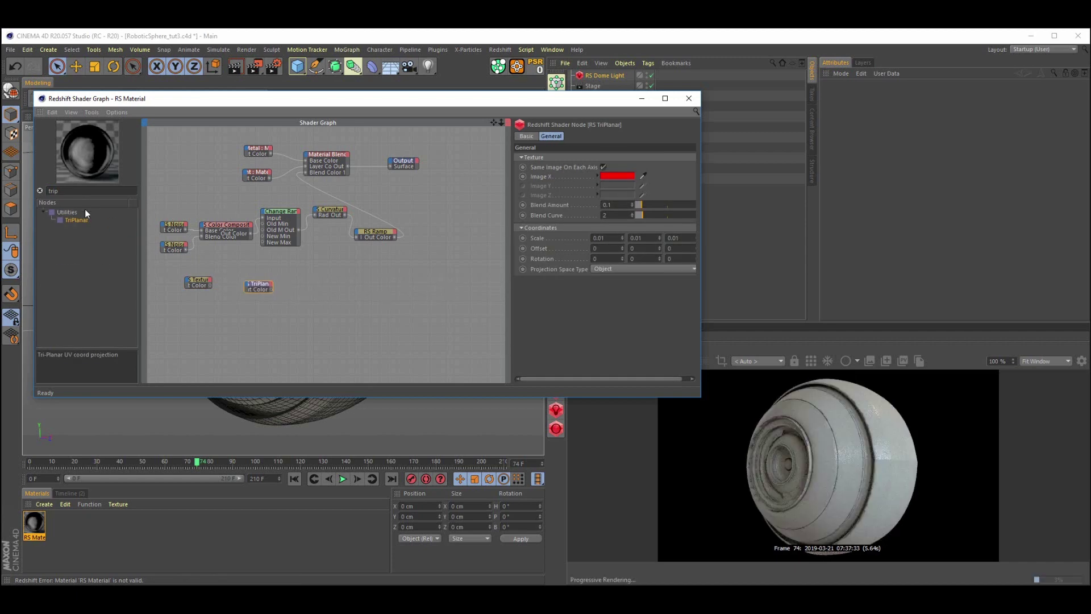
Add a second Ramp node and another Color Composite node beside the TriPlanar node.
left_click_drag(70, 192, 302, 298)
type("ram")
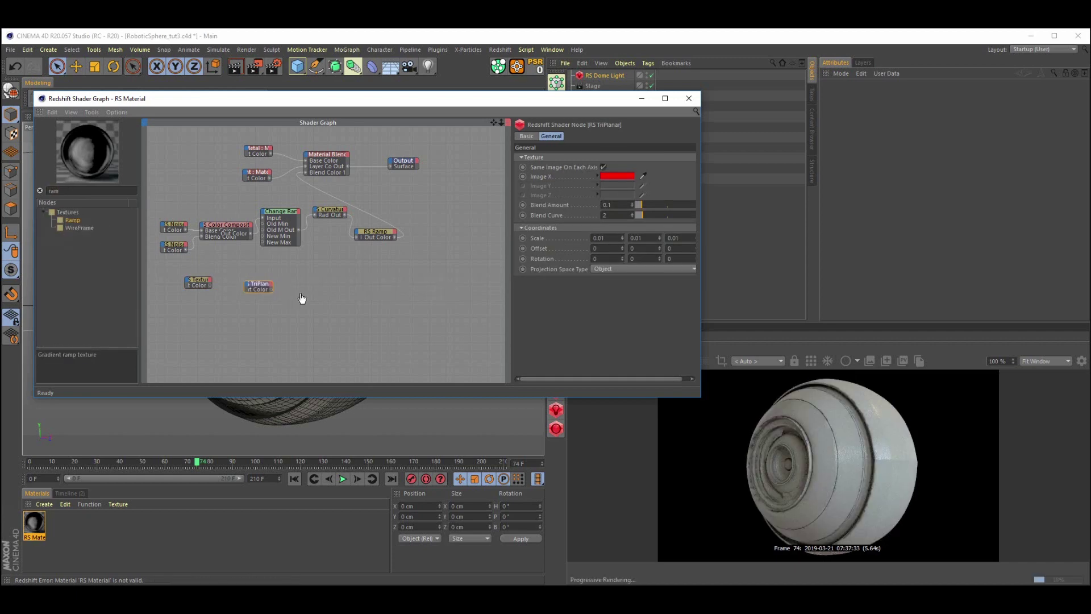
left_click_drag(70, 191, 36, 190)
type("comp")
left_click_drag(73, 222, 376, 291)
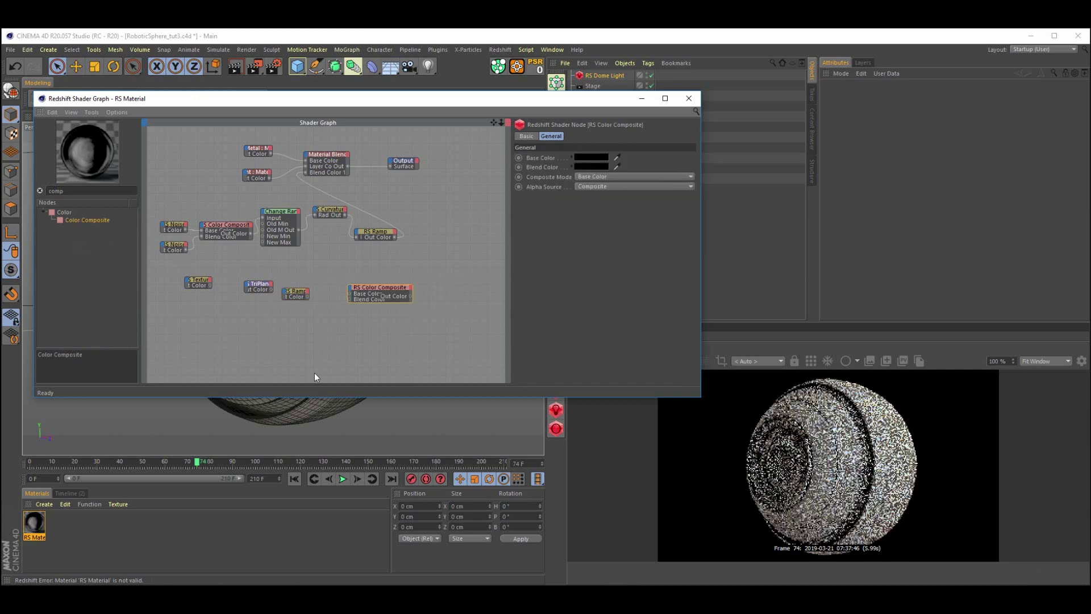
Reposition the TriPlanar node and load the Grunge_gray_12 image into the new Texture node.
left_click_drag(258, 286, 251, 281)
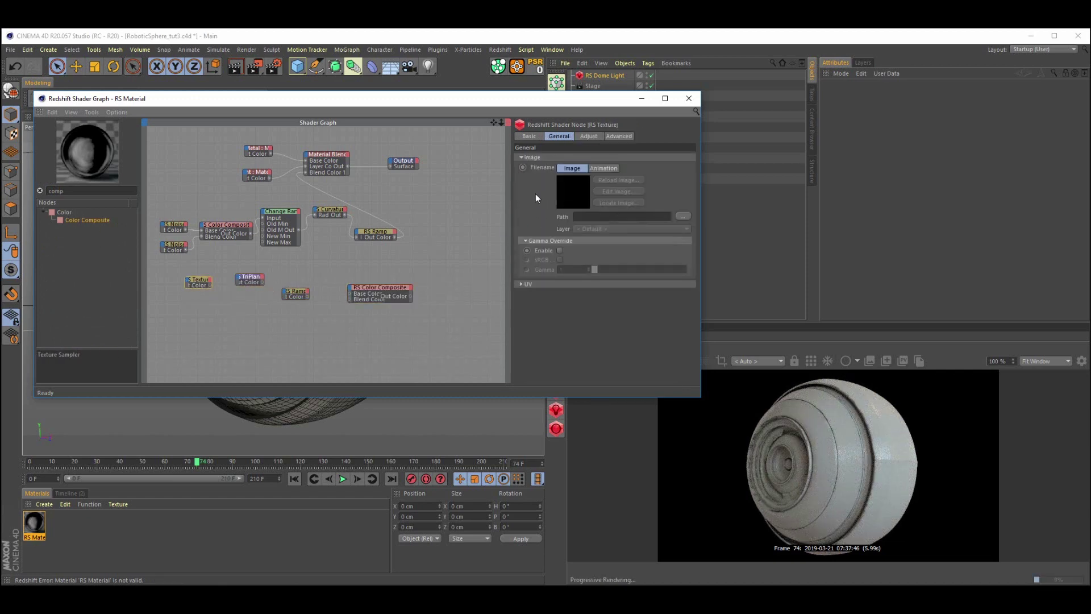
left_click(683, 215)
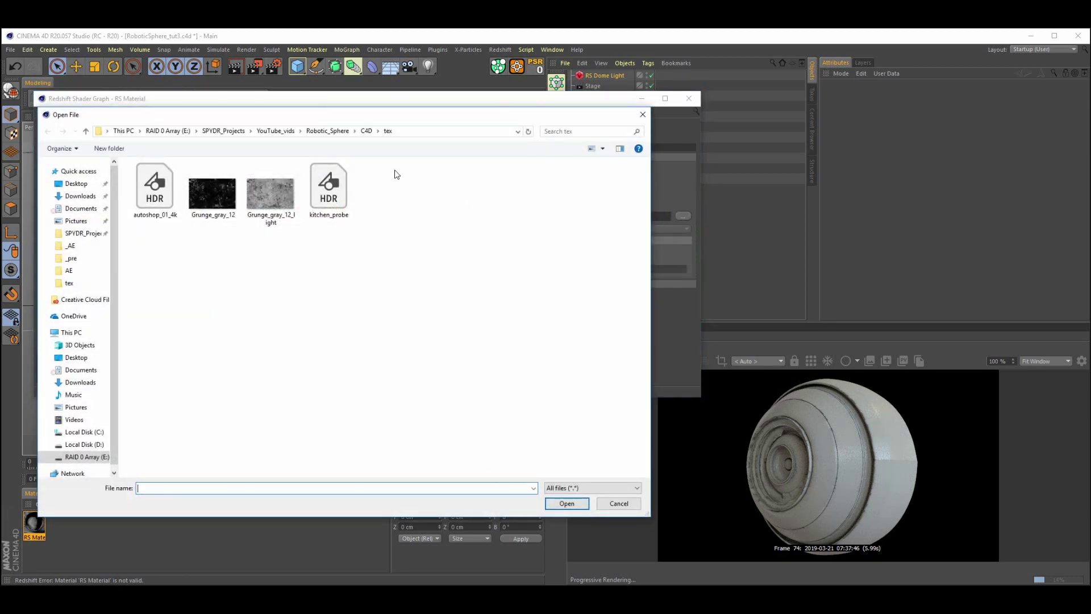
left_click(209, 205)
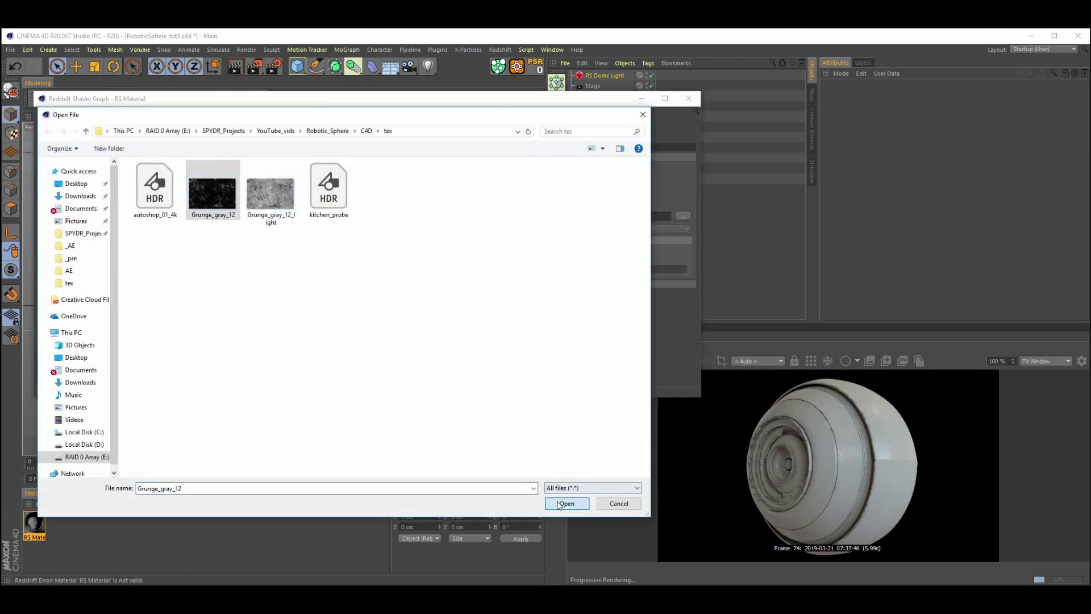
left_click(566, 503)
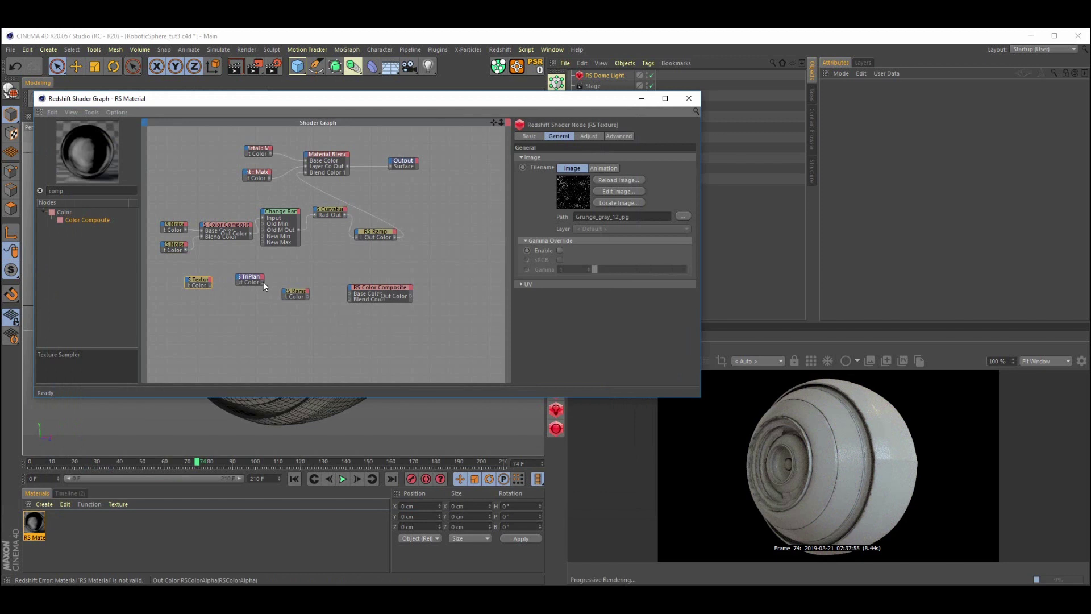
Route TriPlanar to the Output's Surface and connect the Texture color to its Image X, Image Y and Image Z inputs.
left_click_drag(306, 272, 390, 166)
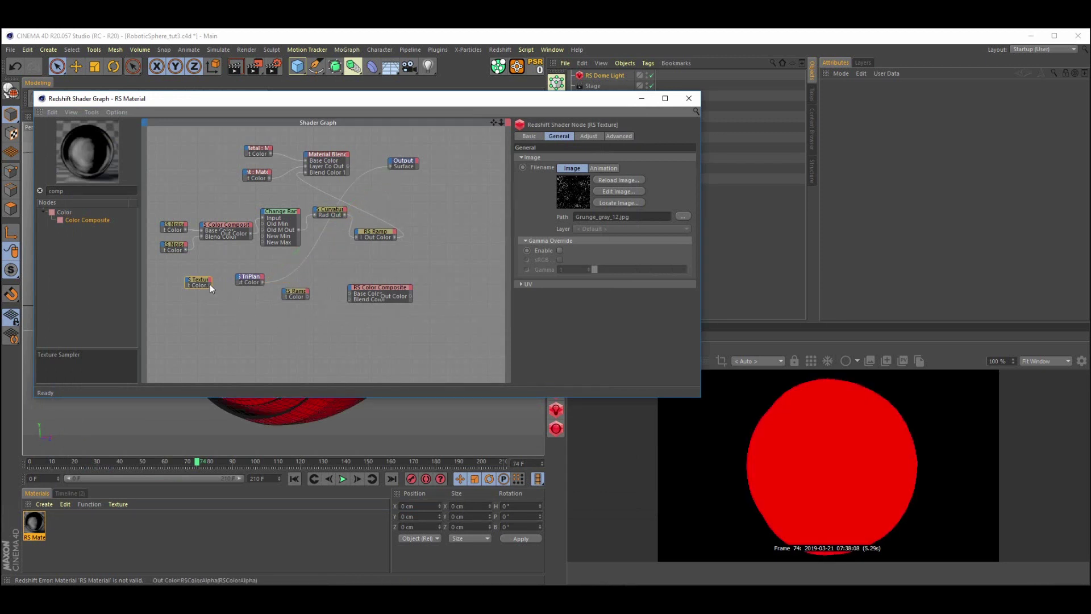
left_click_drag(233, 276, 238, 278)
mouse_move(247, 290)
left_click(297, 292)
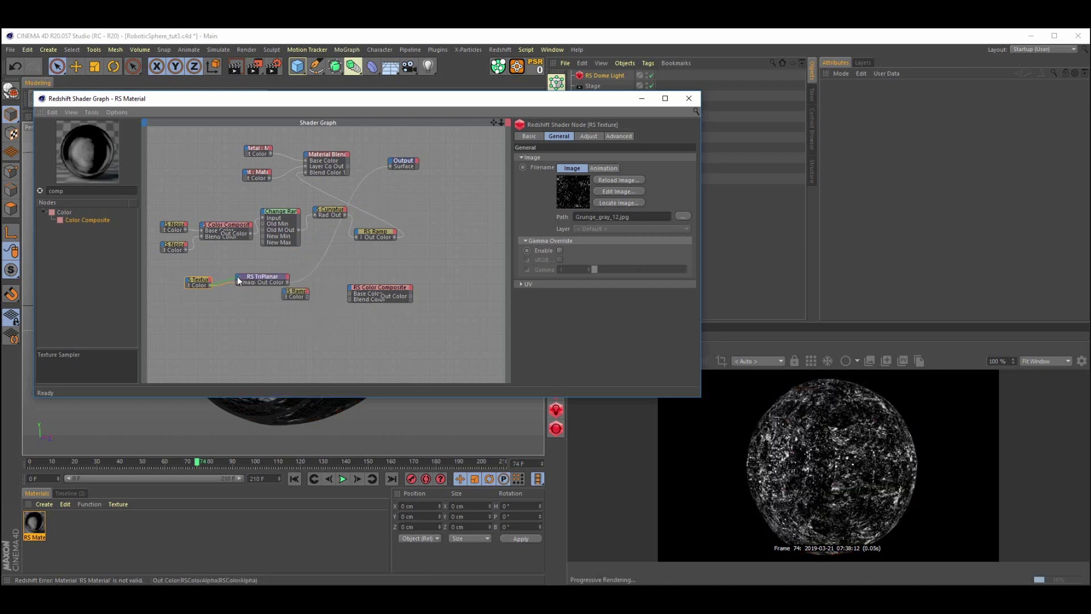
mouse_move(250, 292)
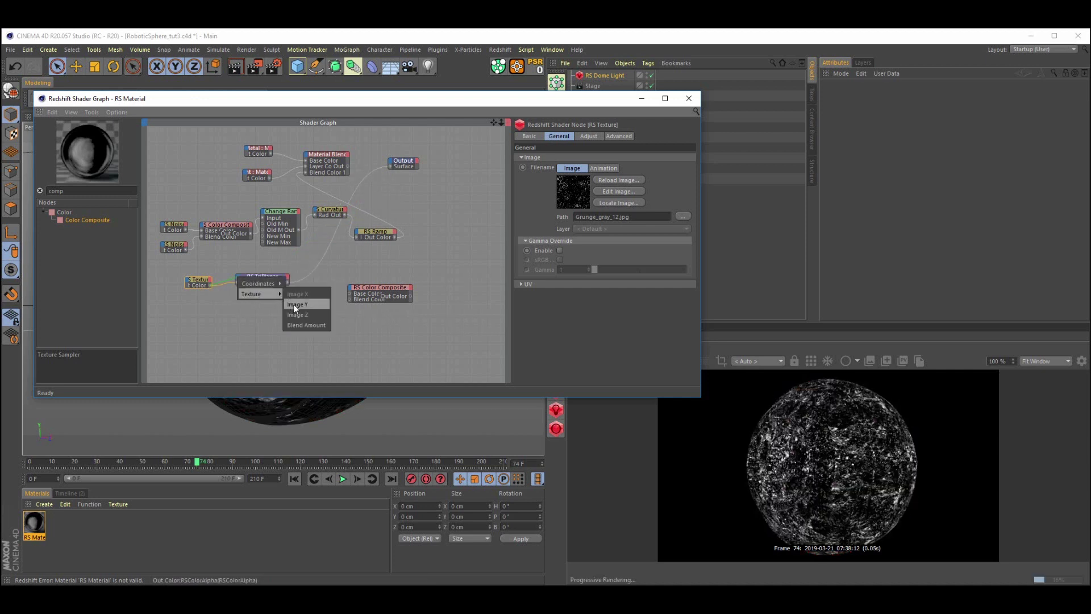
left_click(293, 304)
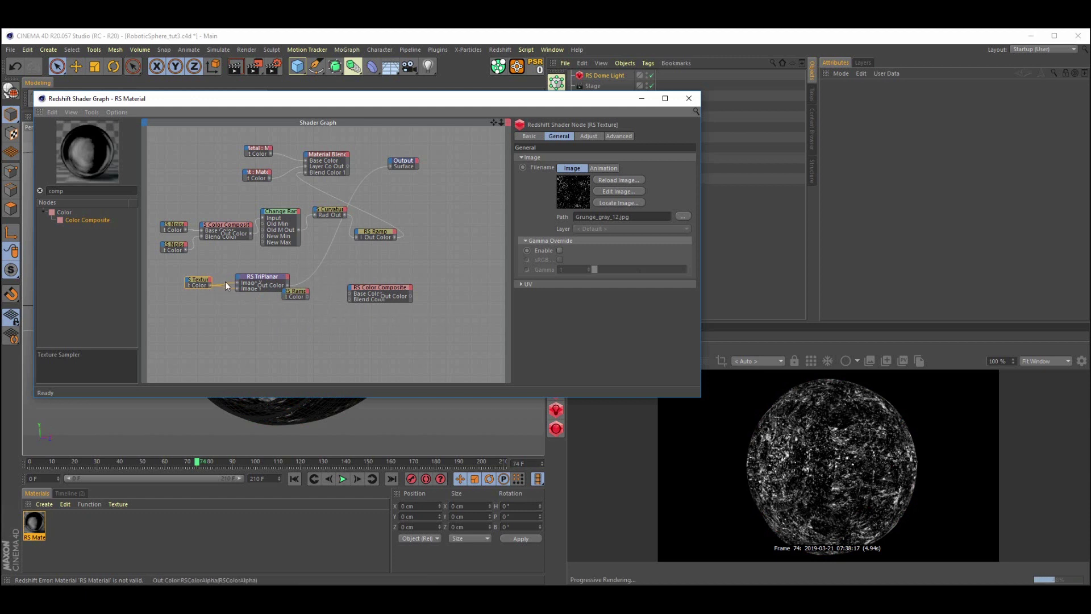
left_click_drag(234, 277, 236, 278)
mouse_move(247, 293)
left_click(296, 314)
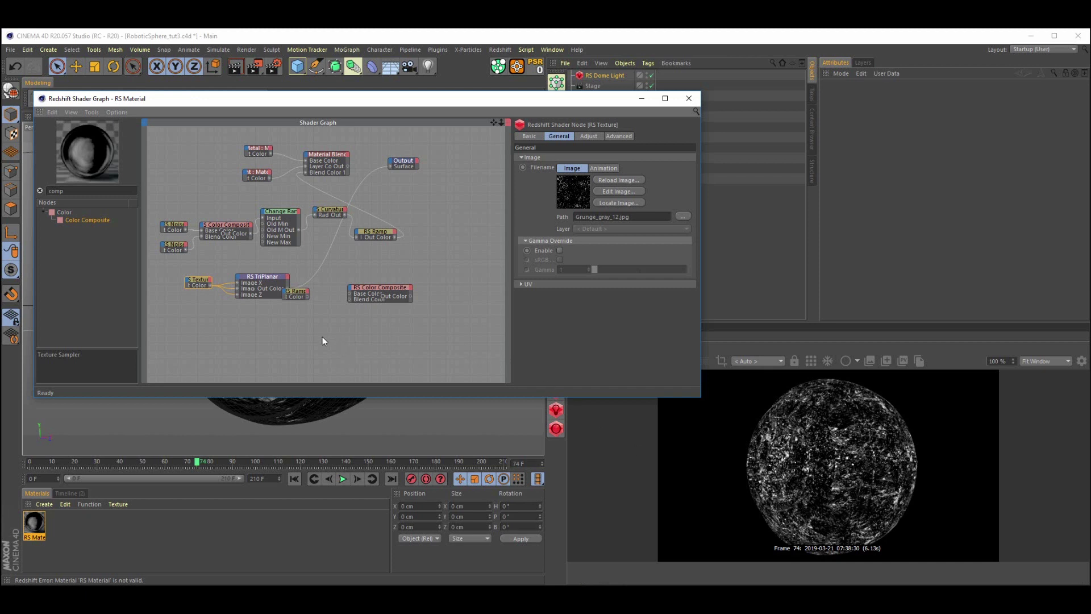
Space out the new nodes and insert the second RS Ramp between TriPlanar and the Output's Surface.
left_click_drag(292, 290, 259, 279)
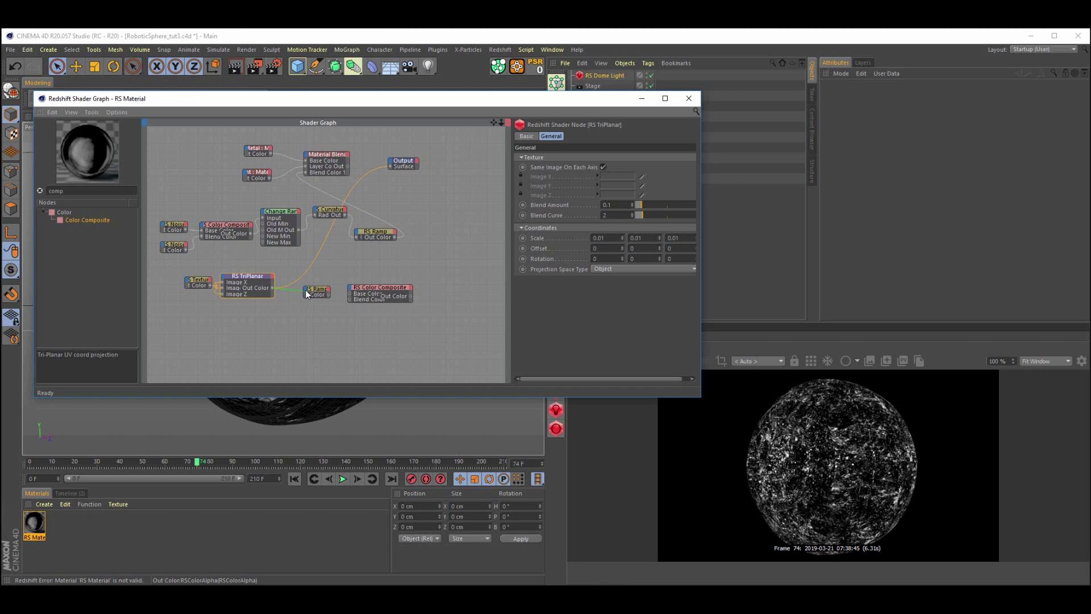
mouse_move(321, 301)
left_click_drag(305, 290, 376, 261)
left_click(359, 297)
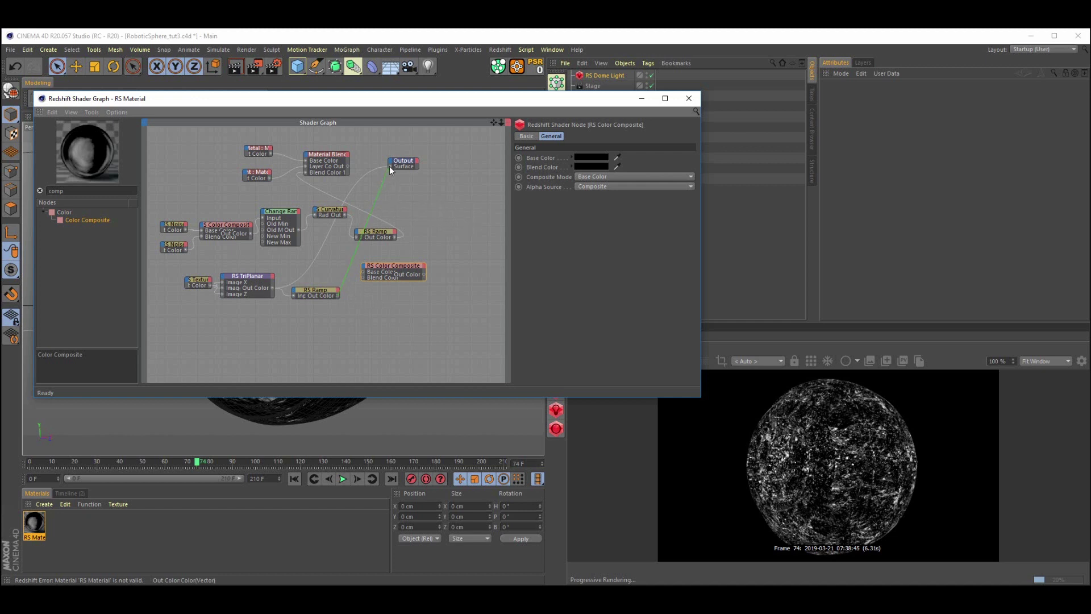
left_click_drag(390, 166, 390, 166)
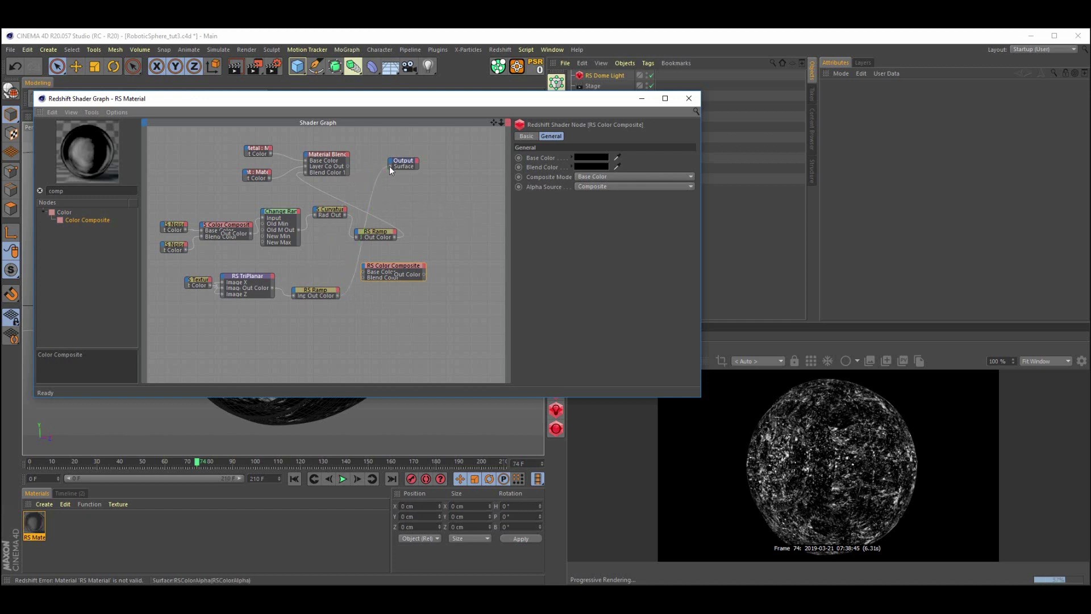
Invert the gradient of the Ramp fed by the TriPlanar node and move its black knot to about 31%.
left_click(329, 290)
right_click(641, 234)
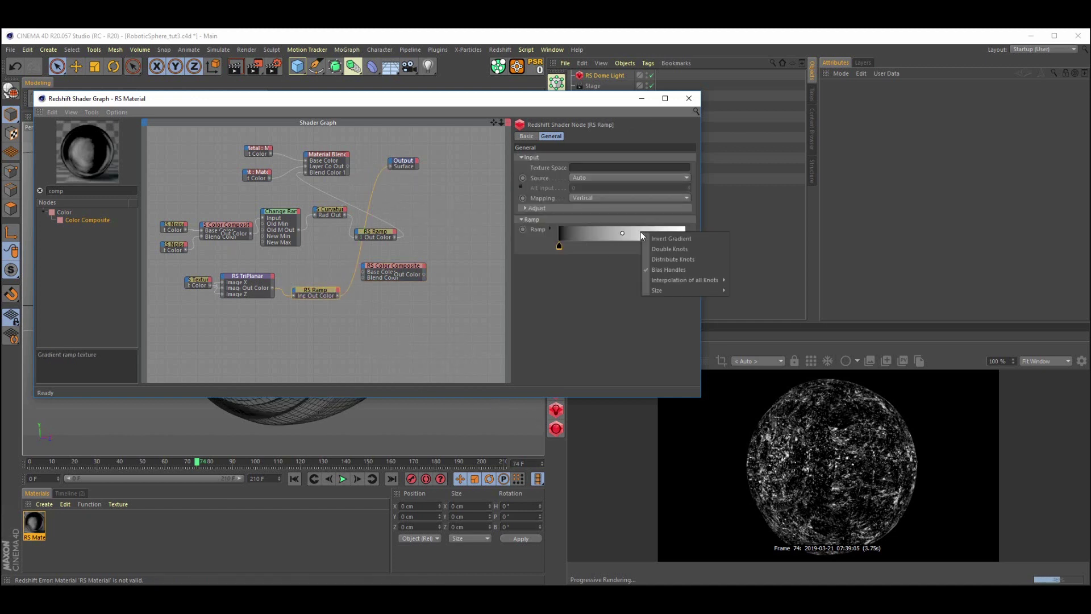
left_click(650, 239)
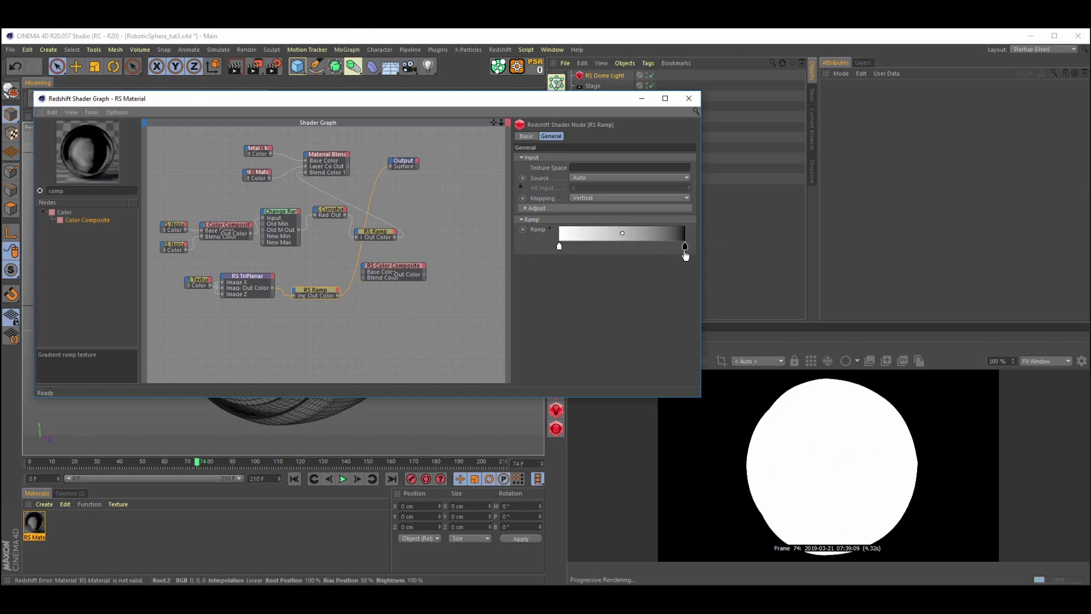
left_click_drag(685, 255, 598, 250)
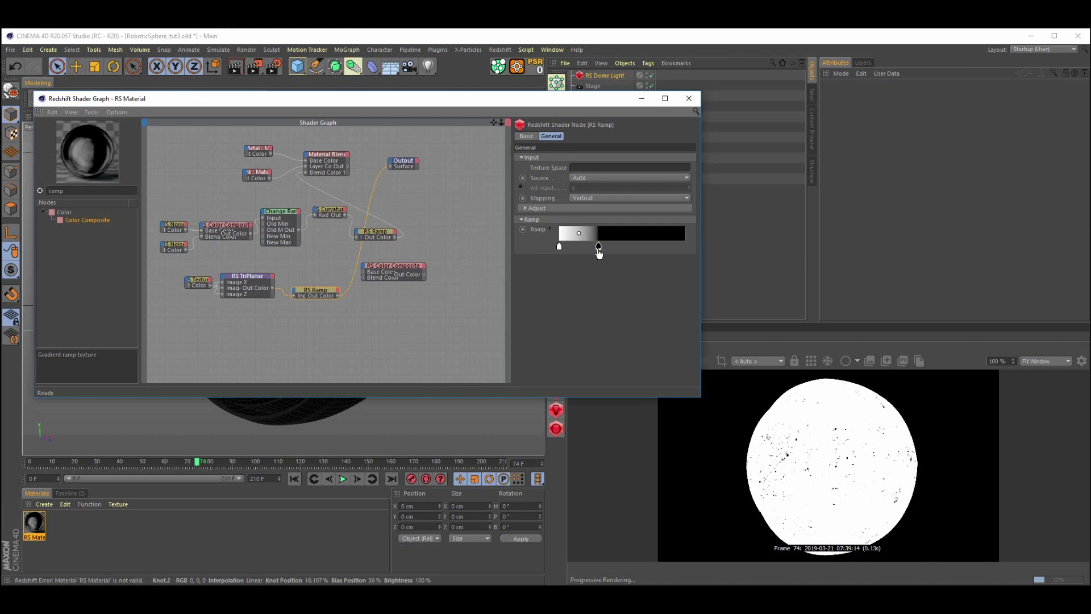
Connect both Ramps to the new Color Composite's Base Color and Blend Color inputs and set its Composite Mode to Multiply.
left_click_drag(383, 264, 349, 244)
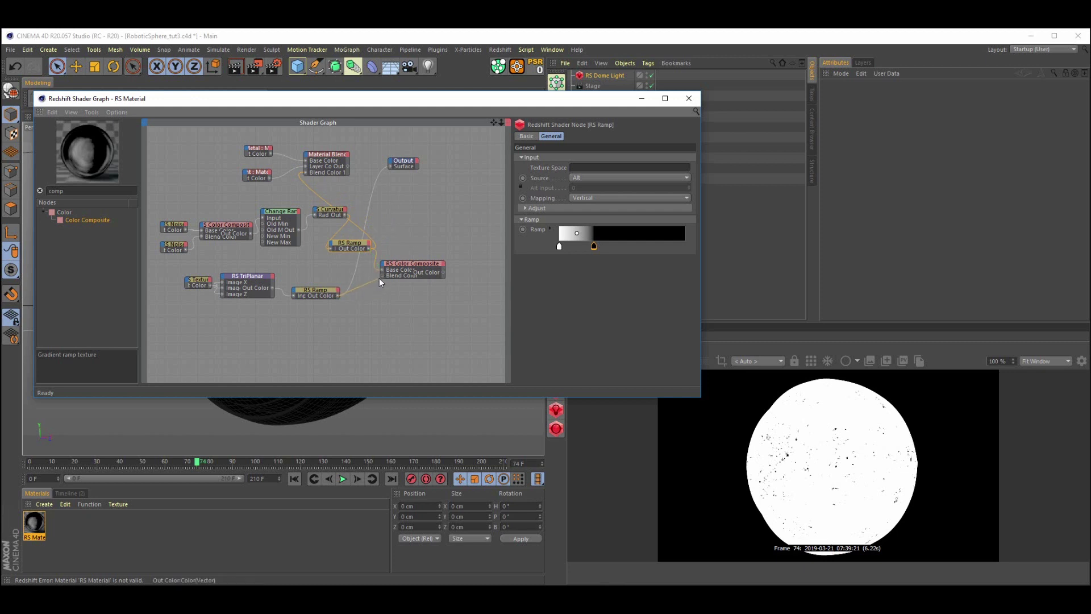
left_click_drag(383, 275, 383, 275)
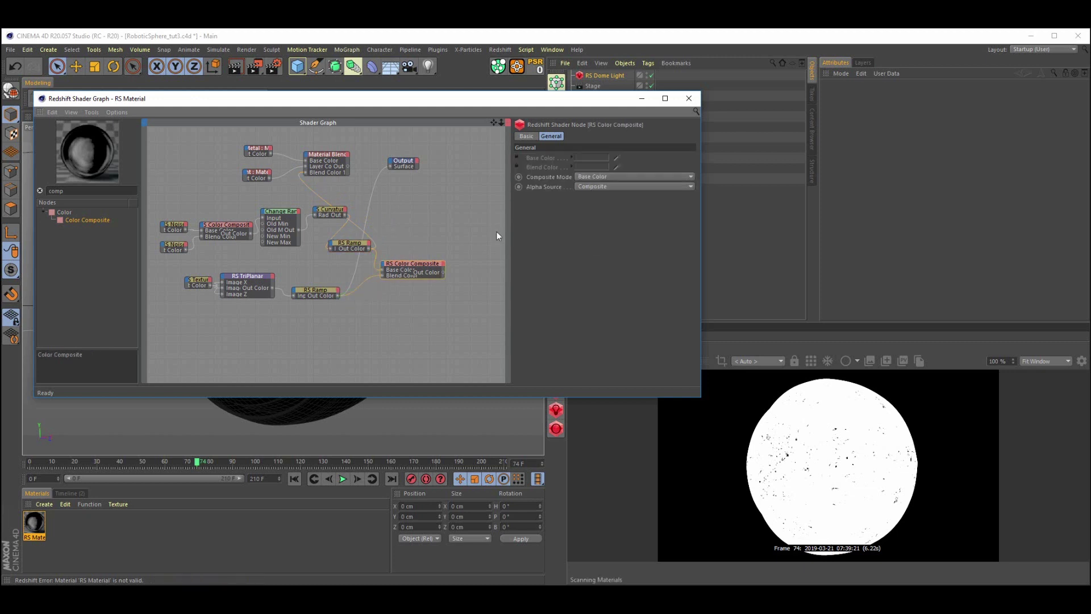
left_click(614, 178)
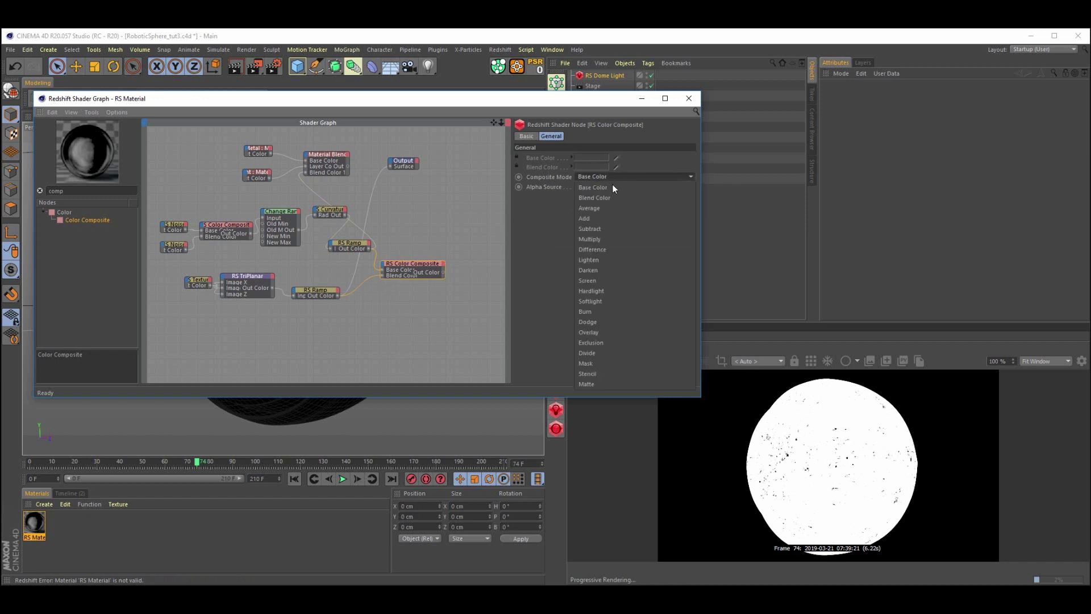
left_click(597, 237)
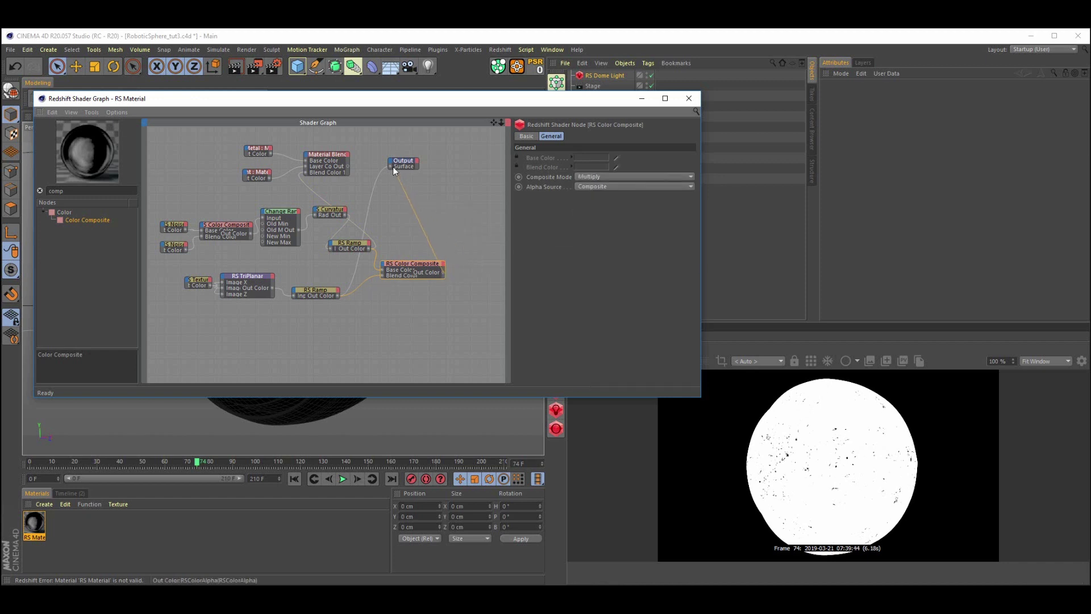
Preview the Color Composite on the Output's Surface, feed it into Material Blender's Blend Color 1, and reconnect Material Blender to the Surface.
left_click_drag(390, 165, 390, 166)
left_click_drag(304, 172, 305, 172)
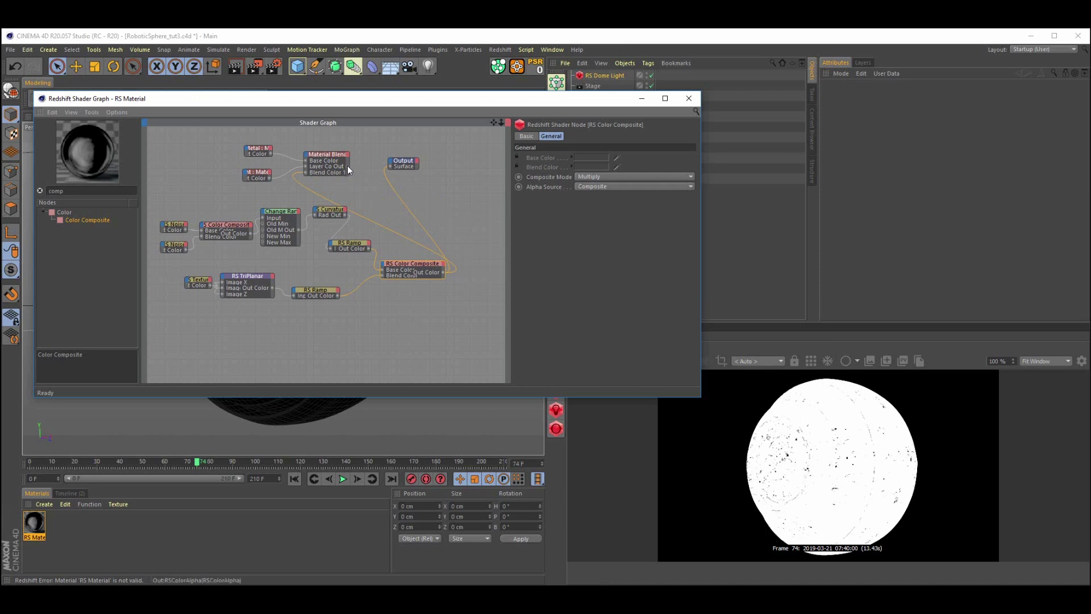
left_click_drag(390, 166, 389, 166)
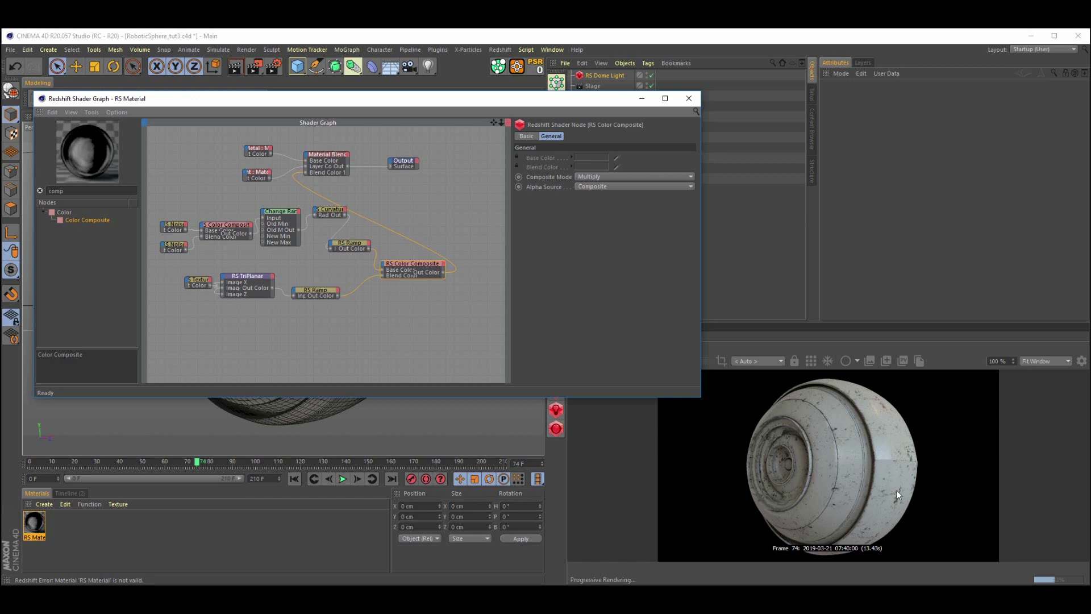
Move the black knot of the TriPlanar's Ramp to about 70%.
left_click(310, 290)
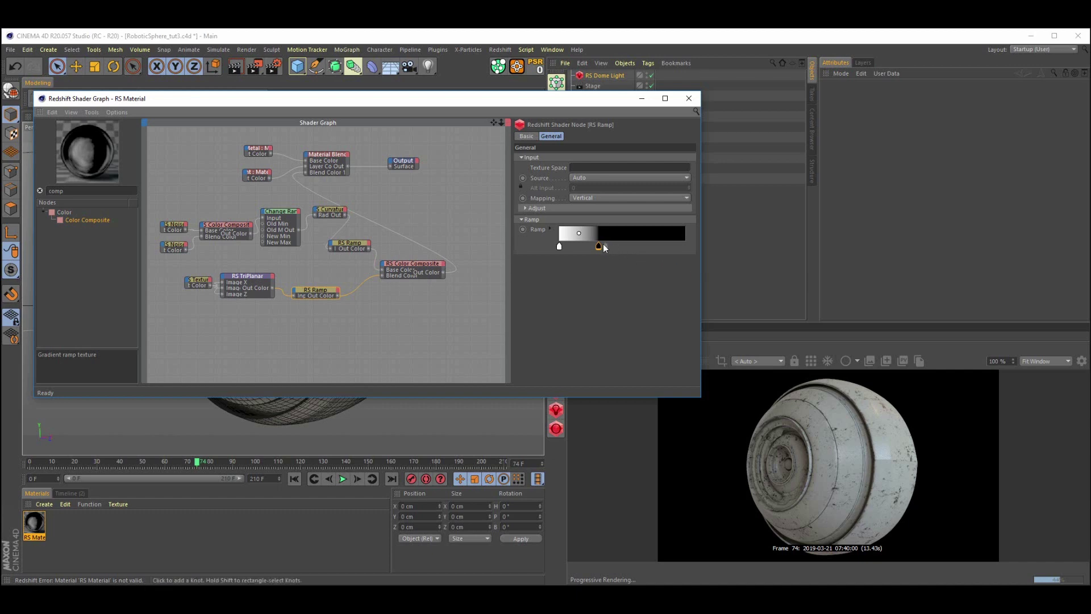
left_click_drag(599, 246, 629, 247)
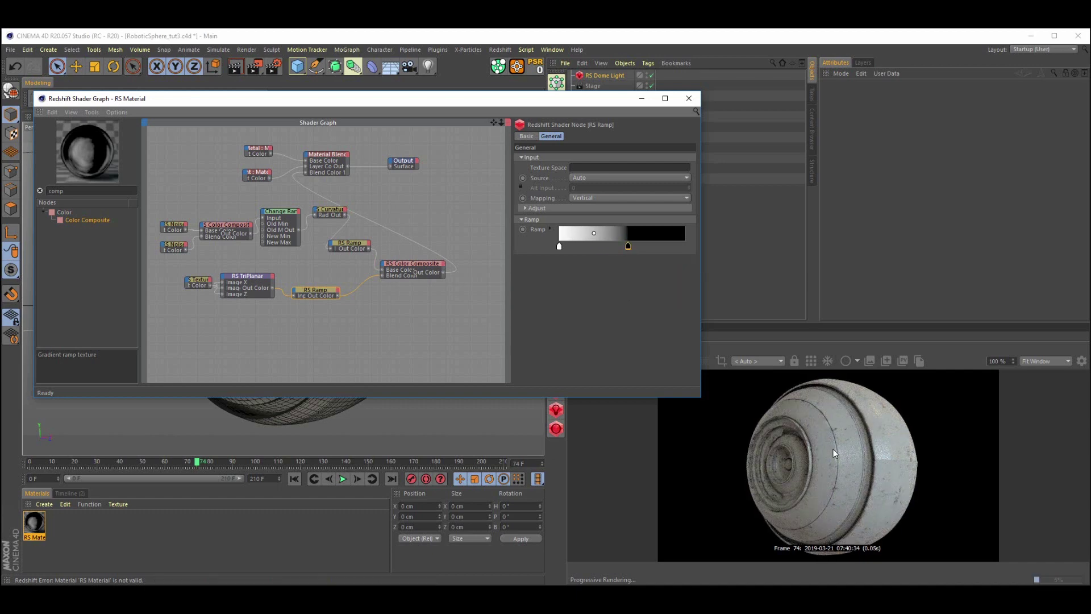
left_click_drag(628, 246, 648, 248)
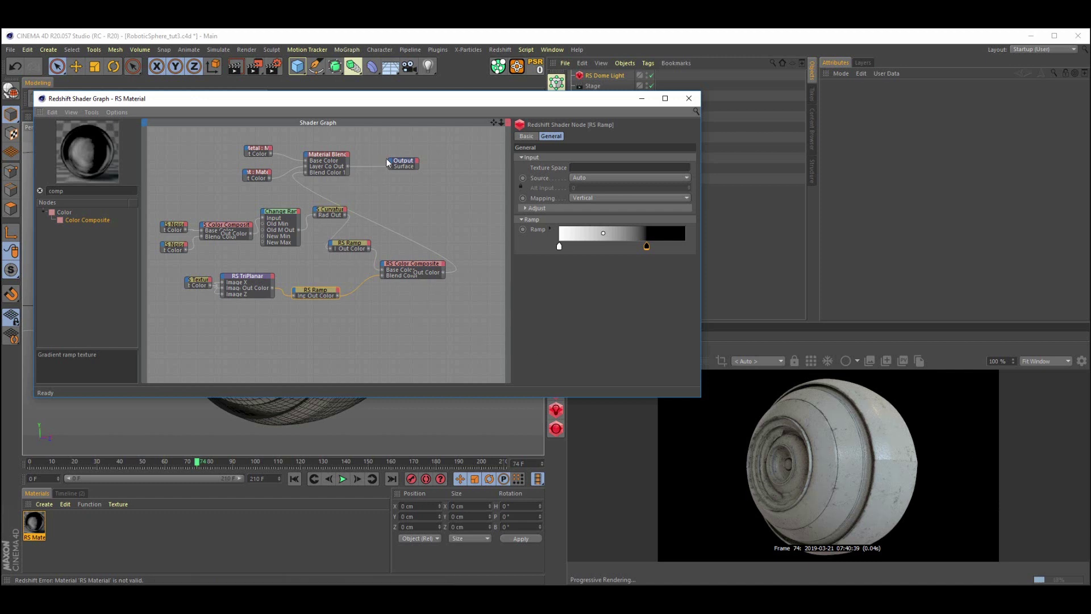
Move the Output node farther away from the Material Blender and shift the shader graph window slightly upward.
left_click_drag(415, 162, 482, 167)
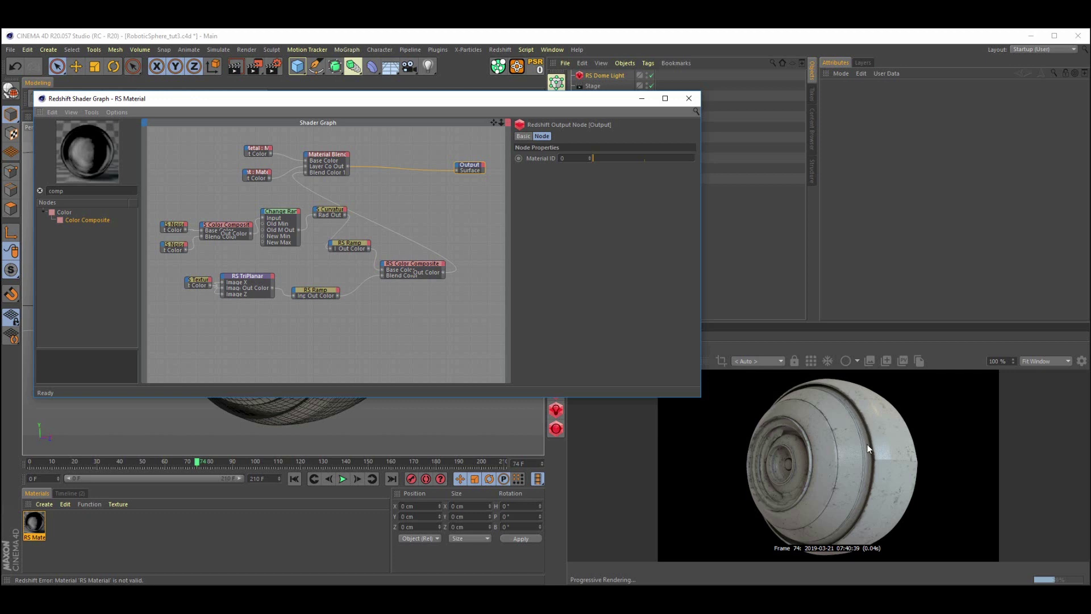
left_click(782, 494)
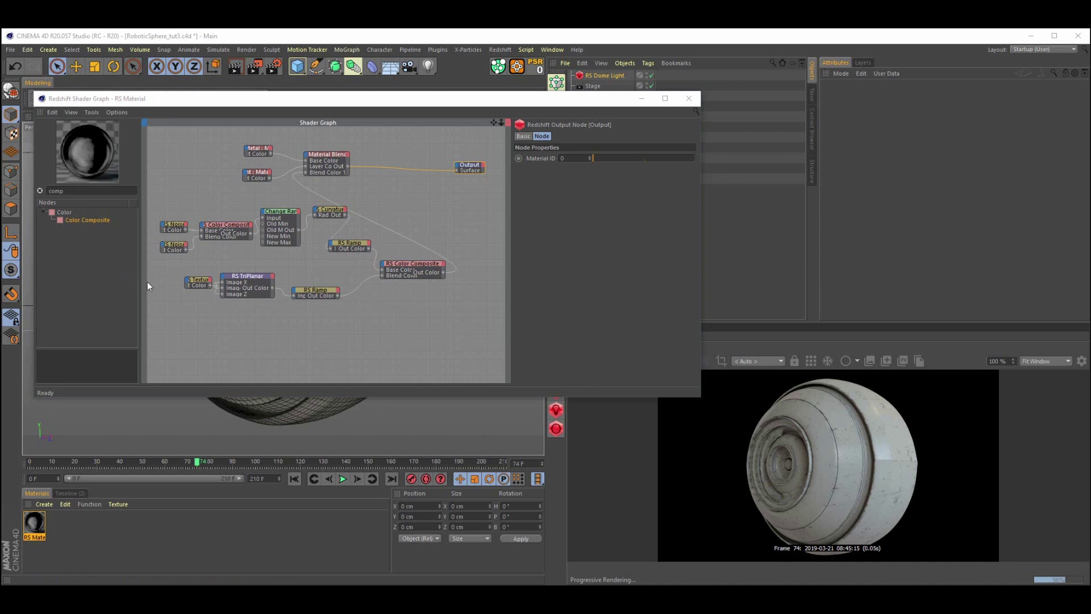
left_click_drag(522, 92, 522, 88)
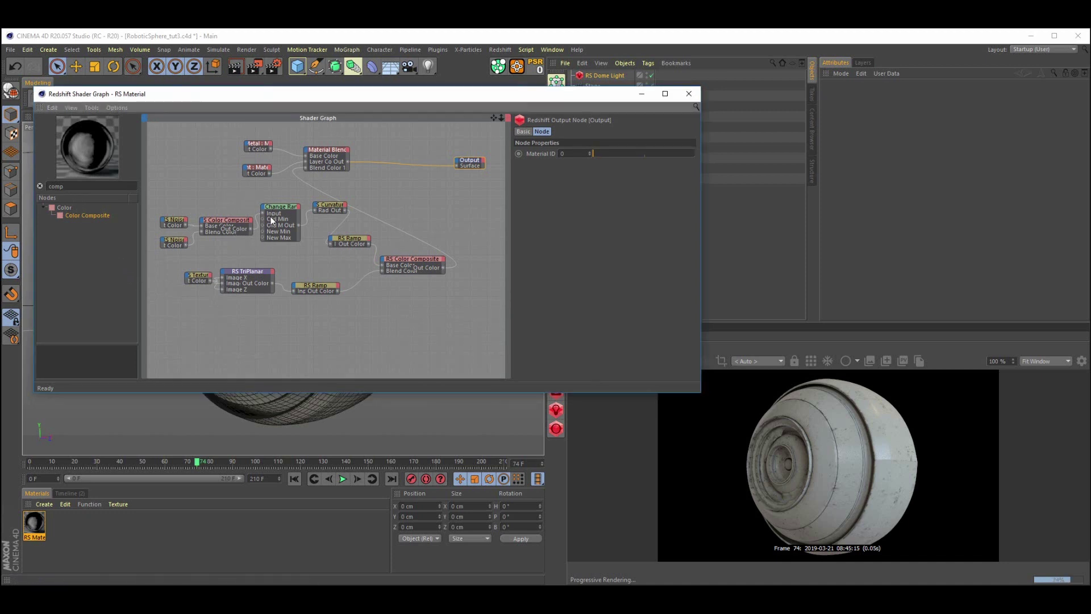
Duplicate the two Noise, Color Composite, Change Range and Curvature nodes and place the copies below the TriPlanar branch.
left_click_drag(170, 202, 322, 246)
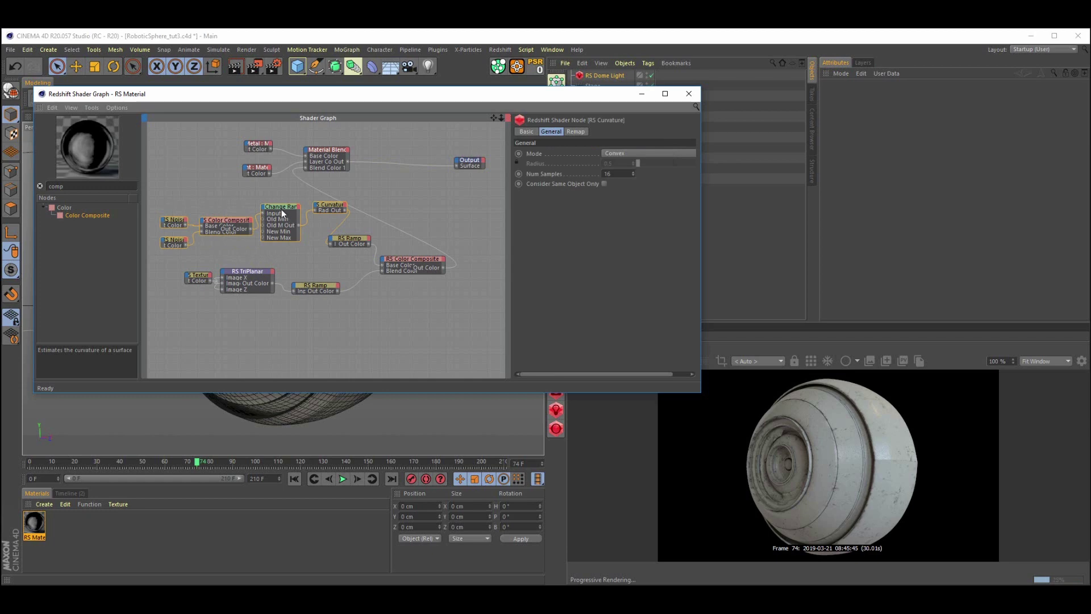
left_click_drag(279, 207, 293, 325, "ctrl")
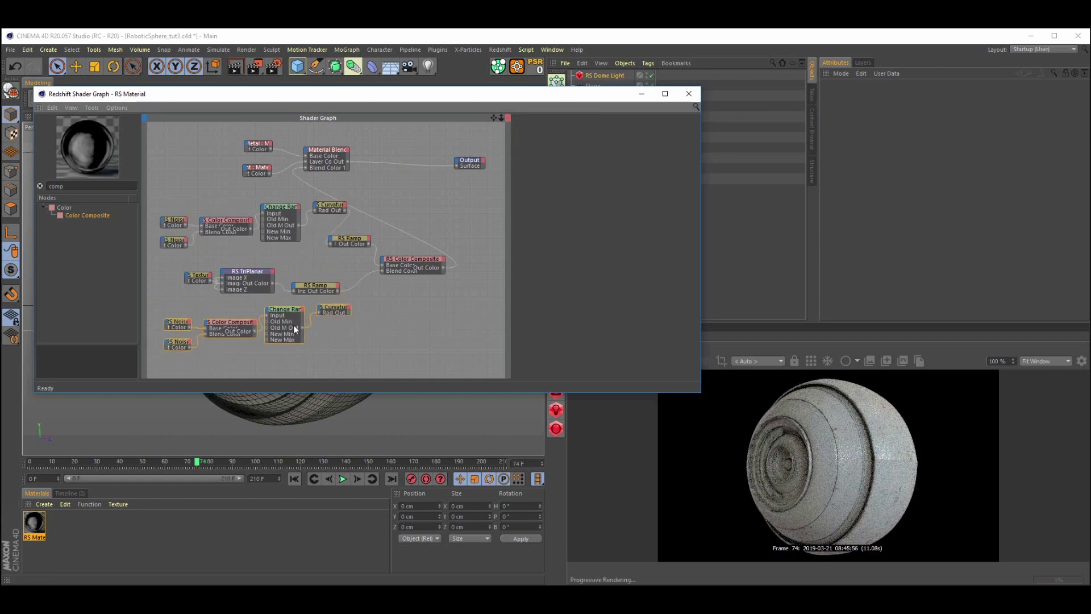
left_click(330, 306)
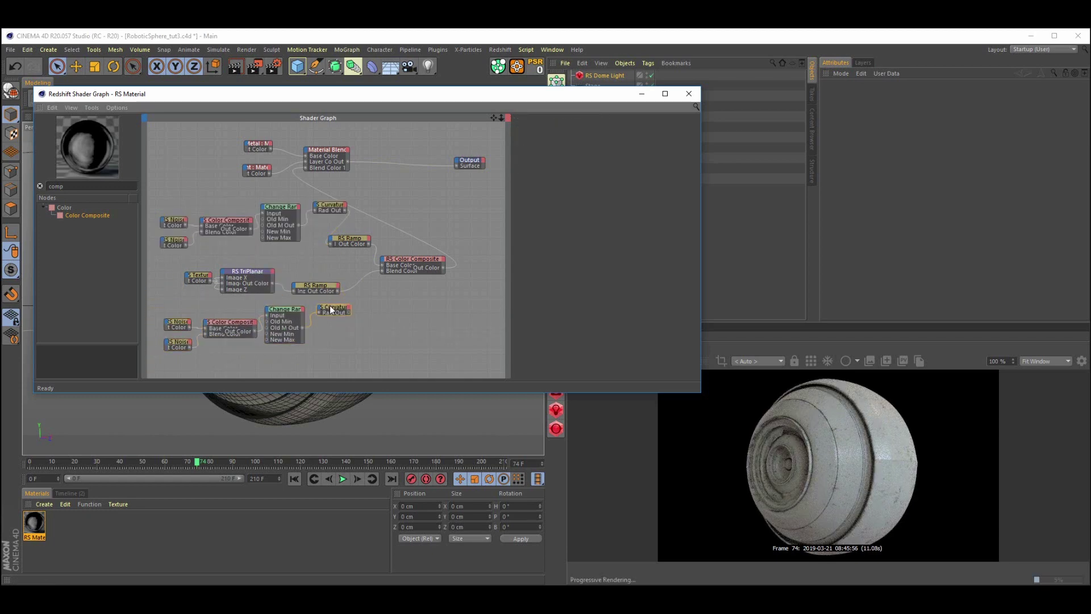
Set the coordinate Offset of the upper duplicated Noise node to 25, 12, 22.
left_click(179, 320)
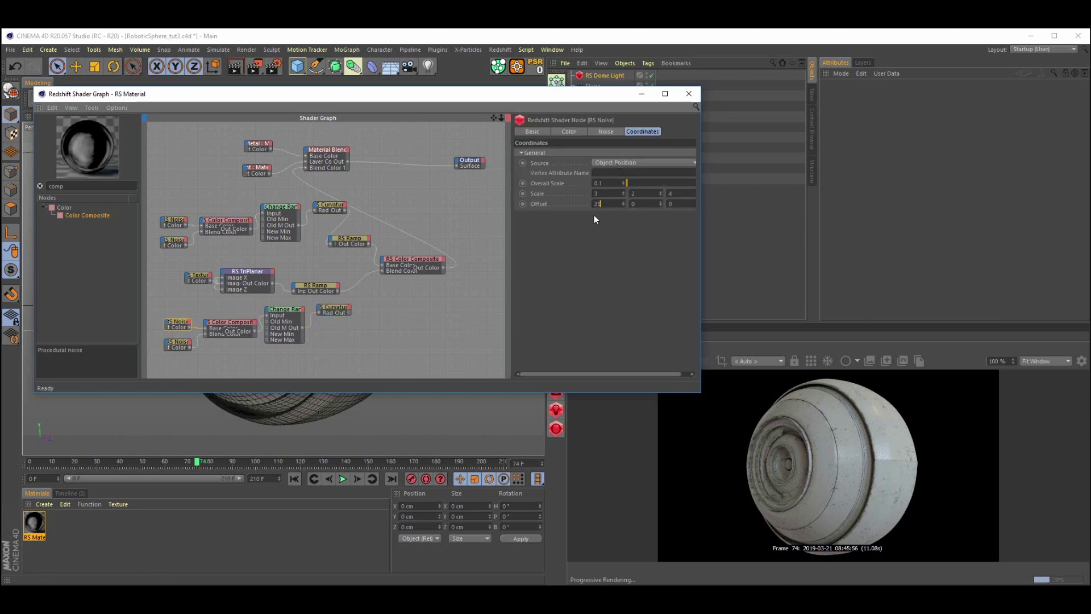
type("25")
left_click(640, 204)
type("12")
key("Return")
type("22")
key("Return")
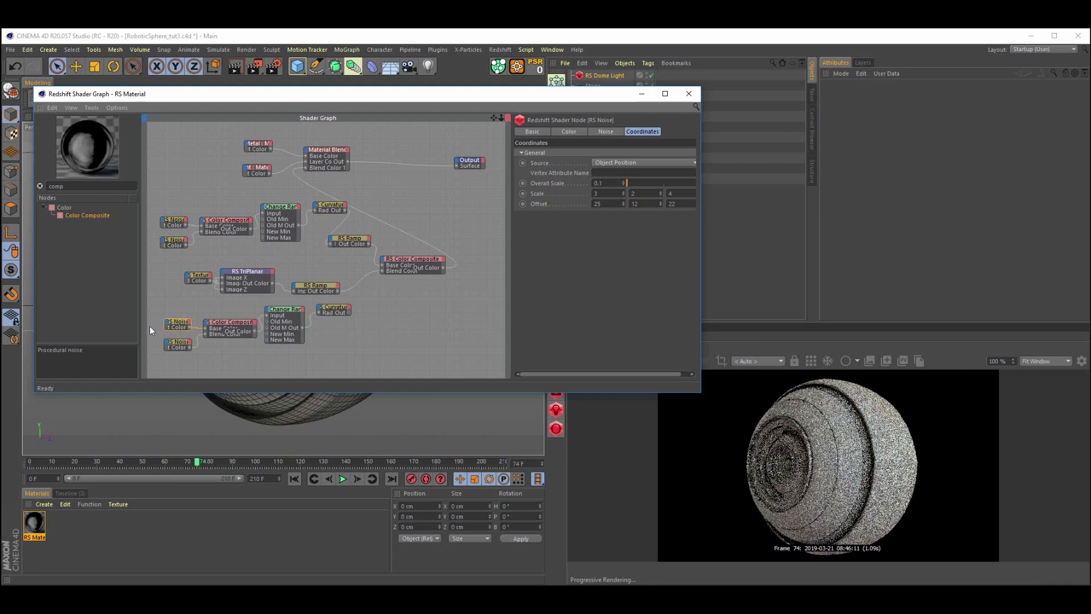
Change the coordinate Offset of the lower duplicated Noise node, entering 0 and 45 for the first two values.
left_click(181, 341)
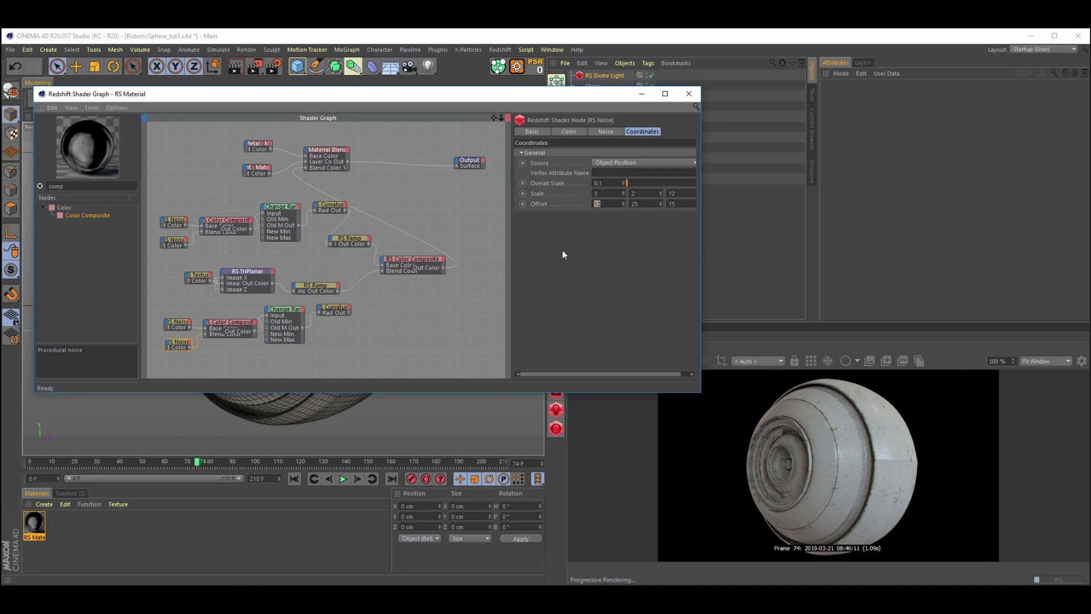
type("0")
key("Tab")
type("45")
key("Tab")
left_click_drag(679, 204, 659, 210)
Set the duplicated Curvature node's Mode to Concave and connect its output to the Output's Surface.
left_click_drag(329, 305, 328, 313)
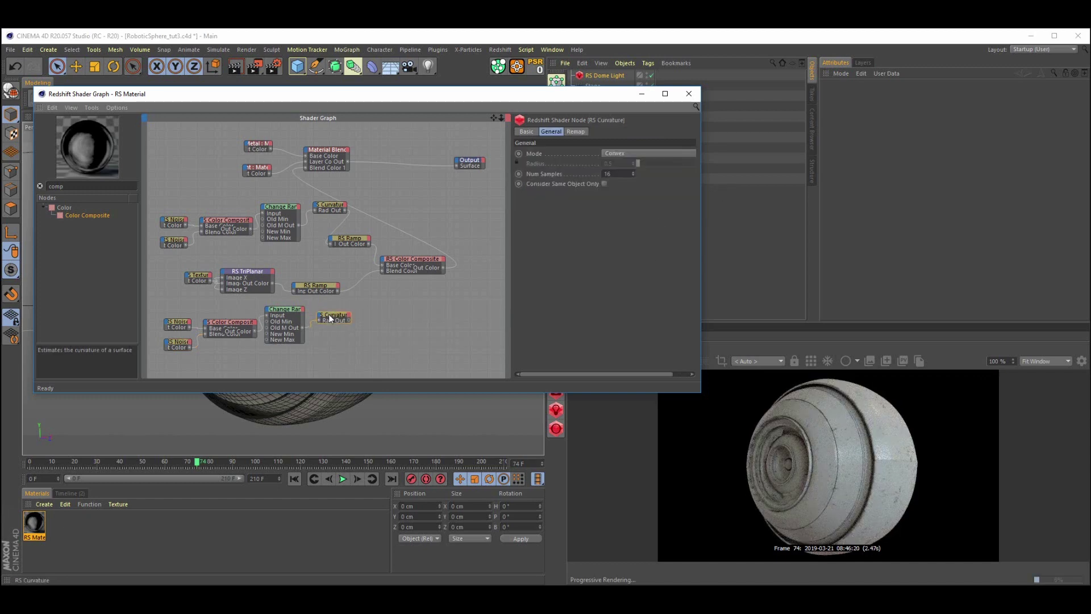
left_click(622, 153)
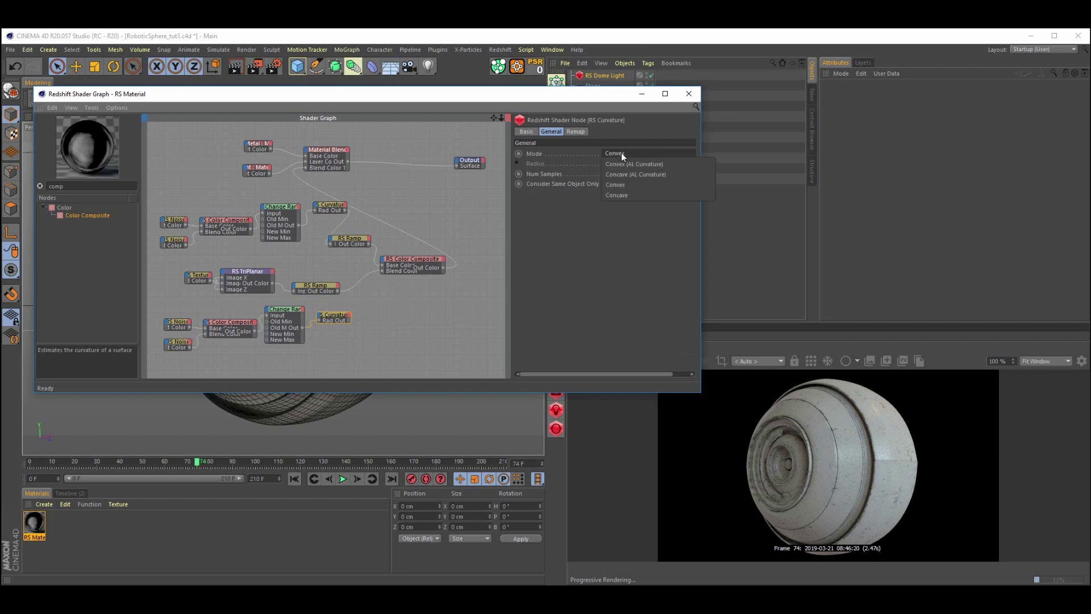
left_click(621, 196)
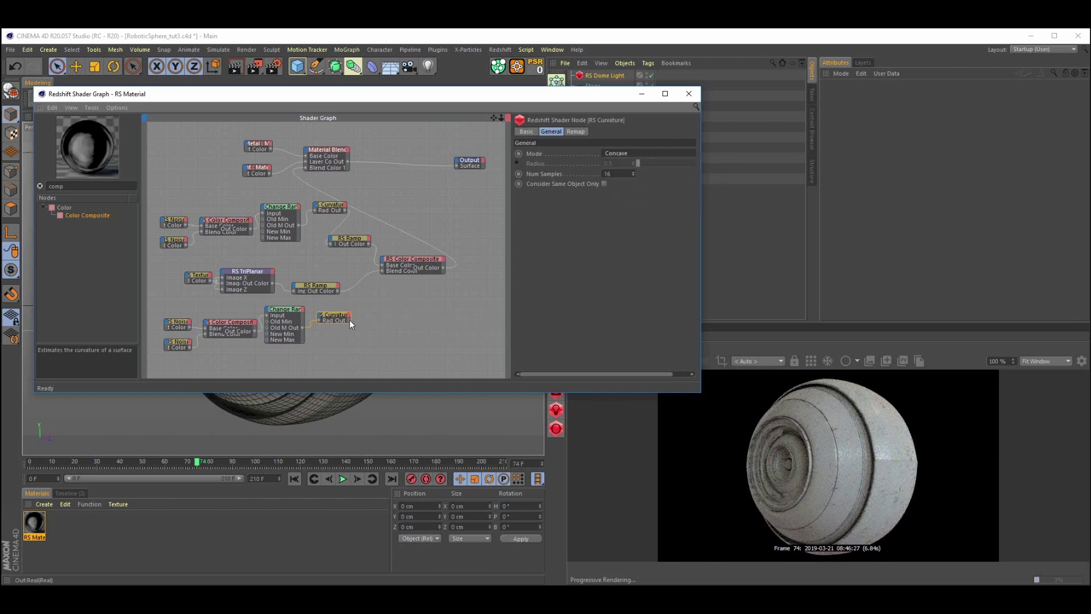
left_click_drag(440, 207, 455, 164)
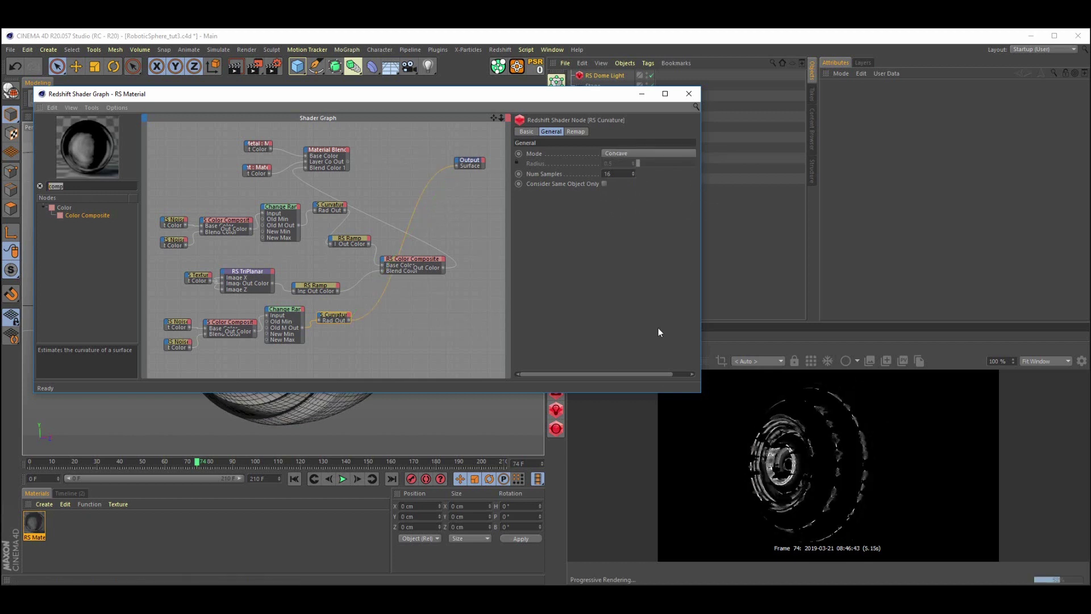
Add a Noise node, an AO node and a Ramp node in a row below the duplicated branch.
type("noise")
left_click_drag(66, 216, 196, 368)
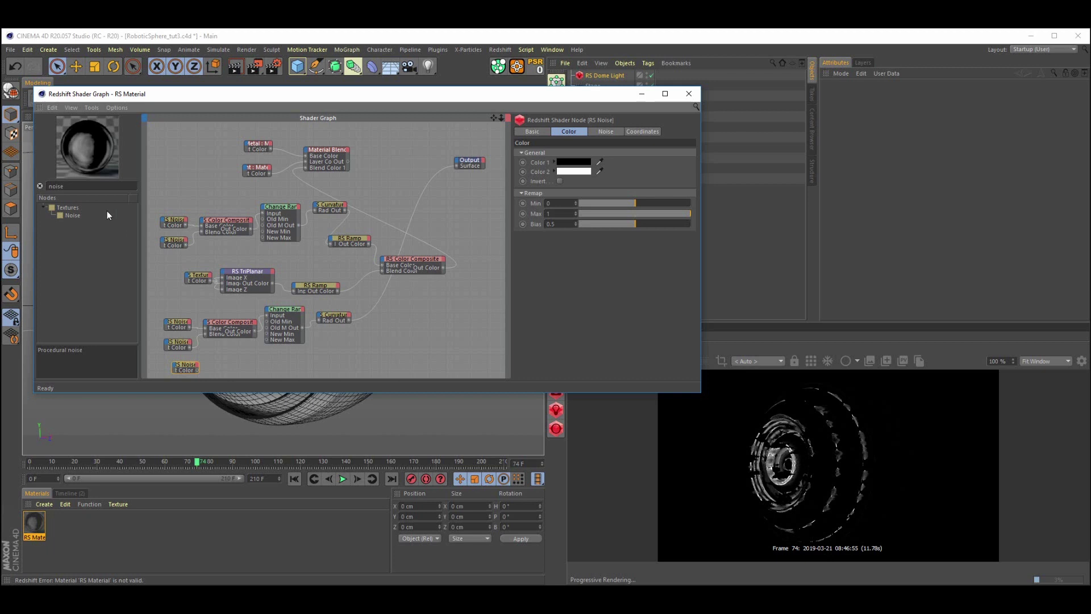
double_click(69, 186)
type("ao")
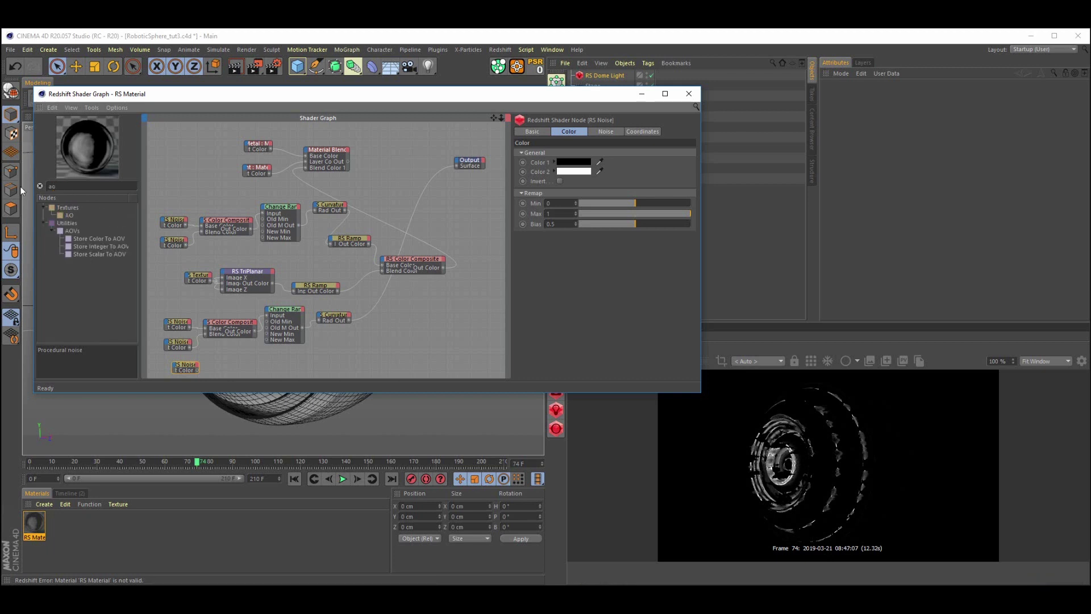
left_click_drag(56, 214, 227, 364)
left_click_drag(69, 186, 14, 188)
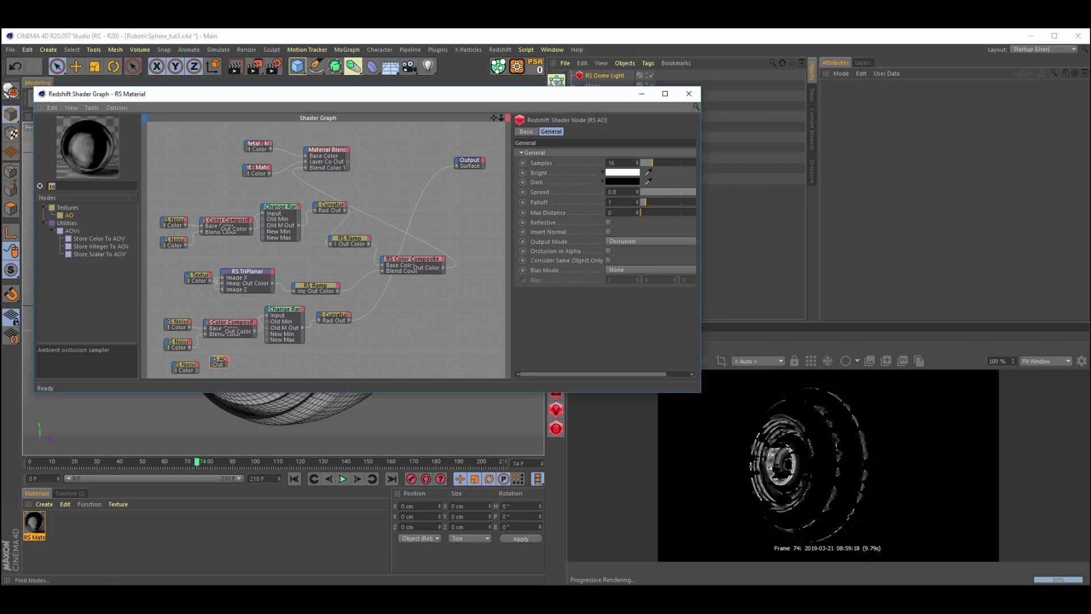
type("ramp")
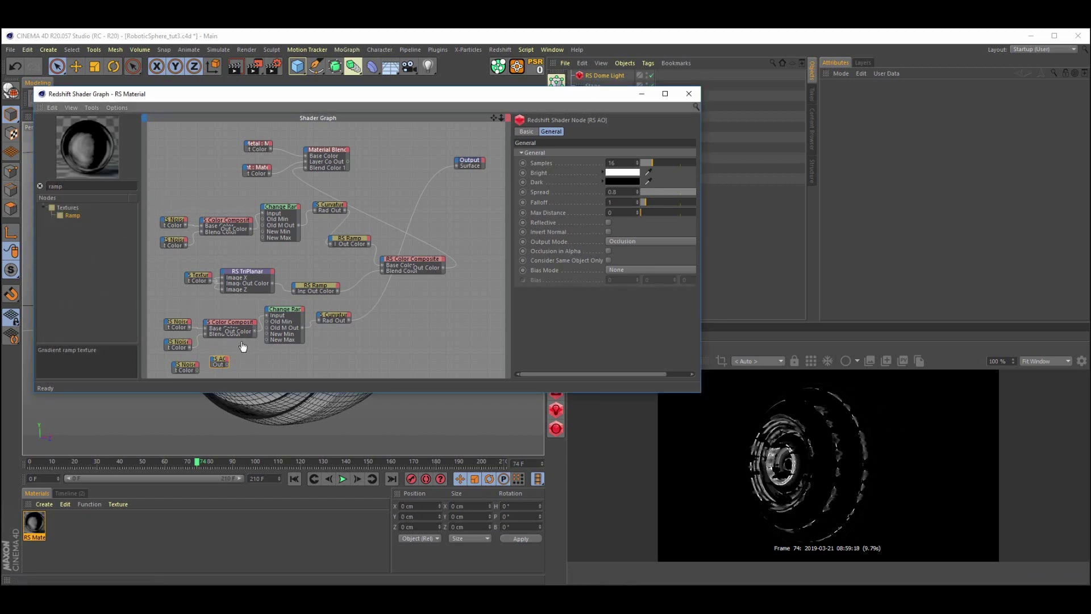
left_click_drag(242, 346, 260, 366)
Connect the new Noise to the AO node's Bright input and the AO output to the new Ramp's Input, spacing out the nodes.
left_click(211, 361)
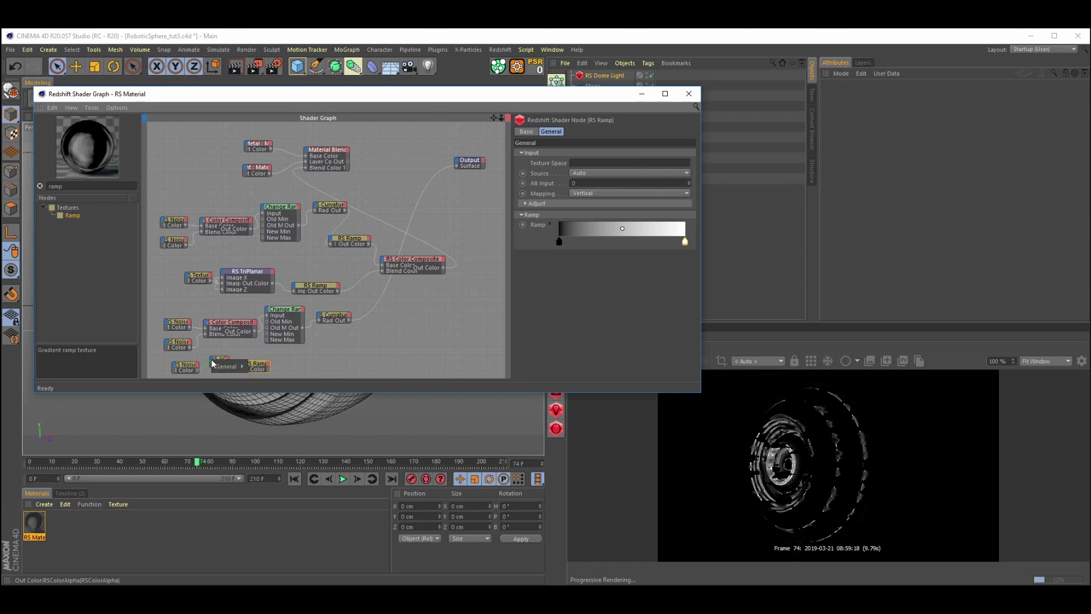
mouse_move(224, 366)
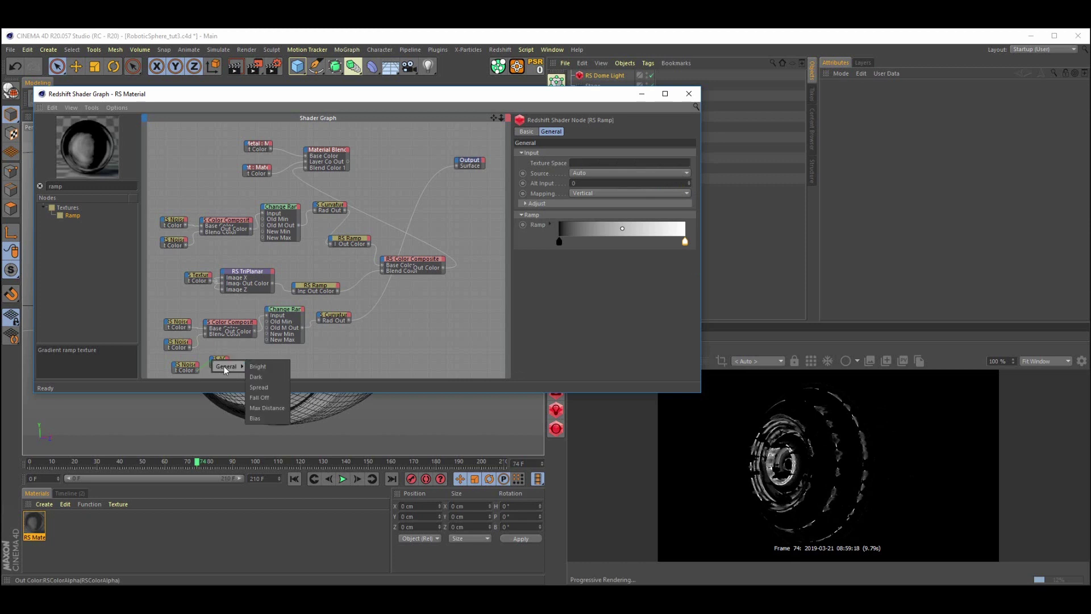
left_click(260, 366)
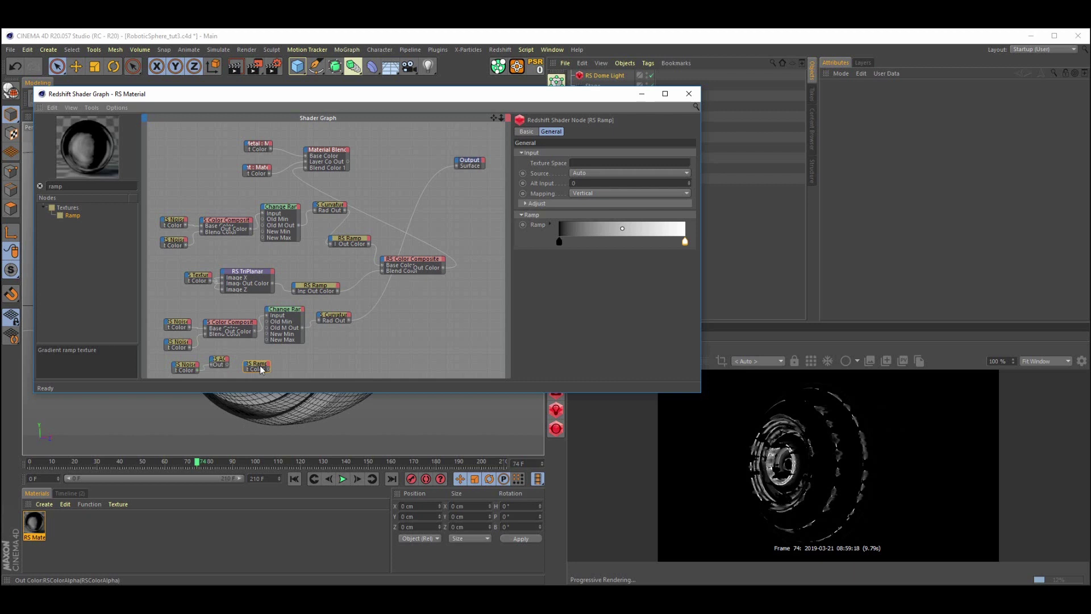
left_click_drag(245, 366, 295, 359)
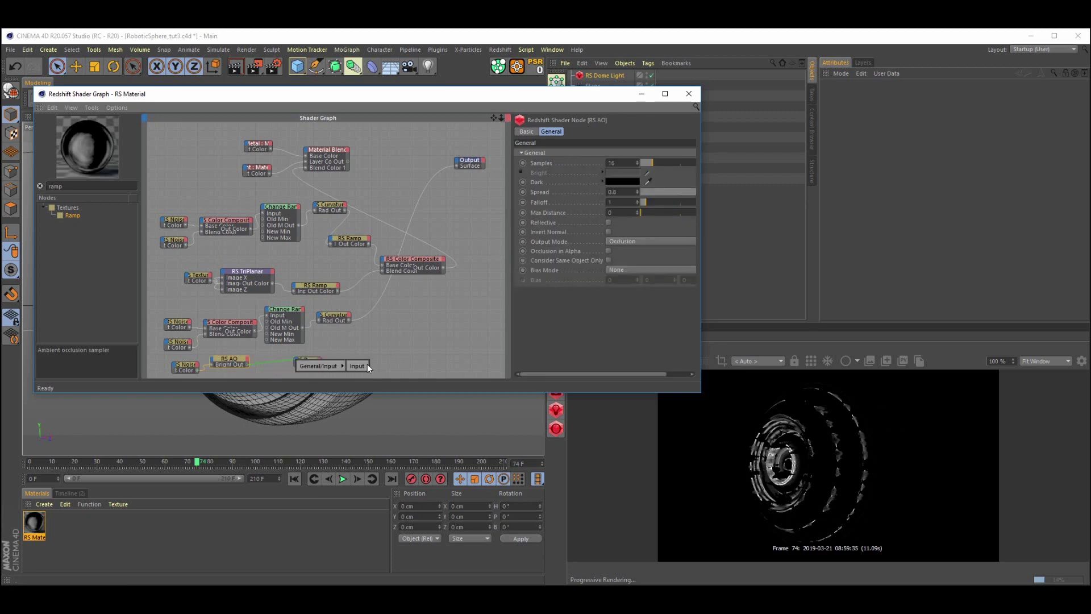
left_click(367, 366)
left_click_drag(195, 364, 190, 364)
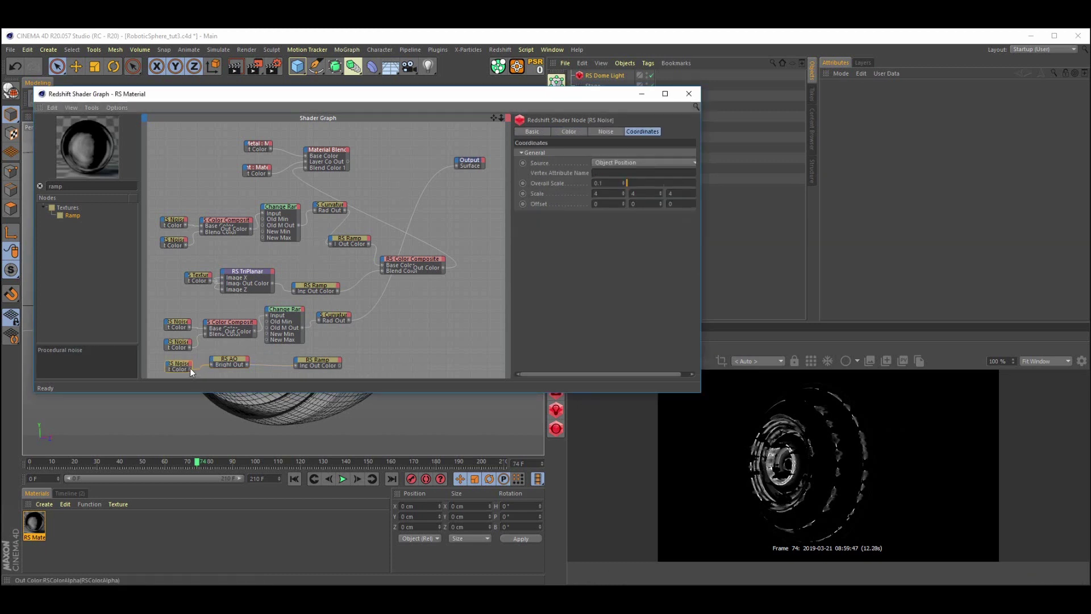
Preview the AO branch's Noise through the Output's Surface, then raise its colour remap Min and lower its Max for stronger contrast.
left_click_drag(189, 367, 457, 164)
left_click(602, 131)
left_click_drag(595, 183, 569, 185)
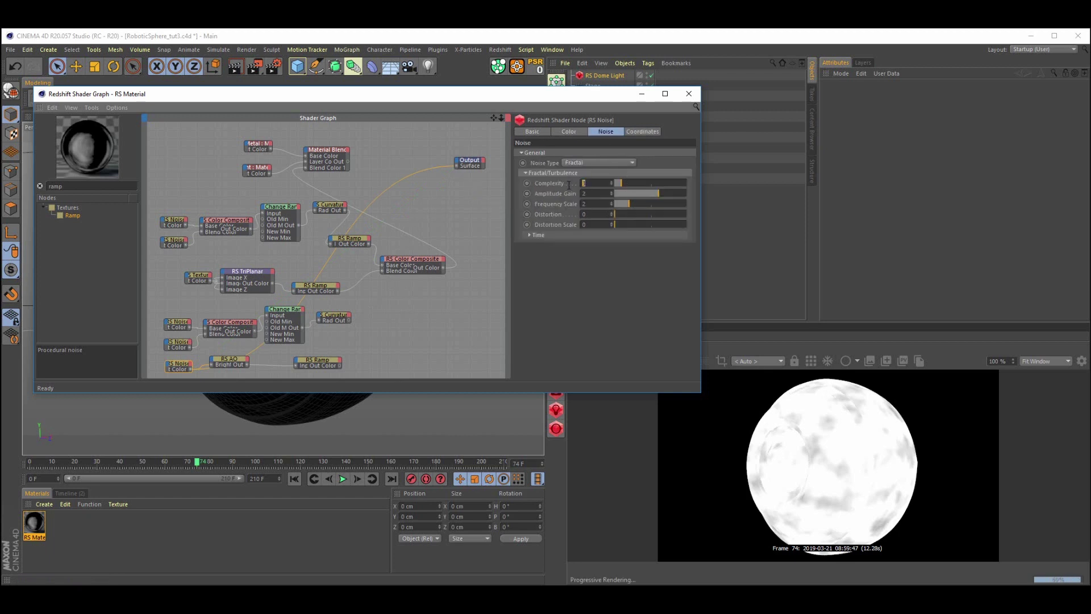
left_click(569, 131)
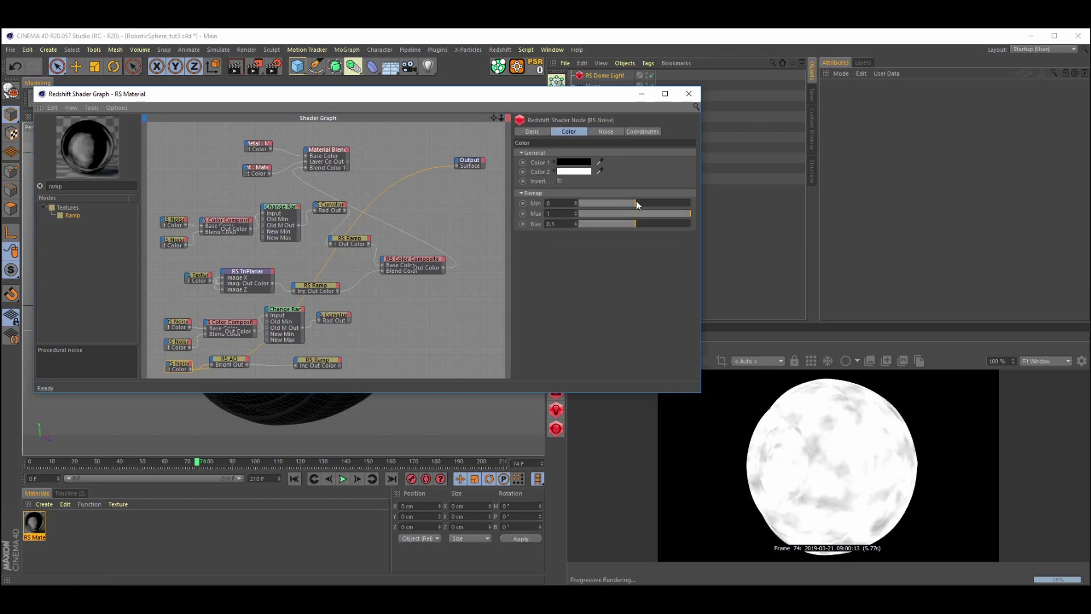
left_click_drag(648, 203, 651, 203)
left_click(682, 213)
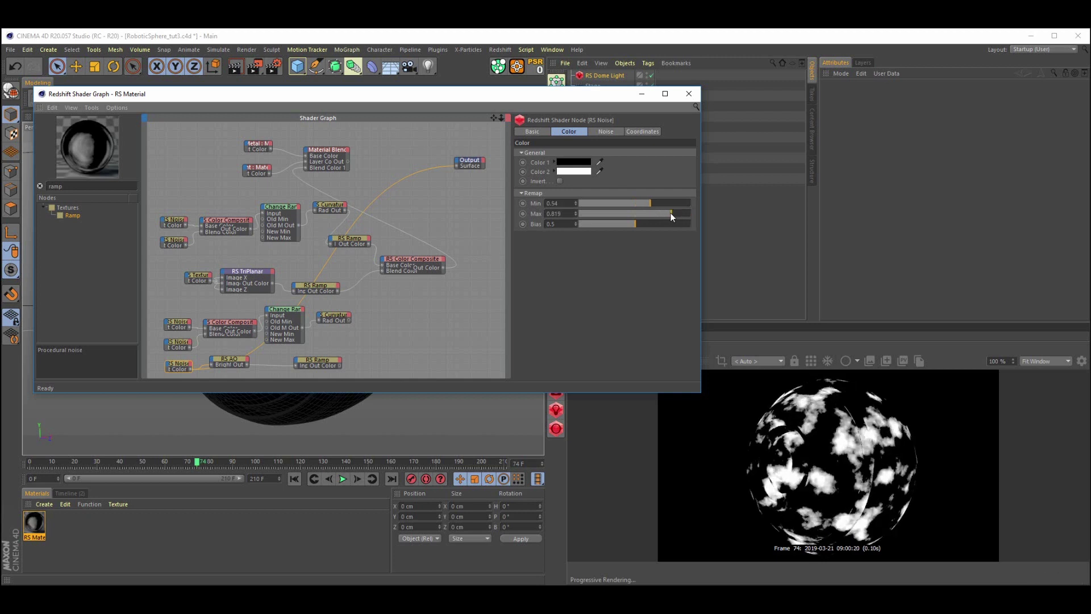
Connect the AO branch's Ramp to the Output's Surface, reverse its gradient to white-to-black, and move the black knot to about 20 percent.
left_click(339, 365)
left_click_drag(339, 365, 456, 165)
right_click(647, 228)
left_click(655, 239)
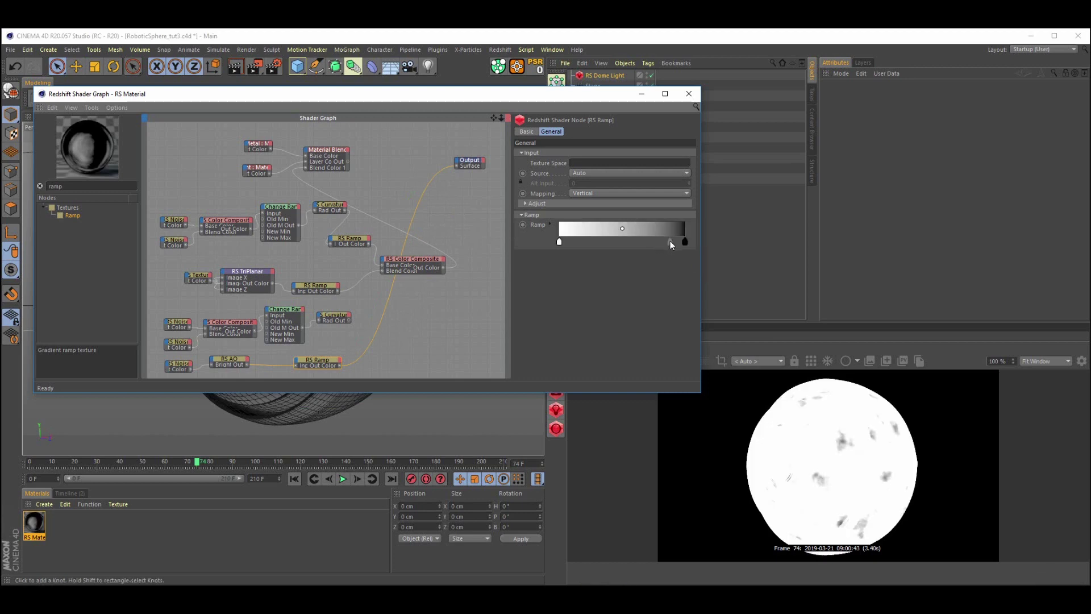
left_click_drag(670, 242, 584, 244)
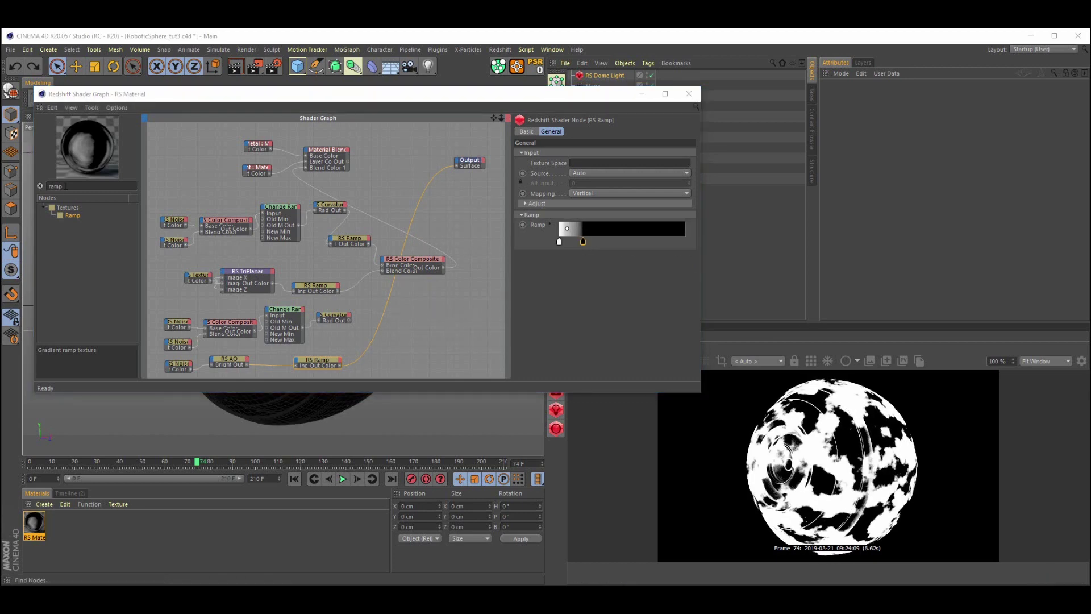
Add a Color Composite node, connecting the AO Ramp to its Blend Color and the lower Curvature to its Base Color.
double_click(65, 185)
type("comp")
left_click_drag(61, 216, 392, 358)
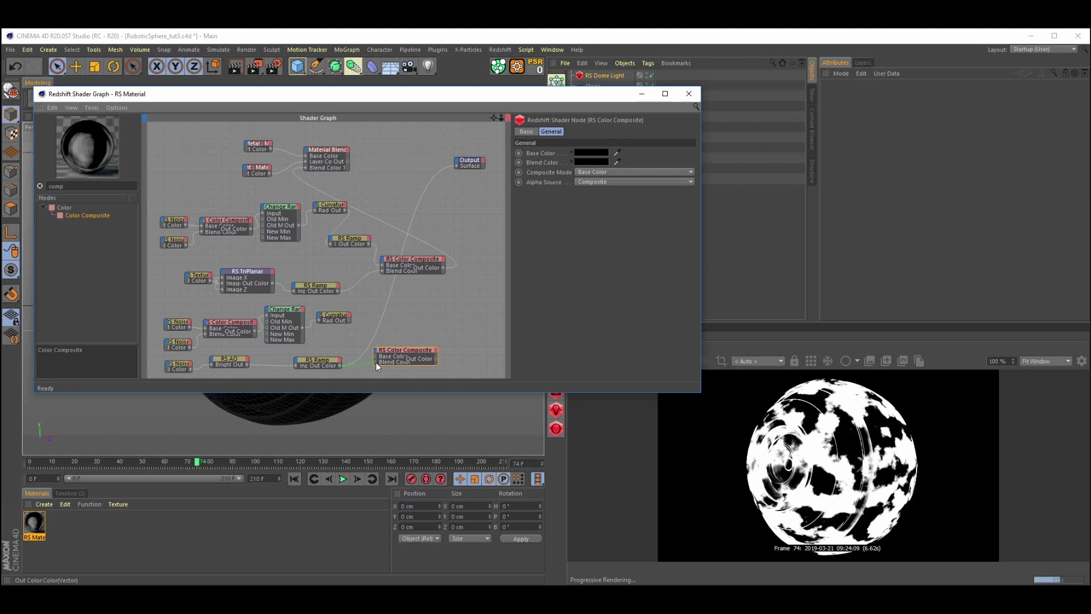
left_click_drag(376, 362, 375, 361)
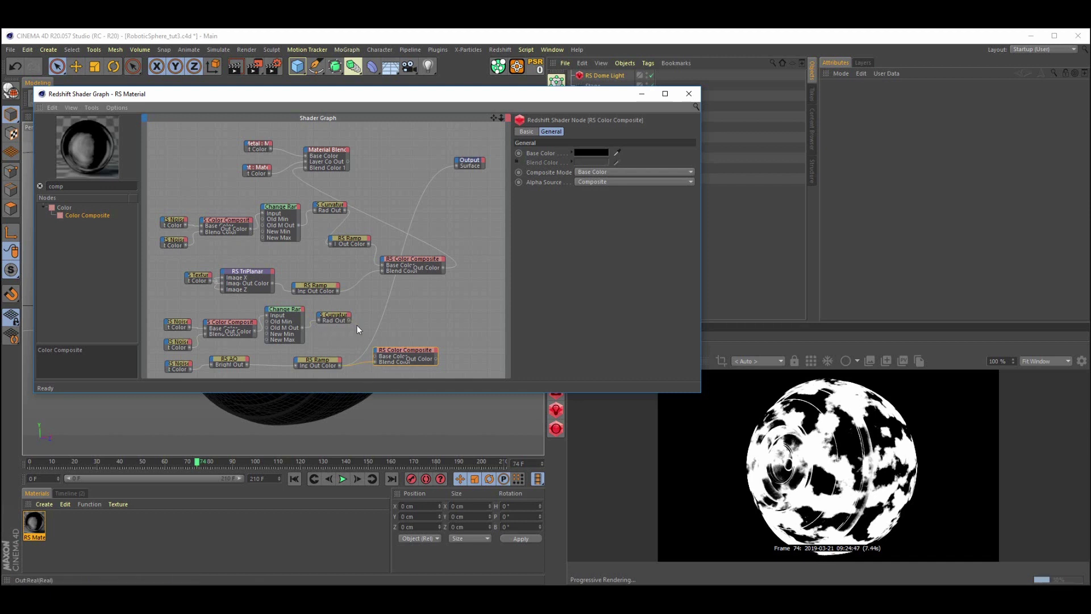
left_click_drag(372, 358, 376, 357)
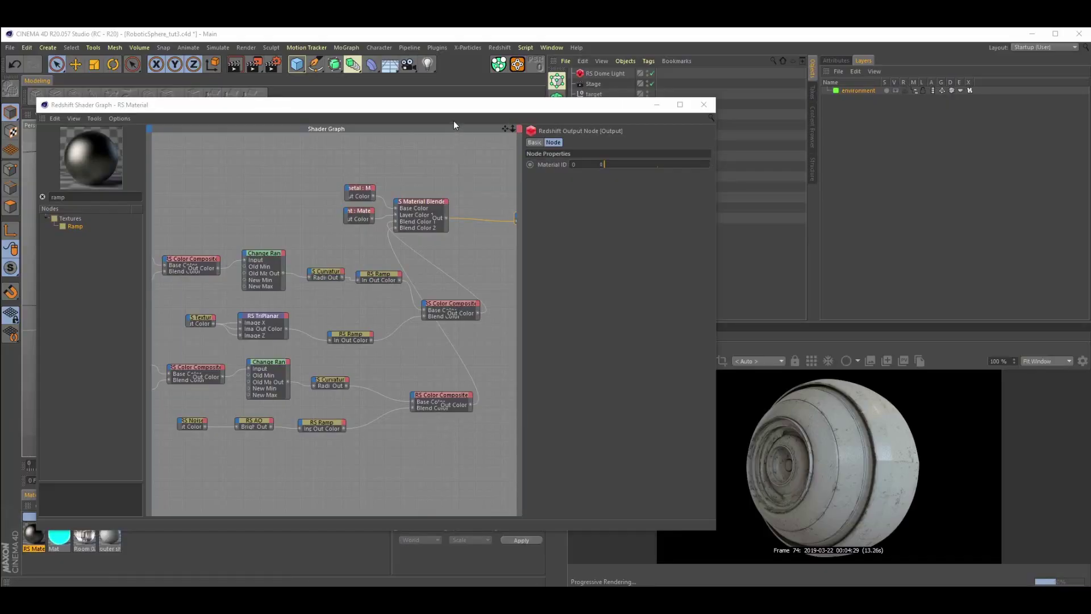
Duplicate the paint Material node directly below the original and rename the copy "dirt".
left_click_drag(450, 108, 434, 109)
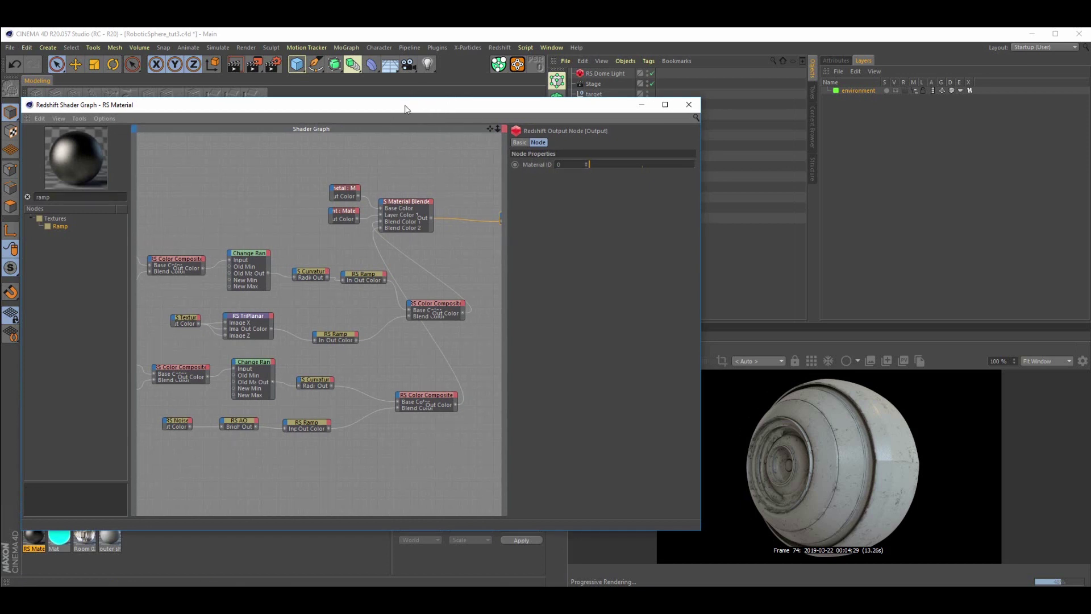
left_click_drag(403, 108, 402, 99)
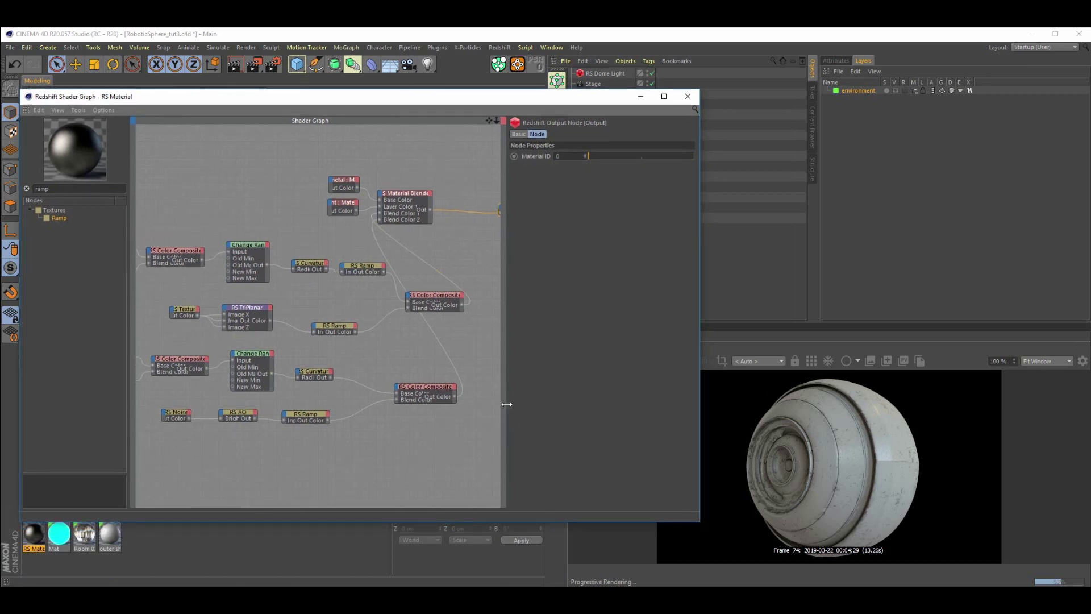
left_click_drag(504, 407, 571, 395)
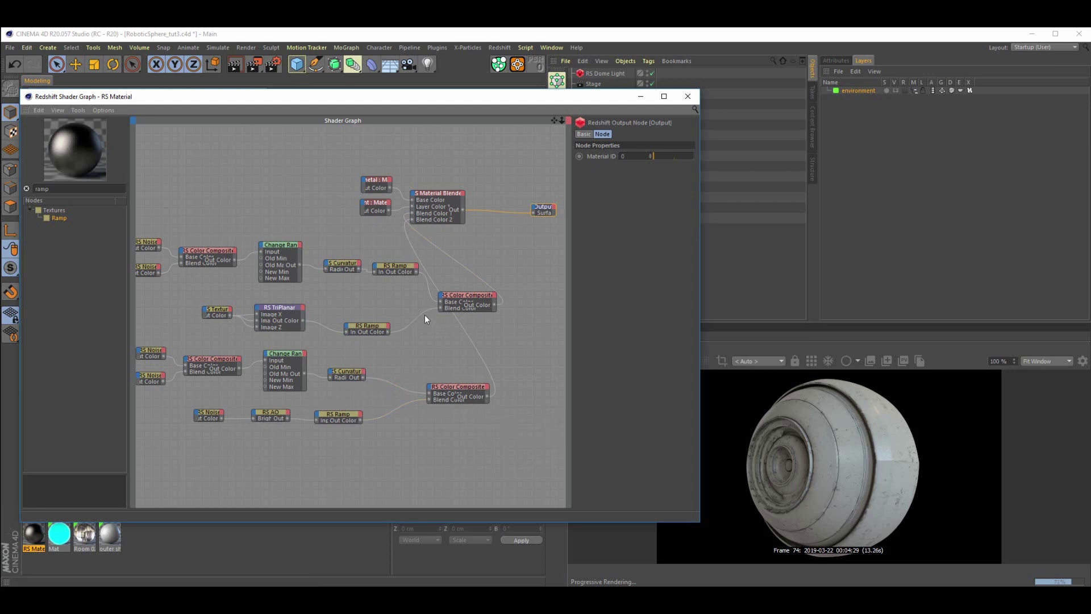
left_click(375, 205)
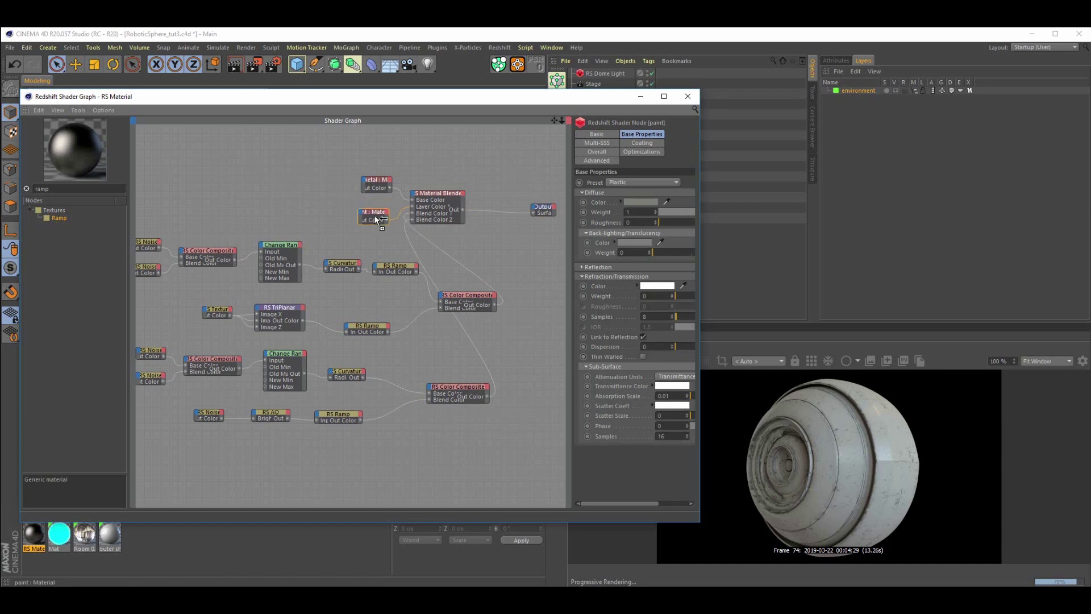
left_click_drag(376, 213, 375, 233, "ctrl")
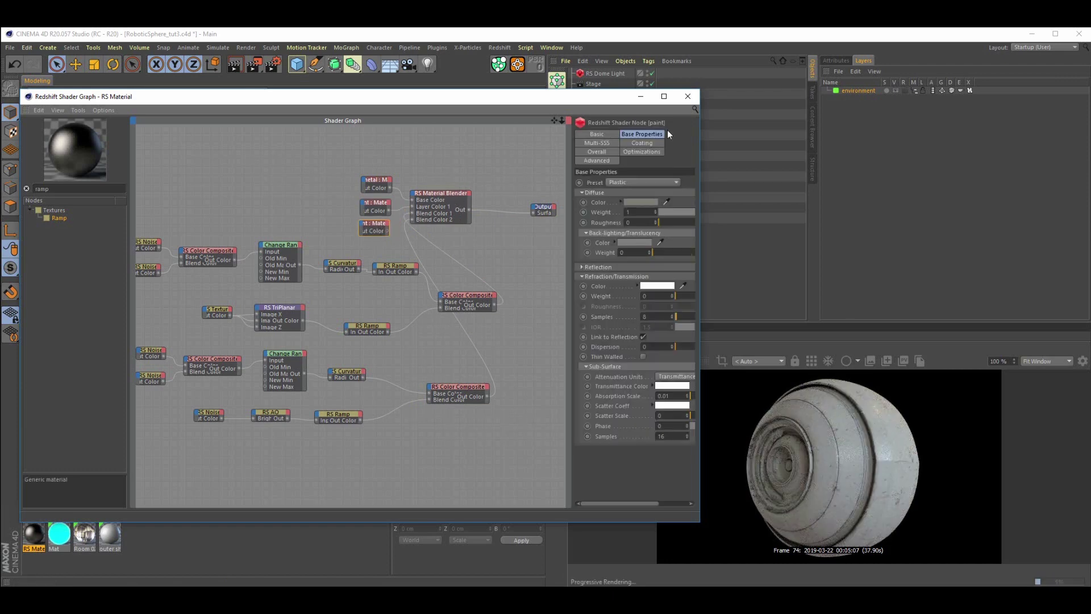
left_click(603, 135)
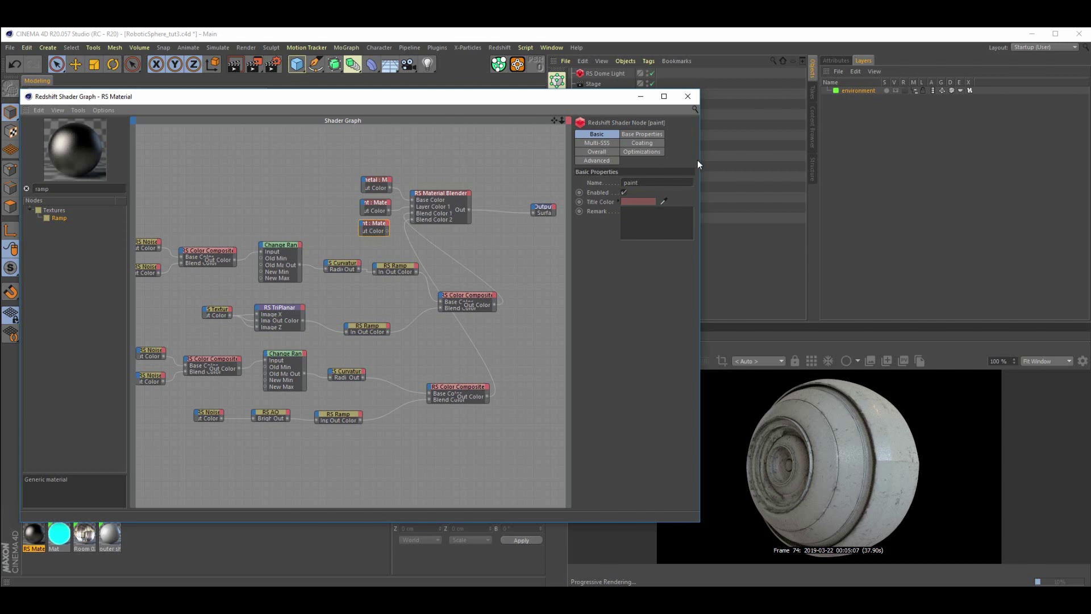
left_click_drag(700, 160, 911, 161)
double_click(806, 175)
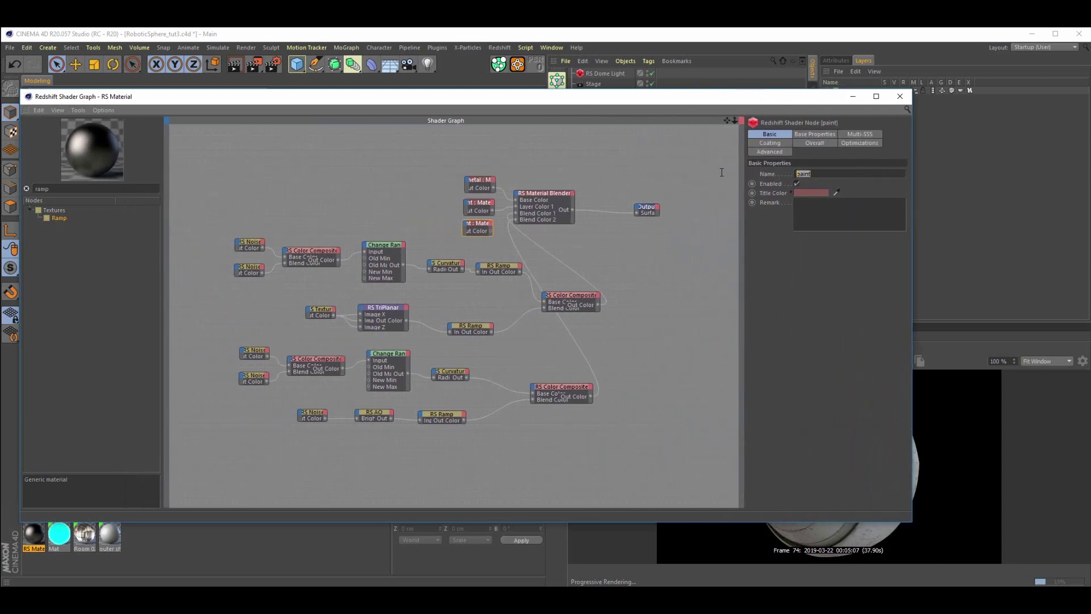
type("cirt")
Set the dirt material's Reflection Weight to 0 in its base properties.
left_click(806, 134)
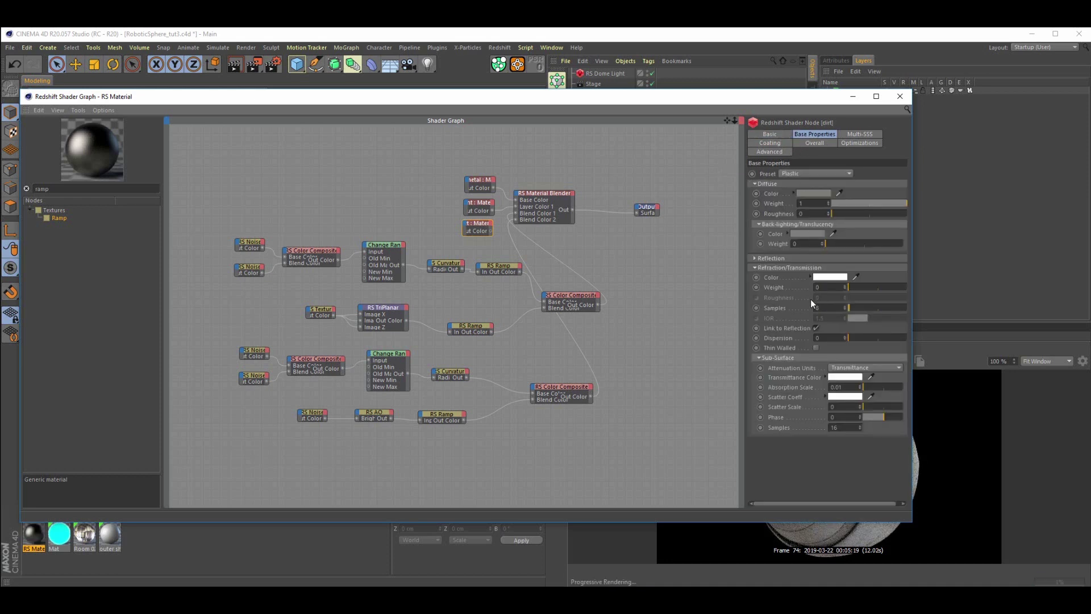
left_click(753, 267)
left_click(754, 258)
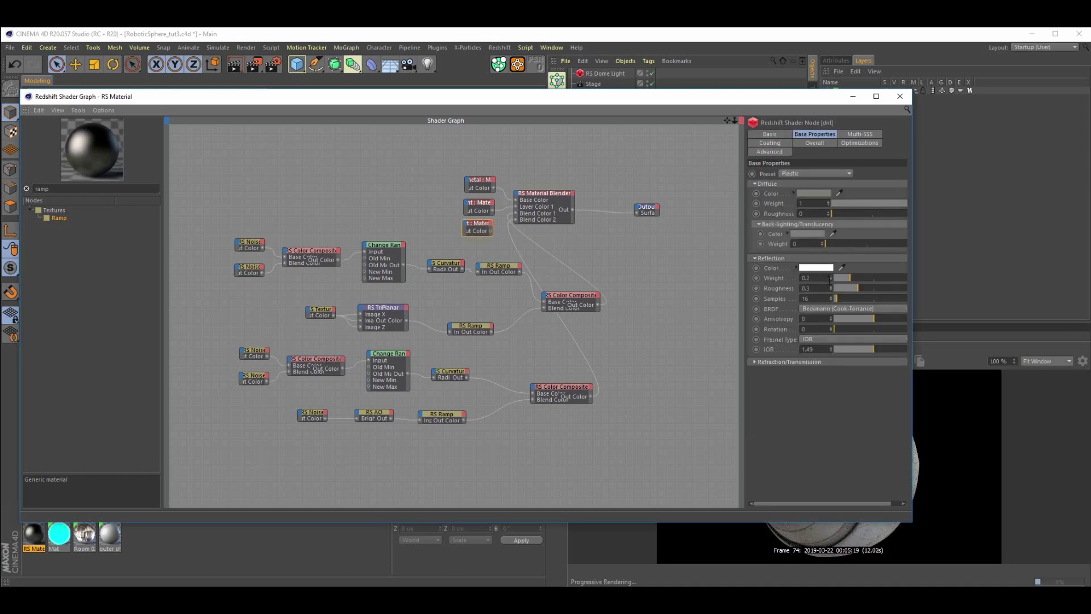
double_click(809, 278)
key("Return")
Connect the dirt material directly to the Output's Surface and set its Diffuse Color to magenta, with hue about 300°, saturation 96% and value 87%.
left_click_drag(791, 98, 589, 98)
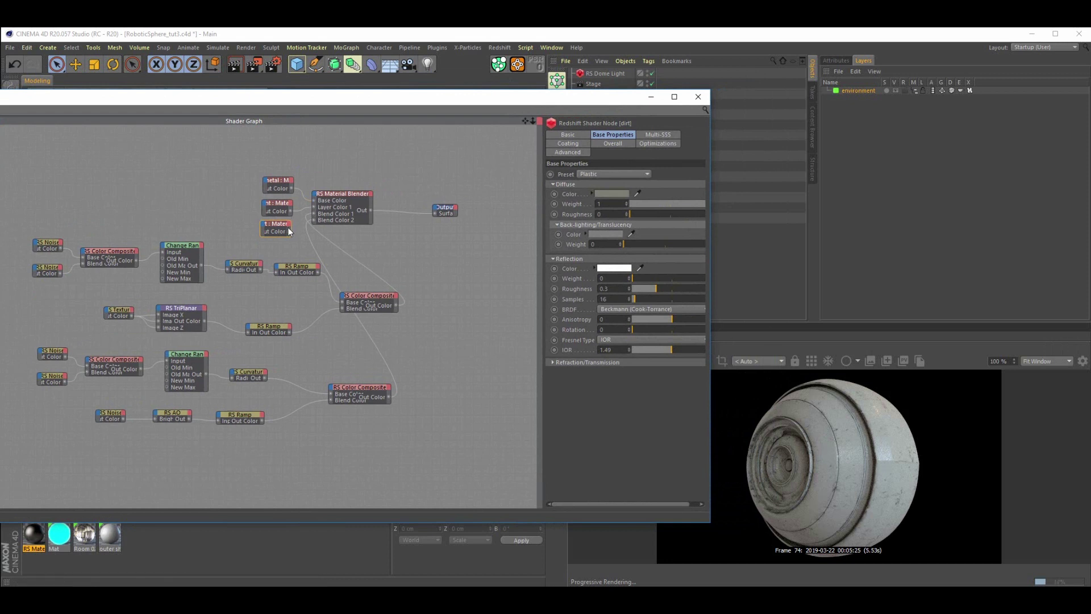
left_click_drag(369, 219, 434, 214)
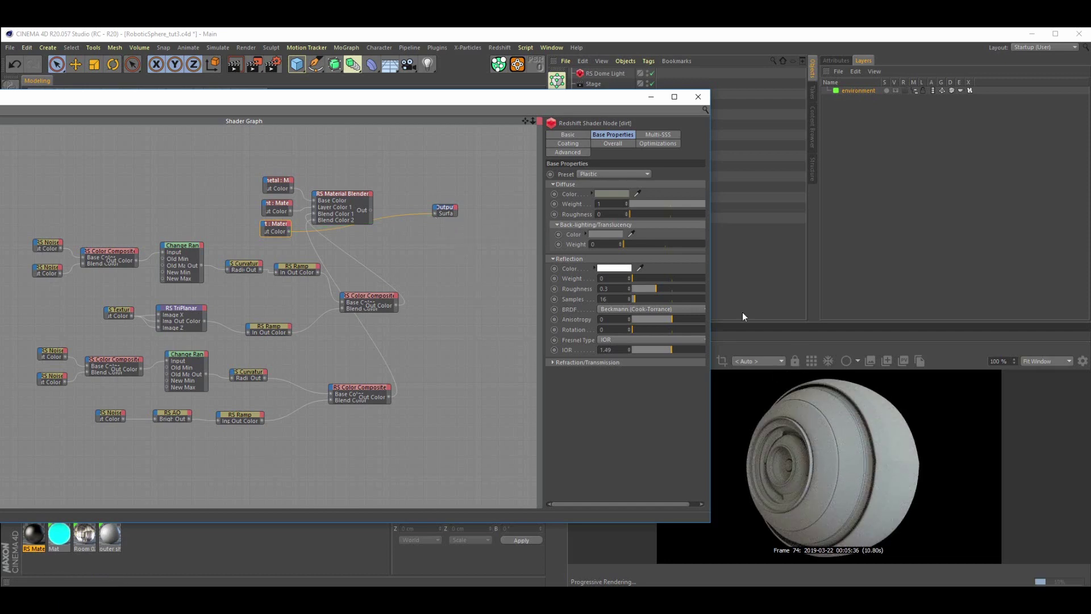
left_click(600, 193)
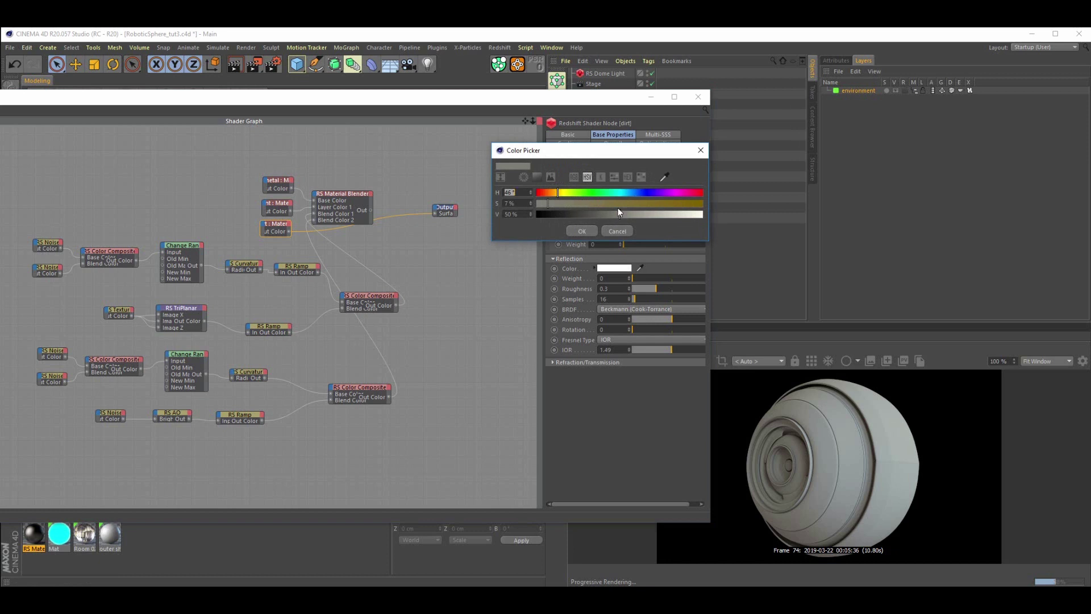
left_click(676, 192)
left_click(696, 203)
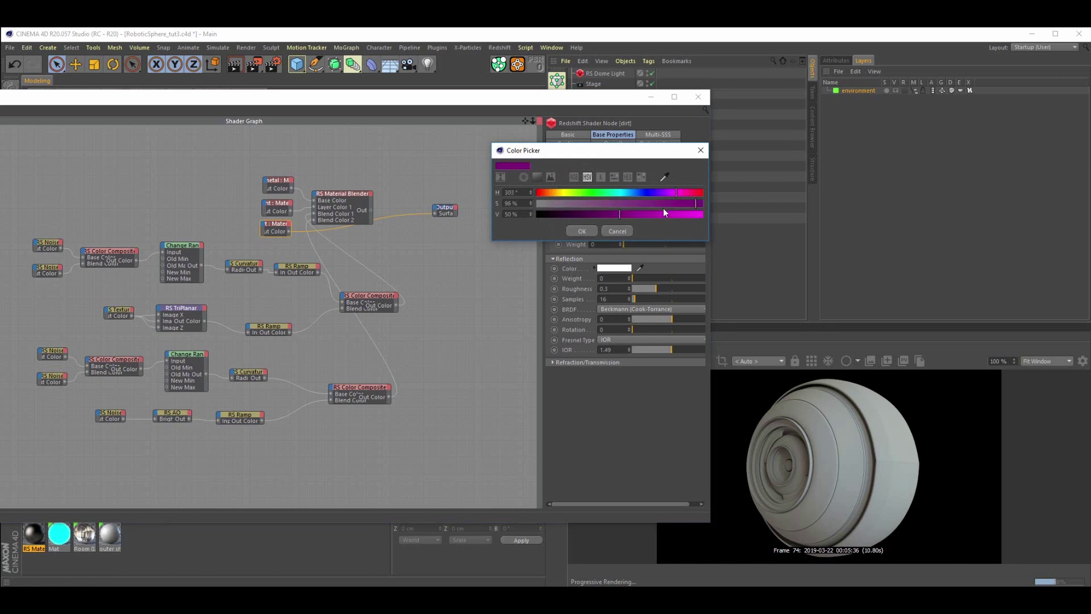
left_click(681, 213)
left_click(584, 231)
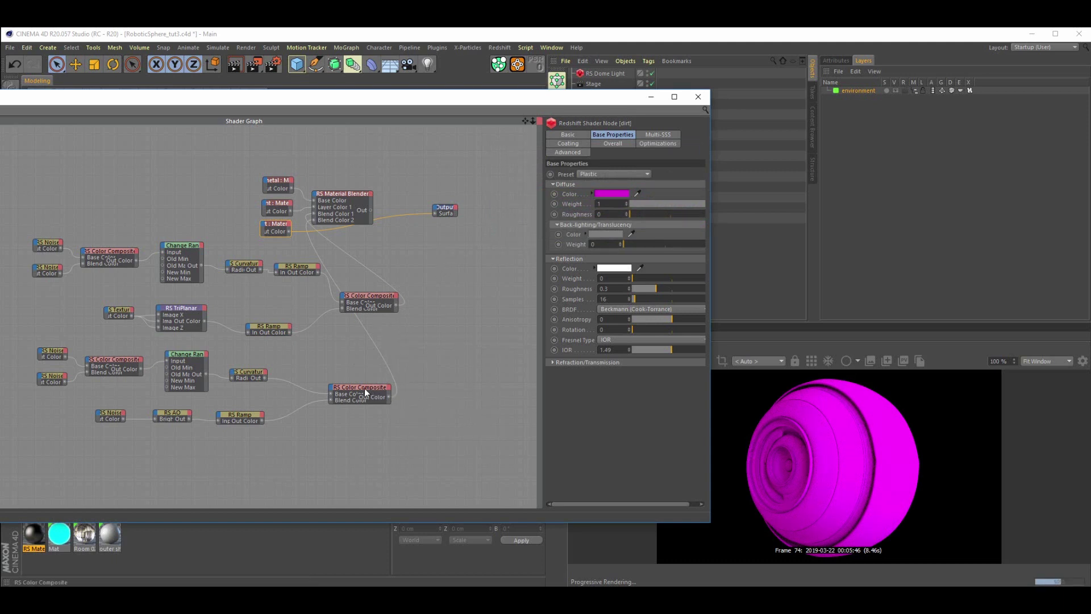
Insert a Ramp node between the lower Curvature node and the Base Color of the lower Color Composite, making room for it.
left_click_drag(363, 389, 376, 391)
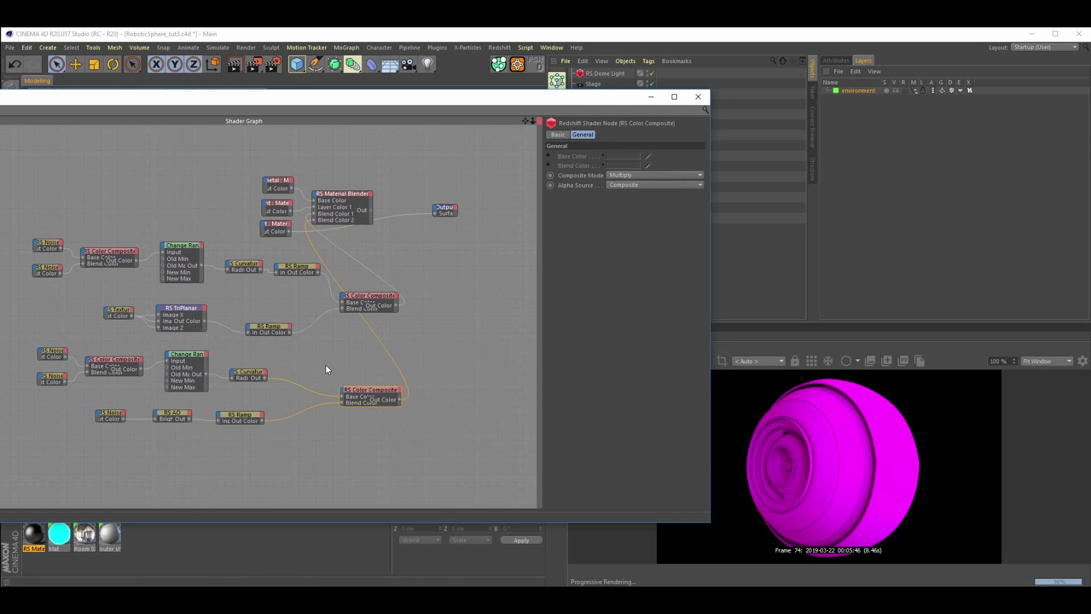
left_click(313, 376)
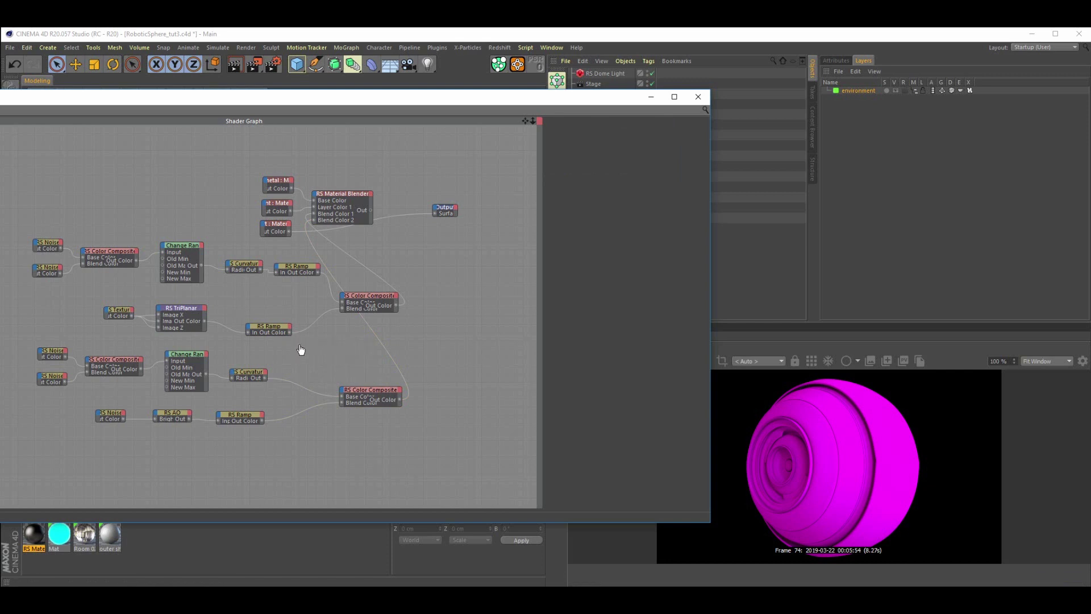
key("ctrl+v")
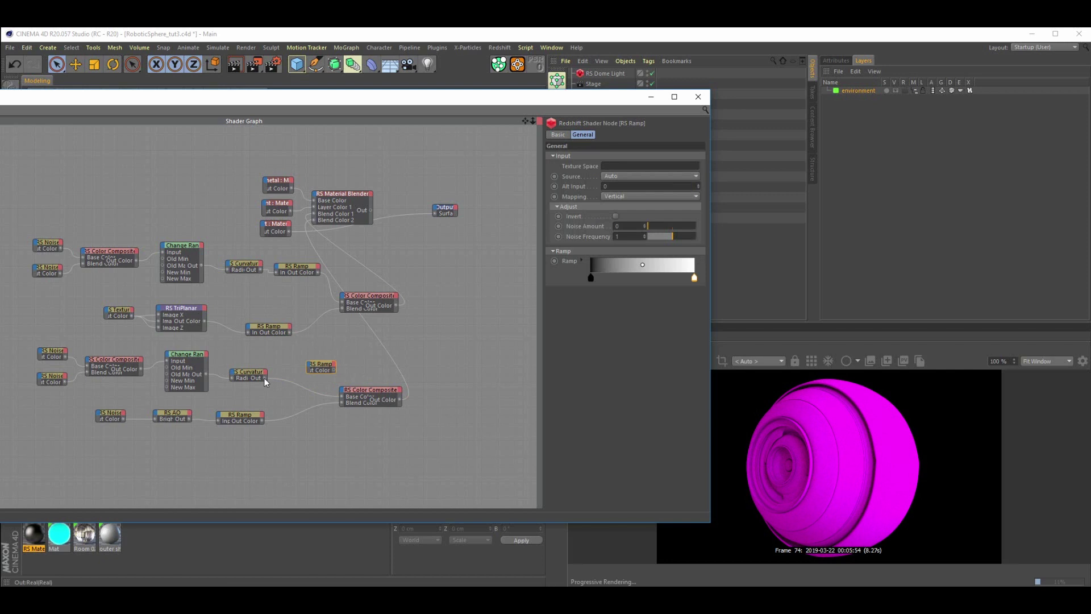
left_click_drag(264, 377, 342, 399)
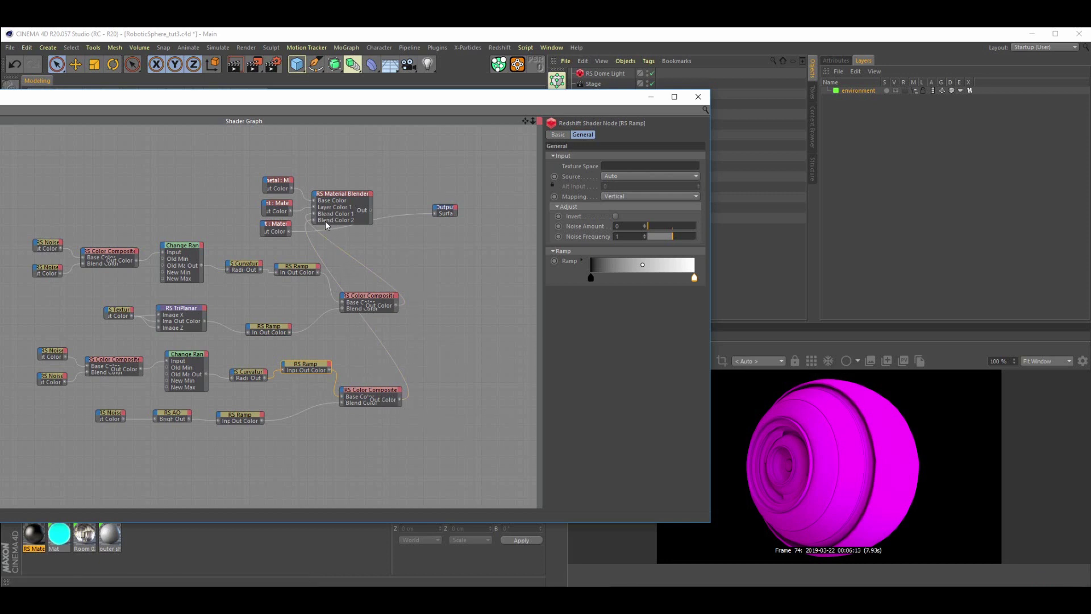
Connect the dirt material to the Material Blender's Layer Color 2 and the Blender's output to the Output's Surface.
mouse_move(331, 196)
left_mouse_down()
mouse_move(341, 186)
mouse_move(333, 187)
mouse_move(343, 195)
left_mouse_up()
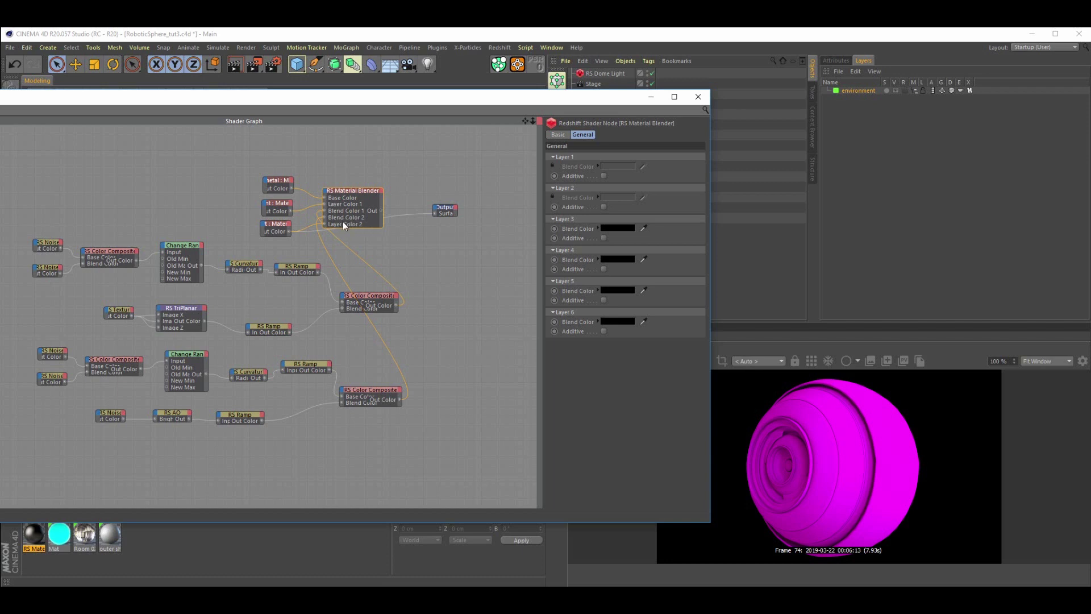
left_click_drag(351, 216, 352, 216)
left_click_drag(434, 213, 435, 214)
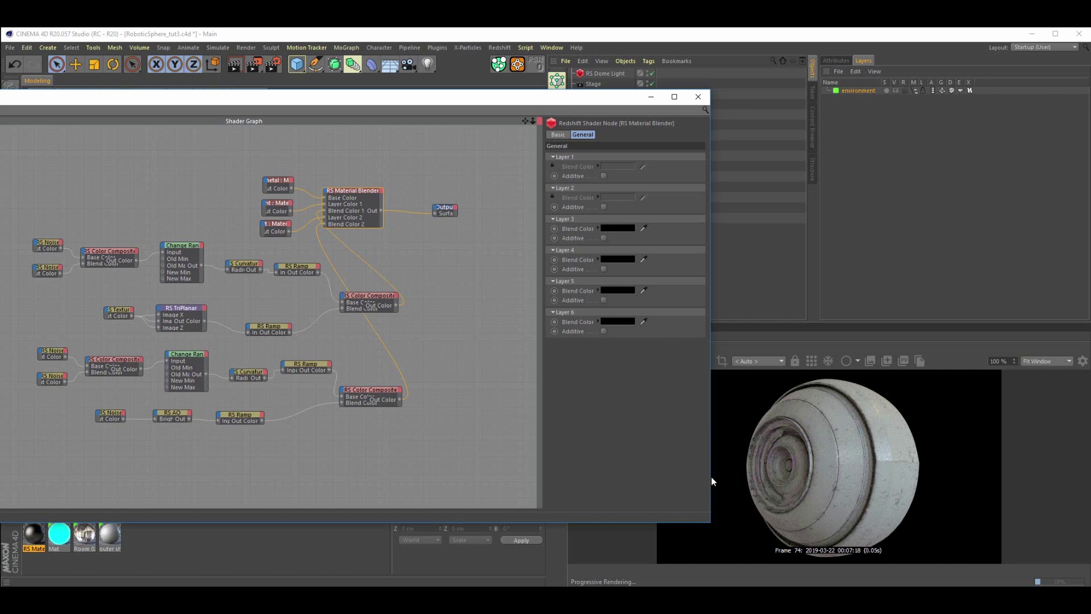
Move the white knot of the lower Curvature branch's Ramp close to the black one, at about 10 percent.
left_click(296, 364)
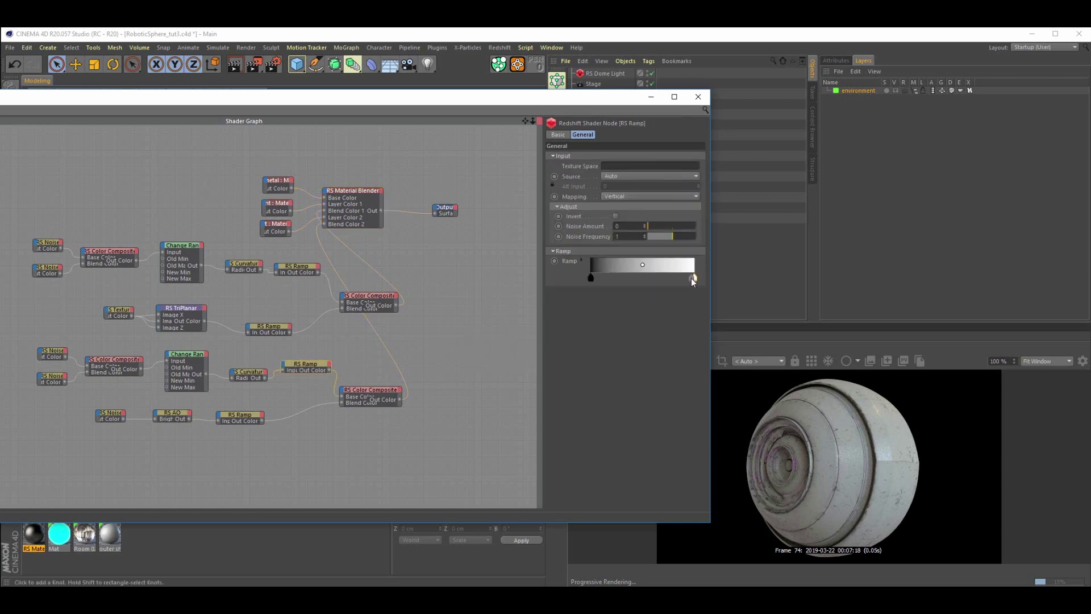
left_click_drag(691, 278, 613, 283)
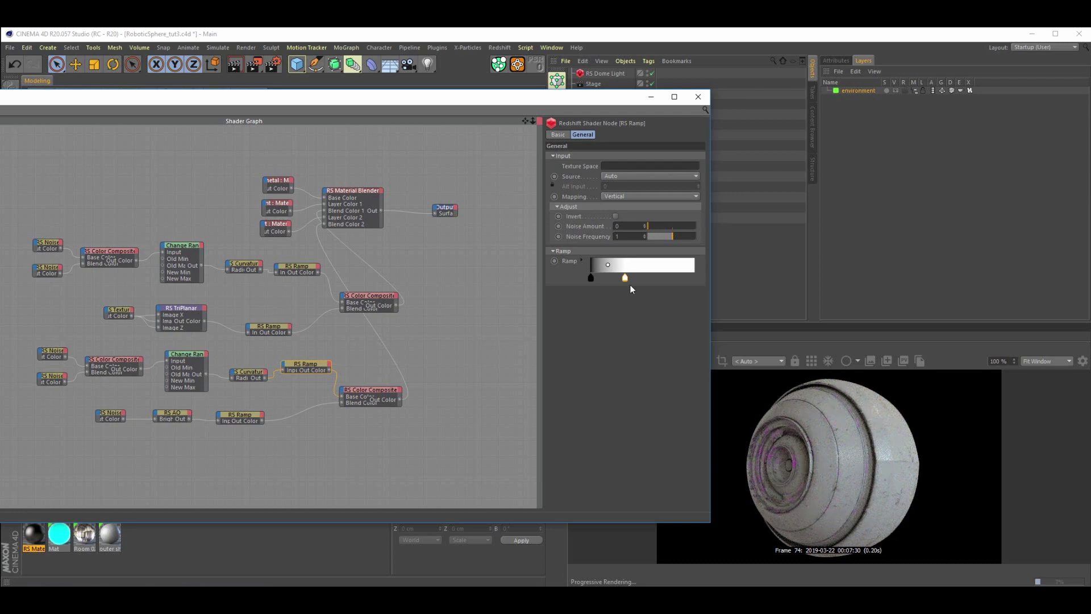
left_click_drag(624, 281, 608, 284)
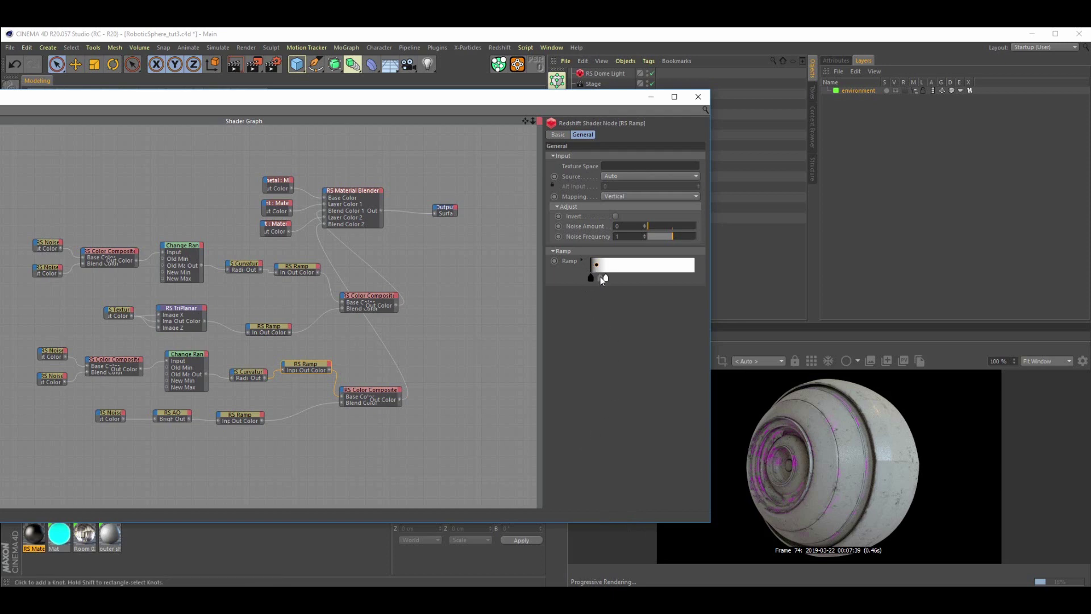
left_click_drag(606, 280, 603, 280)
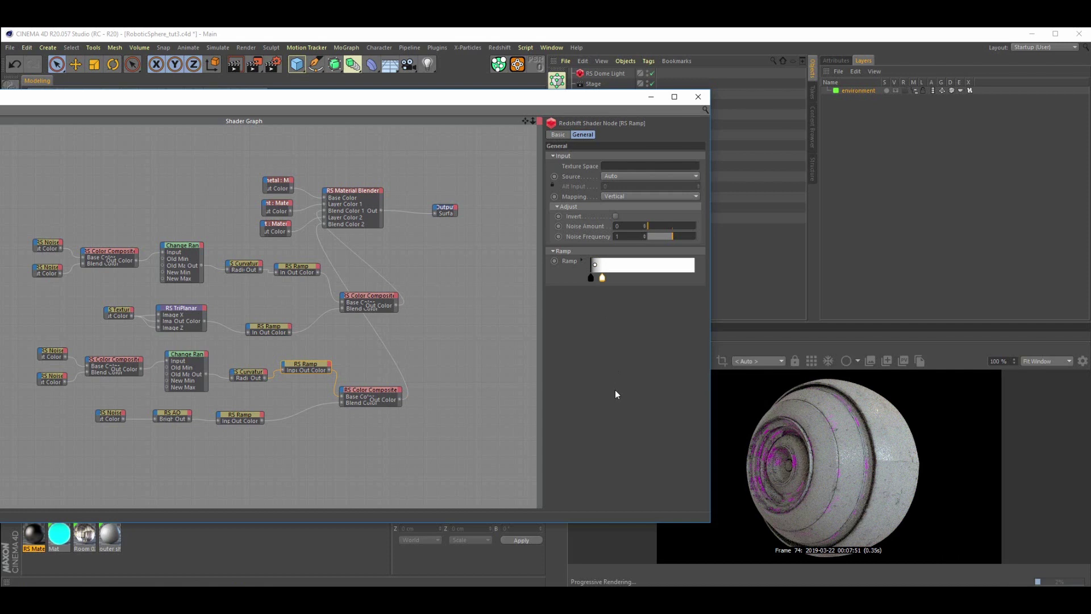
Set the dirt material's Diffuse Color to a near-black brown with hue 41°, saturation 7% and value 12%, and close the shader graph.
left_click(283, 227)
left_click(612, 194)
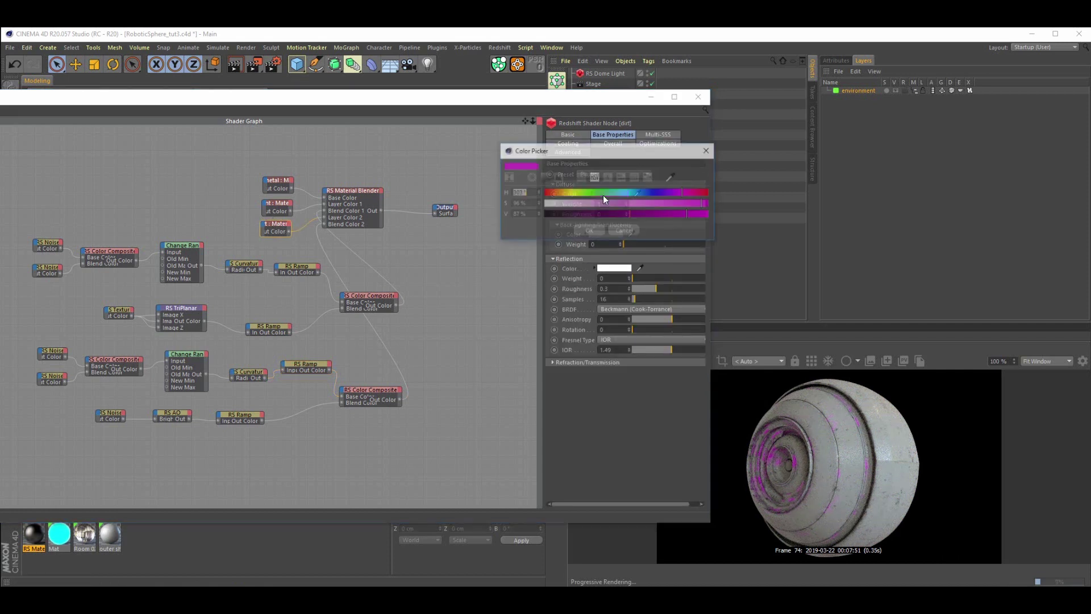
mouse_move(582, 203)
left_mouse_down()
mouse_move(563, 204)
mouse_move(564, 213)
left_mouse_up()
left_click(562, 193)
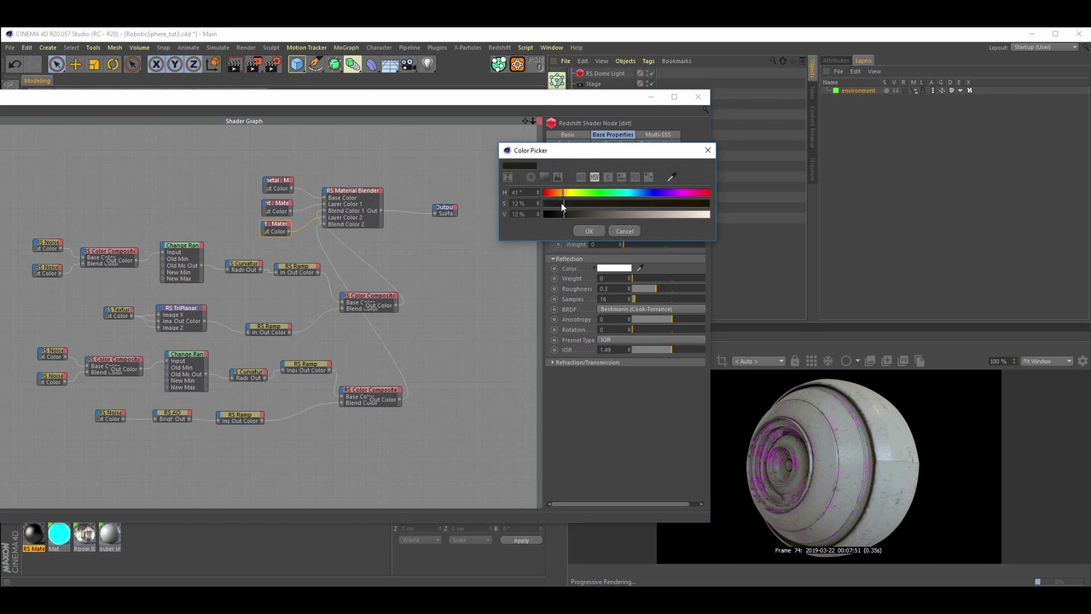
left_click(554, 204)
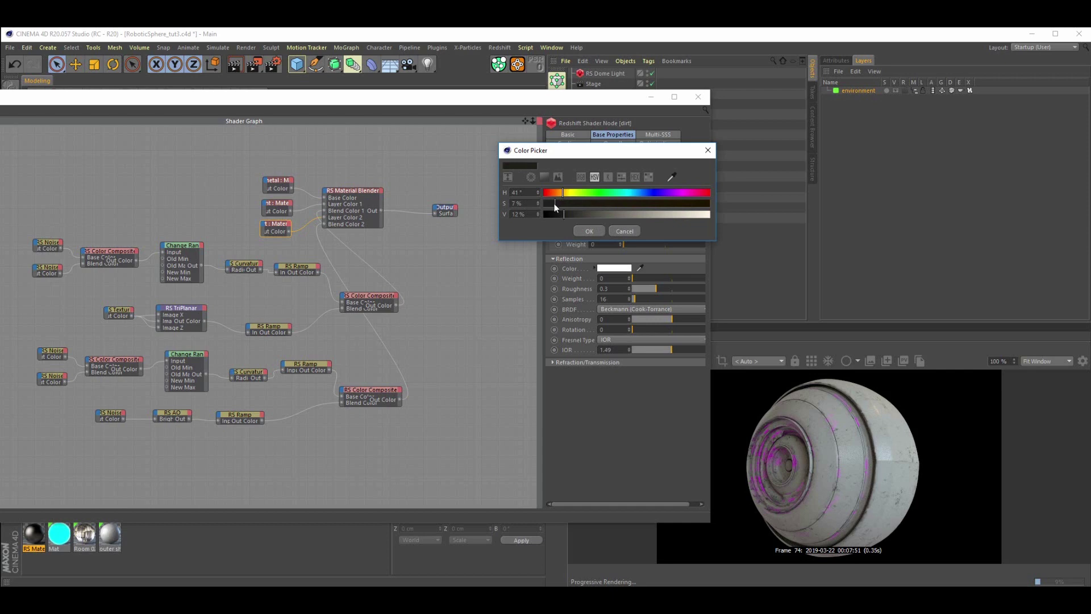
left_click(589, 231)
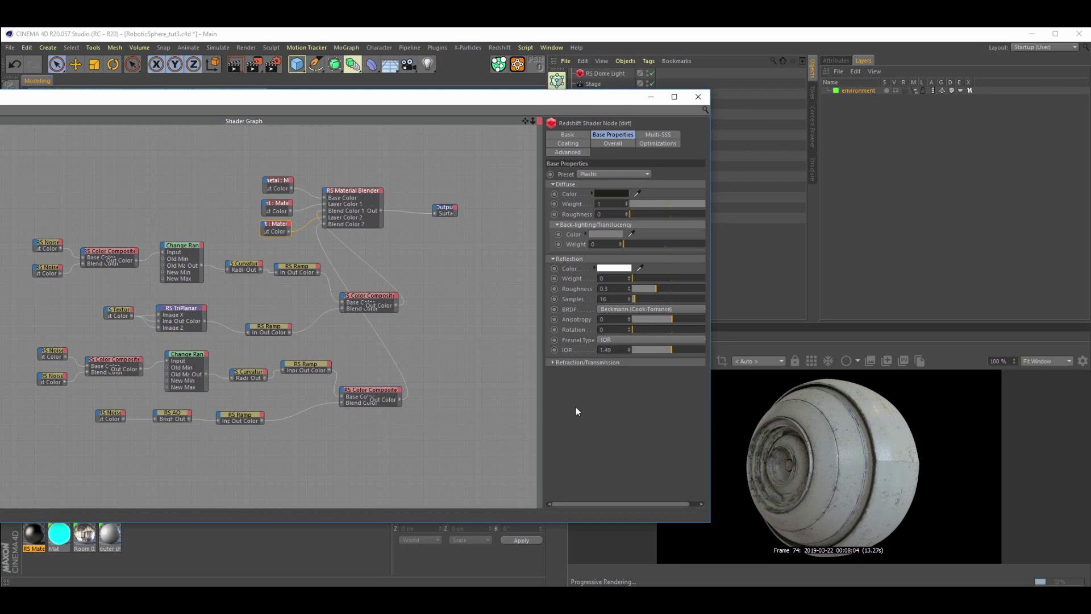
left_click_drag(556, 98, 469, 111)
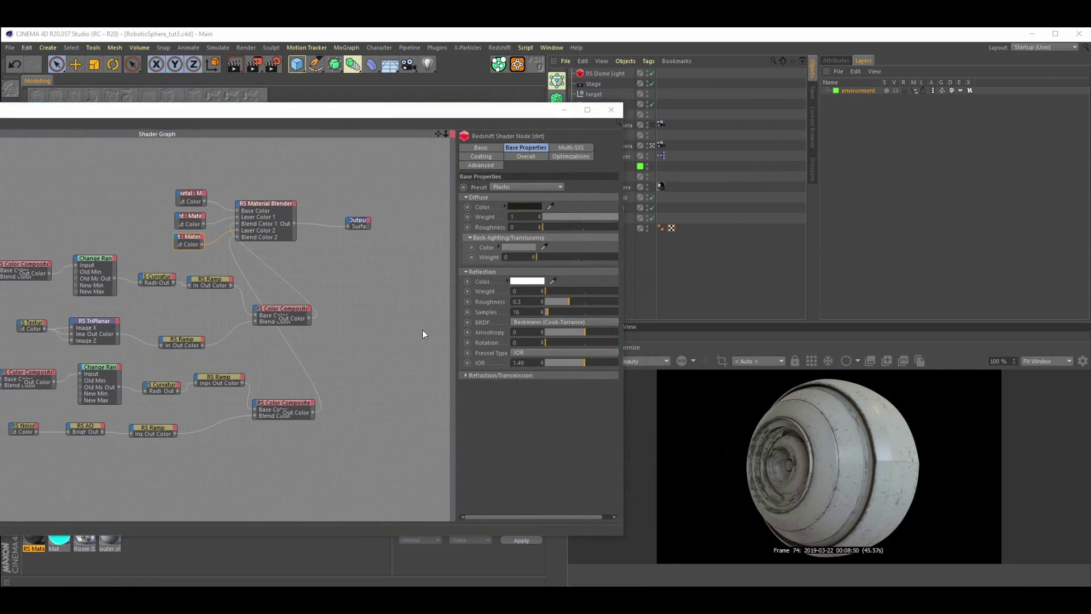
left_click(610, 109)
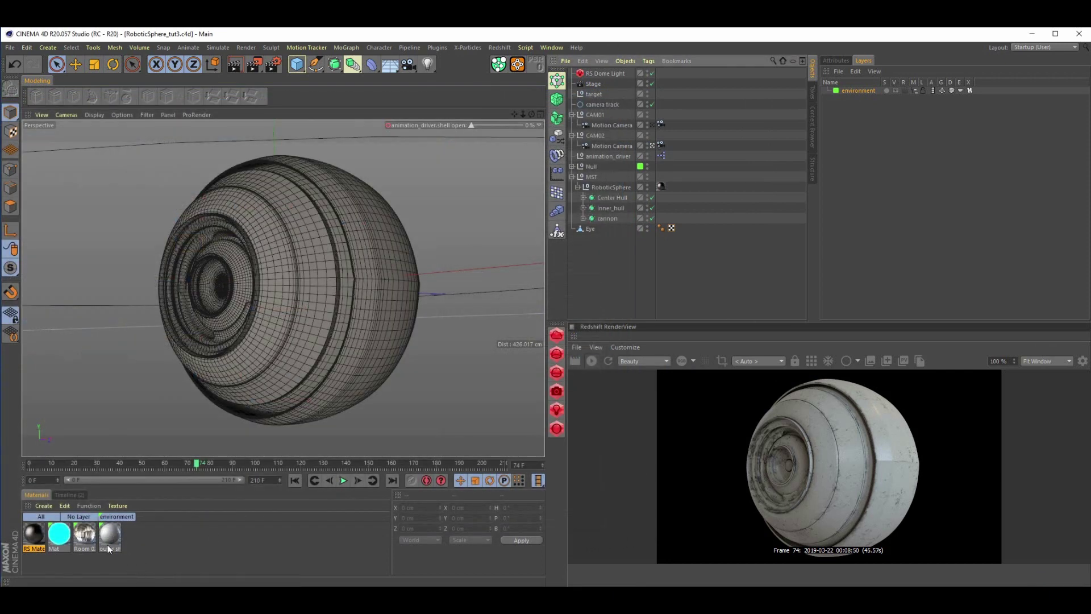
Delete the three unused materials beside the RS Material: the cyan Mat, the room material and the old outer shell material.
left_click(158, 546)
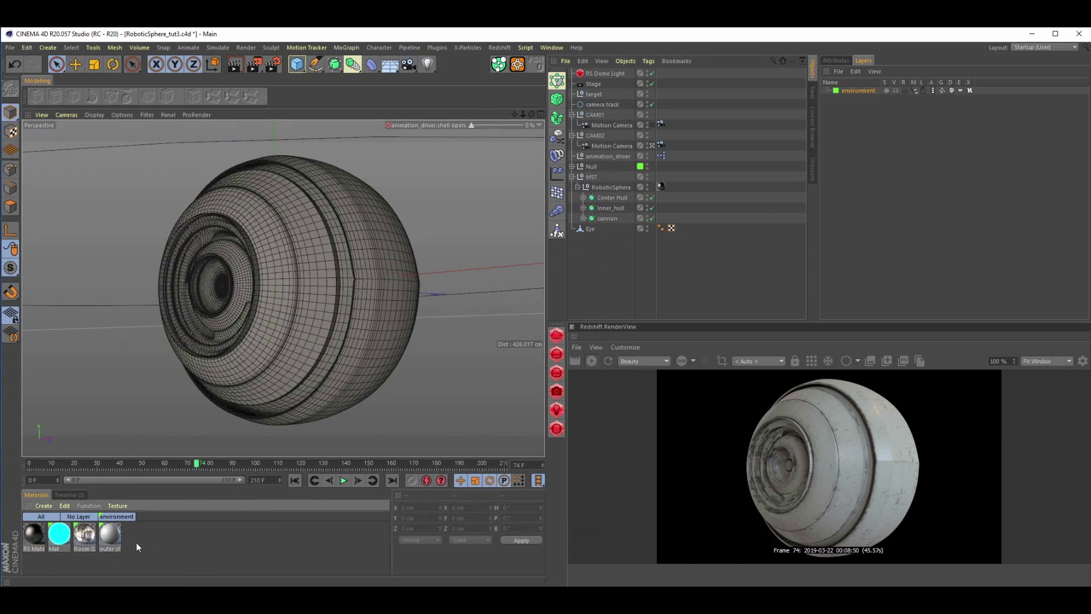
left_click_drag(137, 547, 63, 529)
left_click(64, 506)
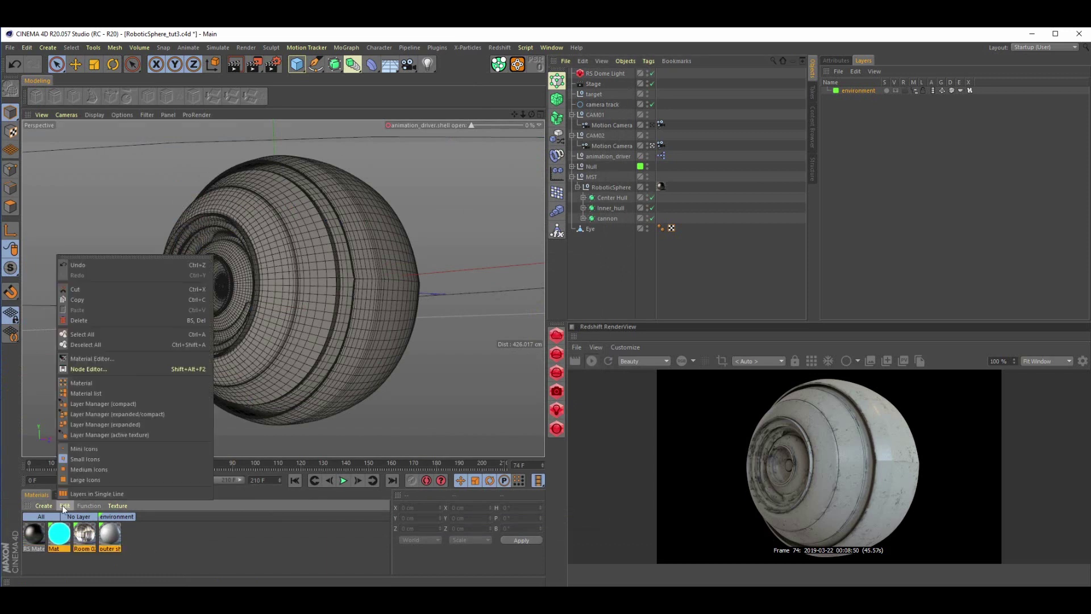
left_click(61, 320)
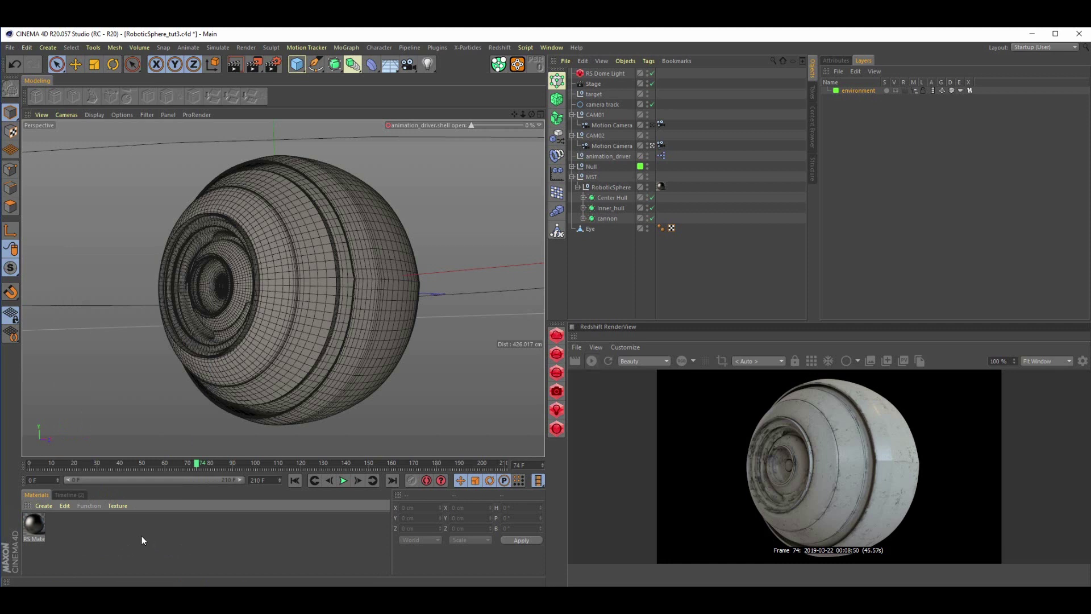
Name the remaining Redshift material outerShell and make a copy of it among the materials.
left_click(40, 532)
left_click(65, 506)
left_click(79, 301)
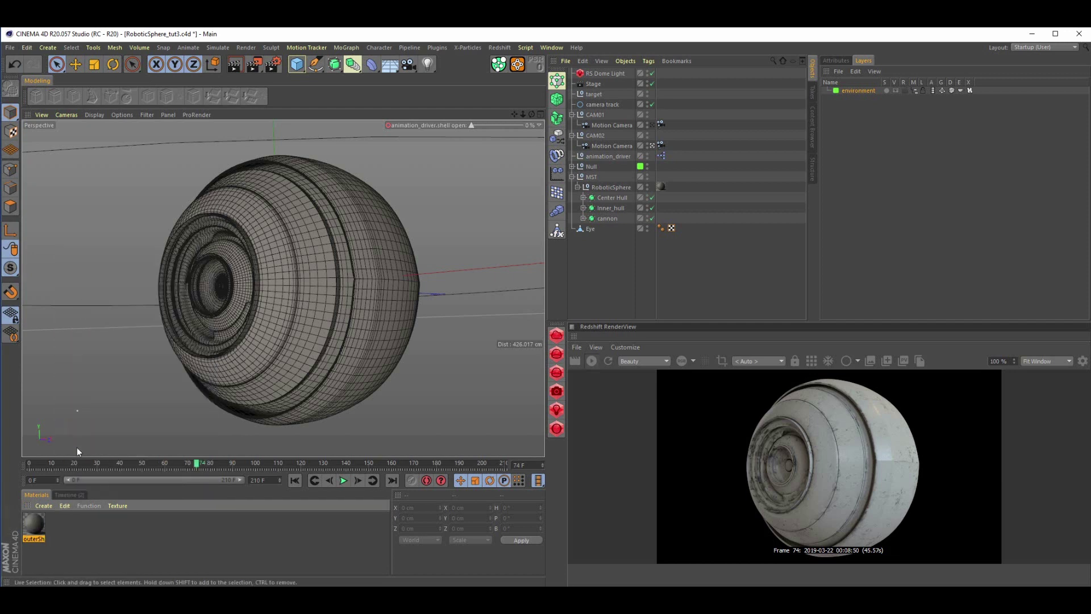
left_click(62, 506)
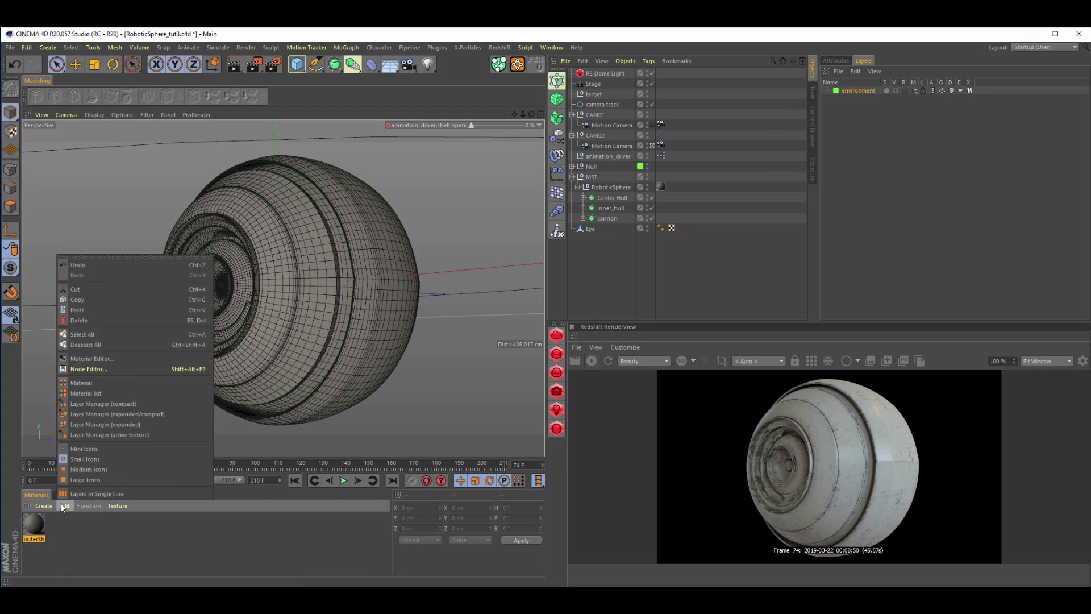
left_click(80, 310)
Rename the copied outerShell material as chrome.
double_click(33, 519)
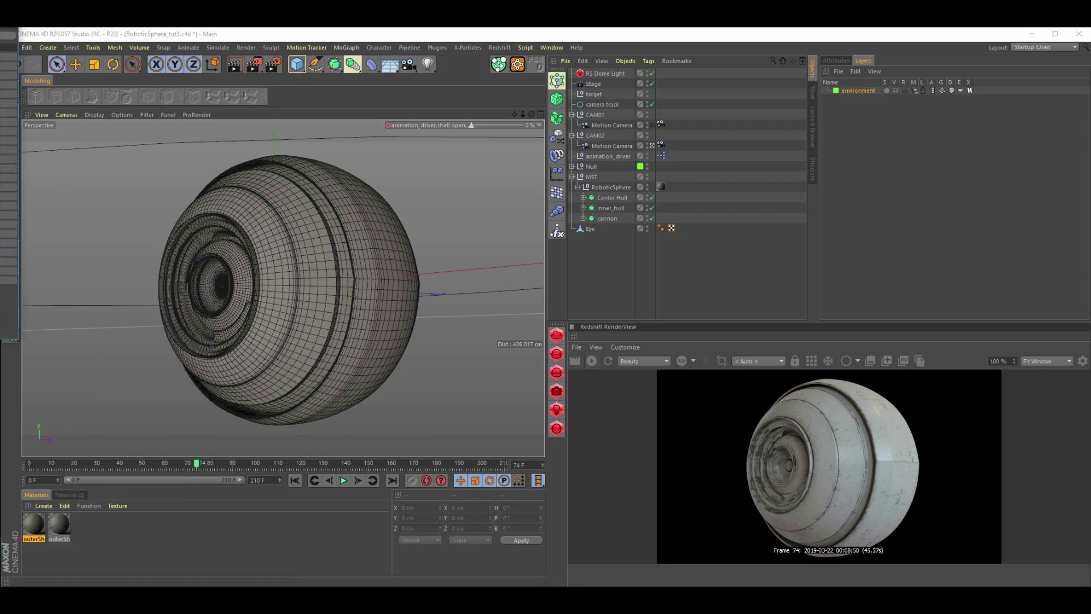
left_click_drag(0, 91, 264, 166)
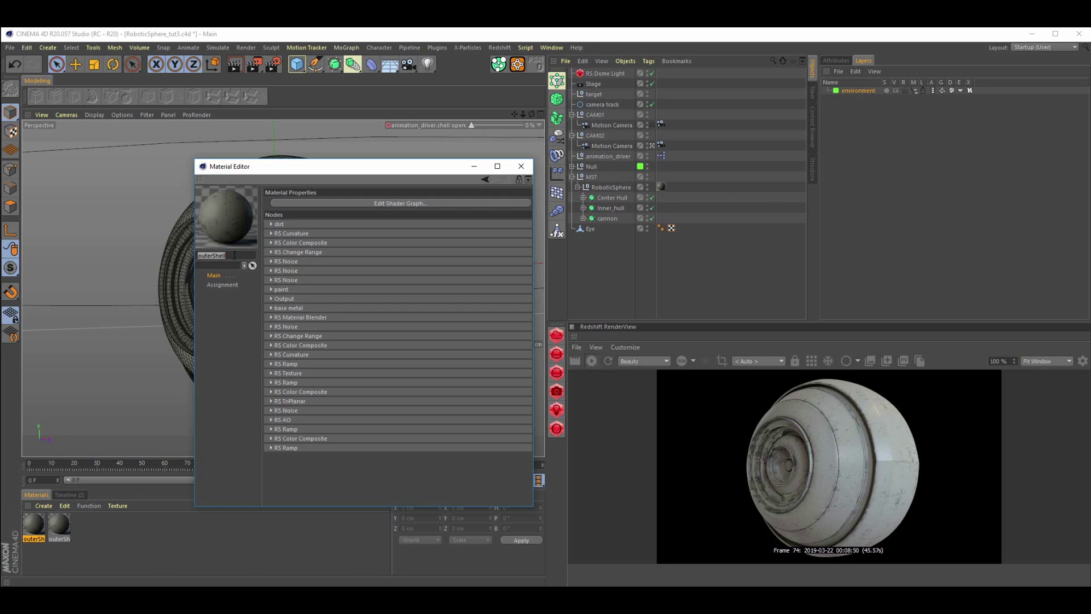
type("chrome")
left_click(521, 166)
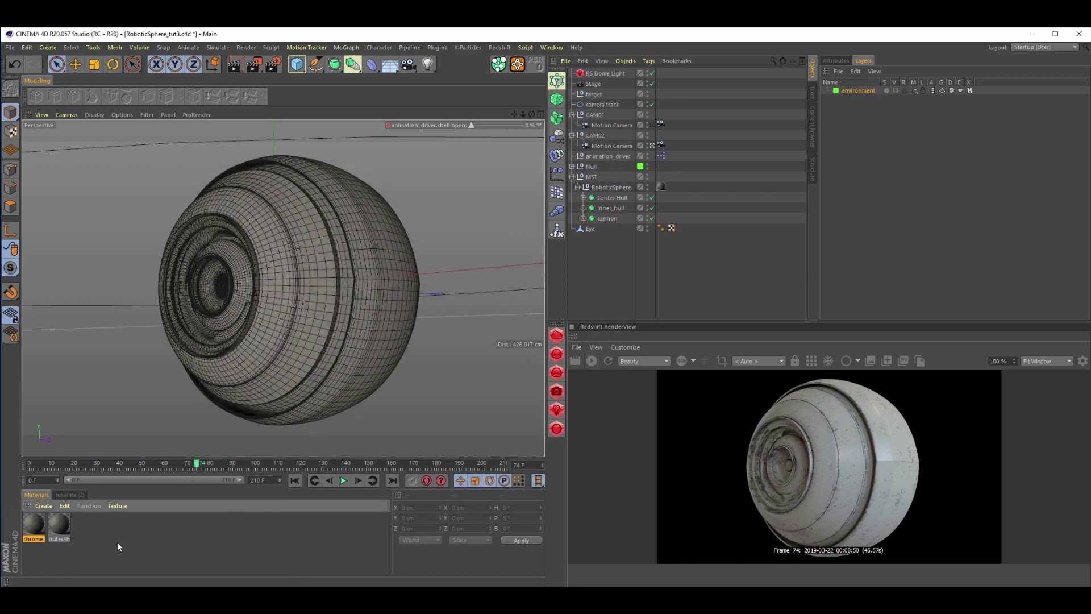
Apply the Iron preset to the paint node in the chrome material's shader graph.
left_click(836, 59)
left_click(913, 180)
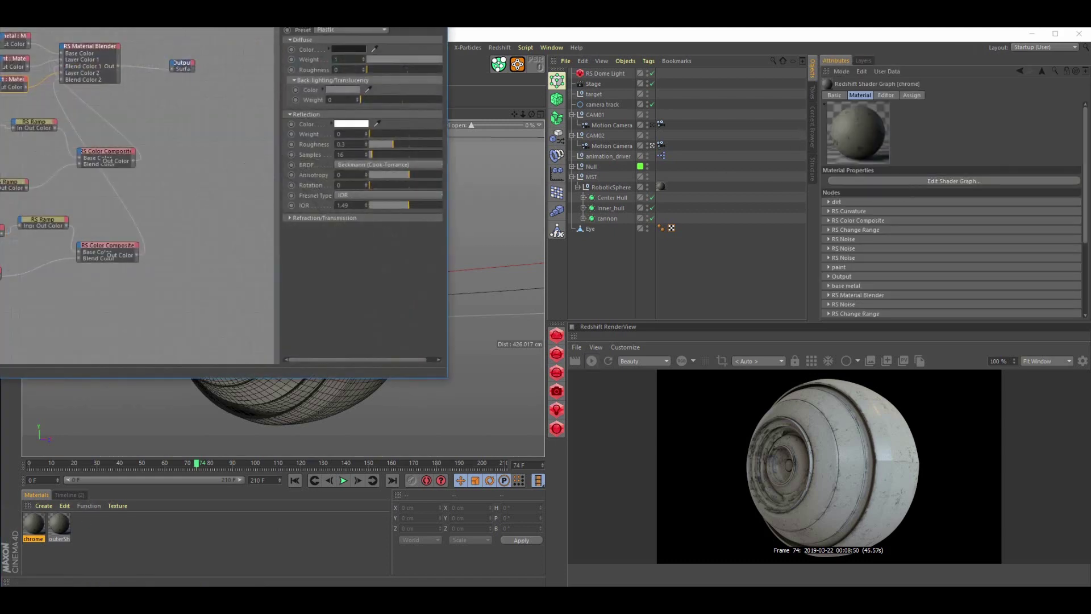
left_click_drag(229, 29, 312, 137)
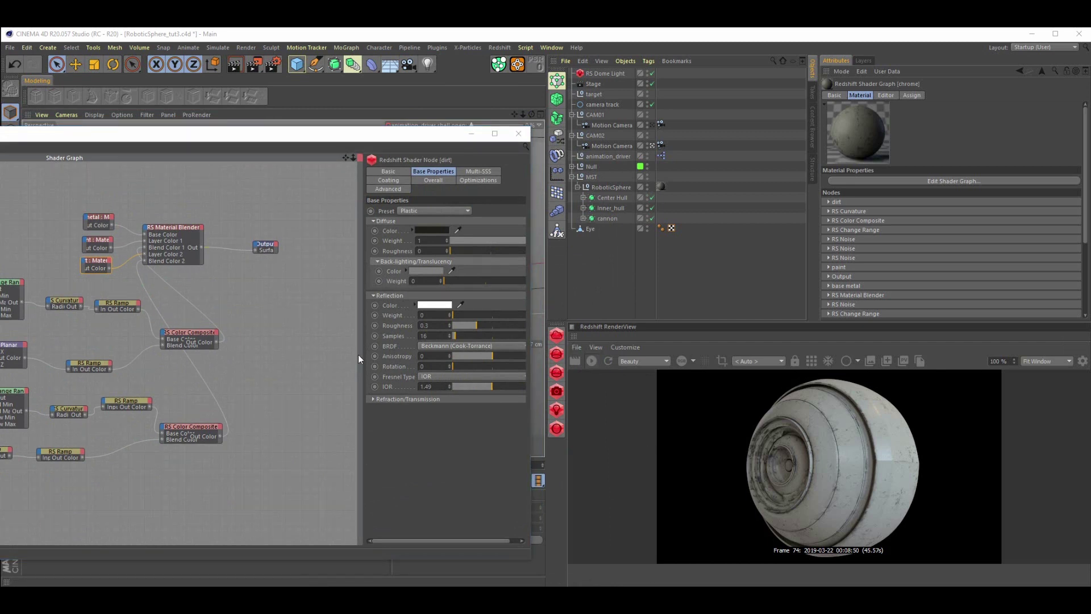
left_click(93, 240)
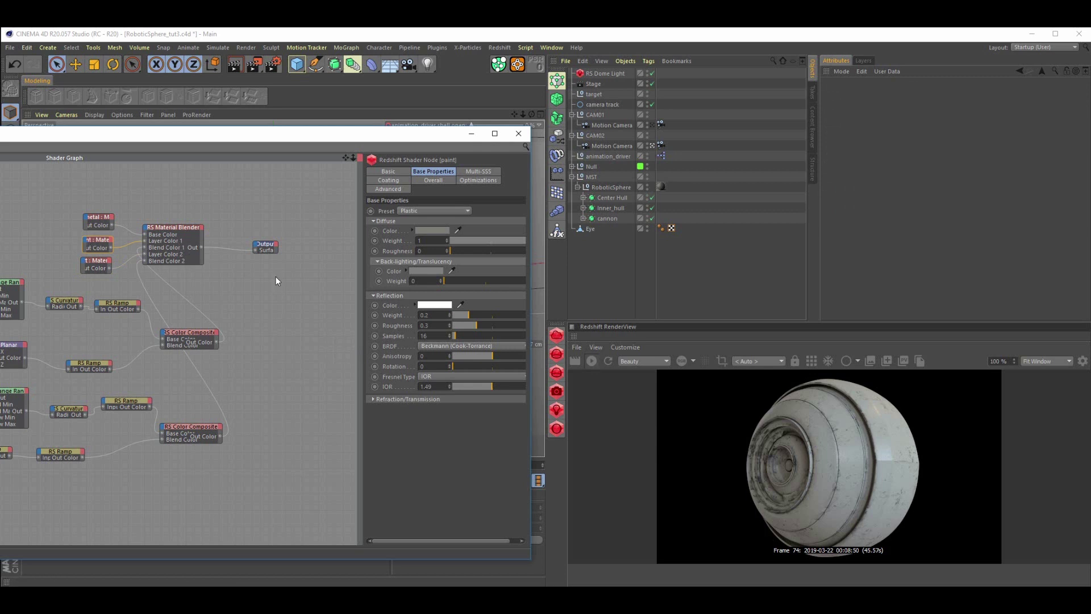
left_click(438, 212)
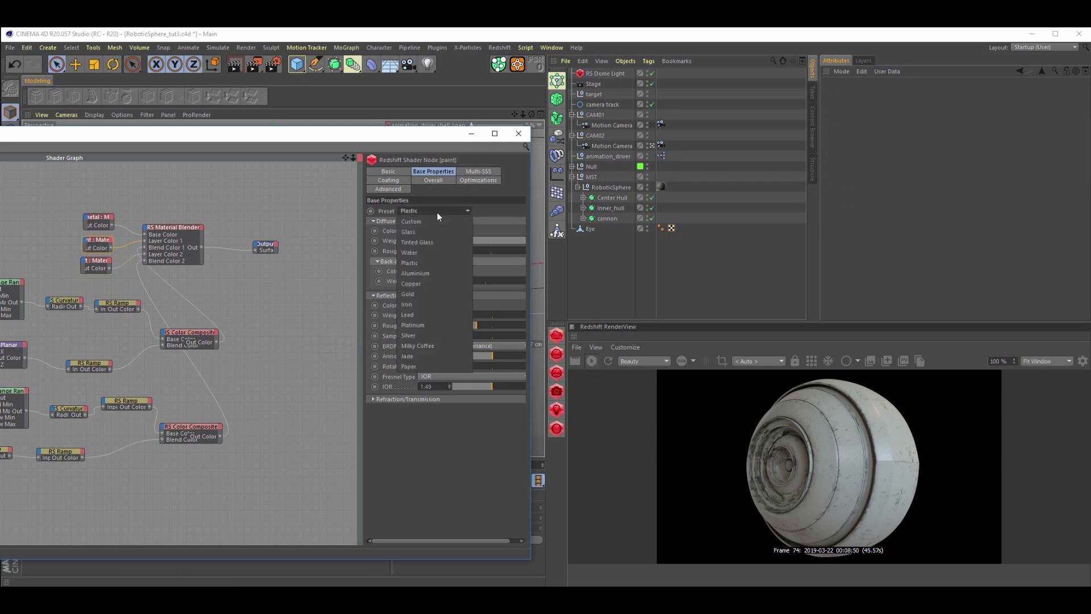
left_click(408, 304)
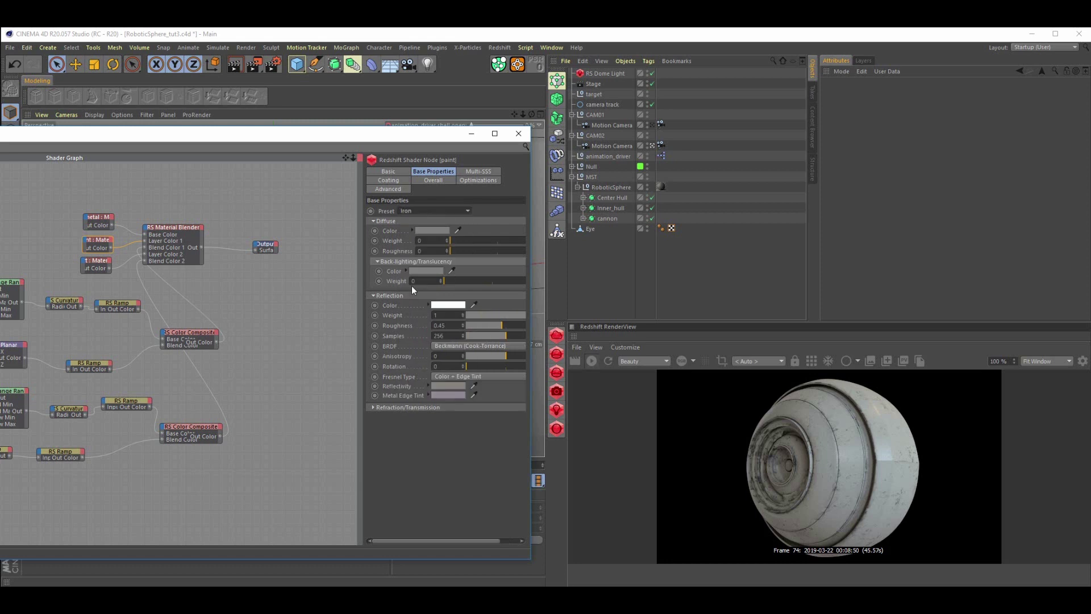
left_click(436, 228)
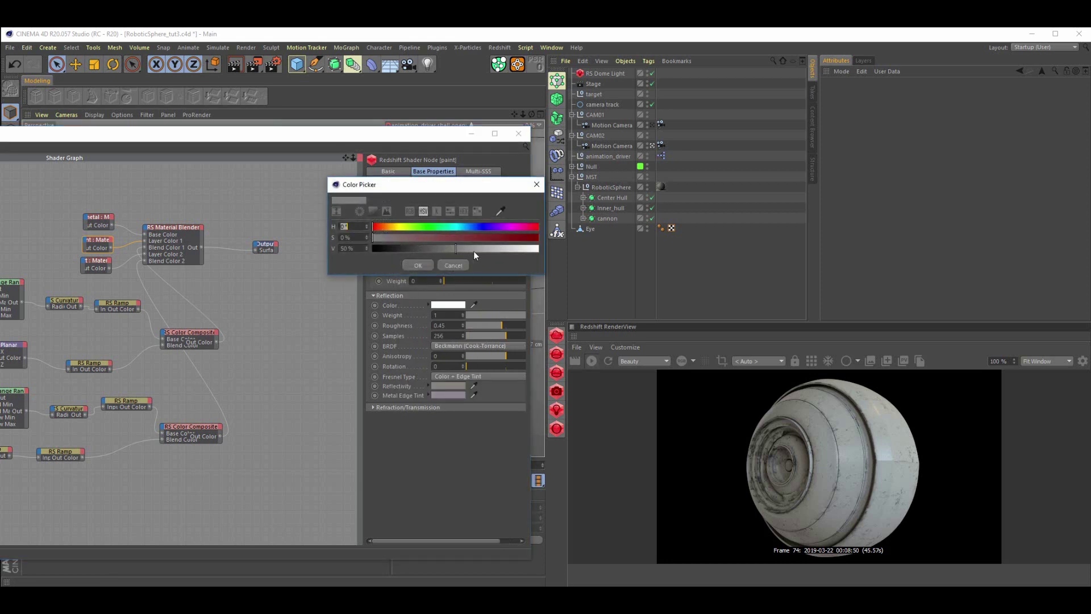
left_click(419, 264)
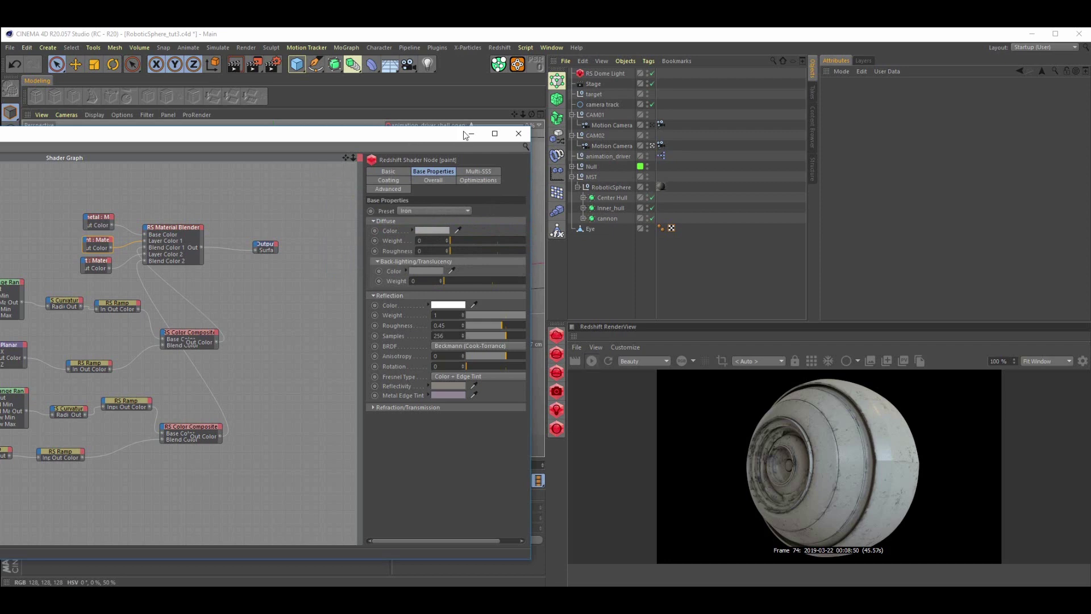
left_click(467, 135)
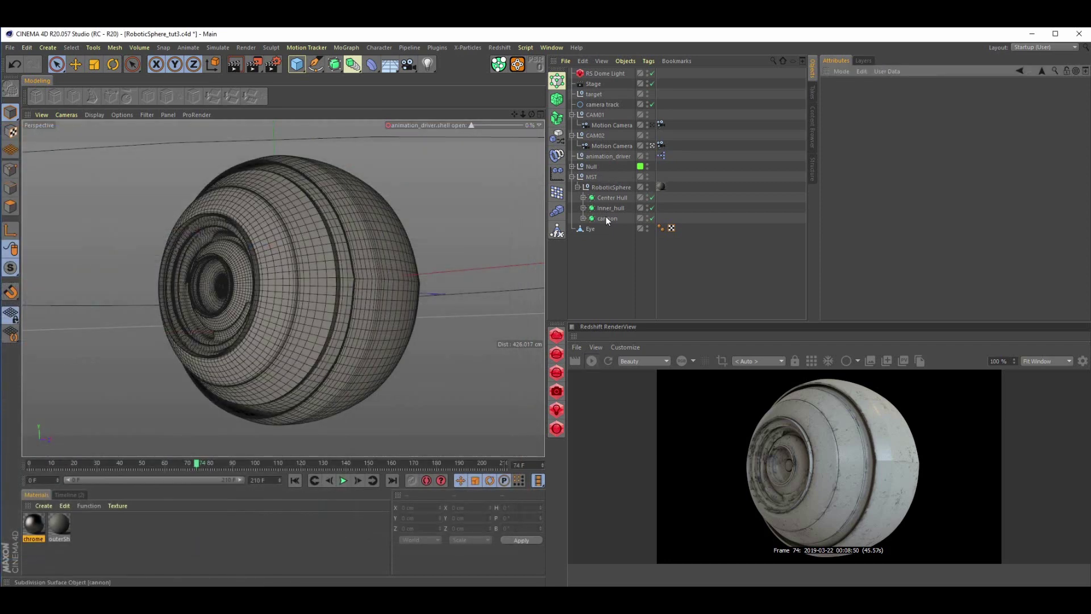
Assign the chrome material to the InnerRing object inside the inner hull.
left_click(606, 210)
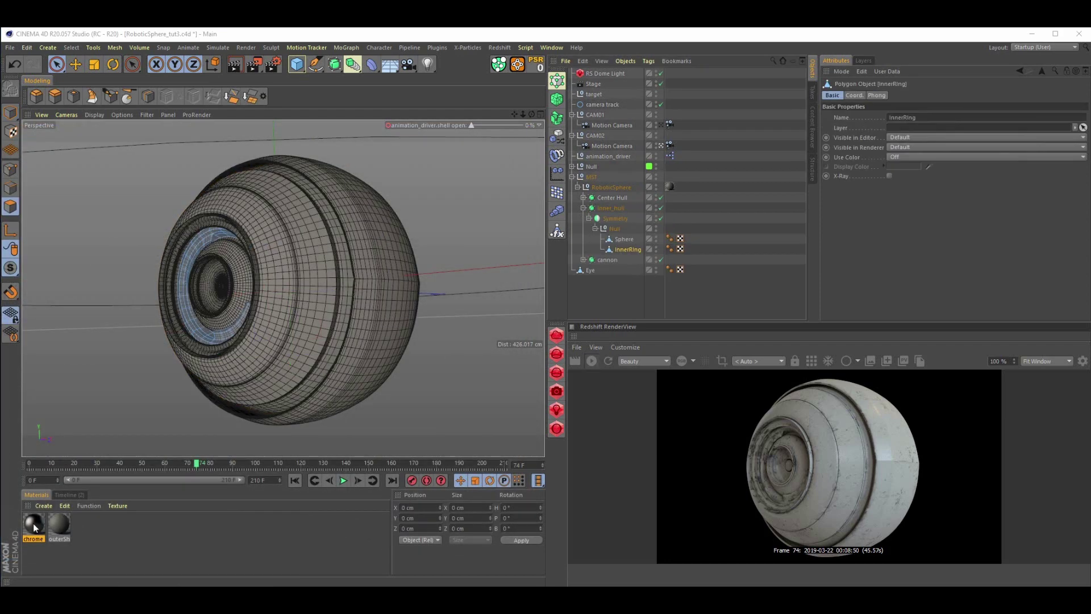
left_click_drag(34, 524, 622, 248)
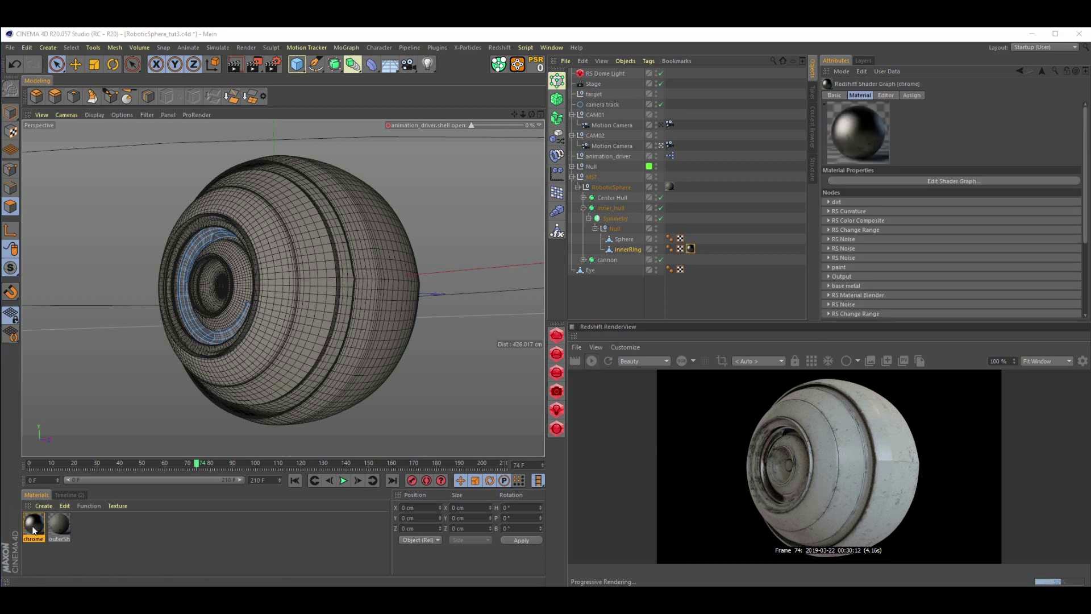
Duplicate the chrome material and rename the copy as darkMetal.
left_click(63, 507)
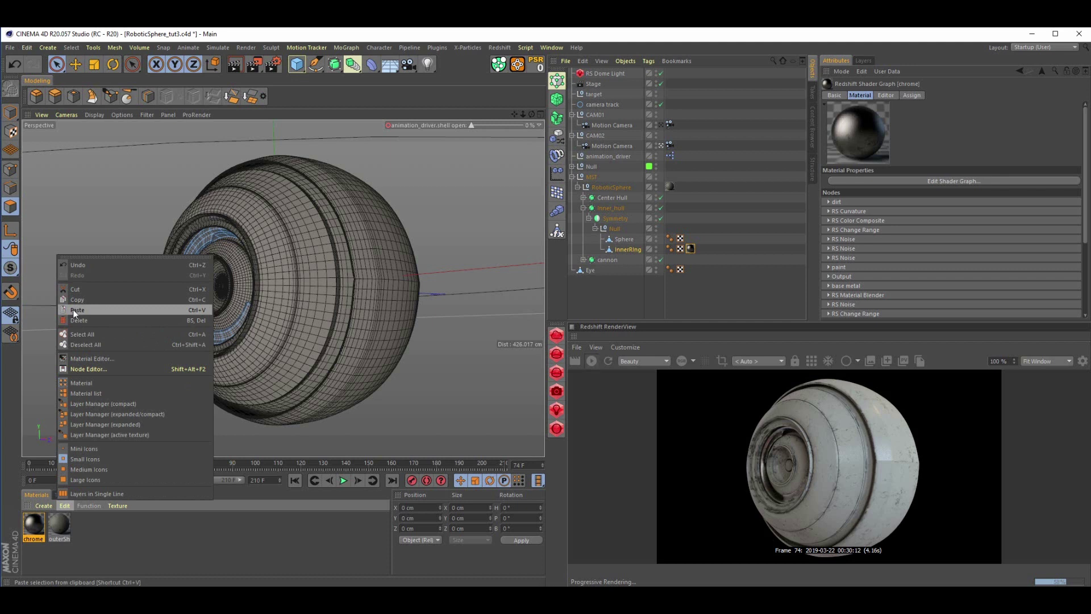
left_click(73, 302)
left_click(65, 505)
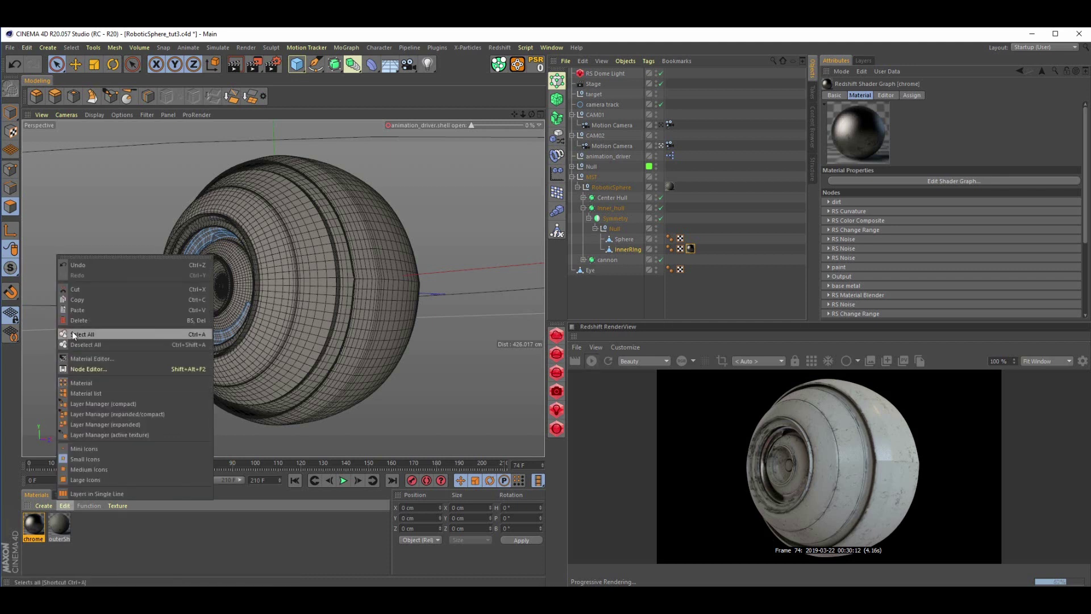
left_click(77, 310)
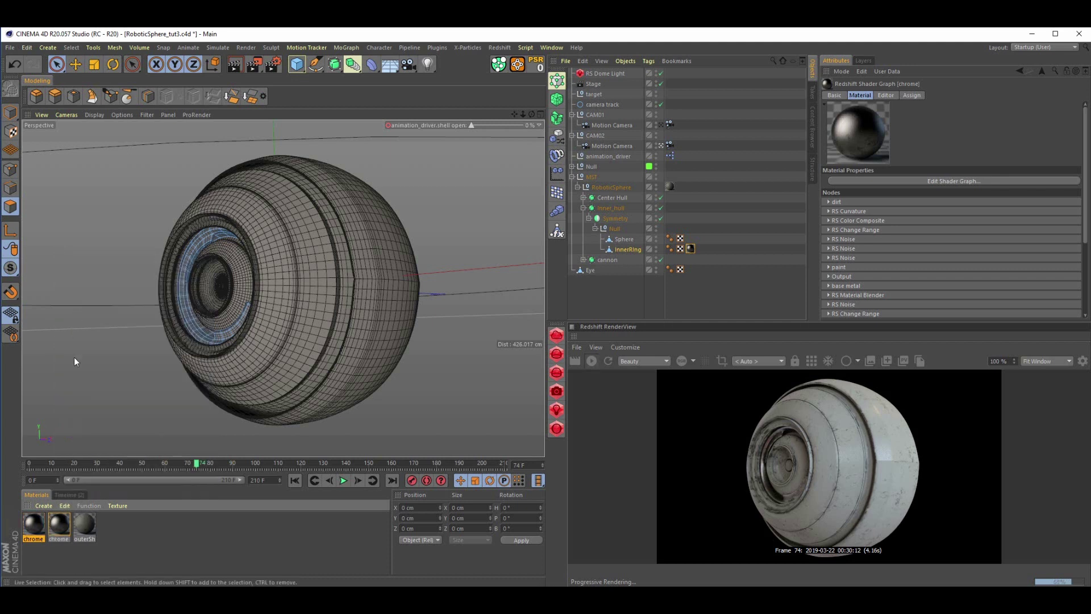
double_click(34, 538)
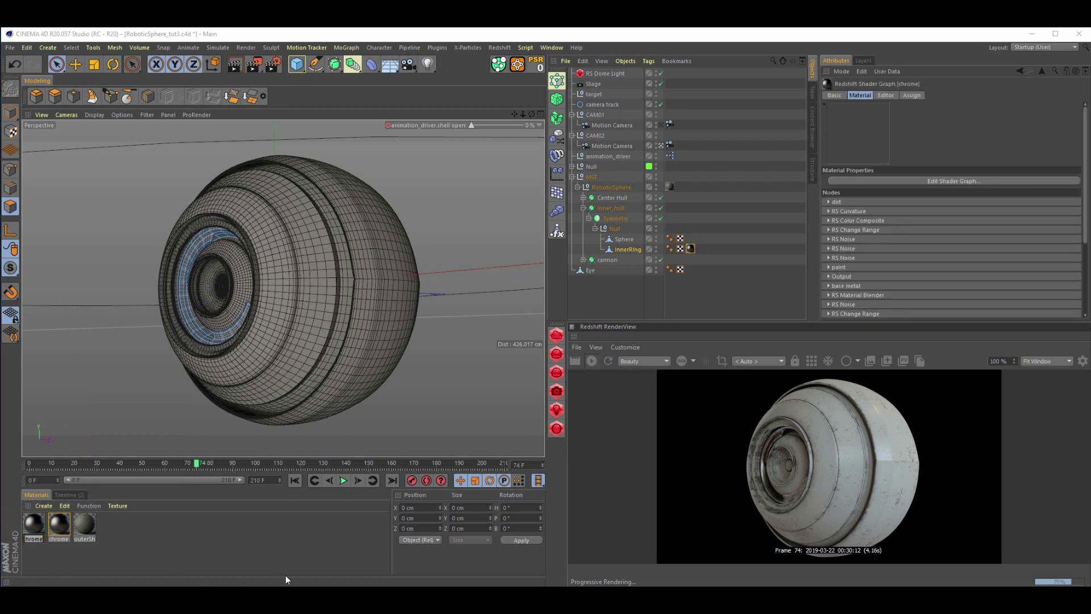
type("carkMetal")
key("Return")
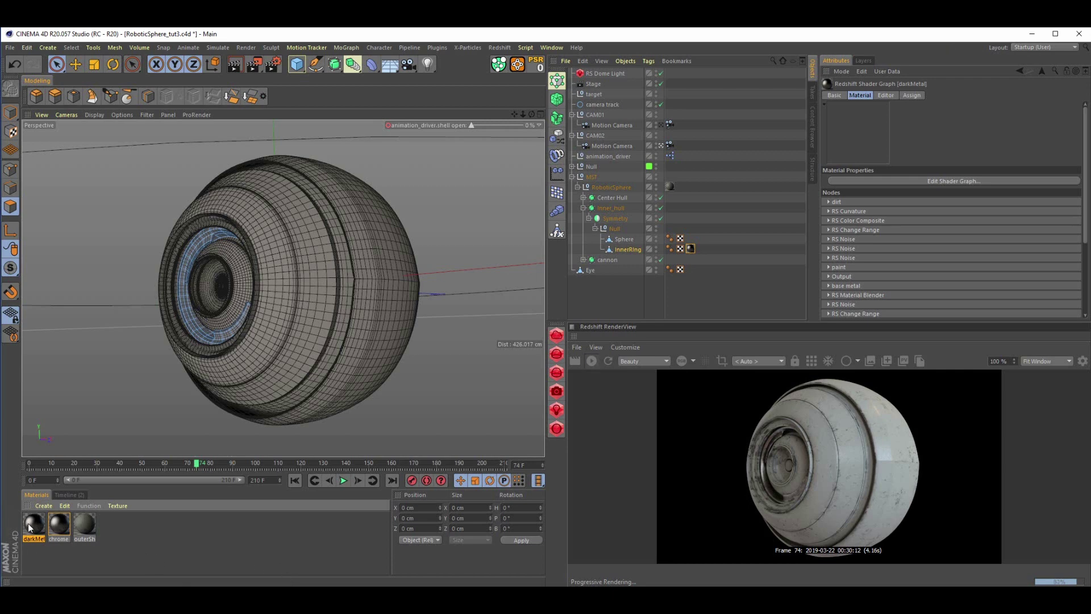
Set the paint node's Reflection Color in the darkMetal shader graph to a neutral grey with value 49%, and close the graph.
left_click(64, 561)
left_click(40, 528)
left_click(962, 179)
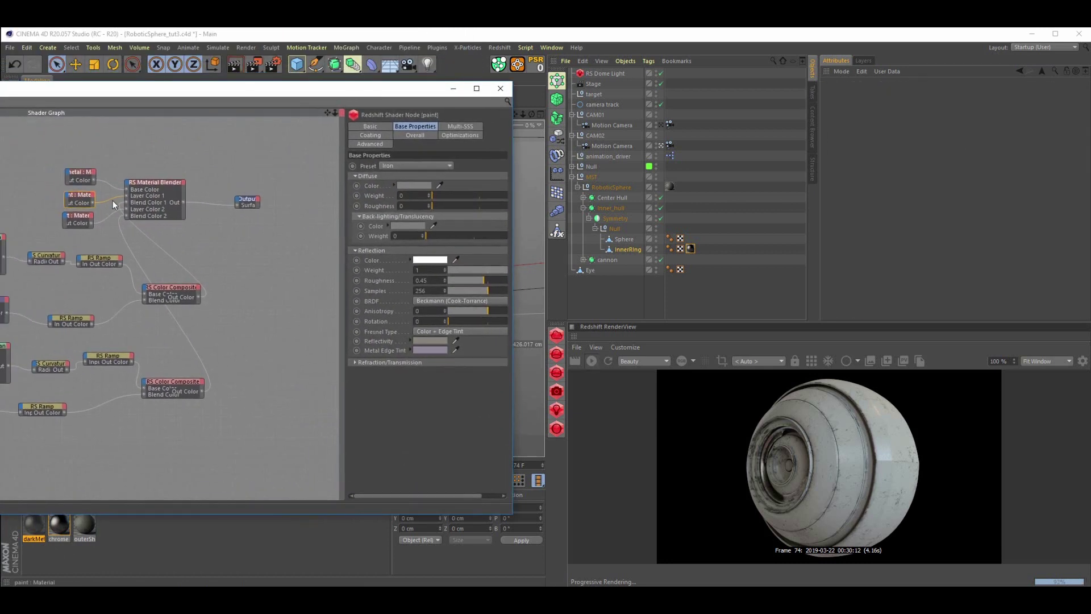
left_click(430, 259)
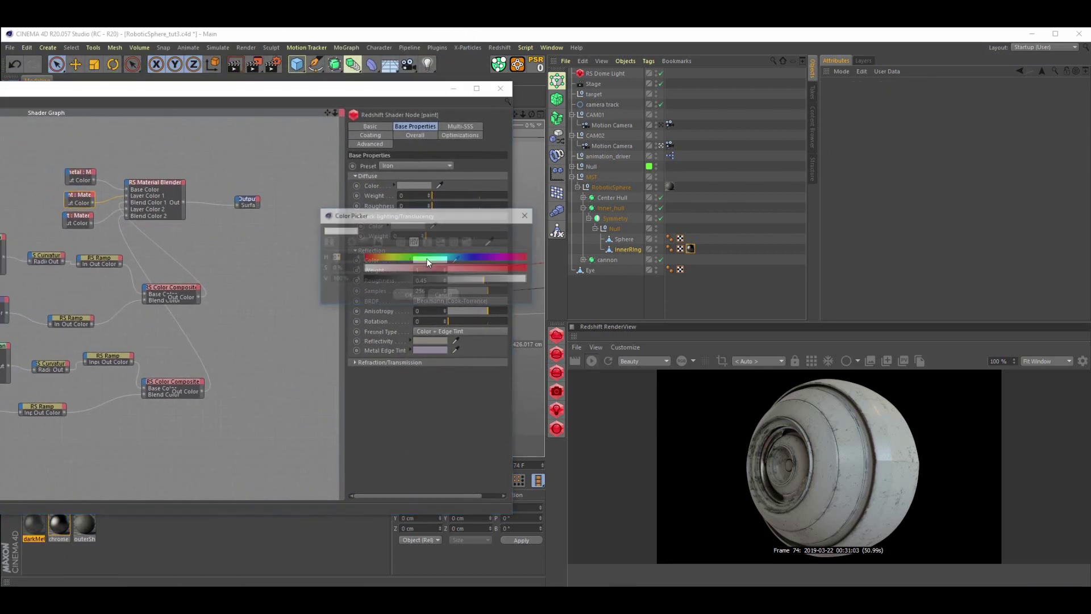
left_click_drag(445, 273, 426, 285)
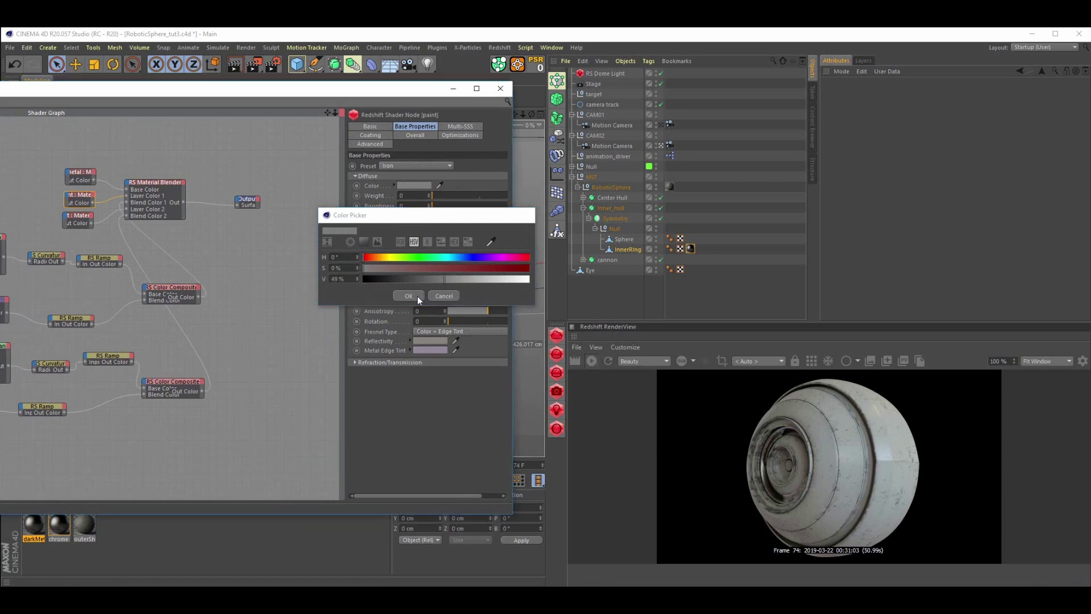
left_click(417, 296)
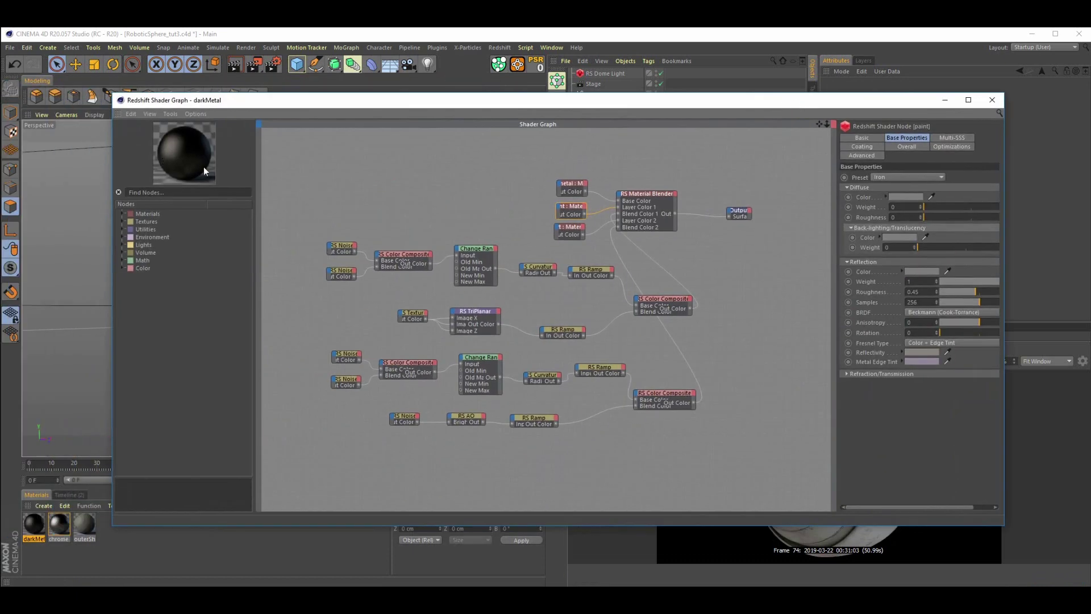
left_click_drag(660, 100, 306, 101)
left_click(638, 100)
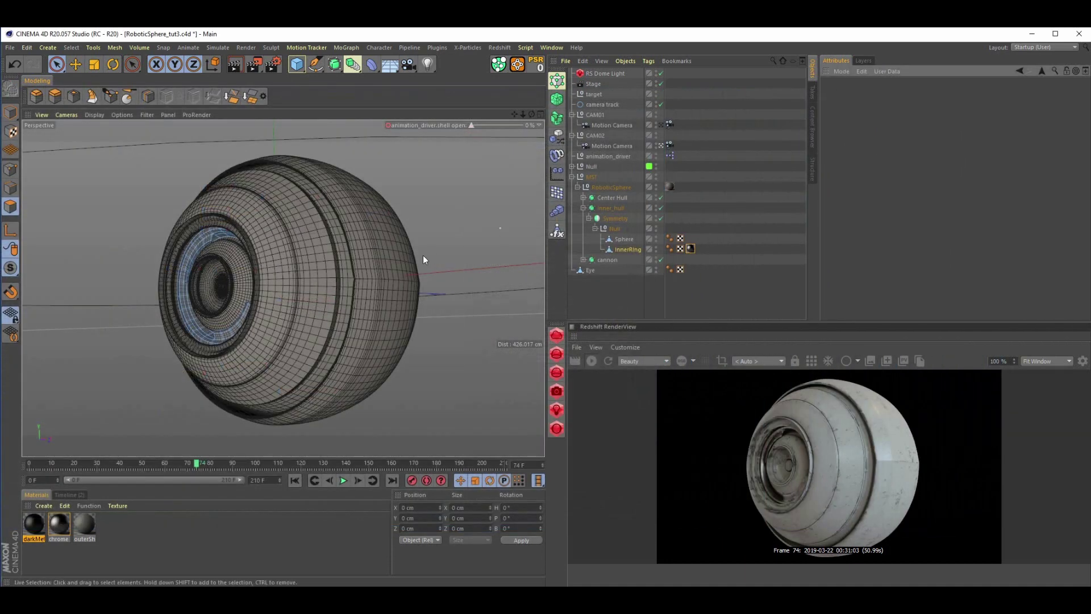
Disable the Stage object and loop-select the narrow polygon rings around the central hub of the inner hull's Sphere.
left_click(602, 239)
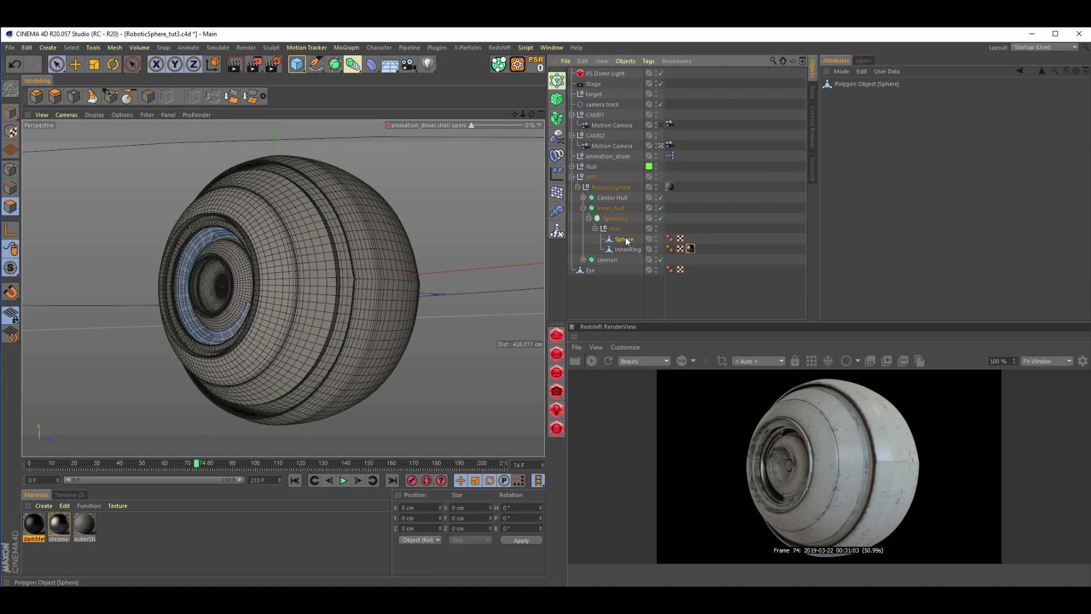
left_click(68, 47)
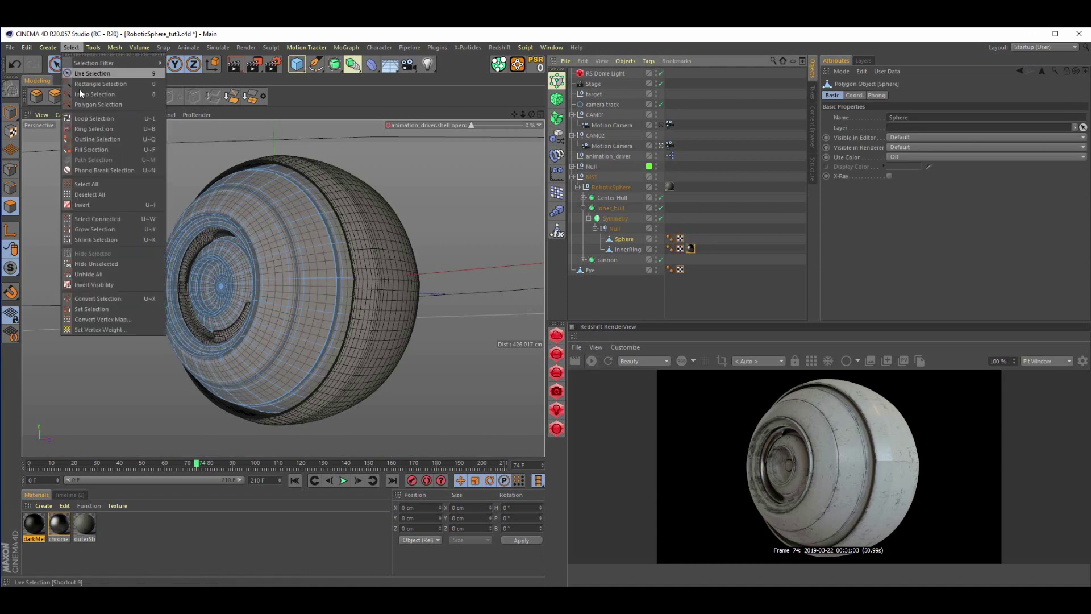
left_click(85, 119)
scroll(281, 287, "up", 5)
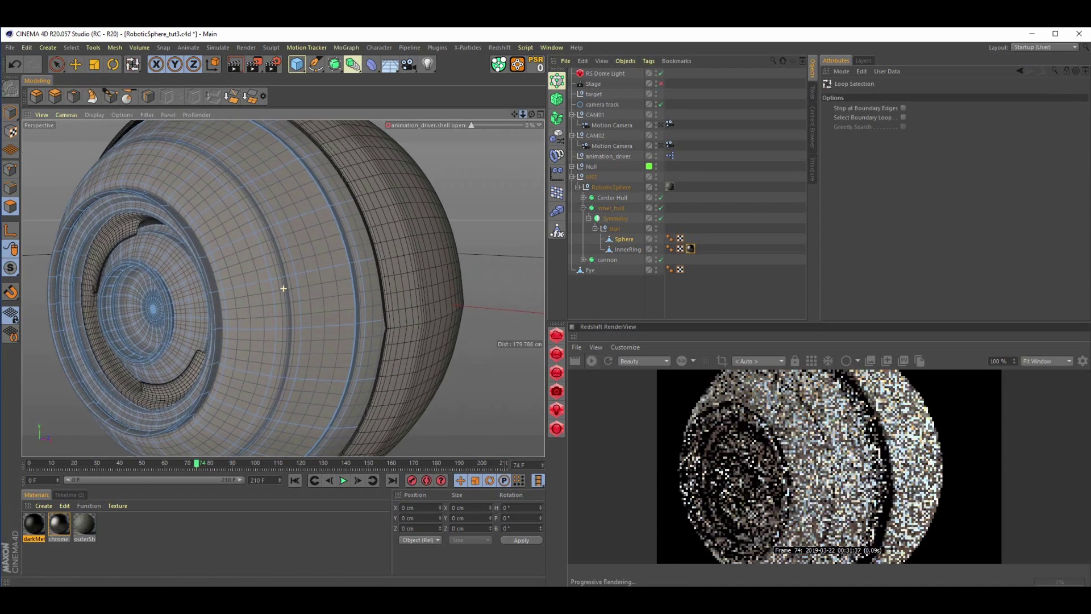
left_click_drag(522, 114, 600, 28)
middle_click_drag(283, 288, 329, 356, "alt")
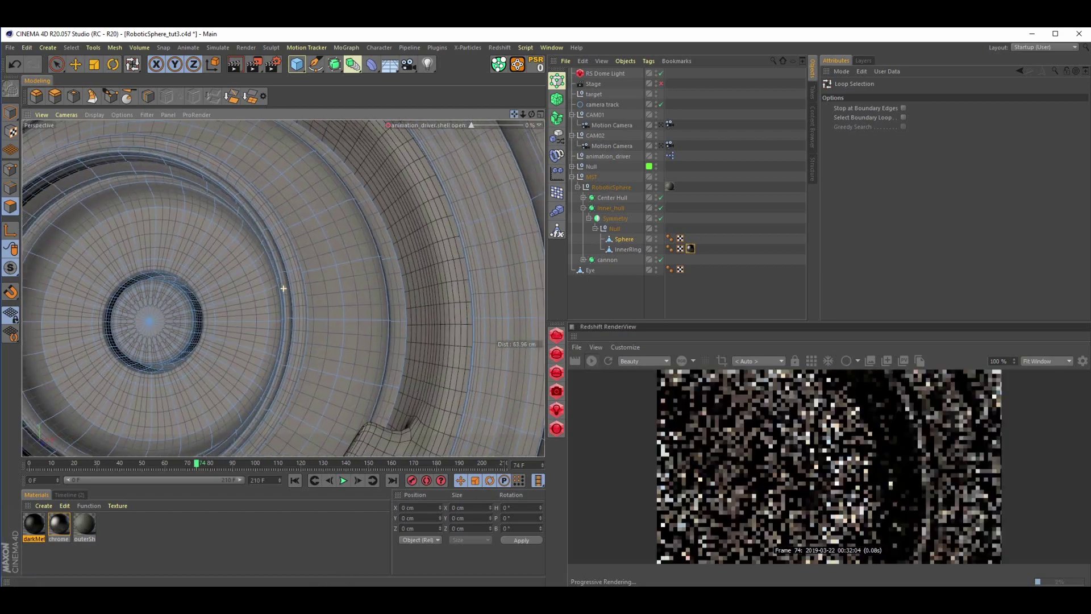
left_click_drag(283, 288, 338, 284, "alt")
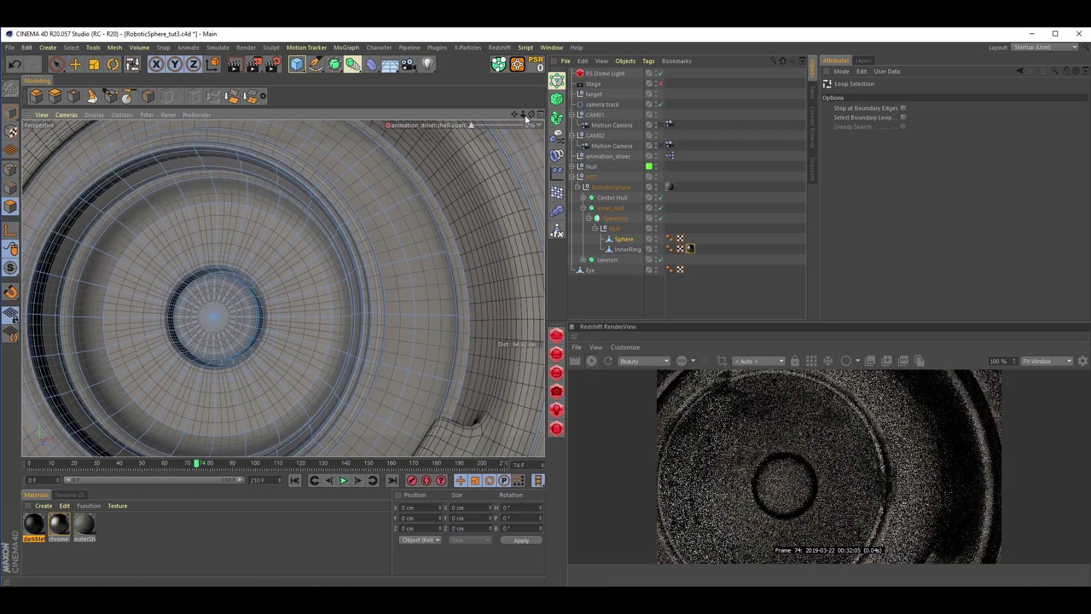
right_click_drag(283, 288, 295, 288, "alt")
scroll(283, 288, "up", 2)
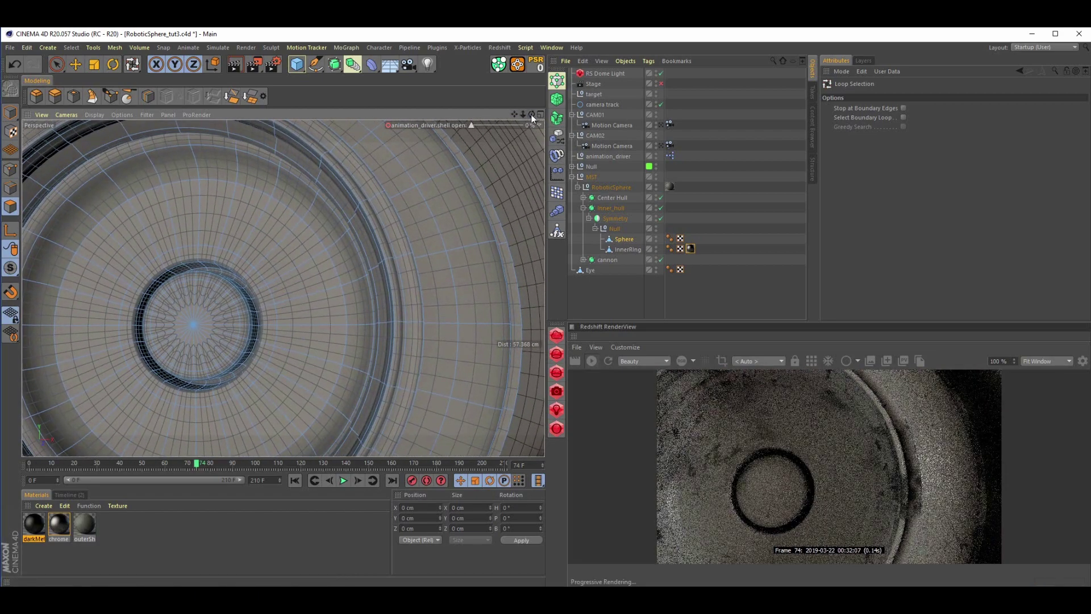
left_click_drag(531, 115, 559, 115)
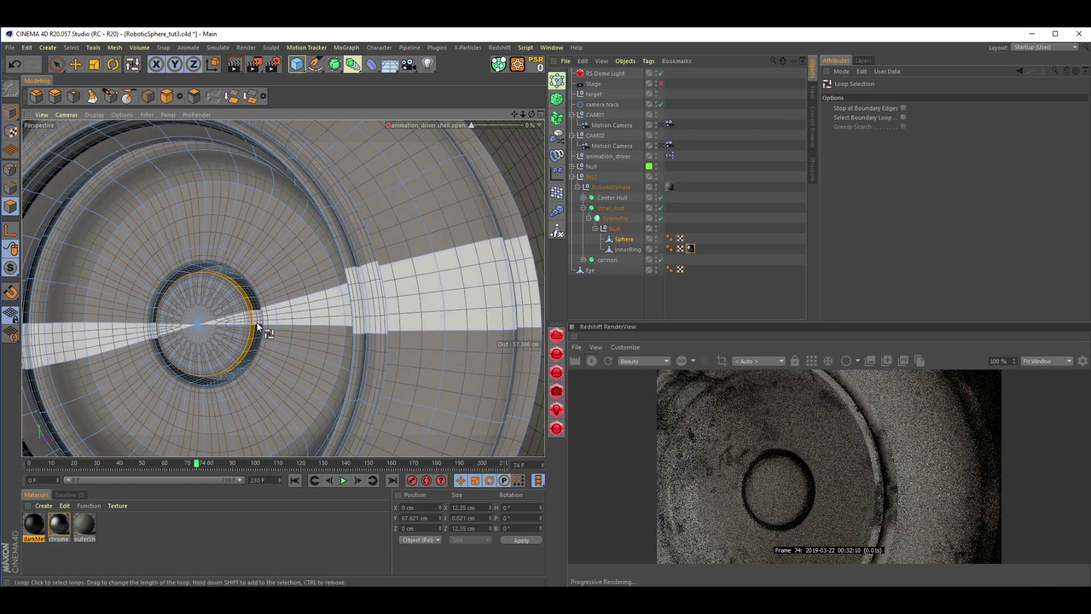
left_click(257, 322)
left_click(257, 326, "shift")
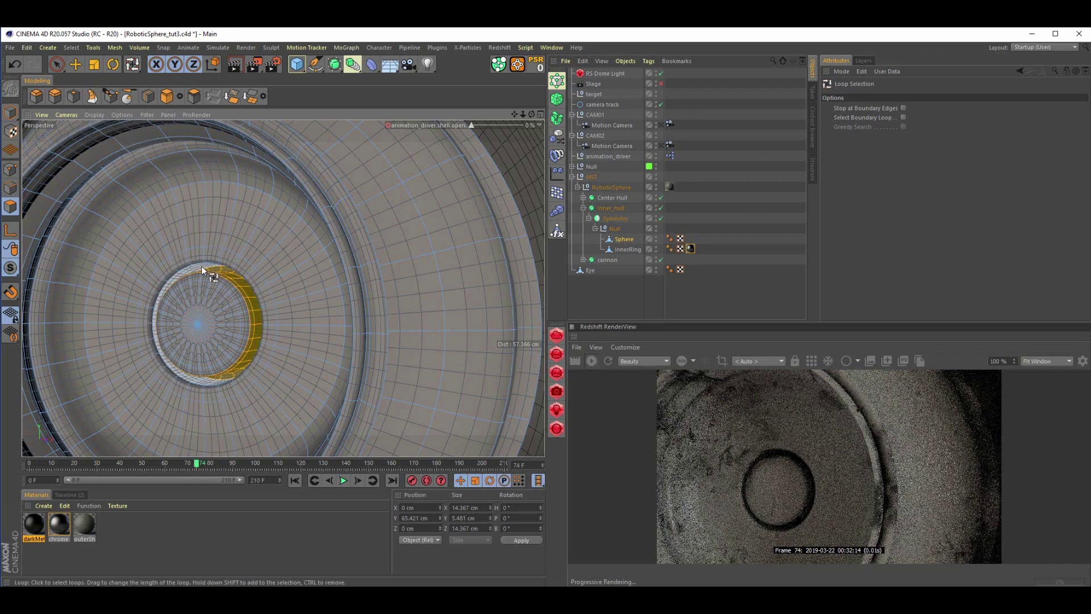
left_click(201, 266, "shift")
left_click(187, 263, "shift")
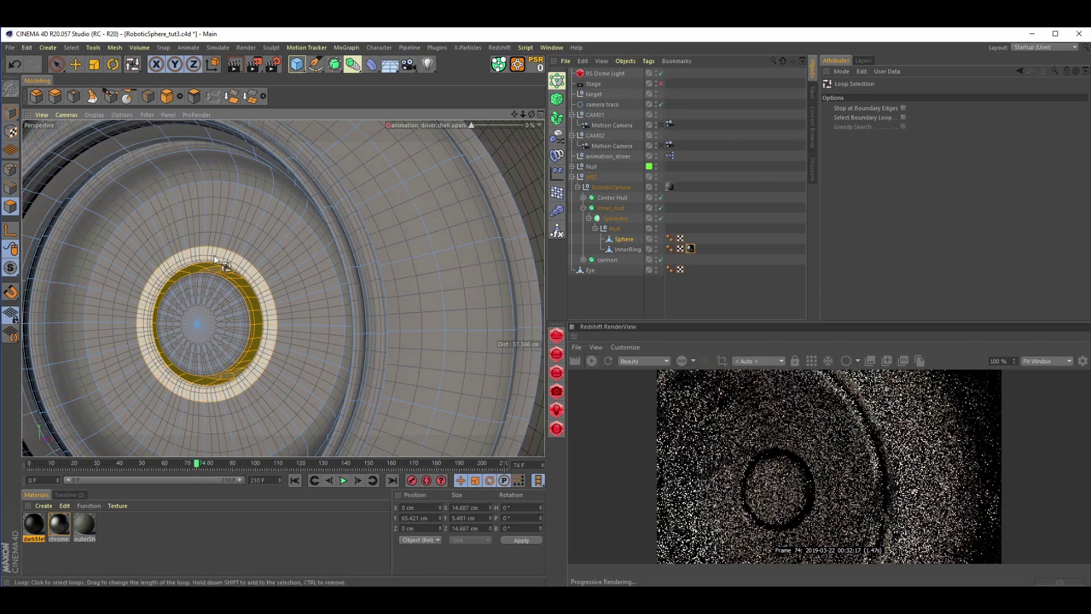
Add the disc around the hub and the narrow loops of its surrounding rim to the polygon selection.
left_click(299, 228, "shift")
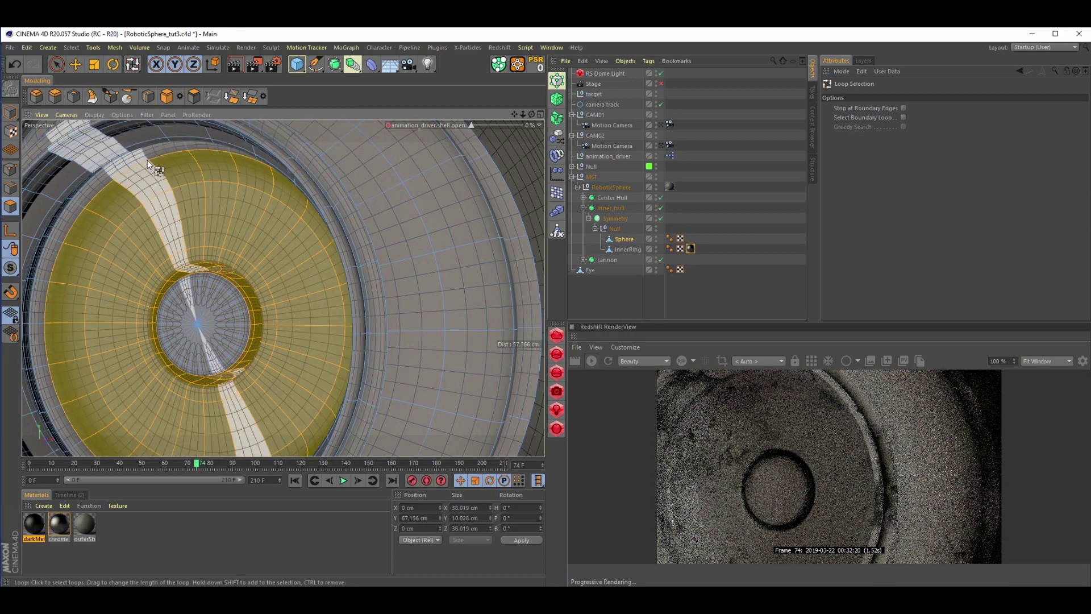
left_click(153, 155, "shift")
scroll(166, 288, "down", 3)
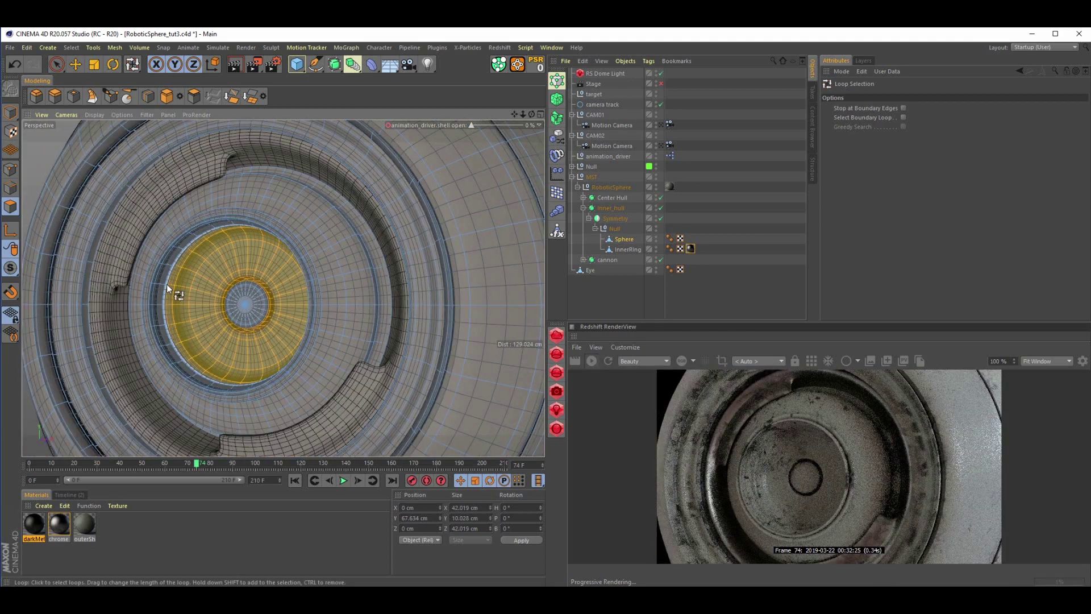
left_click(165, 286, "shift")
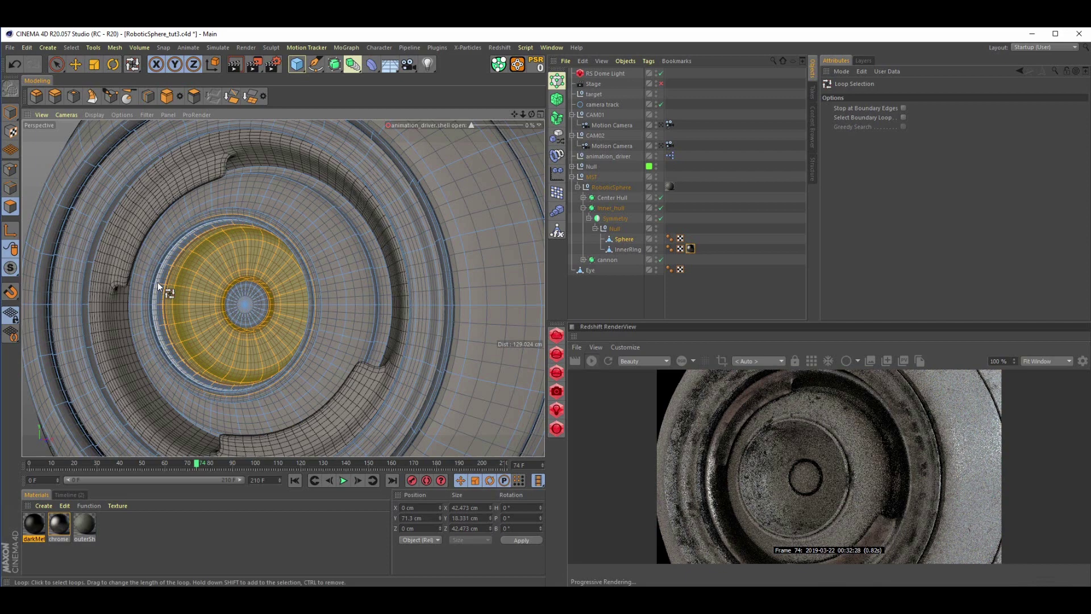
left_click(158, 282, "shift")
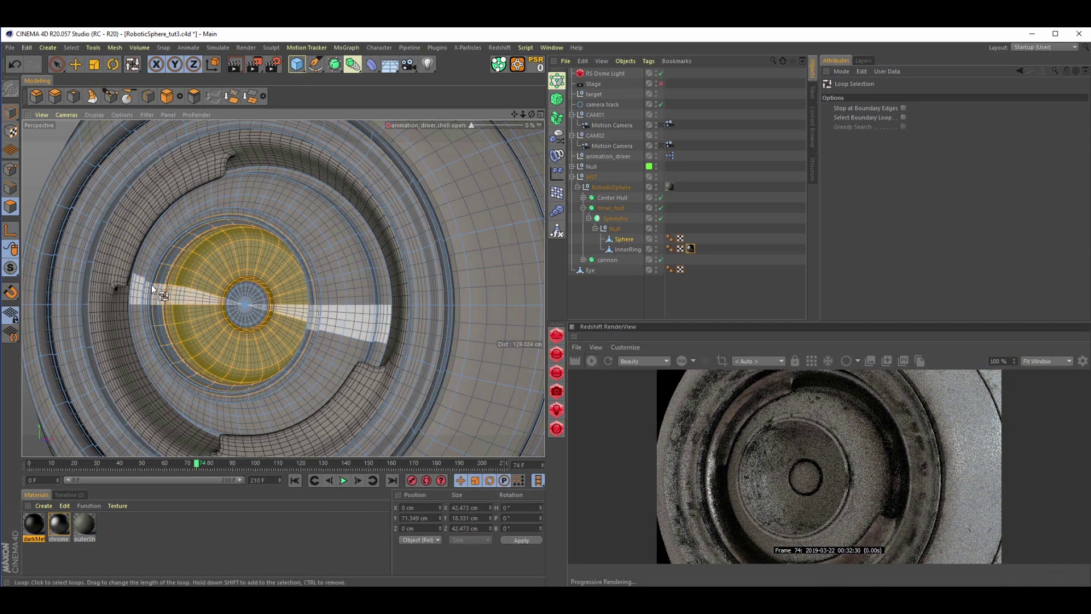
left_click(152, 282, "shift")
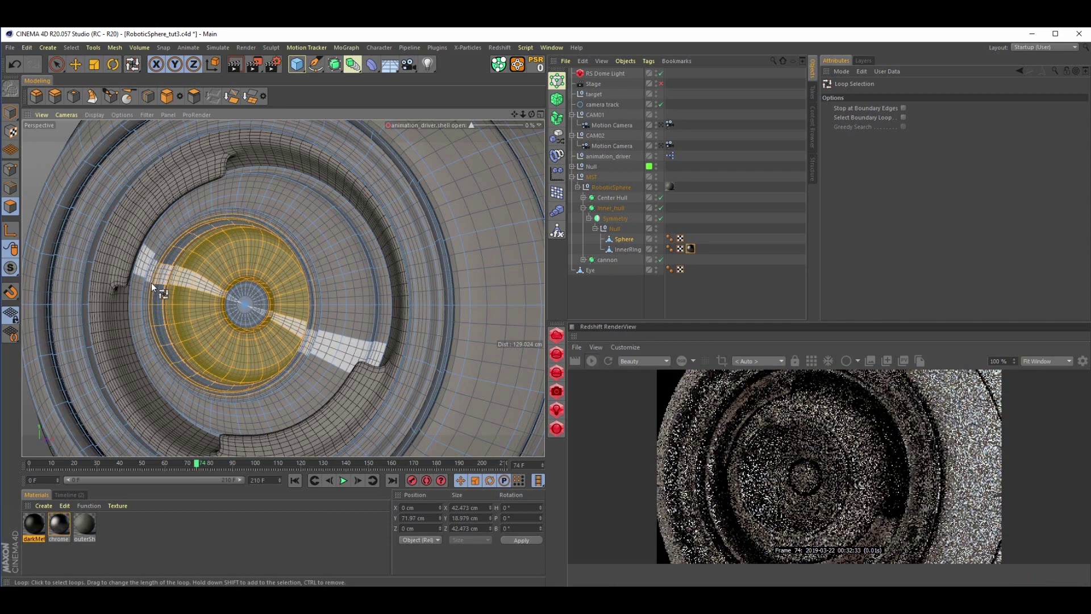
Extend the loop selection with the wide ring outside the rim and that ring's outer edge loop.
left_click(145, 282, "shift")
mouse_move(283, 288)
right_mouse_down("alt")
mouse_move(293, 288)
mouse_move(264, 288)
right_mouse_up("alt")
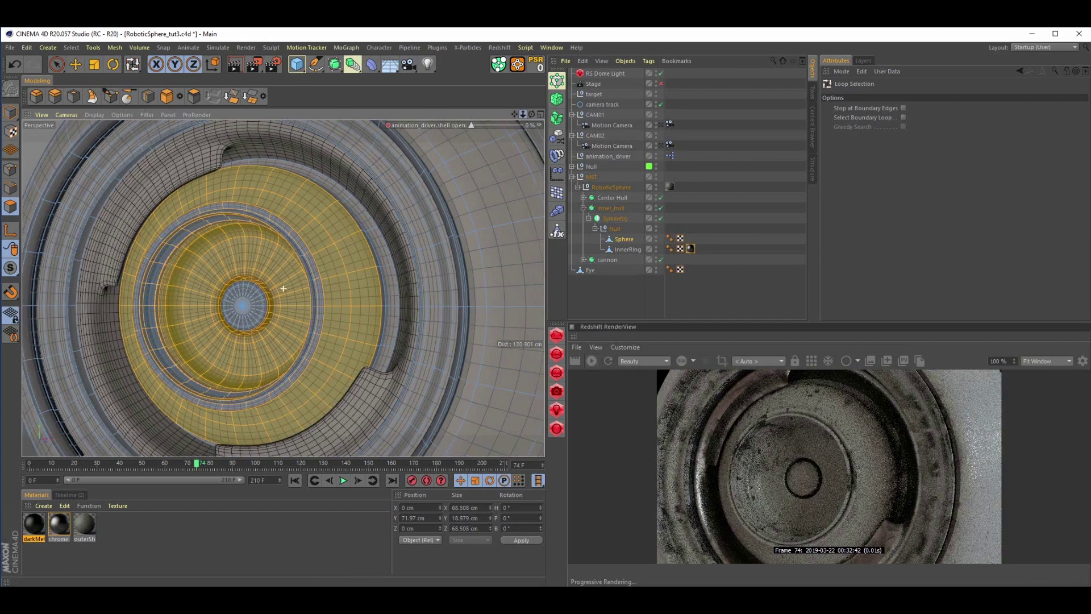
mouse_move(283, 288)
left_mouse_down("alt")
mouse_move(253, 288)
mouse_move(298, 288)
left_mouse_up("alt")
right_click_drag(283, 288, 292, 288, "alt")
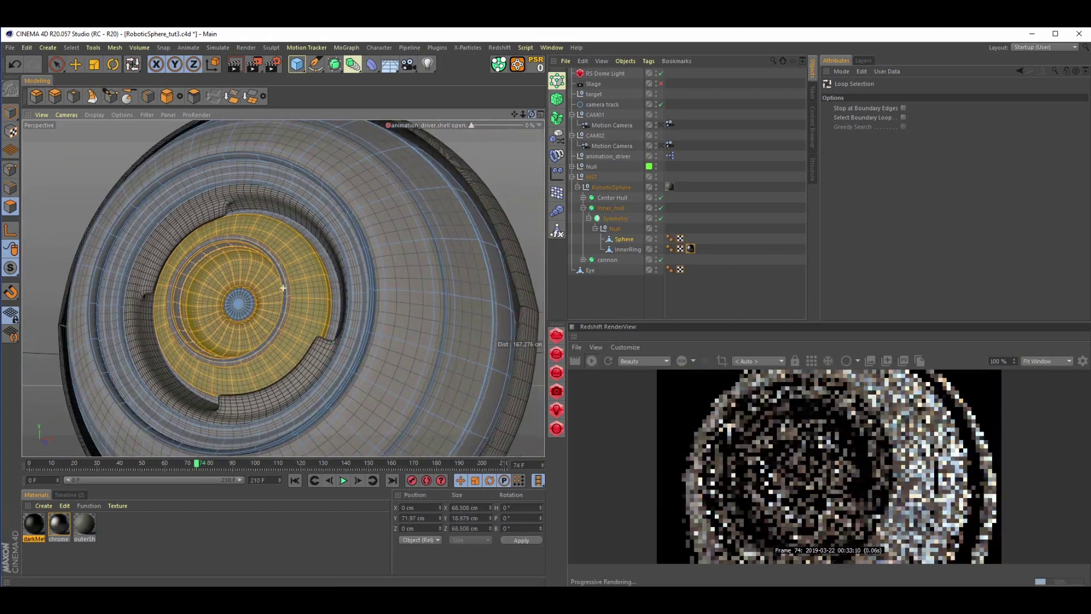
left_click_drag(282, 288, 283, 278, "alt")
left_click(337, 287, "shift")
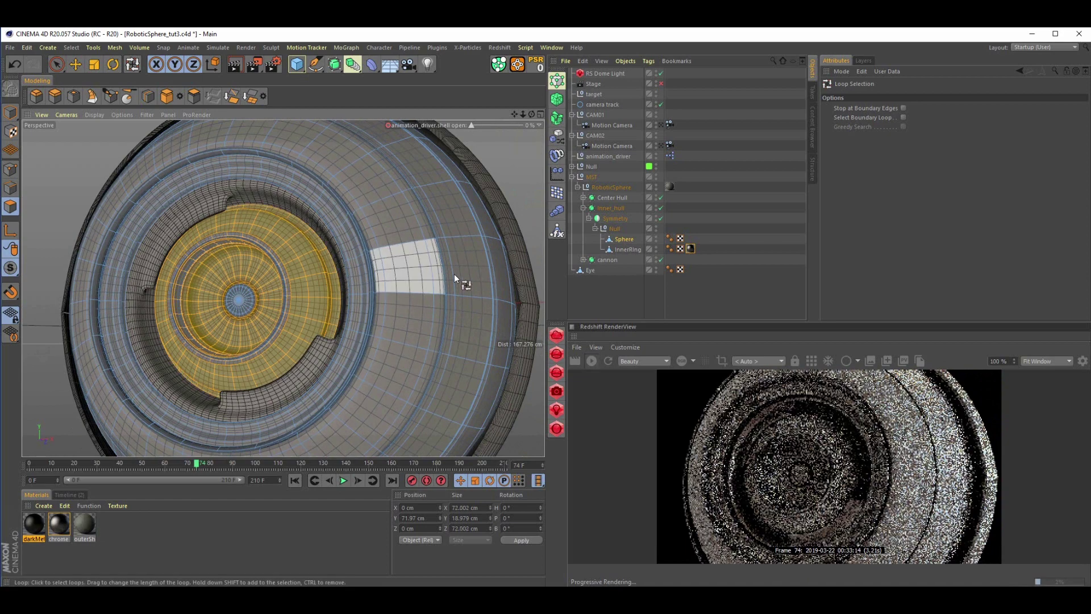
Store the selected polygons as a polygon selection named darkMetal.
left_click(71, 48)
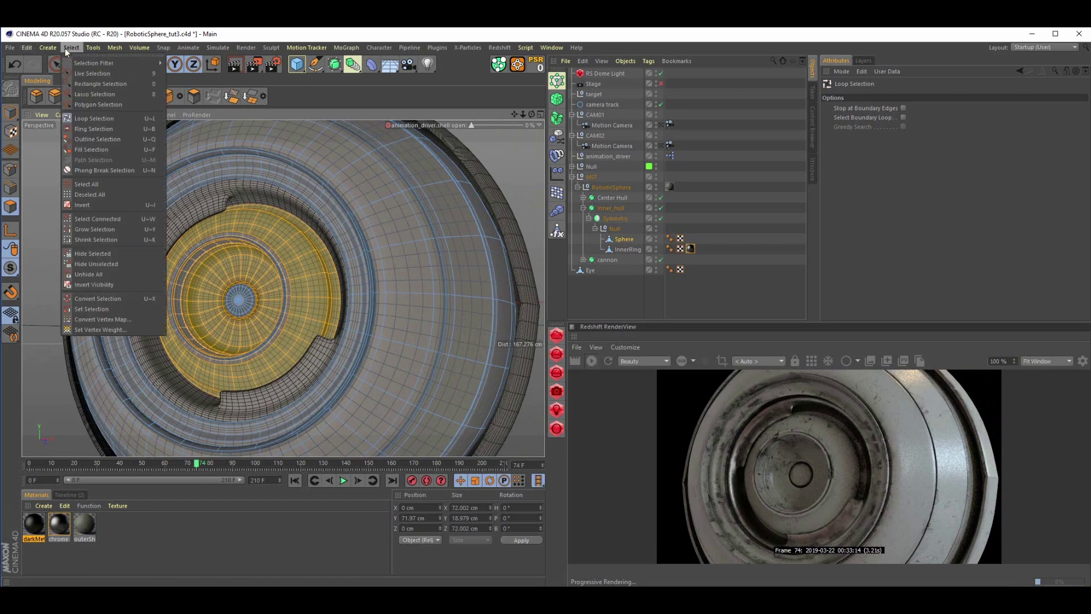
left_click(91, 309)
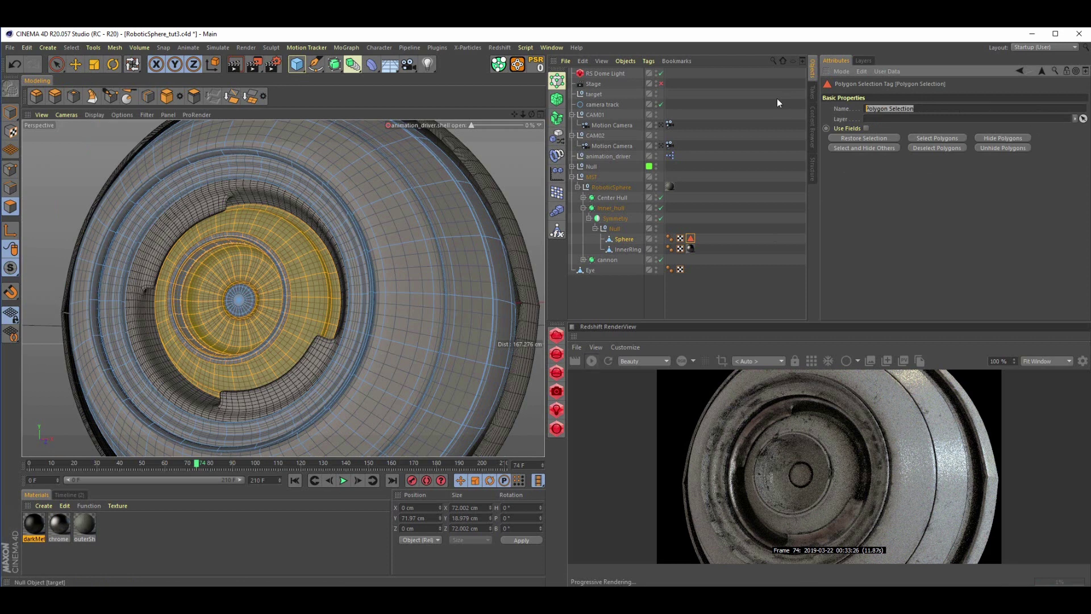
type("darkMetal")
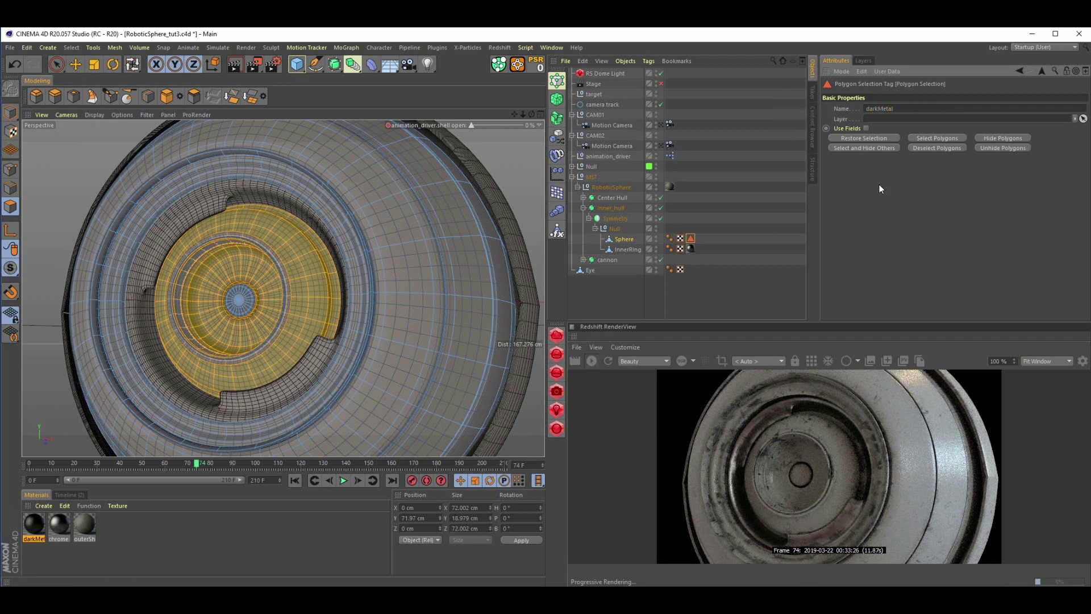
Apply the darkMetal material to the RoboticSphere group and restrict it to the darkMetal polygon selection.
left_click(693, 233)
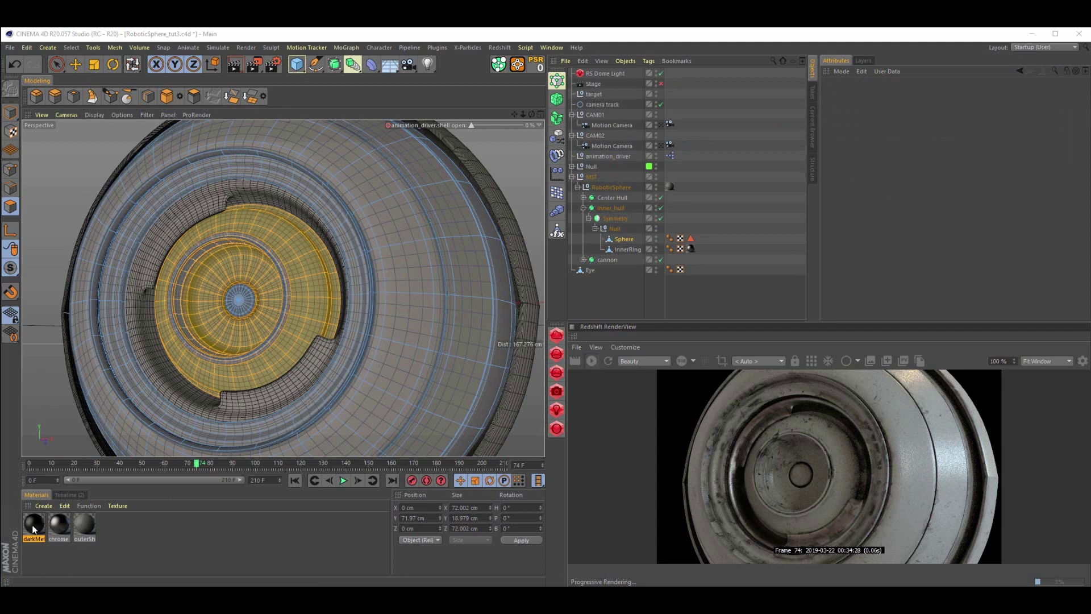
left_click_drag(33, 529, 622, 187)
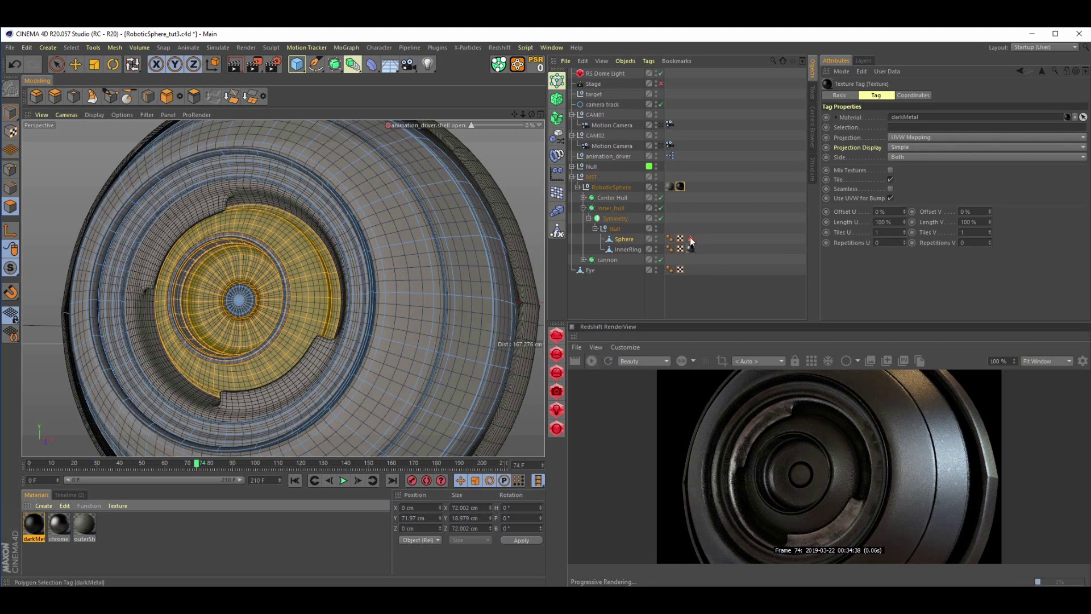
left_click_drag(690, 240, 916, 130)
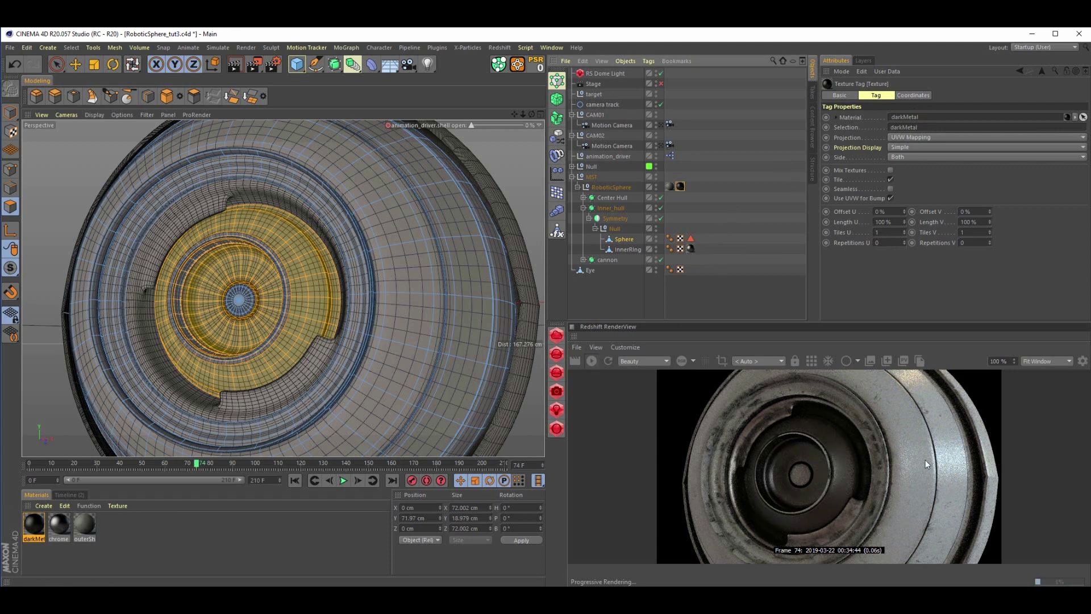
left_click_drag(530, 115, 283, 288)
left_click_drag(523, 115, 283, 289)
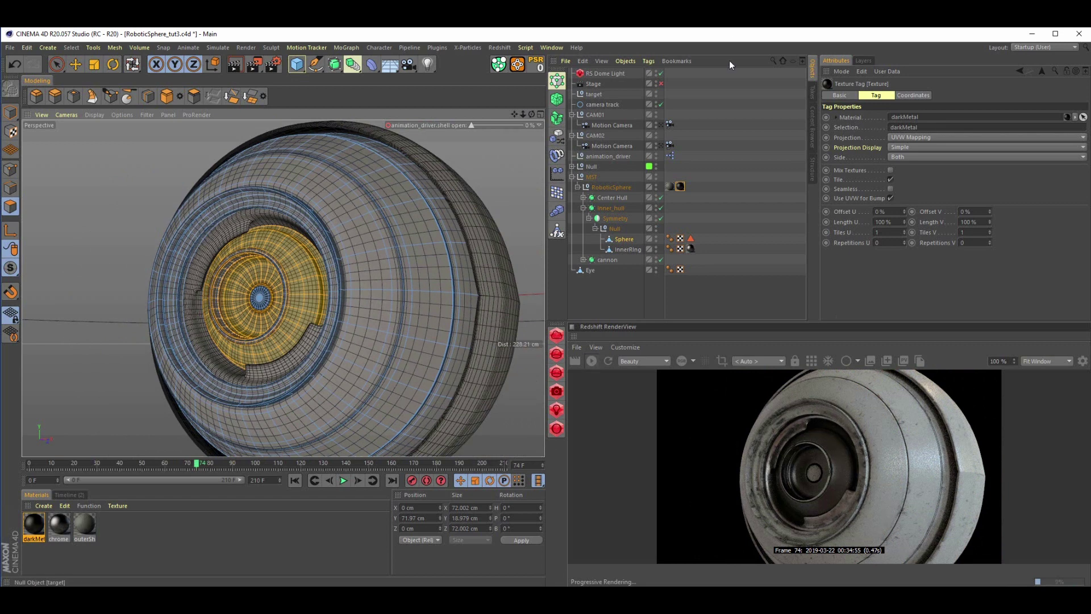
Add the polygon loops of the outer rim around InnerRing to the stored darkMetal selection of the Sphere.
left_click(690, 239)
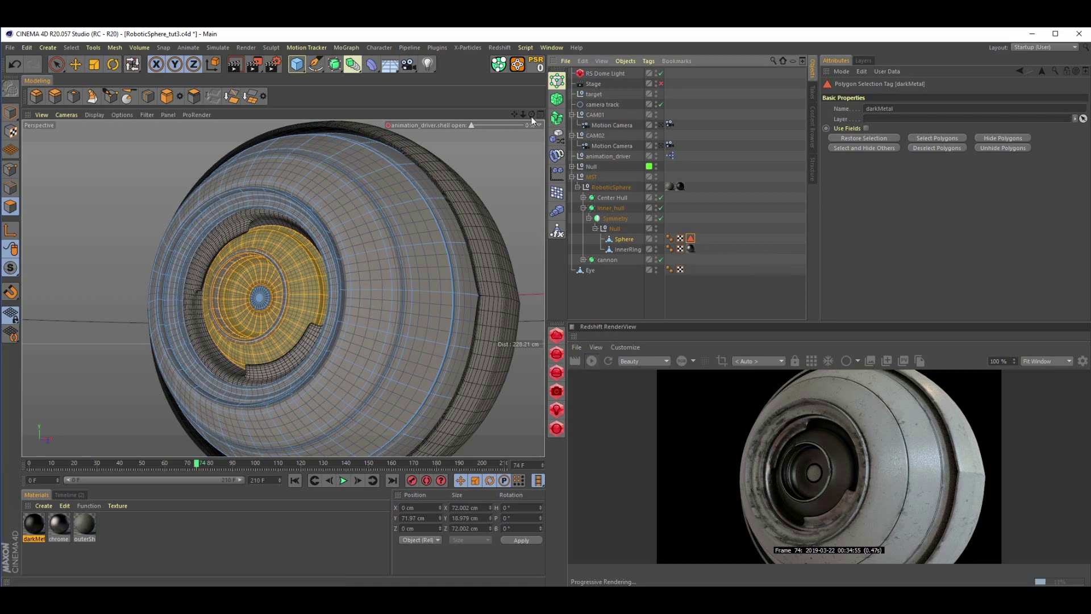
left_click_drag(522, 114, 520, 114)
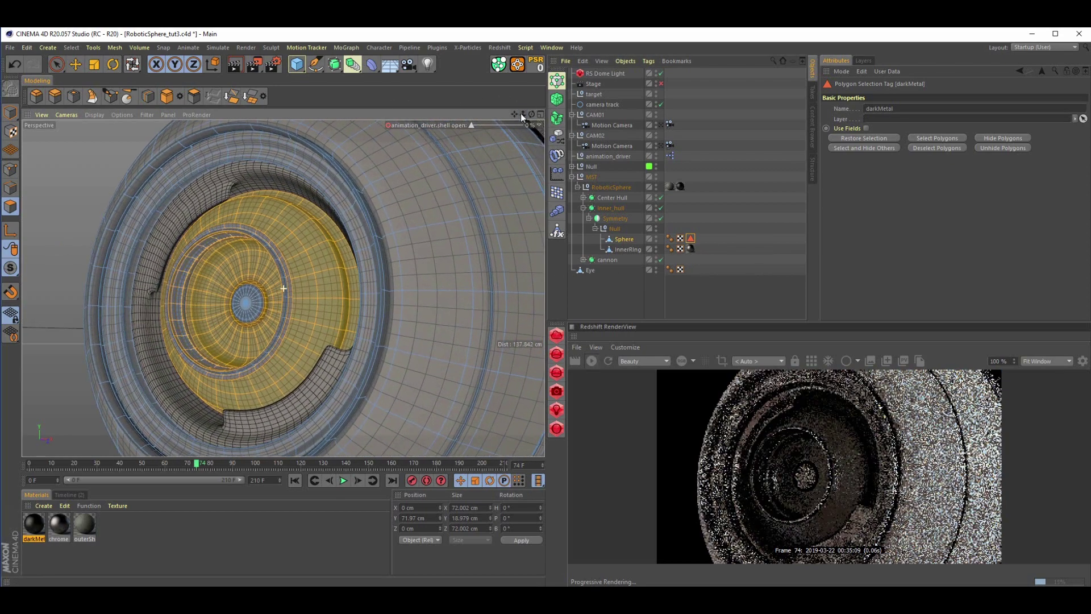
left_click(131, 65)
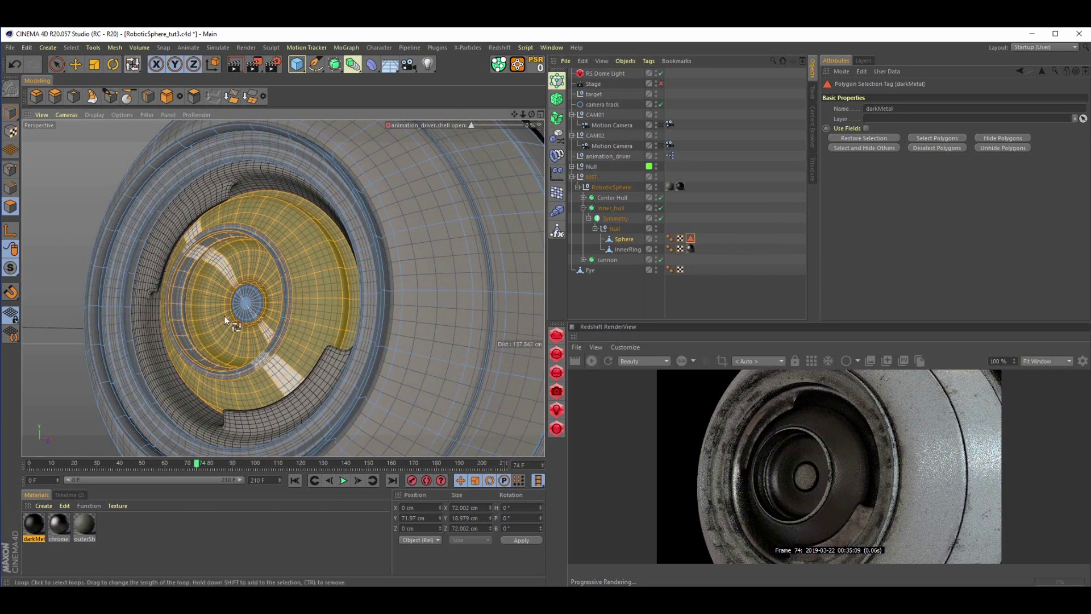
left_click(109, 268, "shift")
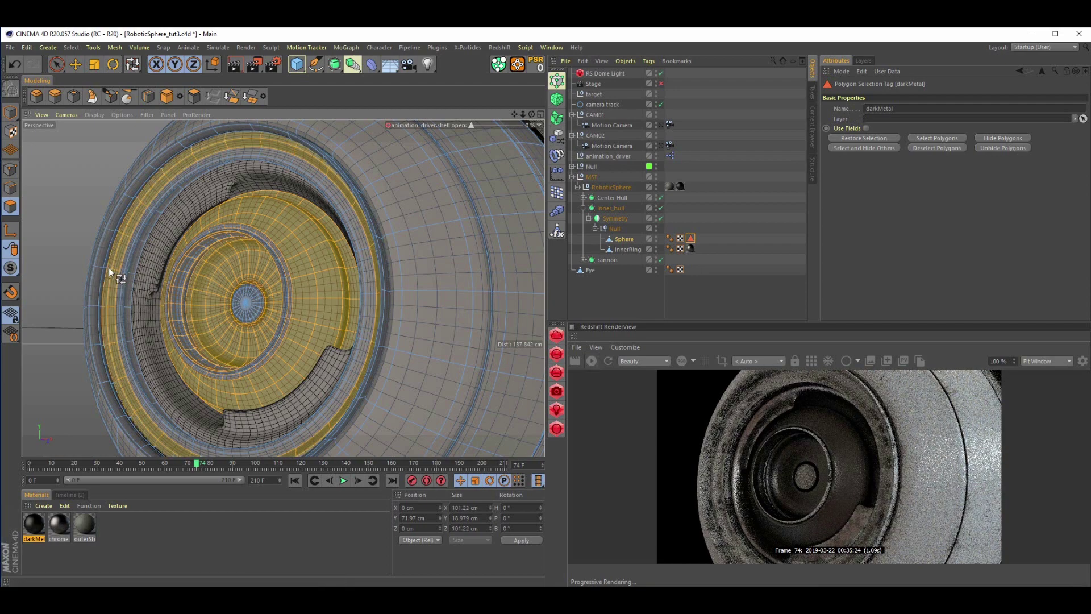
left_click(124, 272, "shift")
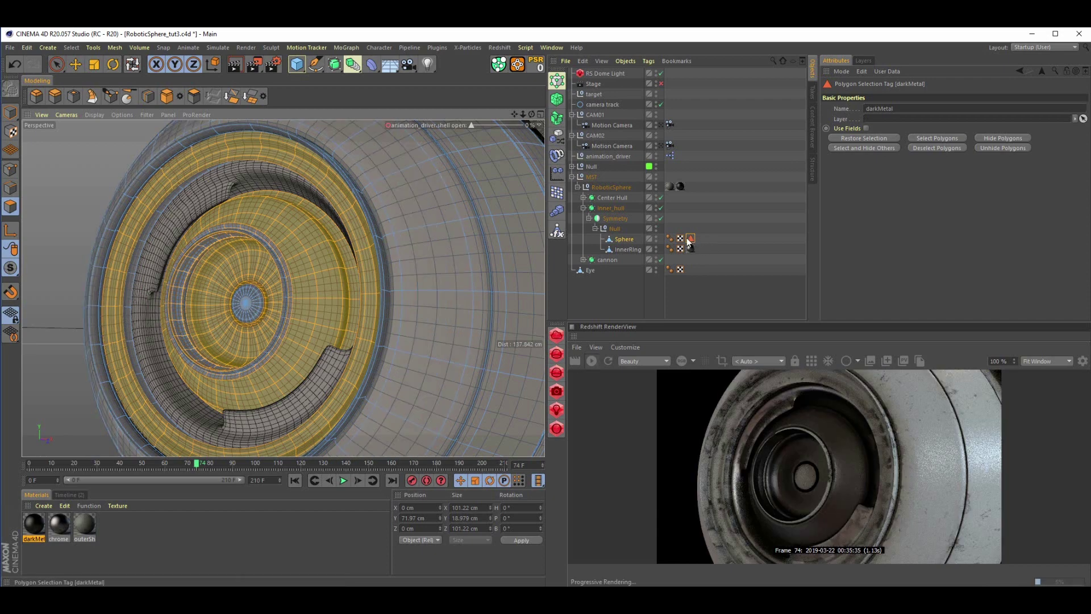
left_click(75, 49)
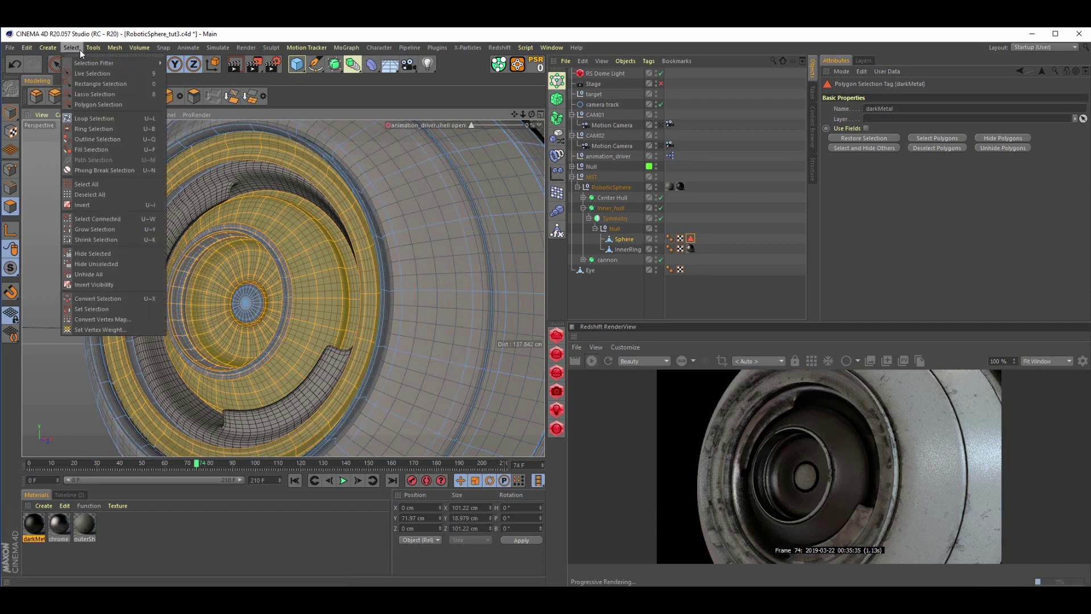
left_click(96, 308)
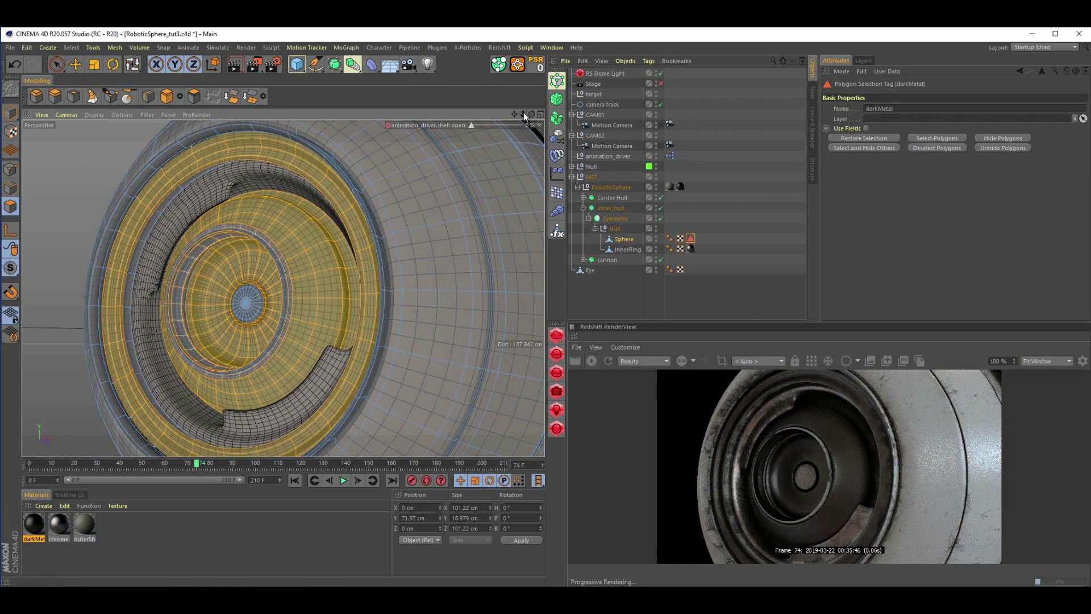
Re-enable the Stage object to return to the scene camera and save the project.
left_click_drag(523, 112, 494, 115)
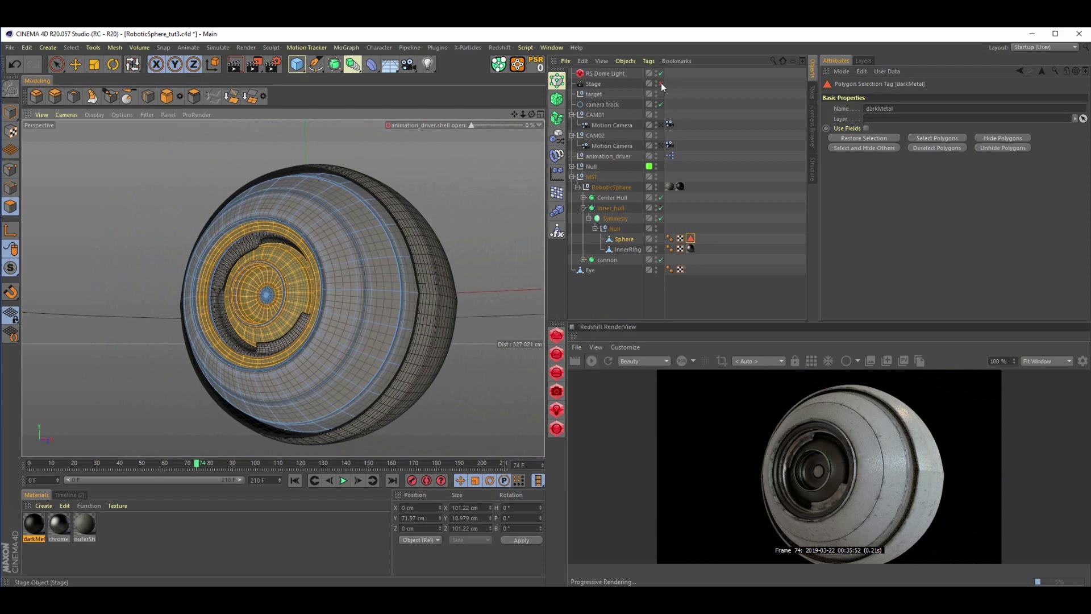
left_click(661, 84)
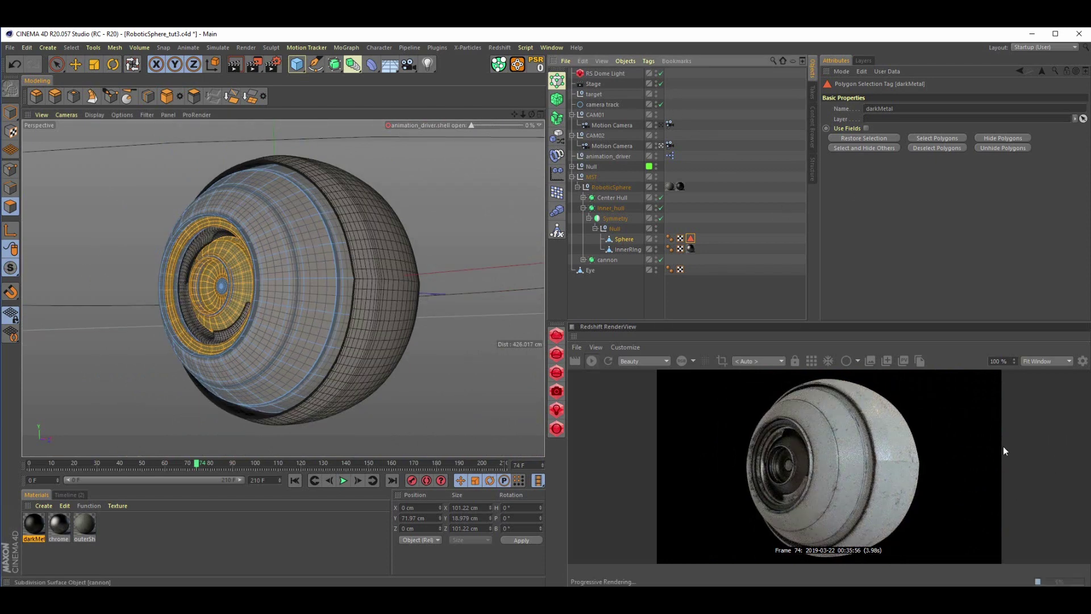
key("ctrl+s")
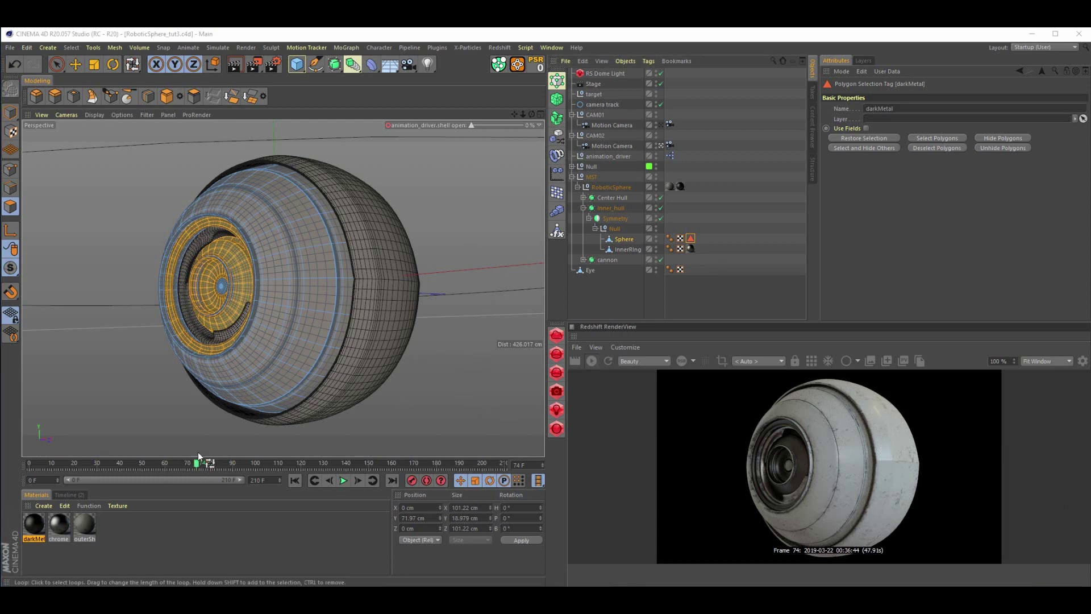
Advance the animation to frame 138 to expose the cannon.
left_click_drag(198, 463, 342, 463)
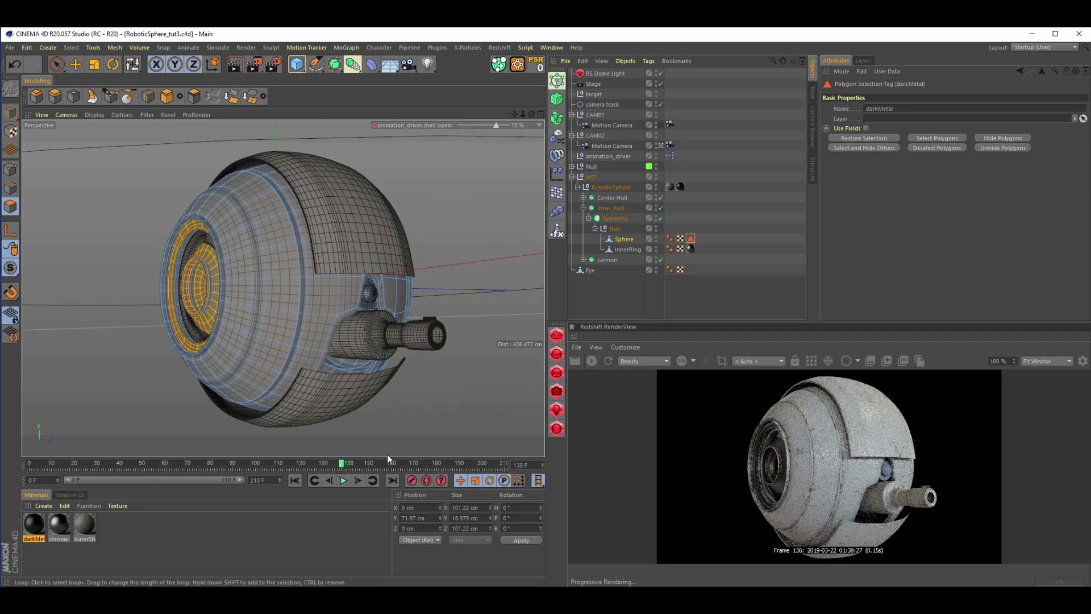
Assign the darkMetal material to the cannon object.
left_click(928, 499)
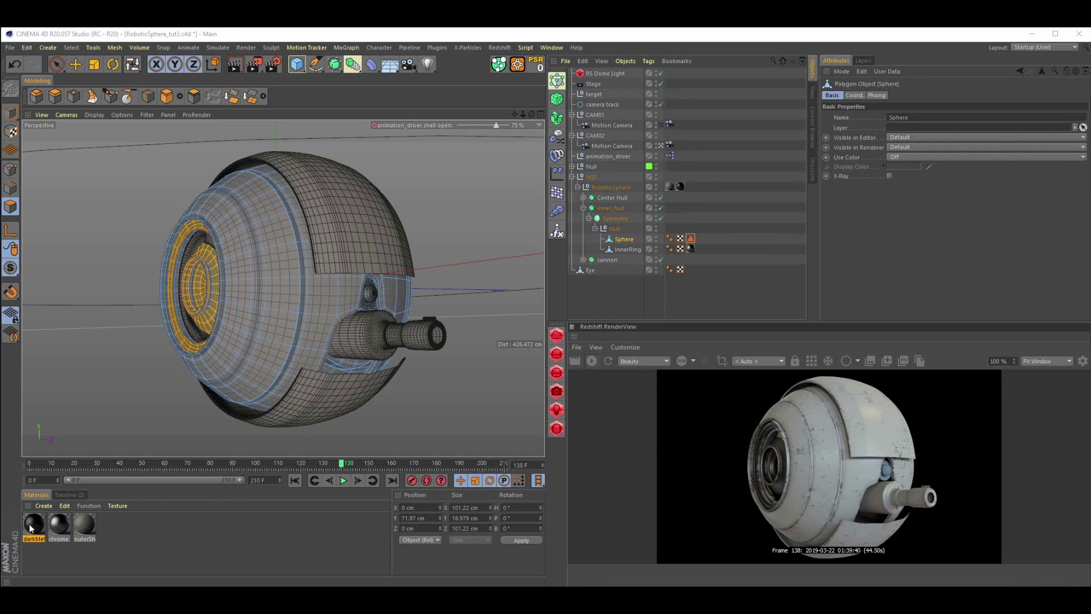
left_click_drag(31, 528, 403, 466)
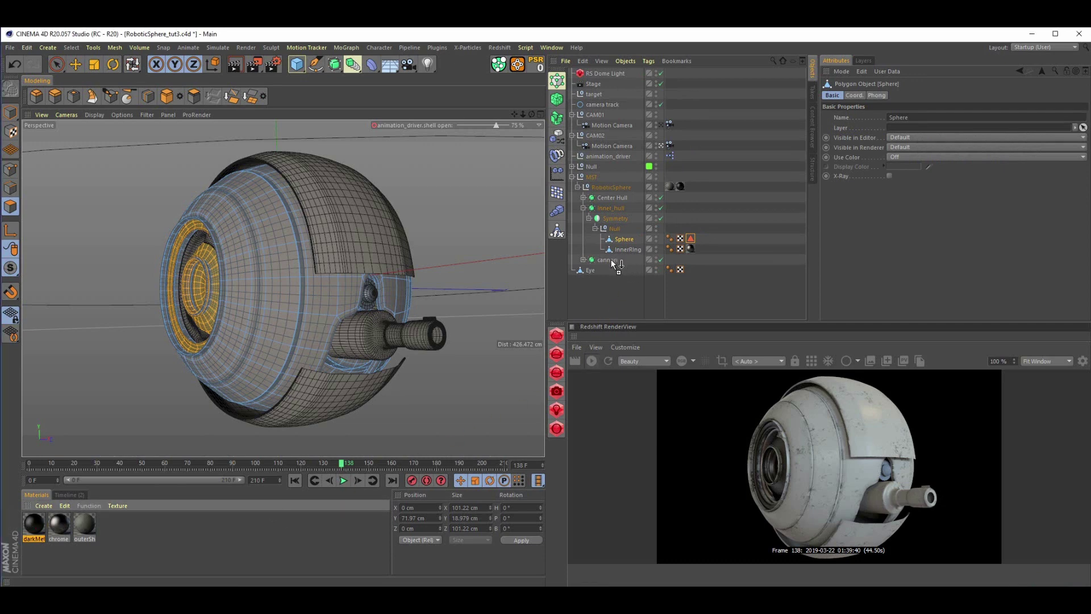
left_click_drag(611, 259, 611, 259)
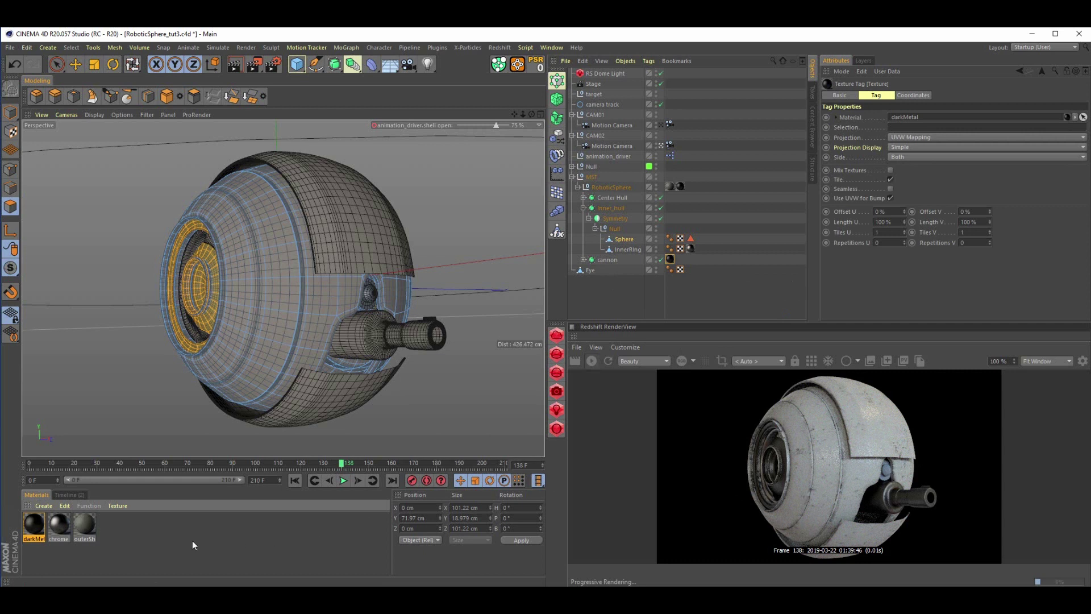
Create a new Redshift material and name it lens.
left_click(556, 428)
mouse_move(575, 433)
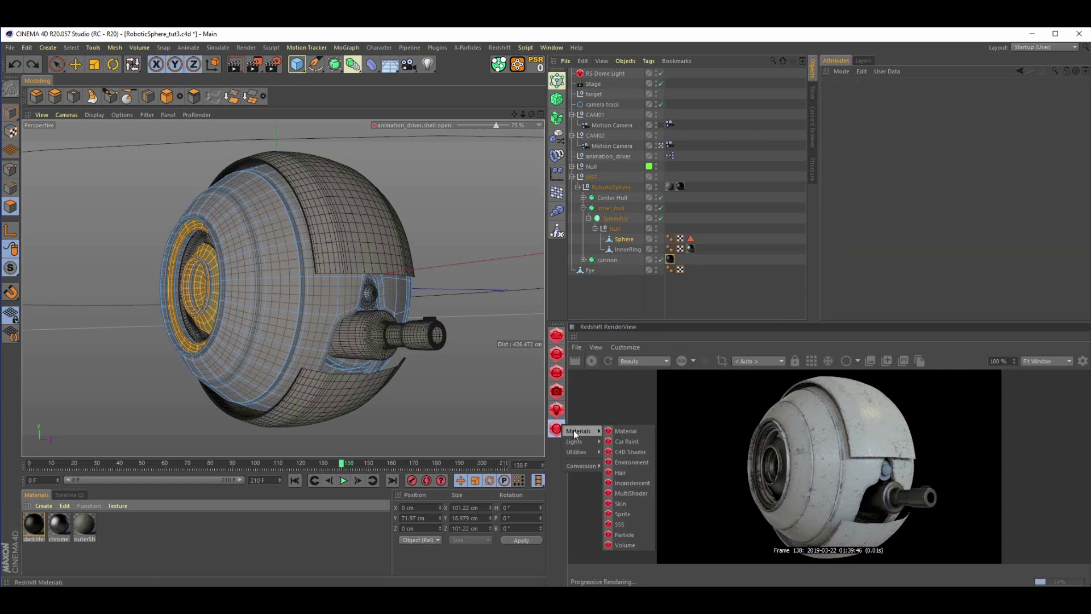
left_click(625, 431)
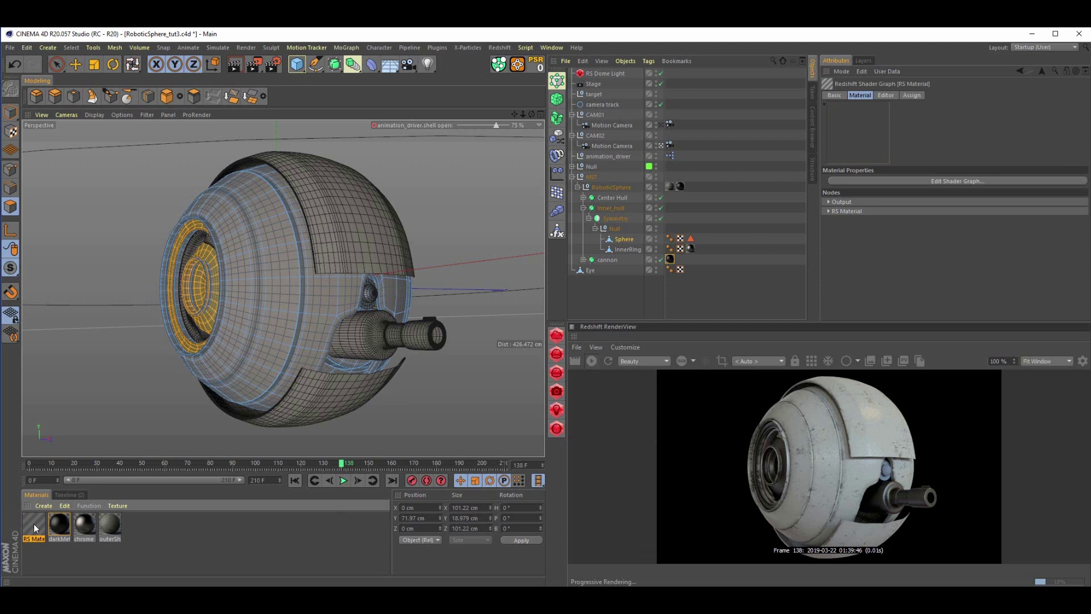
double_click(32, 538)
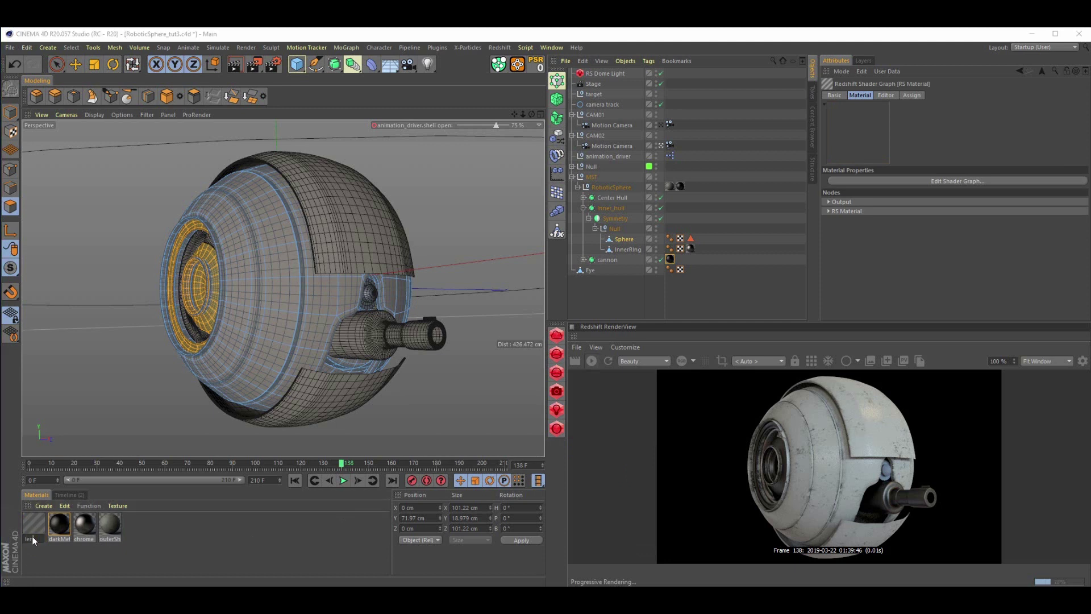
type("lens")
key("Return")
Apply the Tinted Glass preset to the lens material's RS Material node and close its shader graph.
left_click(915, 182)
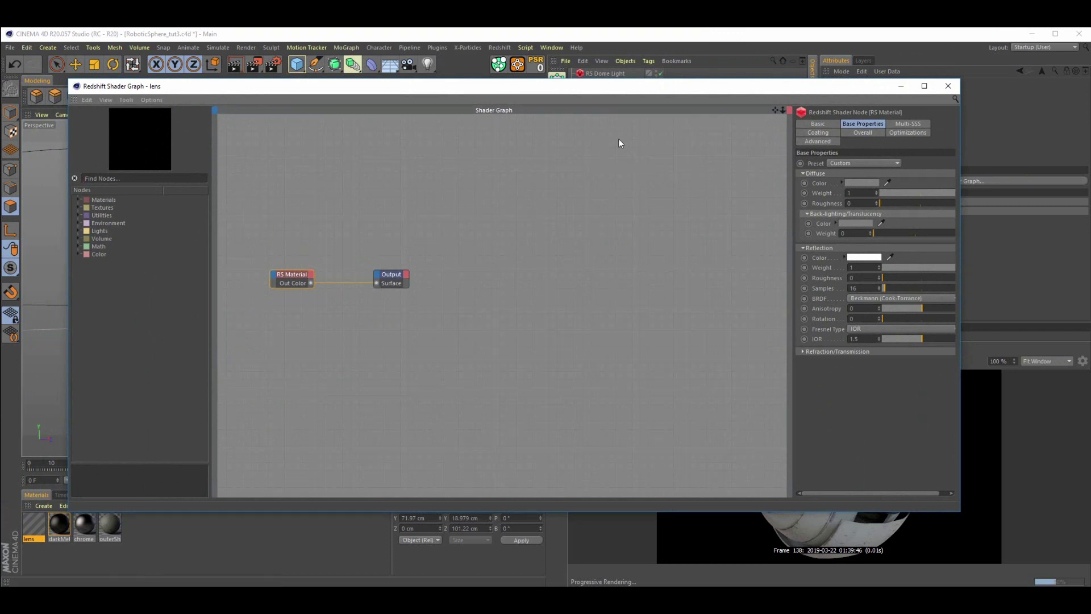
left_click(881, 163)
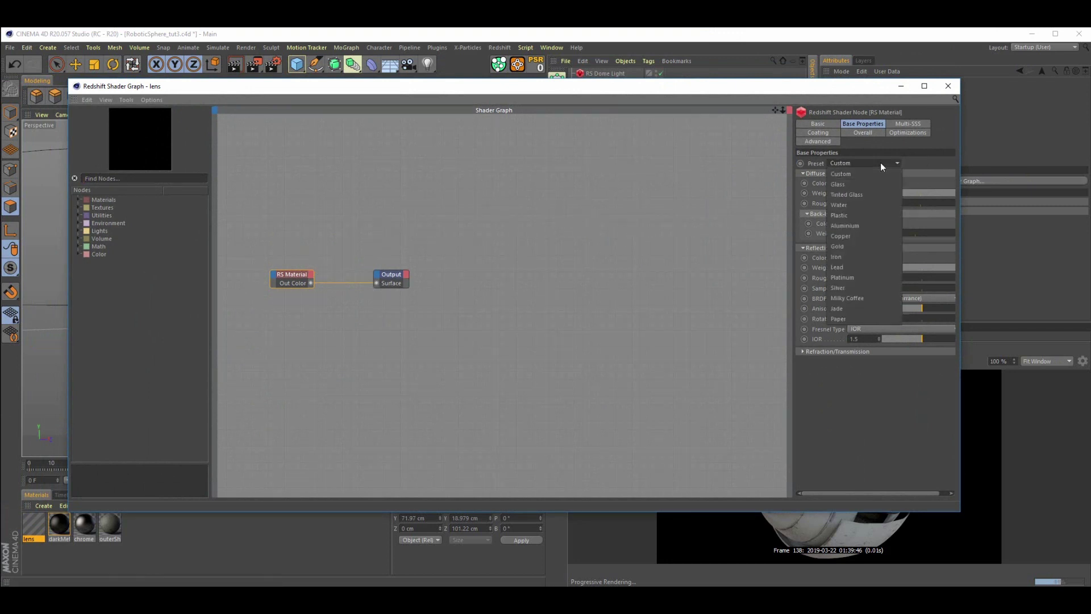
left_click(849, 194)
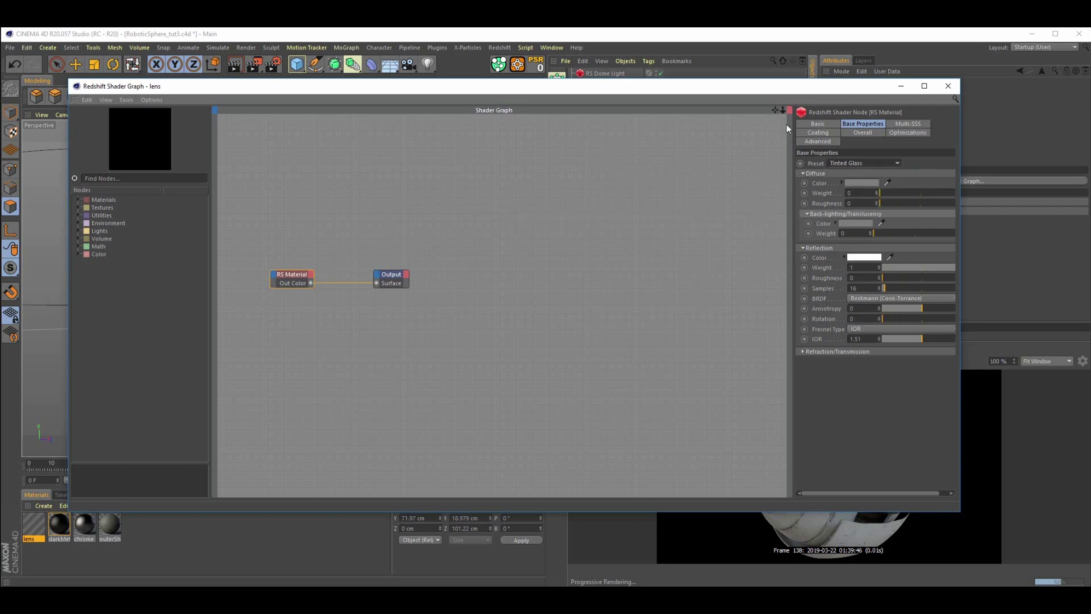
left_click_drag(805, 90, 762, 115)
left_click_drag(675, 110, 503, 111)
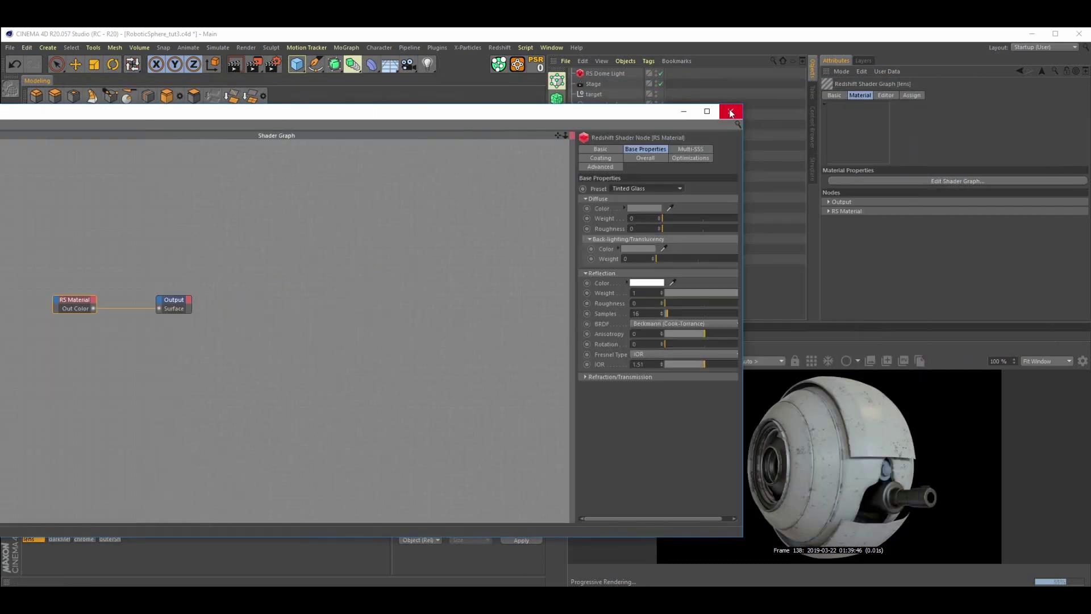
left_click(730, 112)
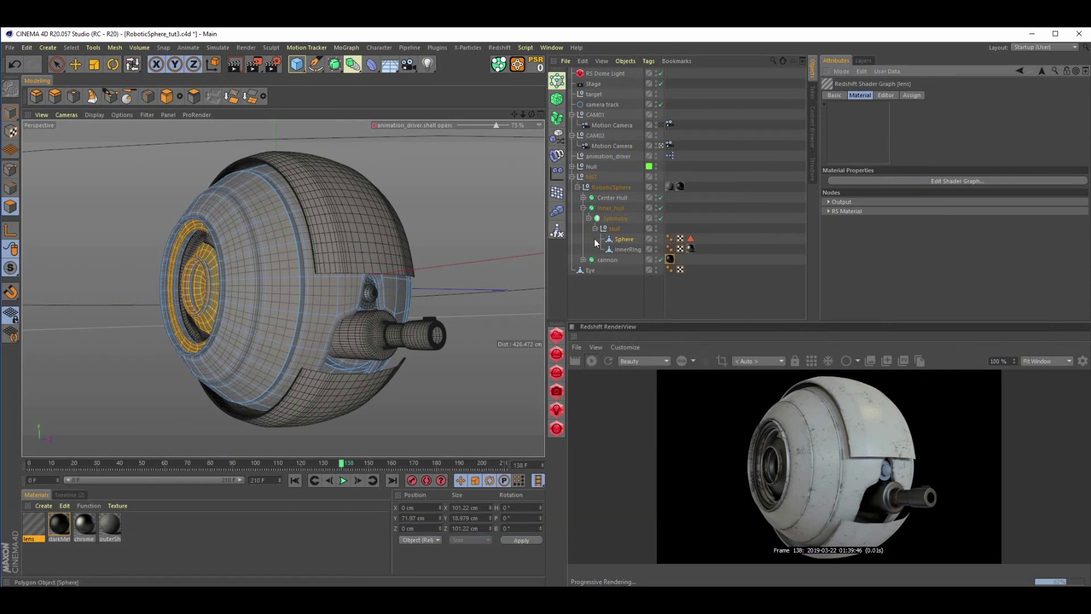
Move the Eye object into the RoboticSphere group and assign the lens material to it.
left_click_drag(590, 271, 608, 191)
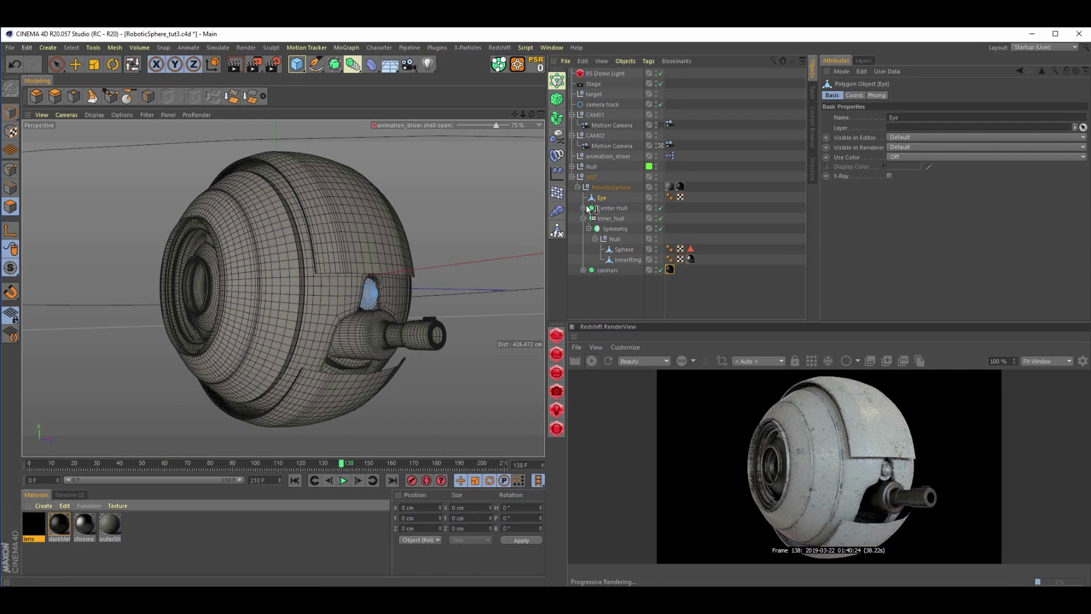
left_click_drag(607, 197, 603, 196)
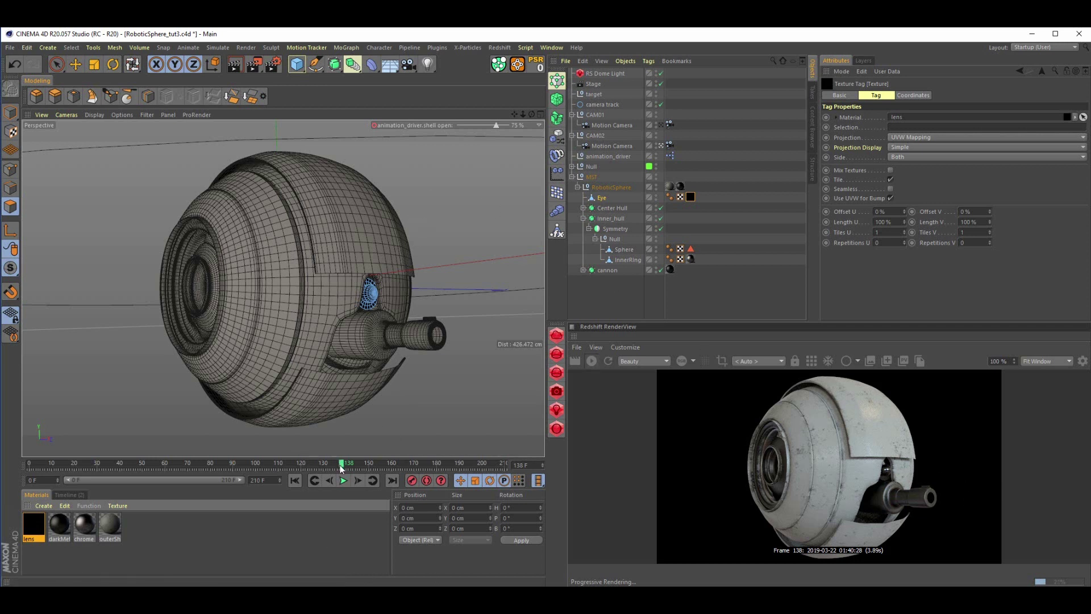
Go to frame 45, disable the Stage object and leave the CAM01 motion camera for free navigation around the Sphere.
left_click_drag(342, 467, 134, 464)
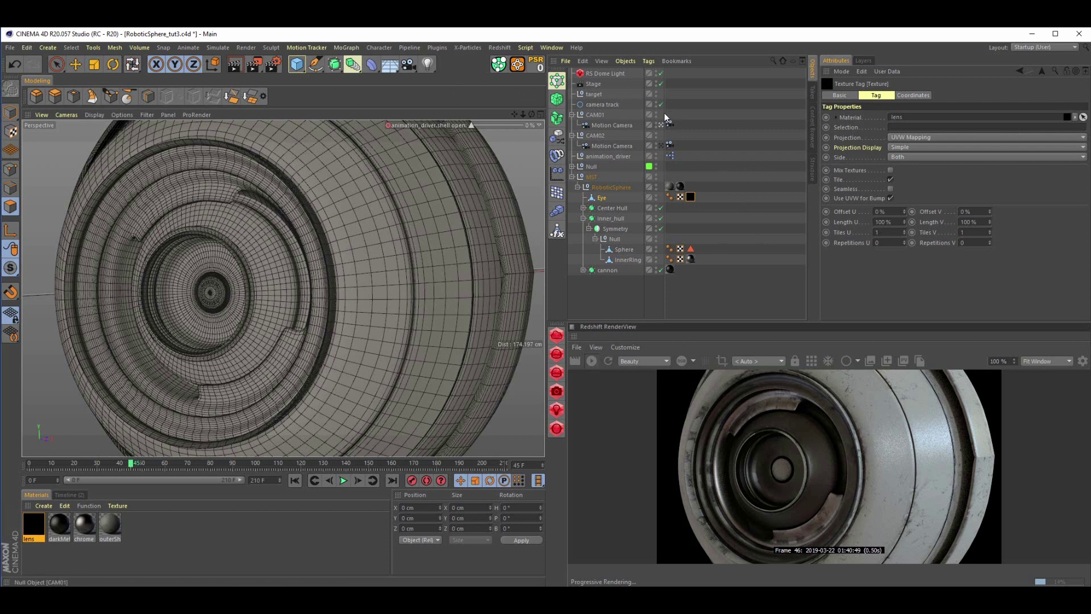
left_click(660, 83)
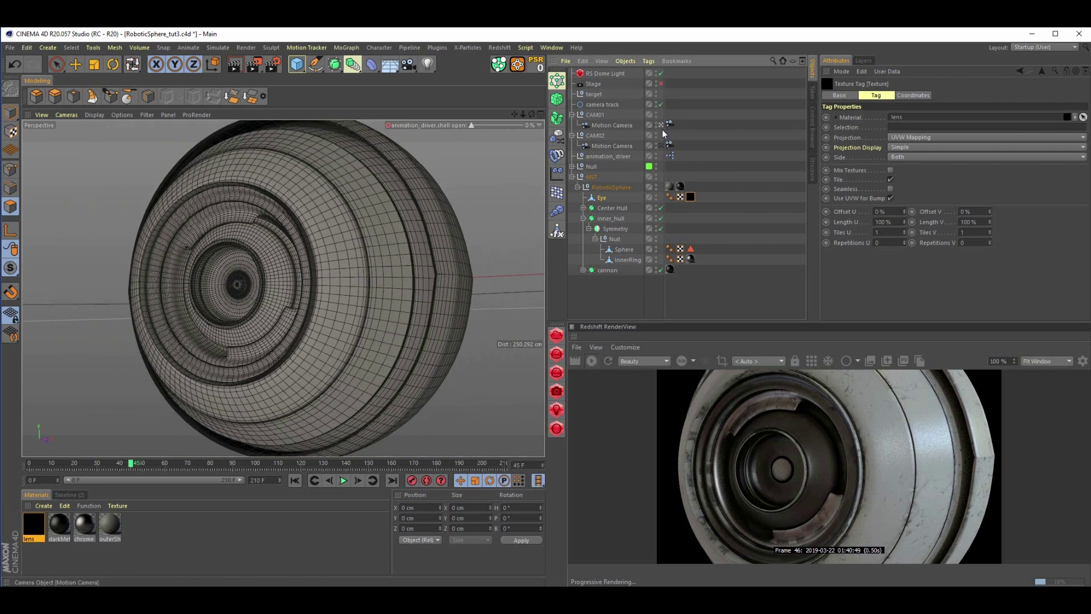
left_click(661, 125)
left_click_drag(521, 114, 513, 117)
left_click(463, 215)
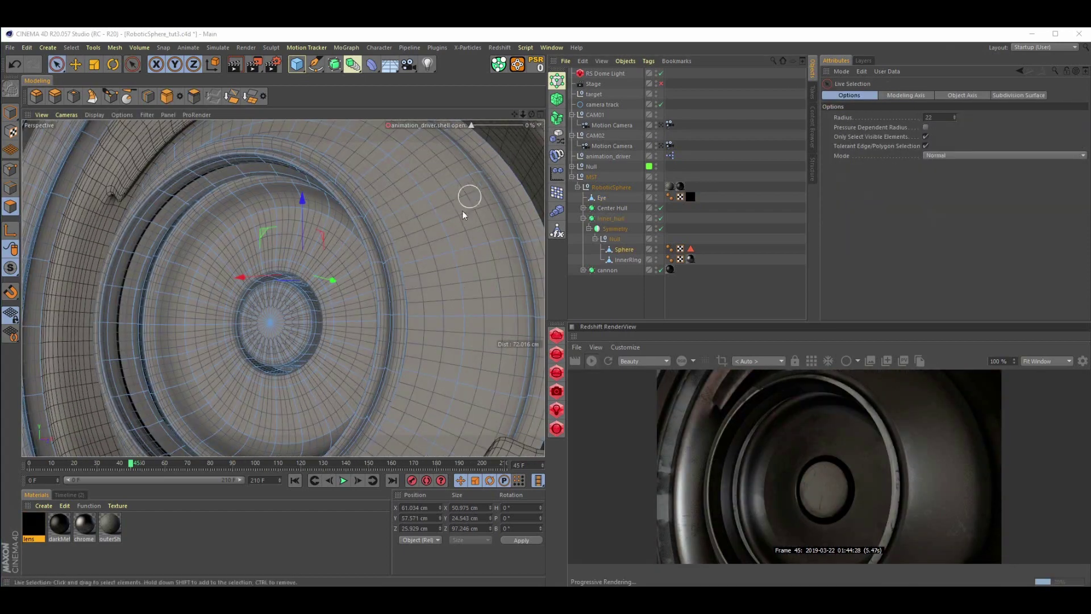
Select the polygon loops of the small central disc on the Sphere, split them into a separate object and delete the originals.
left_click_drag(397, 278, 244, 298, "alt")
left_click_drag(482, 306, 377, 306, "alt")
right_click_drag(414, 307, 320, 354, "alt")
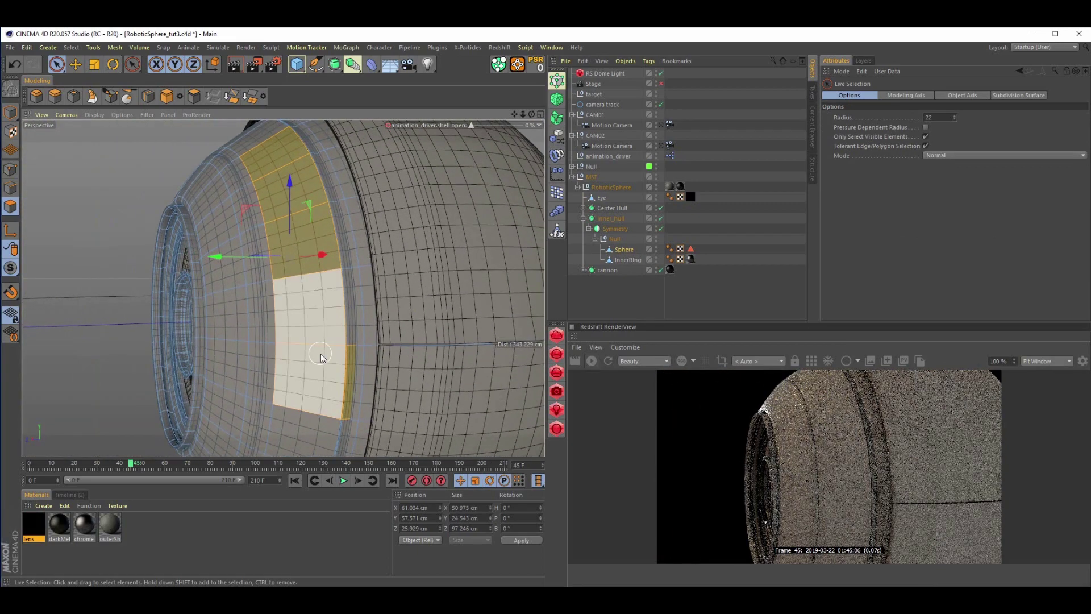
left_click_drag(304, 358, 378, 343, "alt")
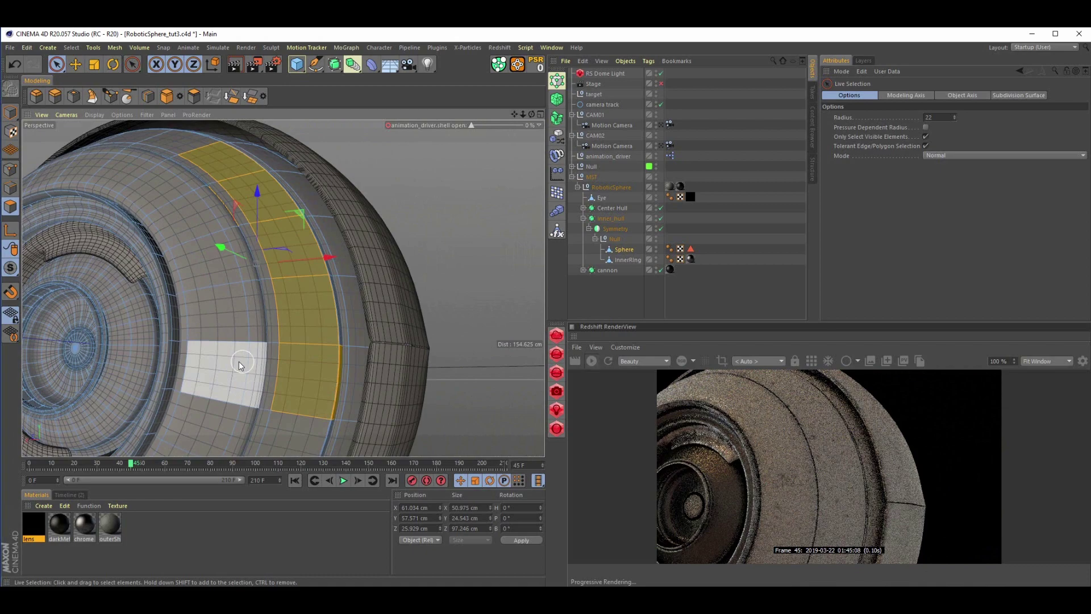
left_click_drag(239, 365, 480, 312, "alt")
left_click_drag(341, 328, 372, 342, "alt")
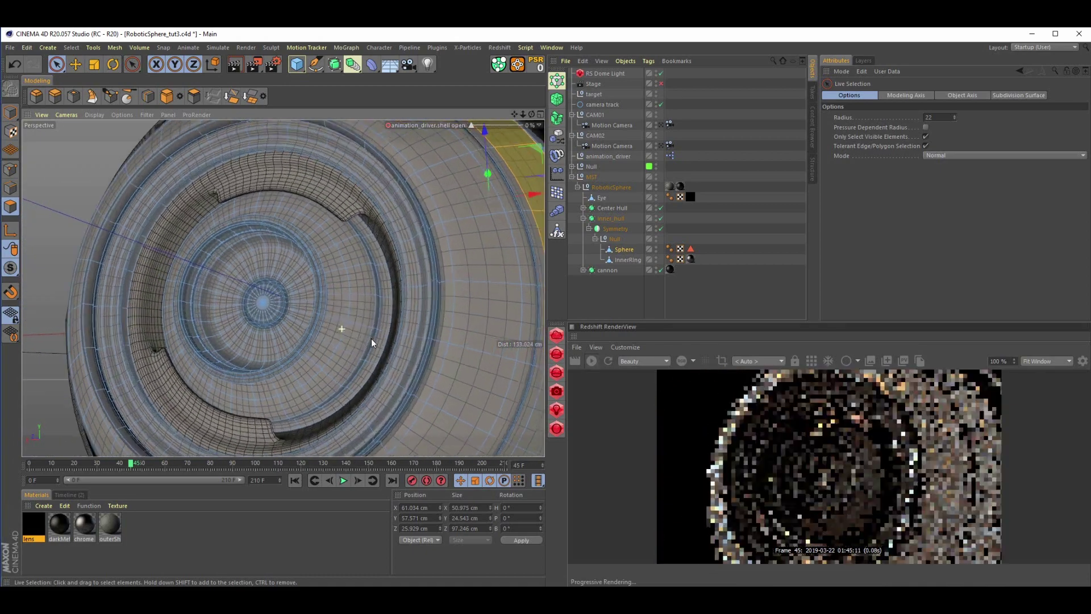
right_click_drag(372, 343, 455, 341, "alt")
left_click_drag(132, 63, 153, 116)
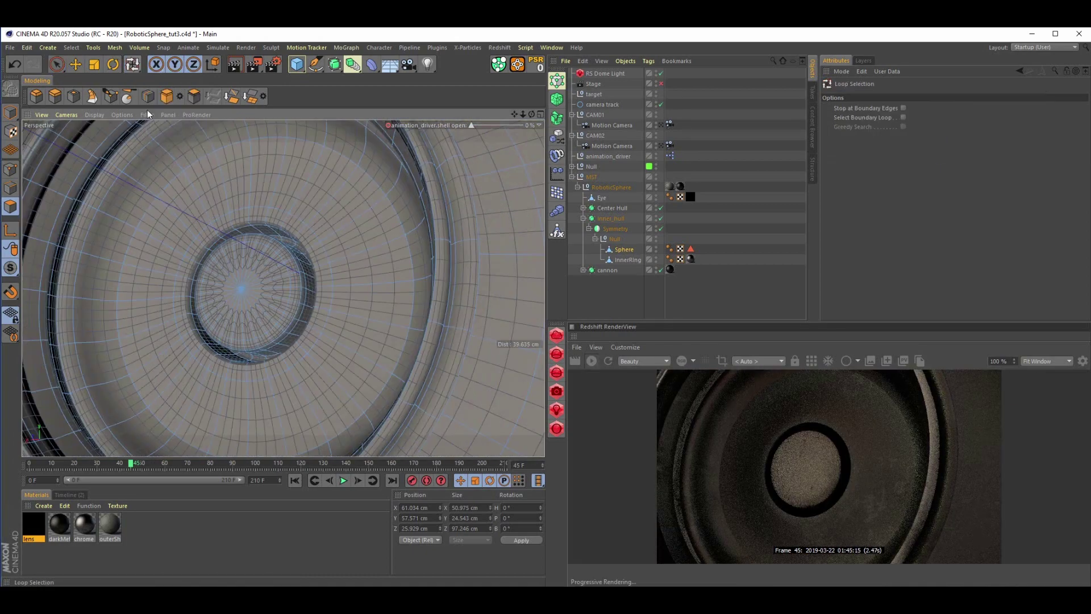
left_click(303, 309)
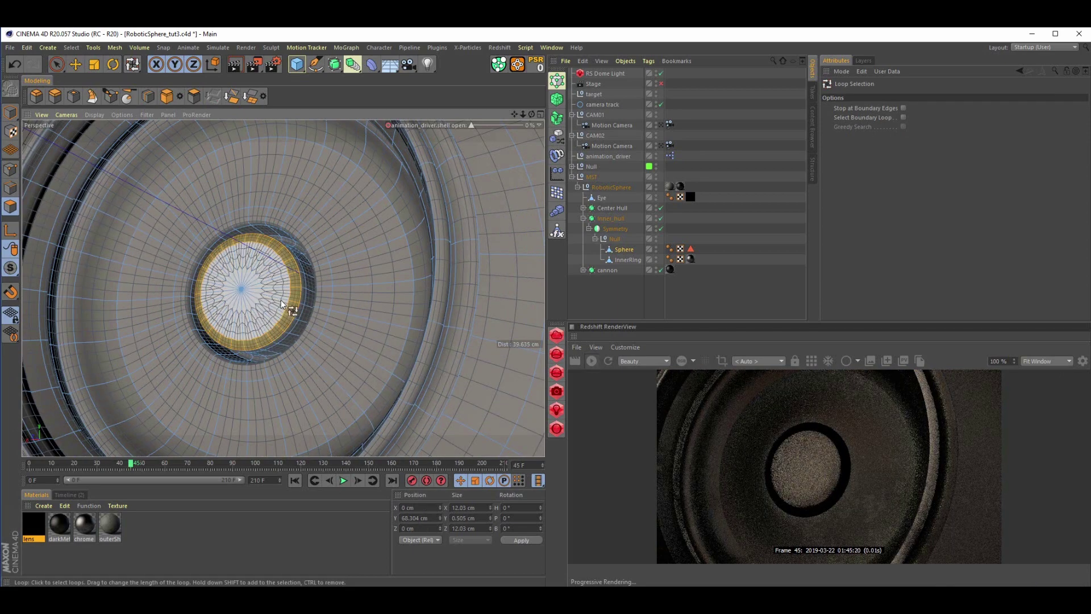
left_click(283, 304, "shift")
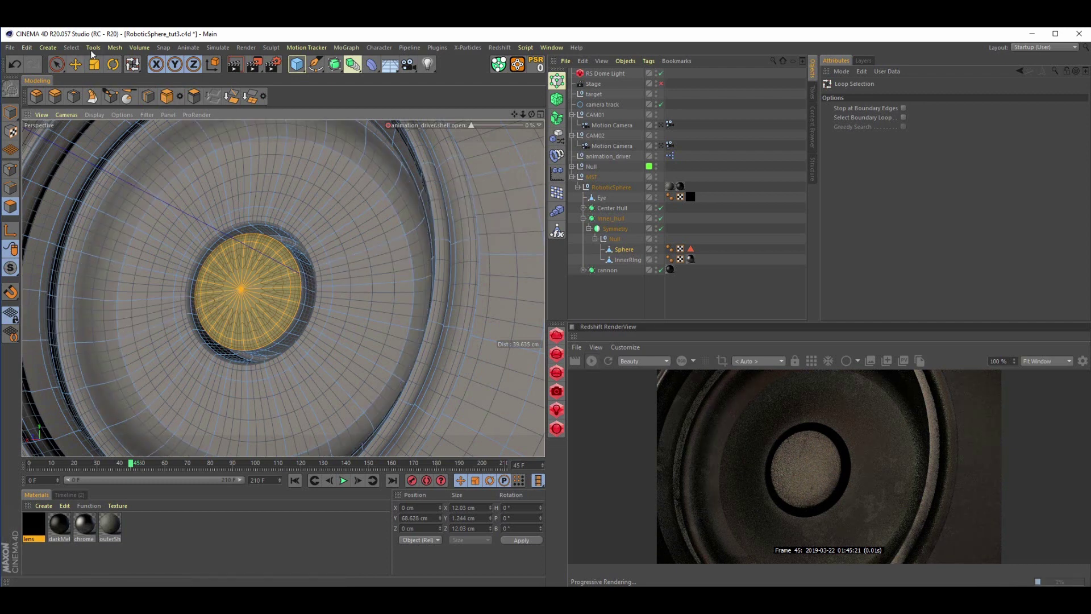
left_click(114, 47)
mouse_move(136, 73)
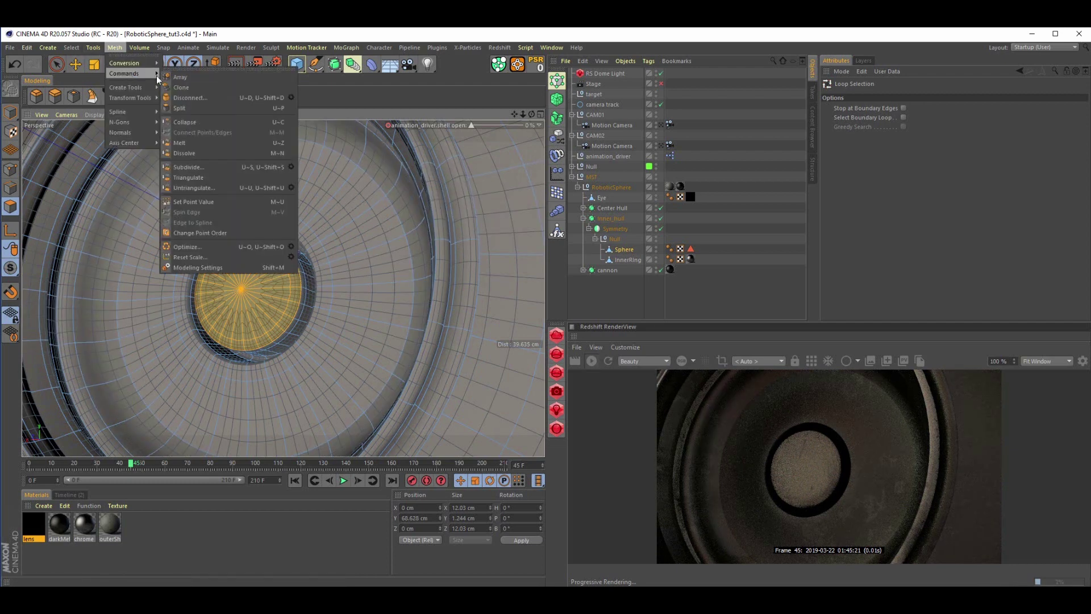
left_click(192, 109)
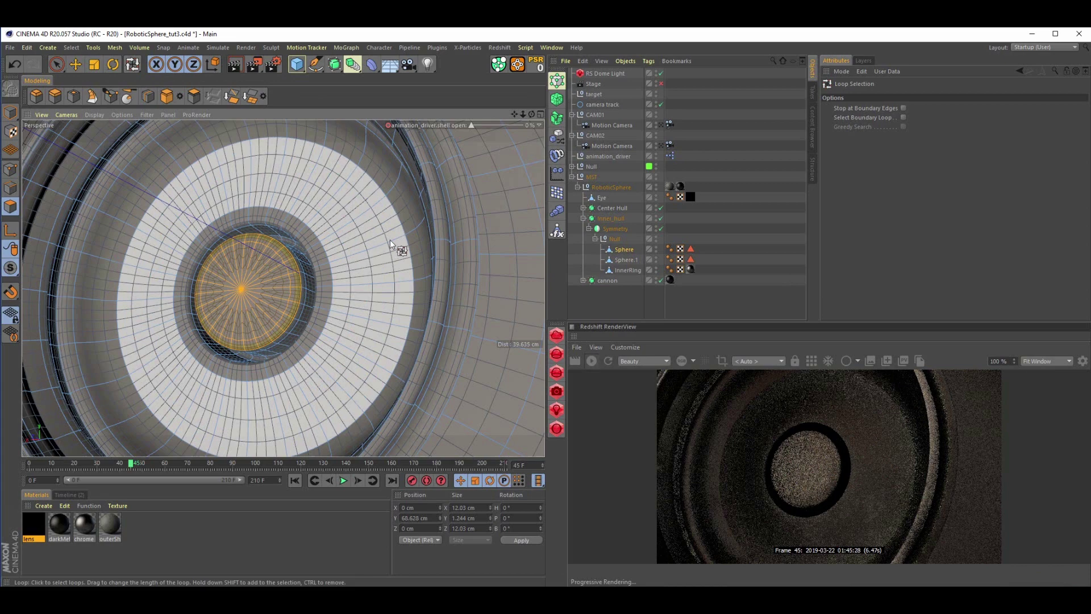
key("Delete")
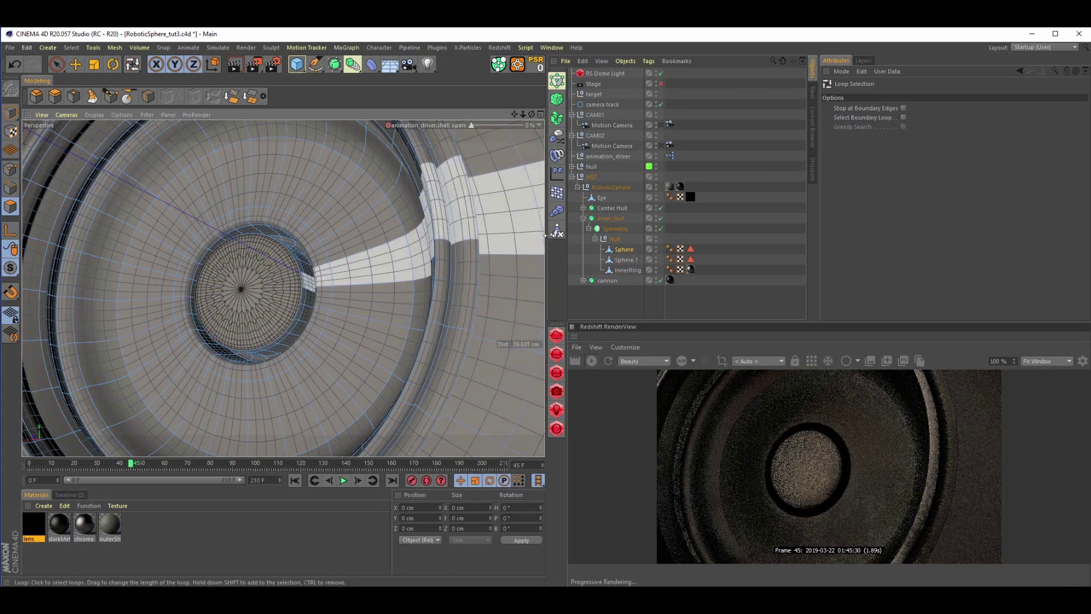
Rename the split-off disc object as light.
left_click(632, 259)
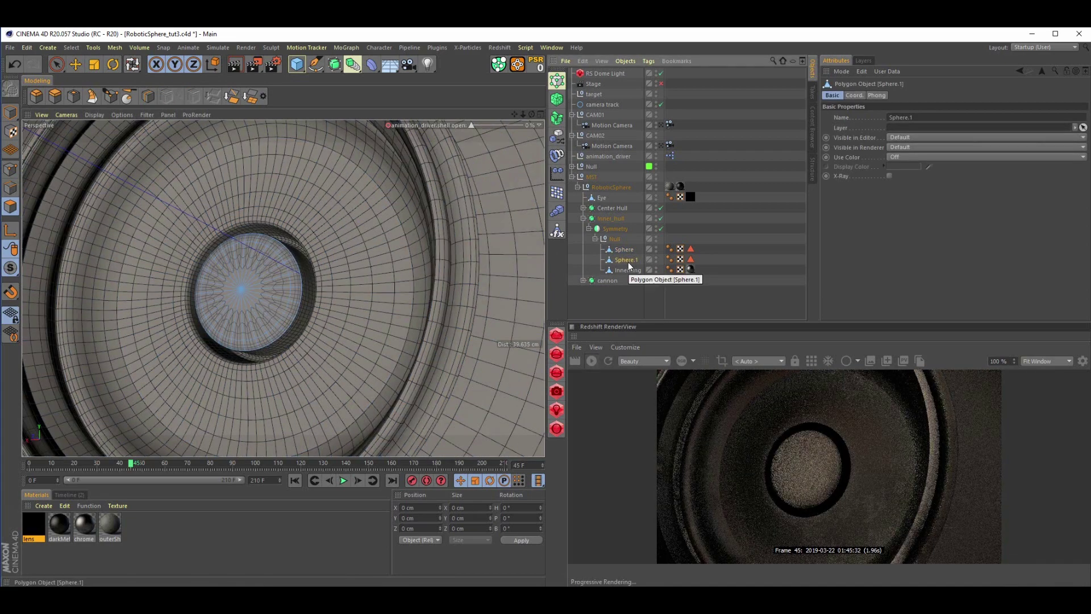
double_click(629, 260)
key("BackSpace")
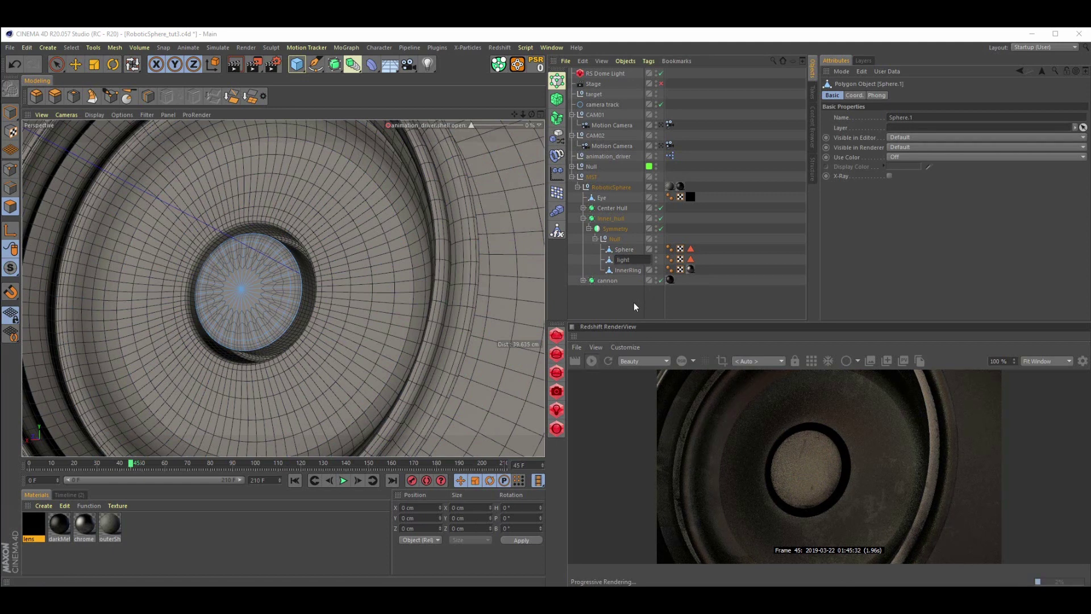
key("Return")
Delete the darkMetal selection tag from the light object and move it out of RoboticSphere, directly under MST.
left_click(690, 259)
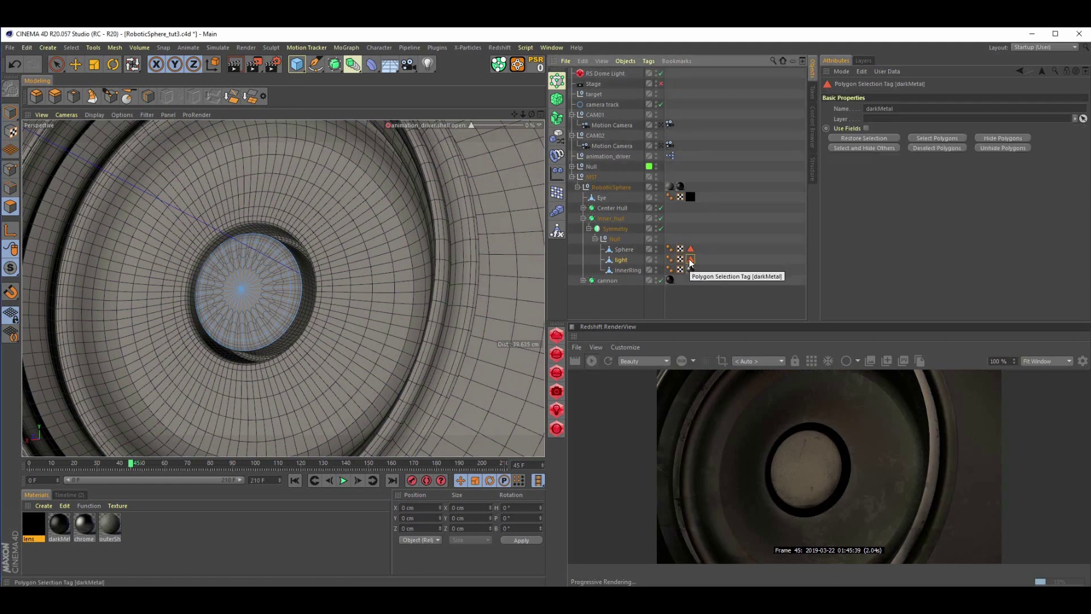
key("Delete")
left_click_drag(622, 261, 605, 190)
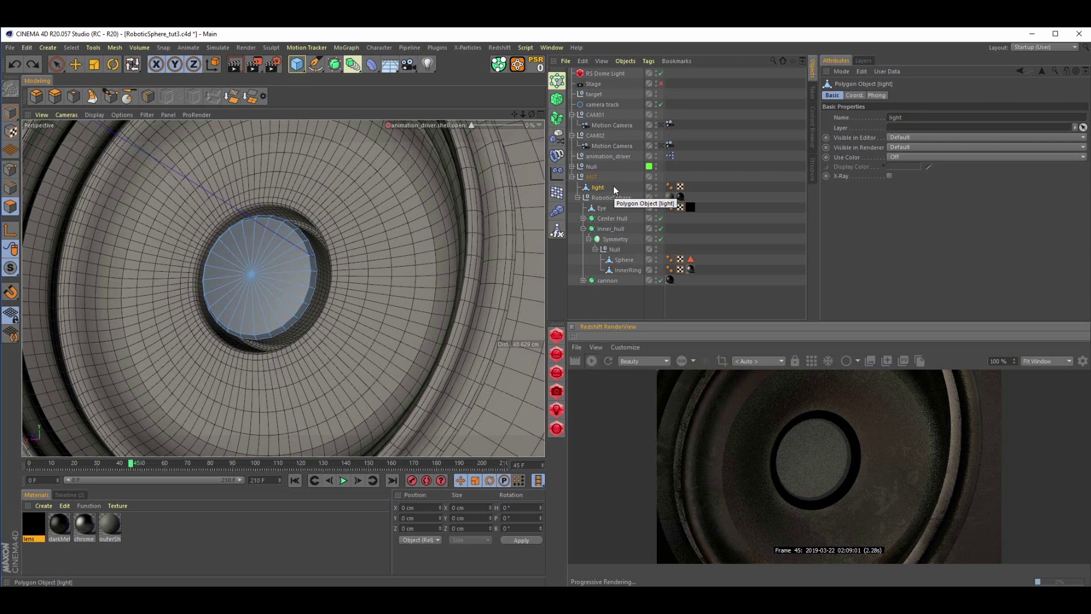
Add a Redshift Area Light, set its area shape to Mesh and link the light polygon object as its mesh.
left_click(559, 414)
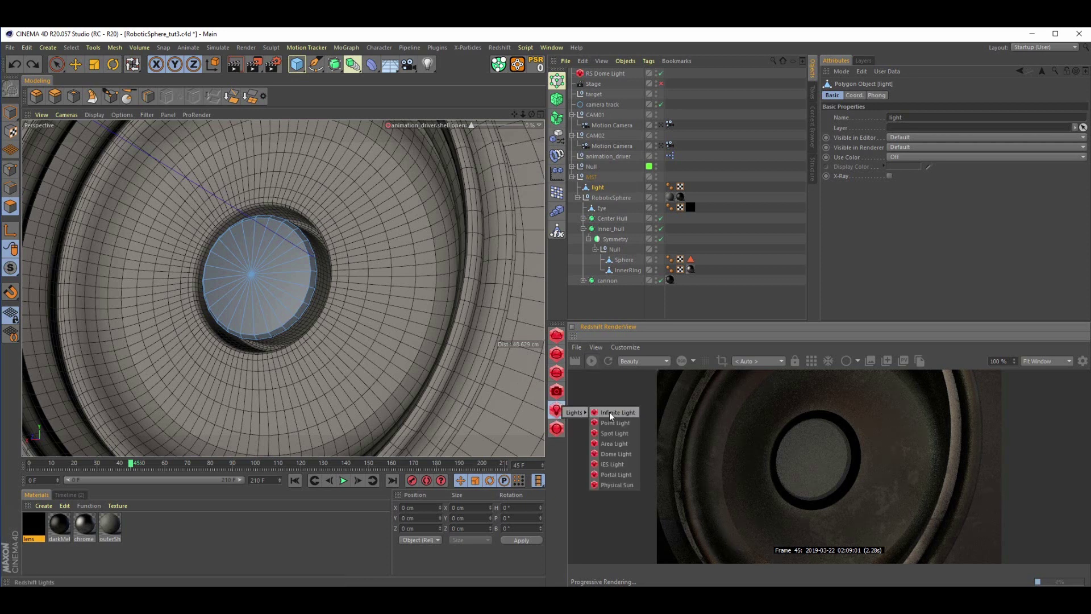
left_click(616, 444)
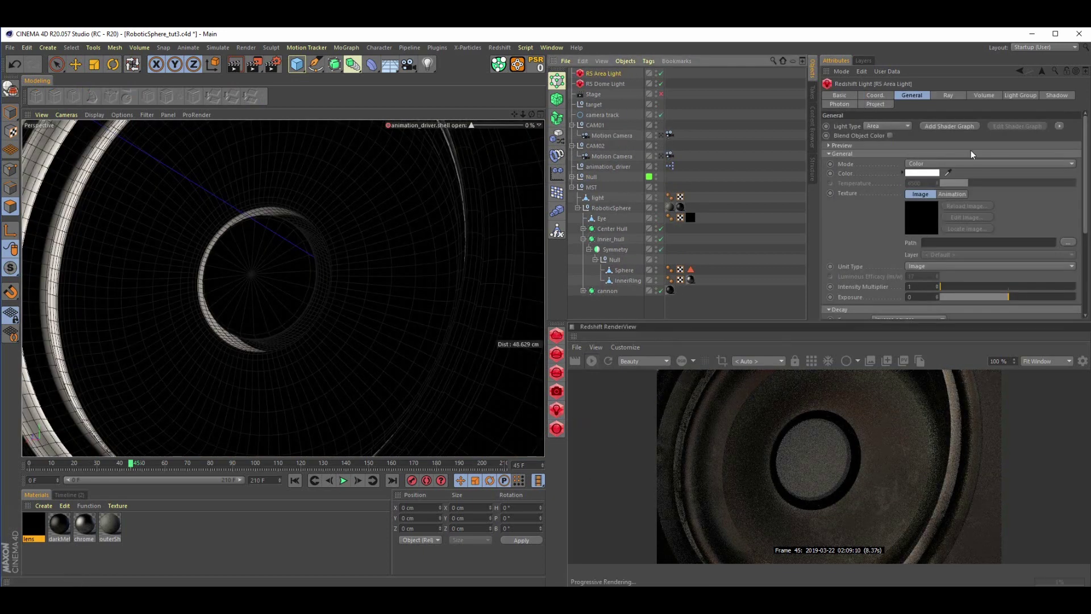
left_click_drag(1086, 173, 1086, 252)
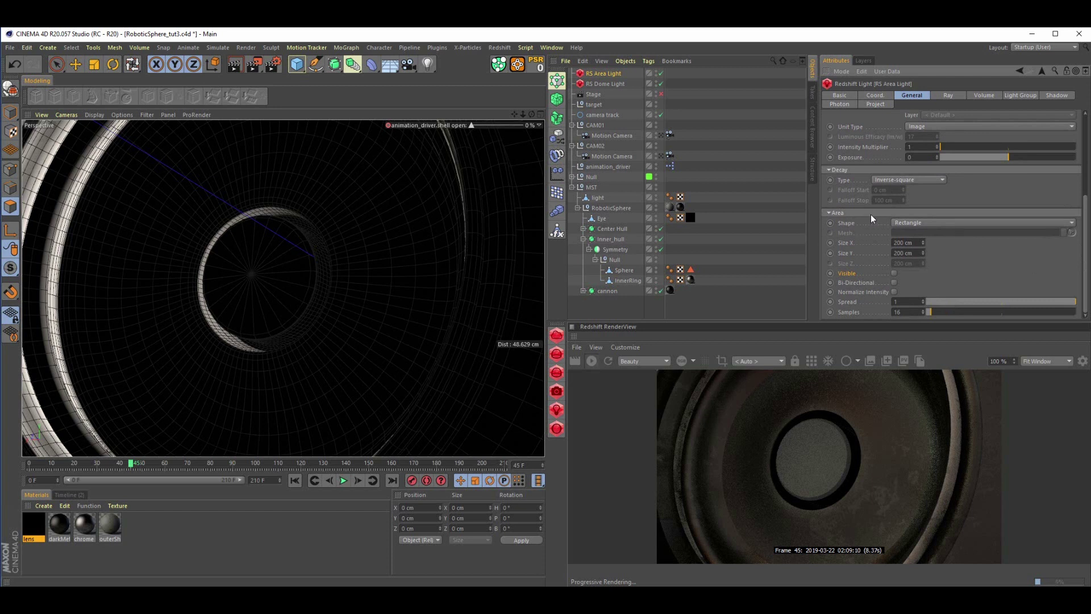
left_click(915, 224)
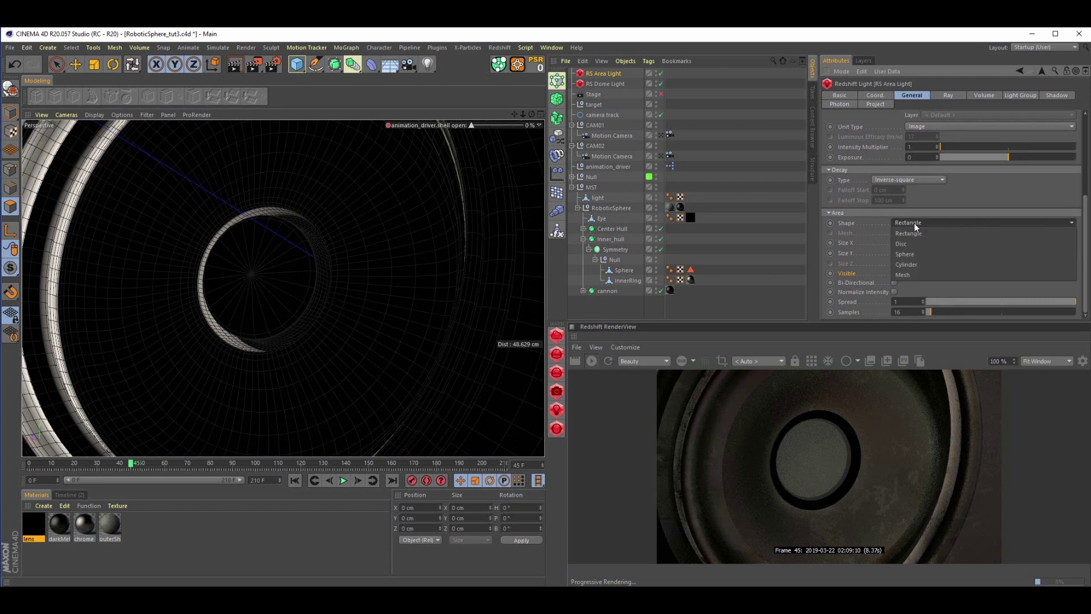
left_click(912, 275)
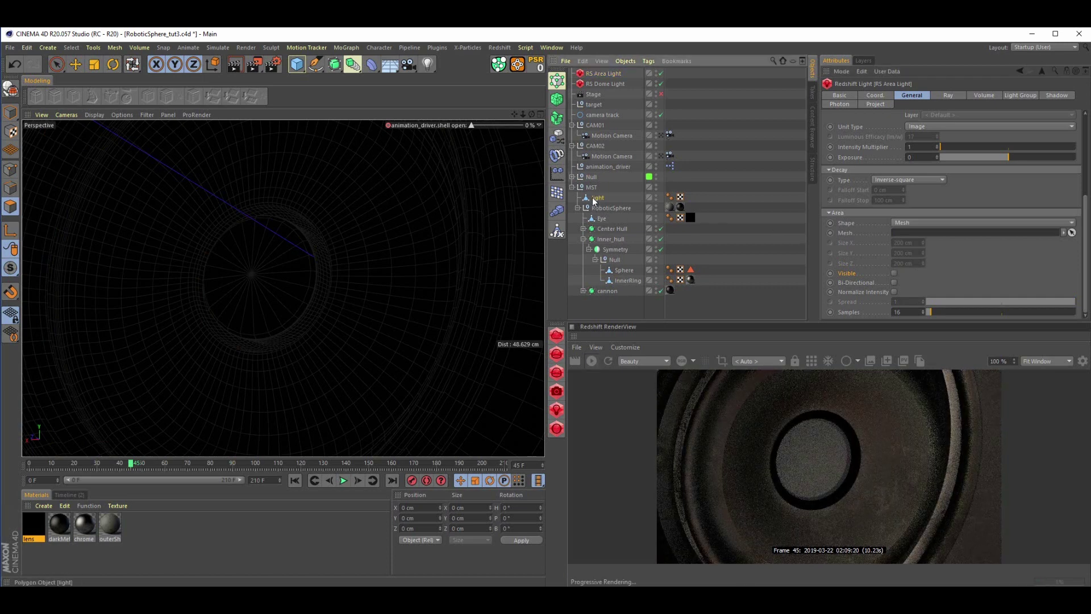
left_click_drag(900, 236, 901, 237)
scroll(284, 288, "down", 5)
scroll(281, 287, "down", 5)
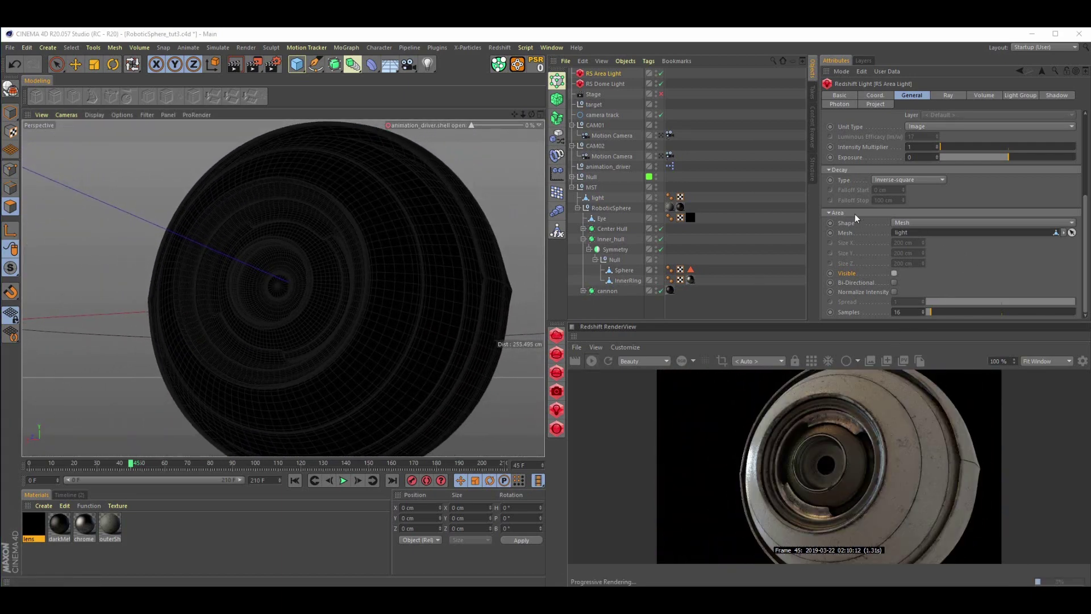
Make the RS Area Light's mesh visible in the render.
left_click(894, 274)
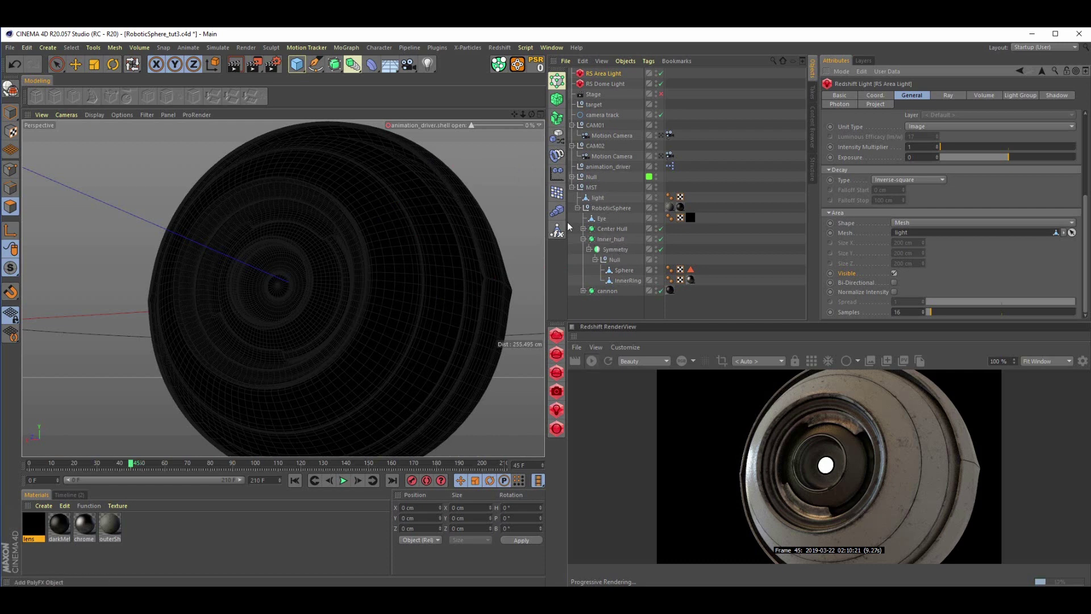
left_click_drag(422, 212, 94, 244, "alt")
left_click_drag(395, 282, 545, 309, "alt")
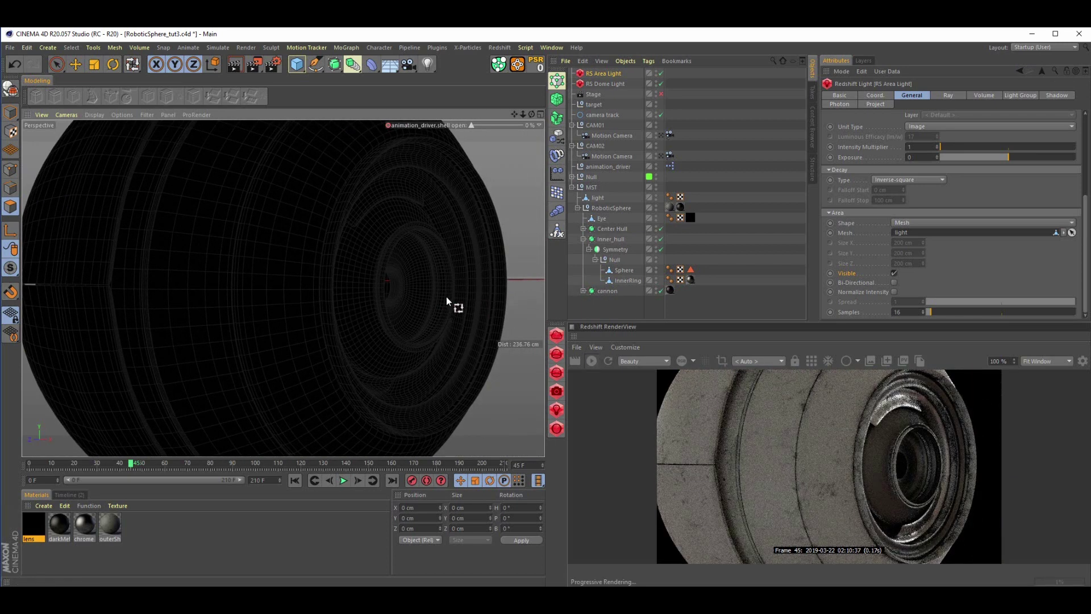
left_click_drag(446, 301, 423, 305, "alt")
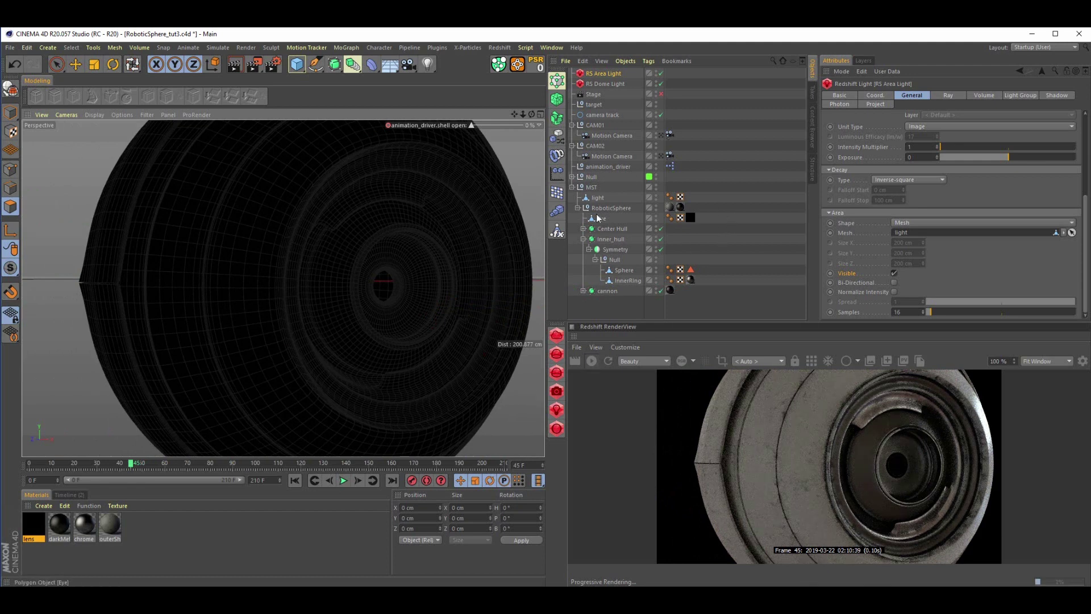
Duplicate the light polygon object and set the copy's heading rotation to 180° so it faces the opposite side of the sphere.
left_click(599, 198)
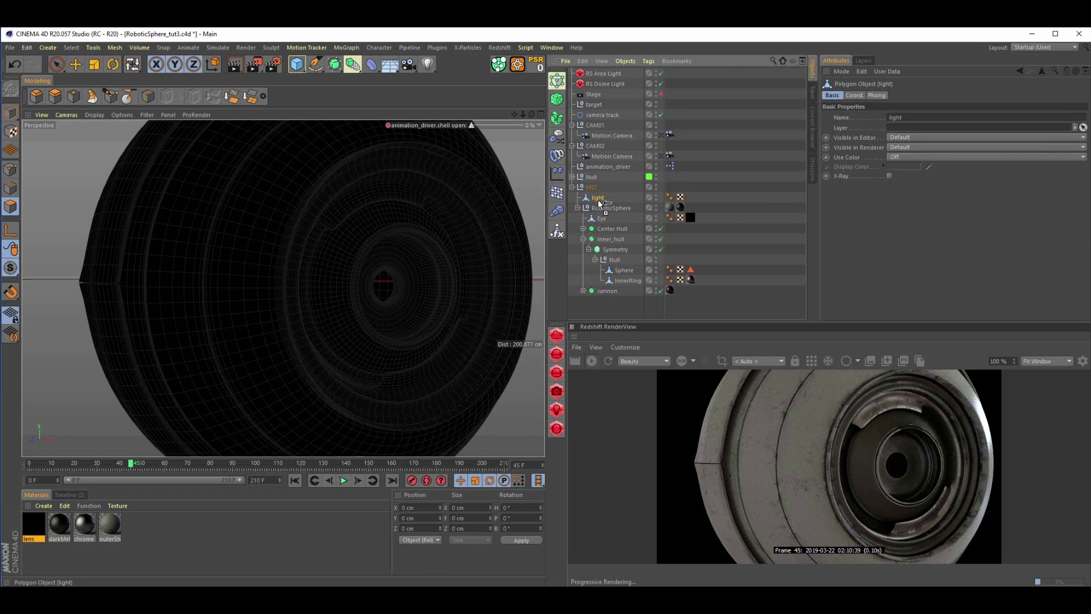
left_click_drag(602, 203, 602, 209, "ctrl")
key("F5")
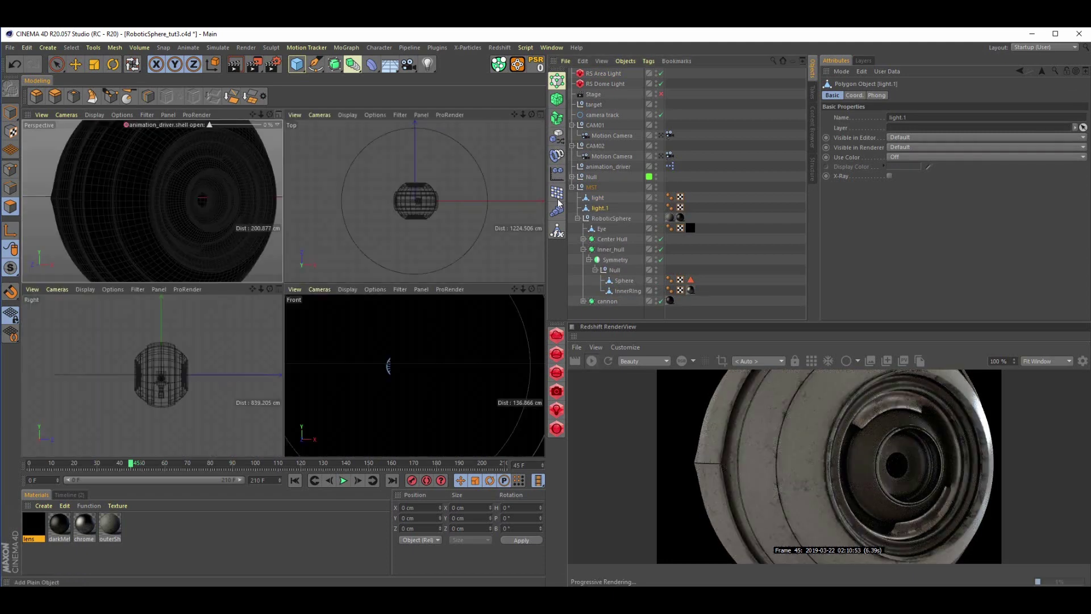
key("e")
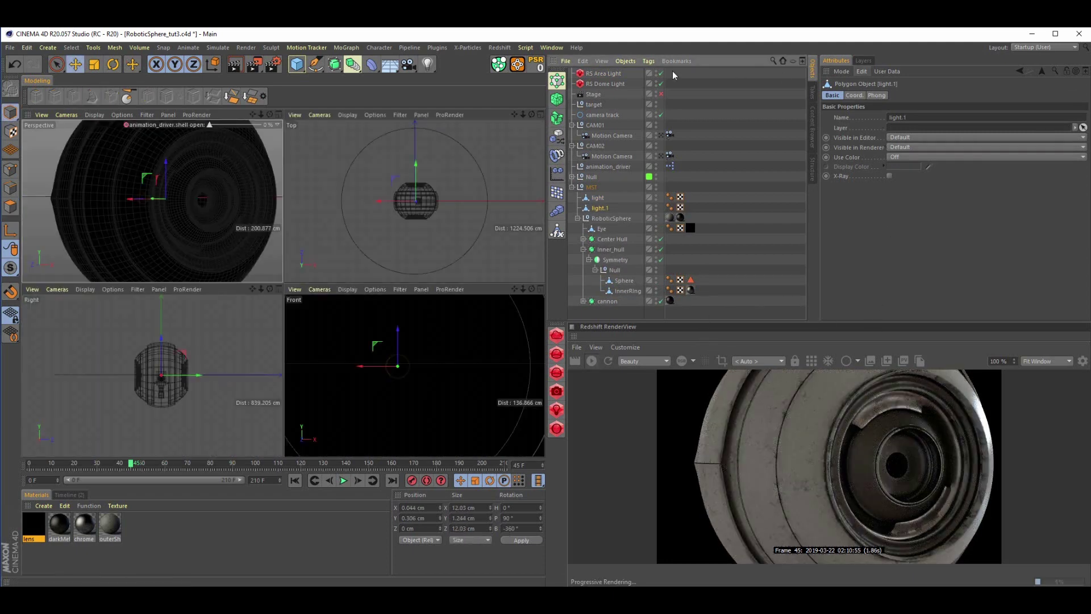
left_click(854, 95)
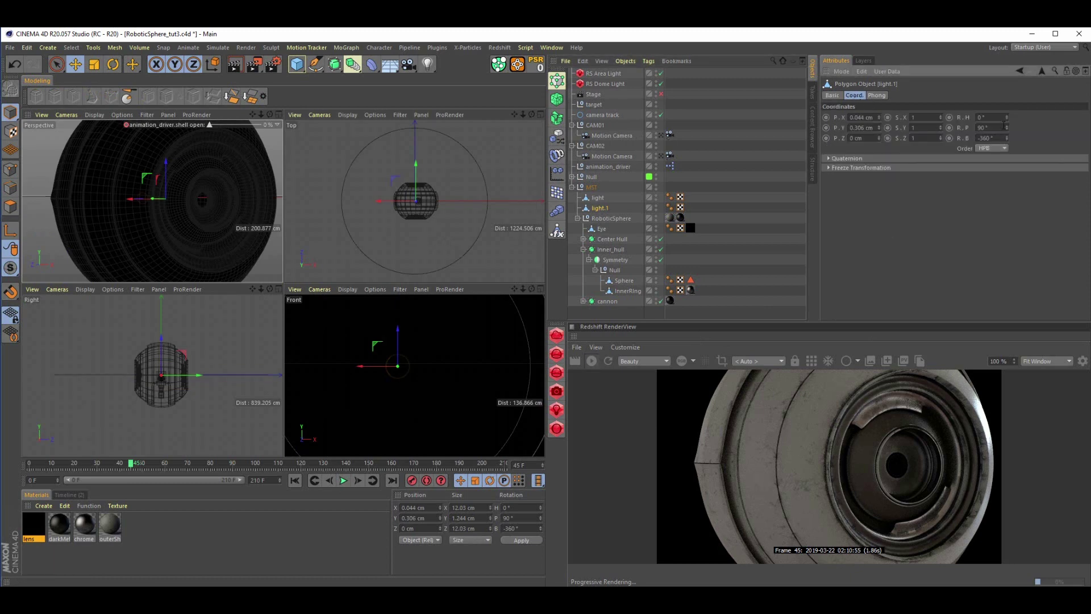
left_click_drag(998, 118, 945, 122)
type("180")
key("Return")
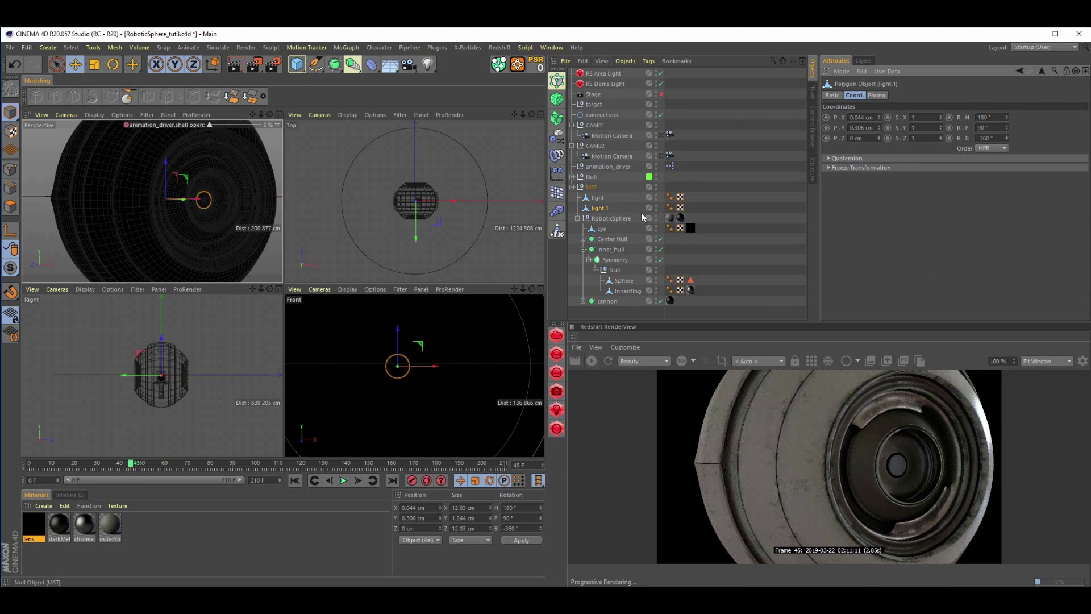
Duplicate the RS Area Light and link the light.1 polygon object as the copy's mesh.
left_click(605, 74)
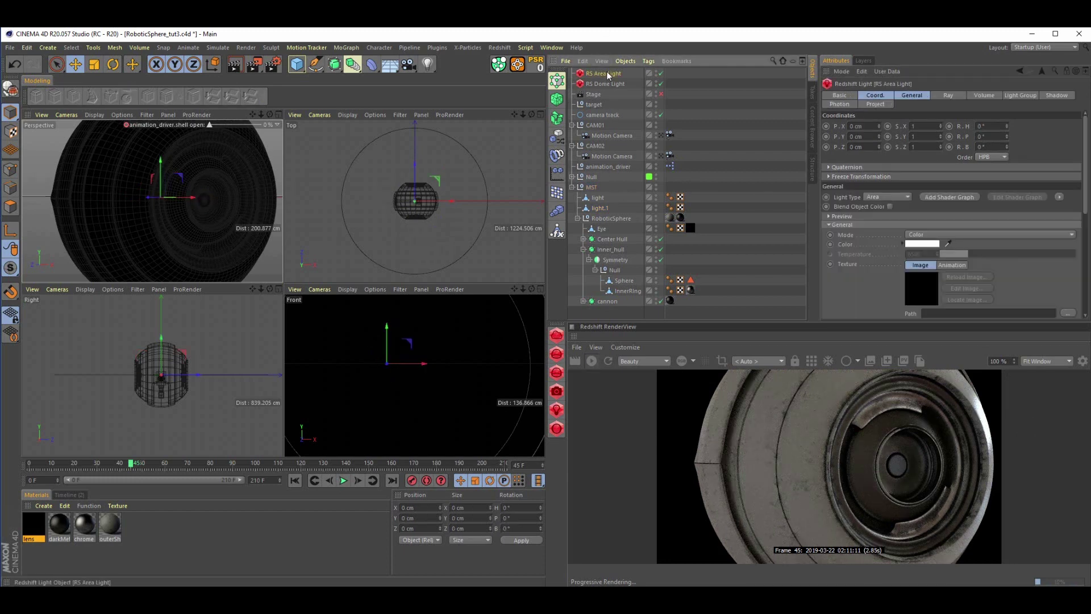
left_click_drag(608, 74, 609, 79, "ctrl")
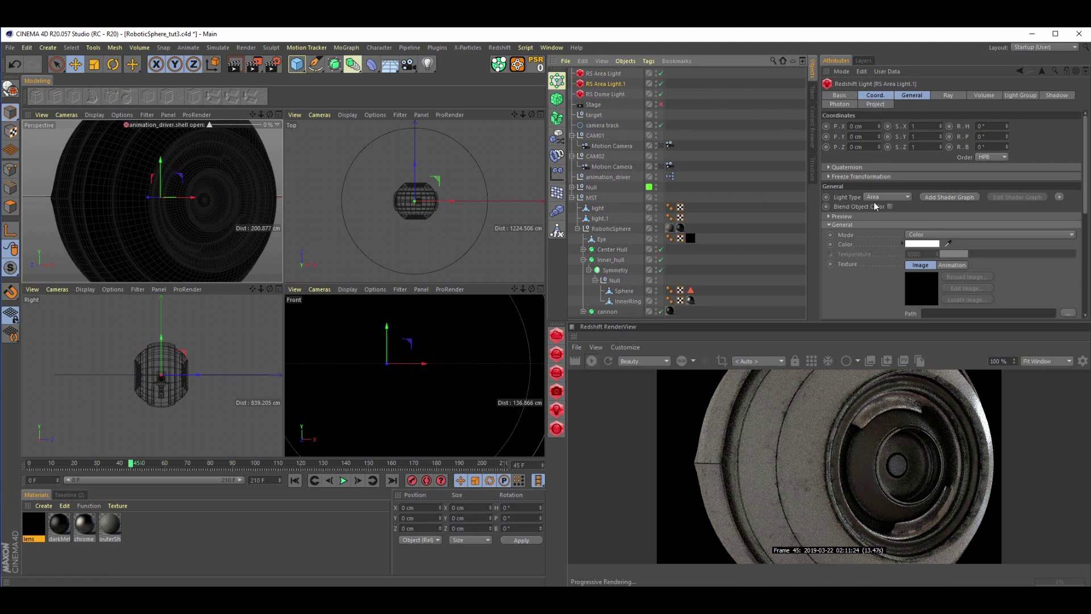
scroll(1082, 201, "down", 5)
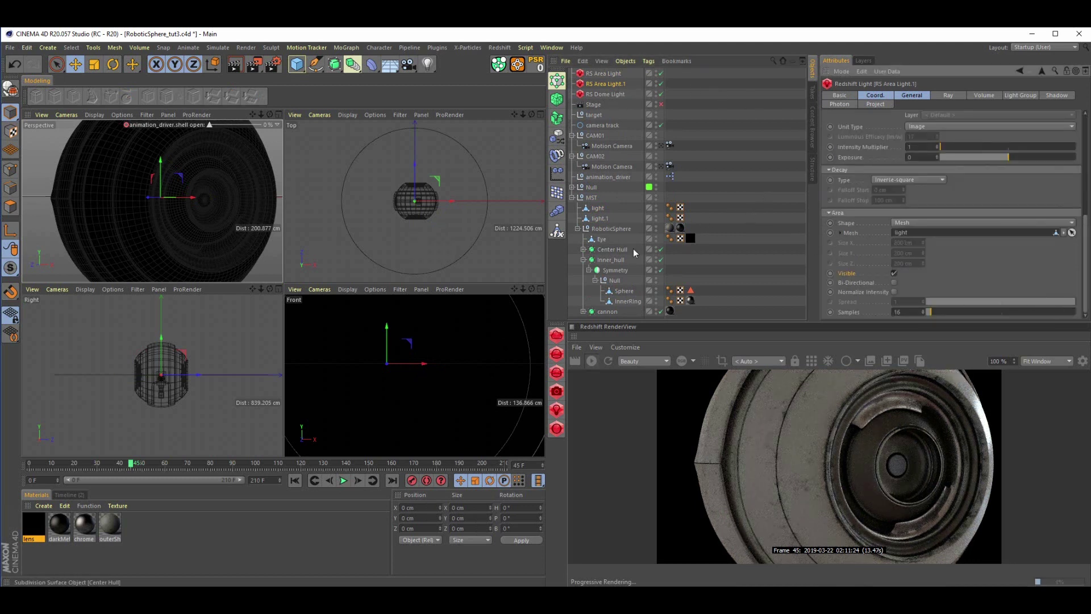
left_click_drag(599, 218, 908, 236)
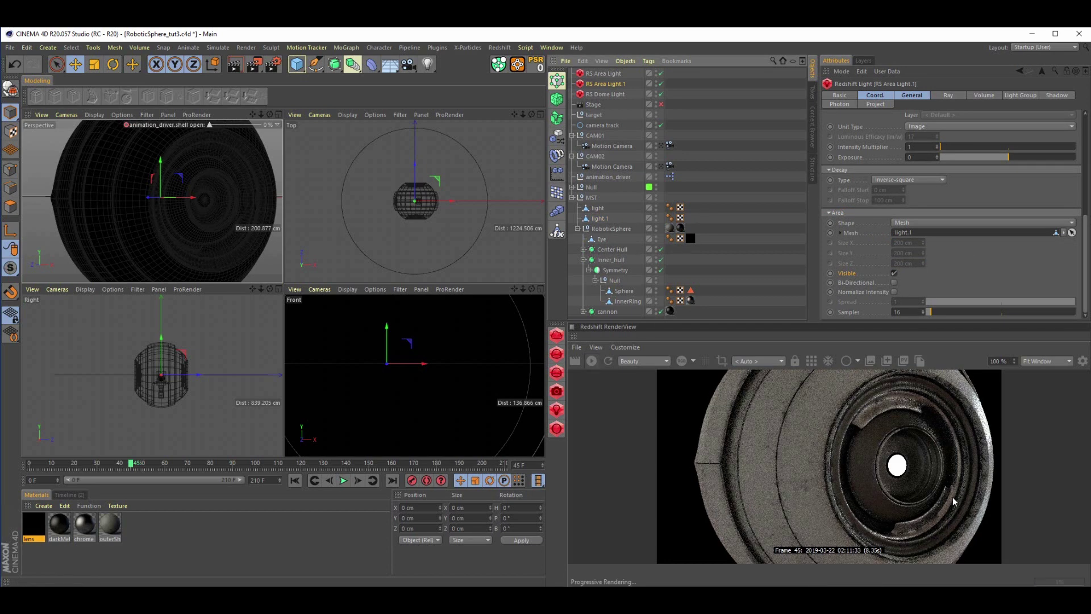
Set the original RS Area Light's color to blue with hue 224°, saturation 74% and value 100%.
left_click(278, 114)
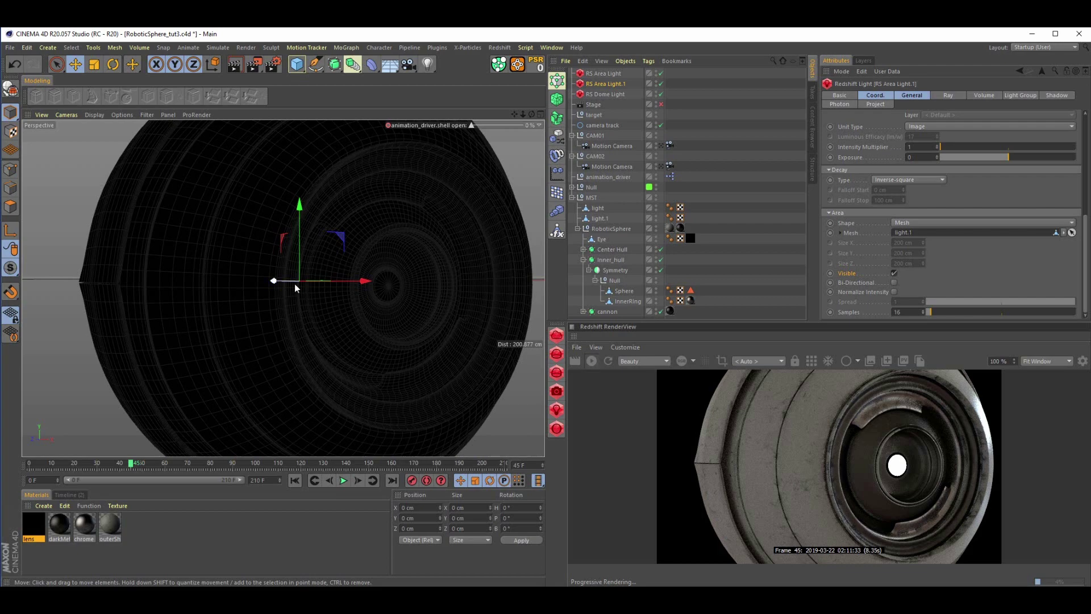
left_click_drag(294, 284, 248, 227, "alt")
right_click_drag(249, 227, 186, 355, "alt")
middle_click_drag(179, 312, 301, 382, "alt")
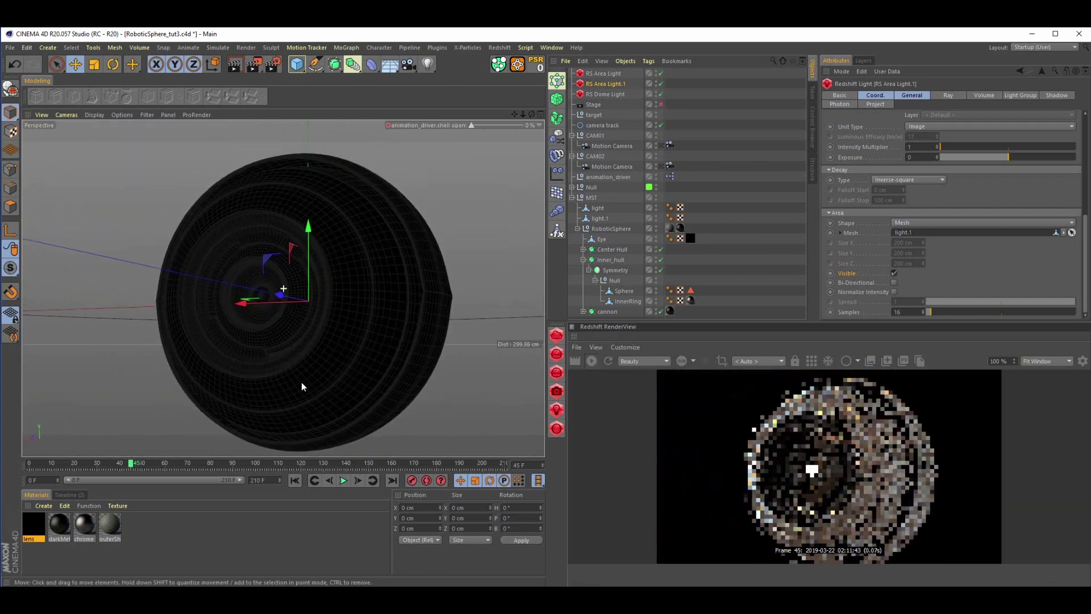
mouse_move(301, 386)
left_mouse_down("alt")
mouse_move(331, 385)
mouse_move(305, 367)
left_mouse_up("alt")
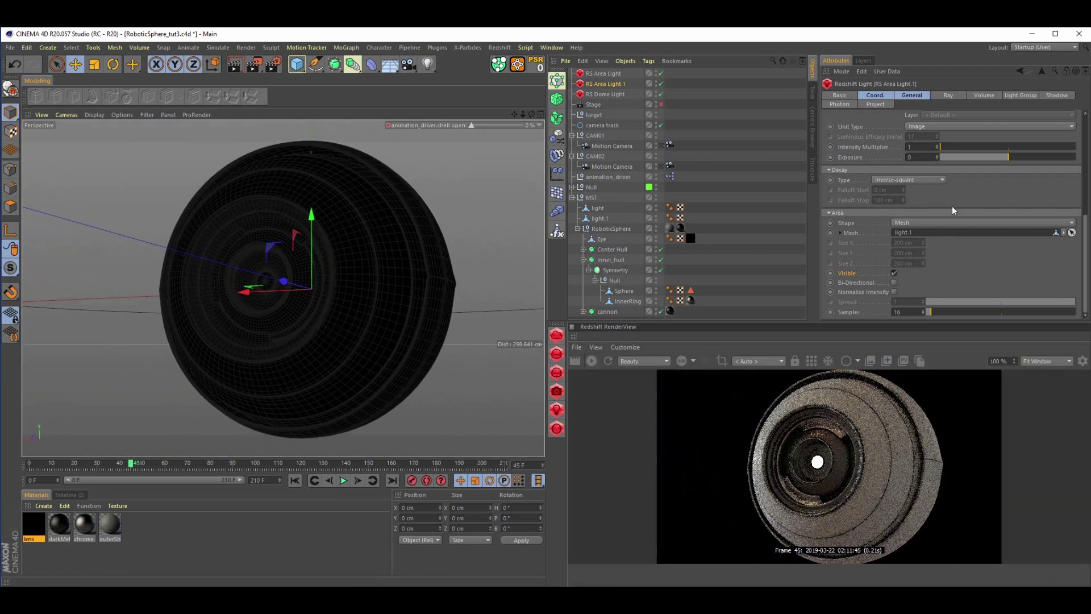
left_click(607, 74)
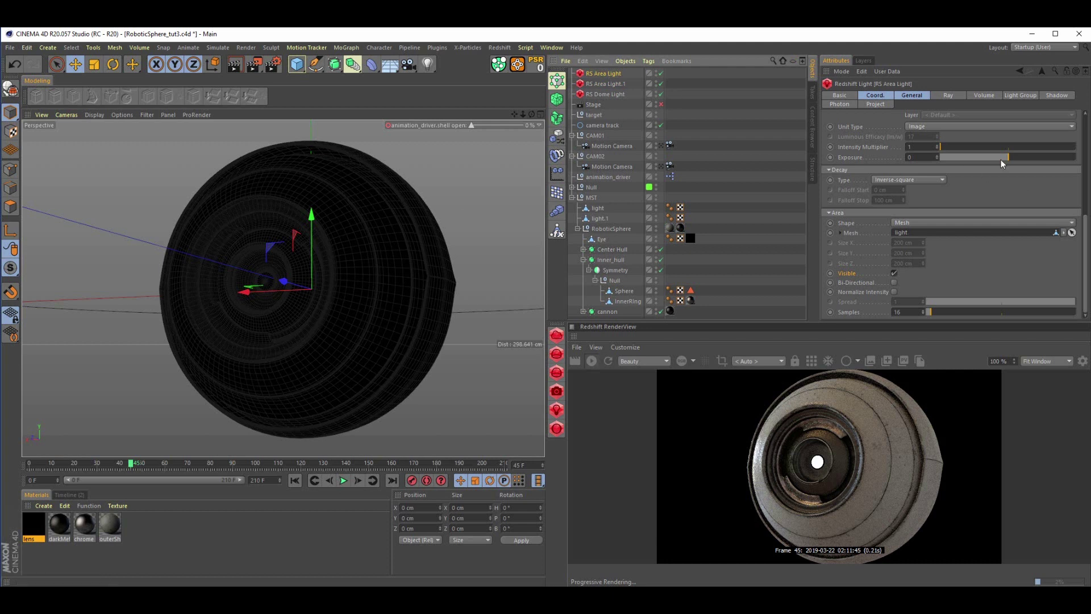
left_click(923, 94)
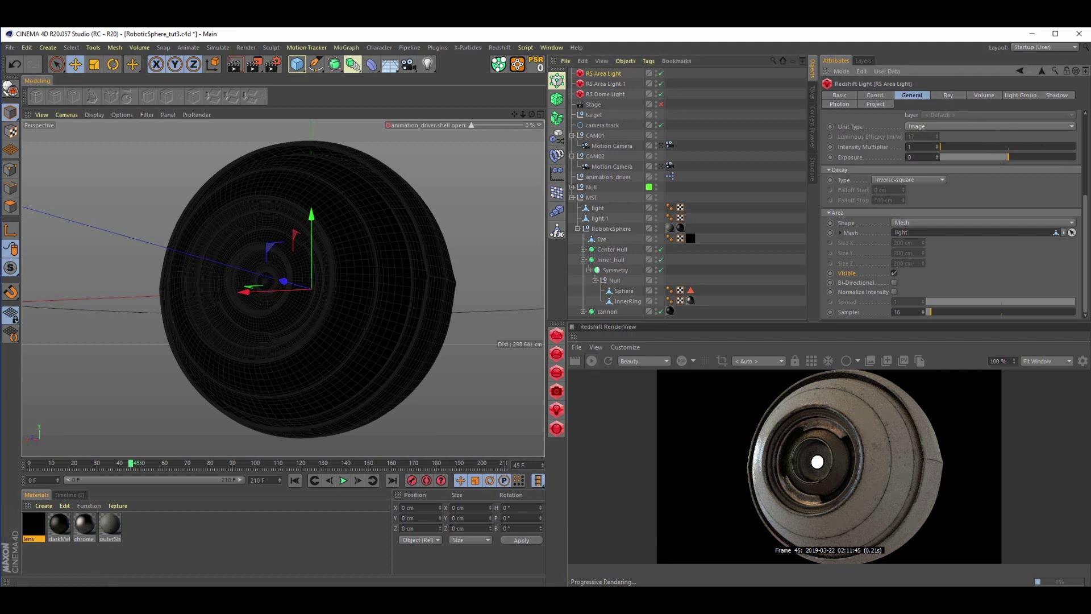
left_click_drag(1086, 226, 1084, 145)
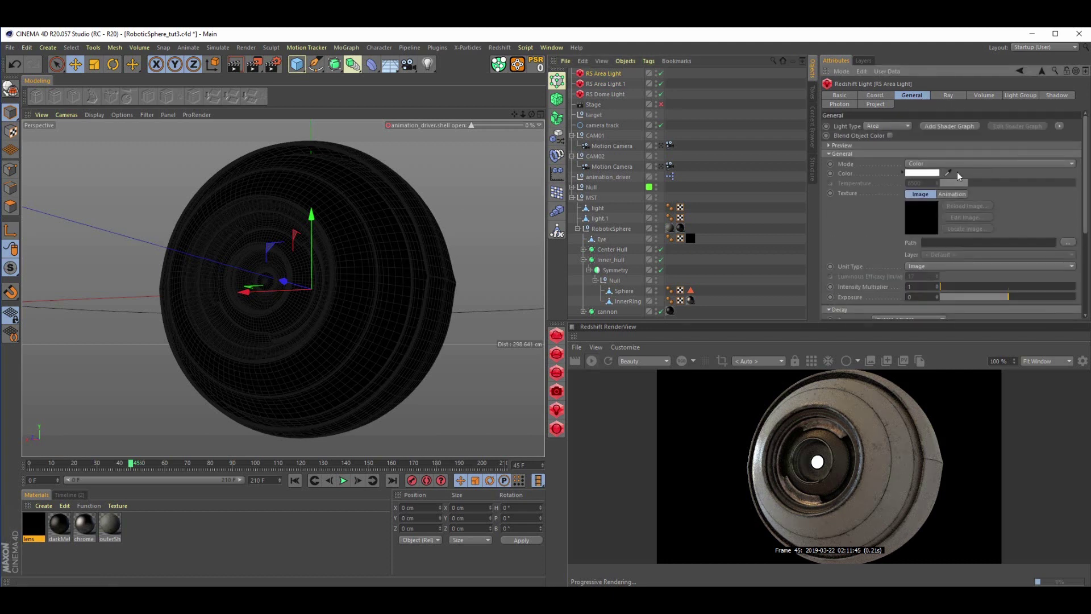
left_click(936, 173)
left_click(974, 170)
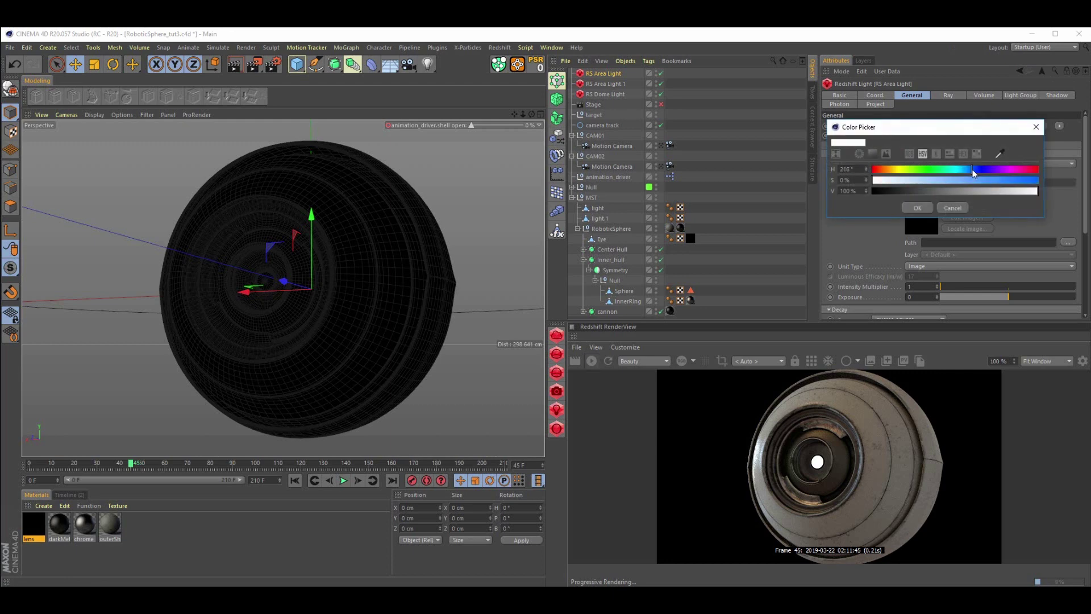
left_click_drag(982, 181, 997, 182)
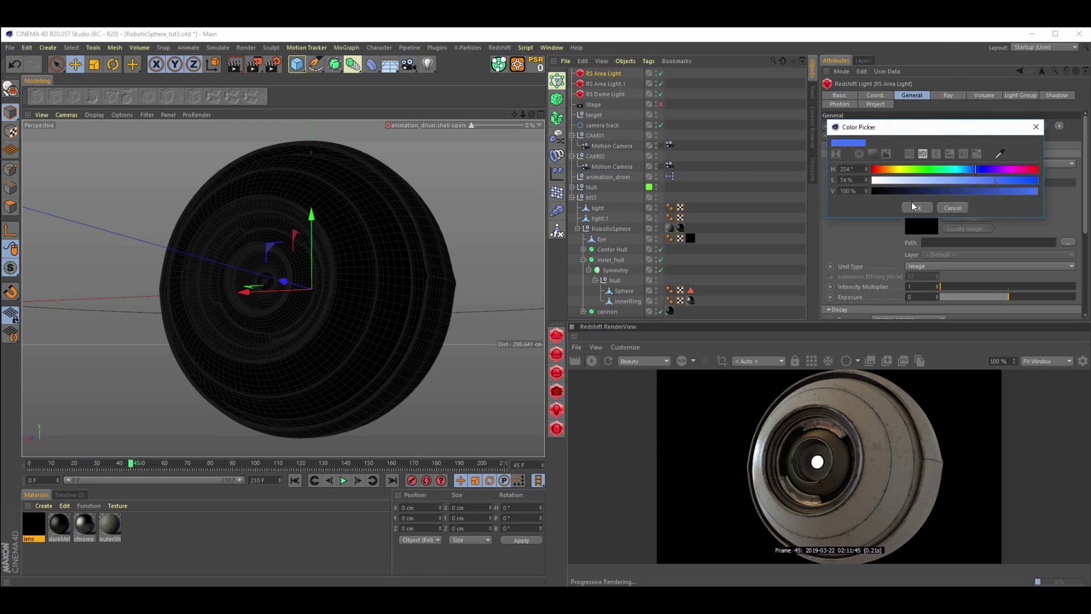
left_click(916, 207)
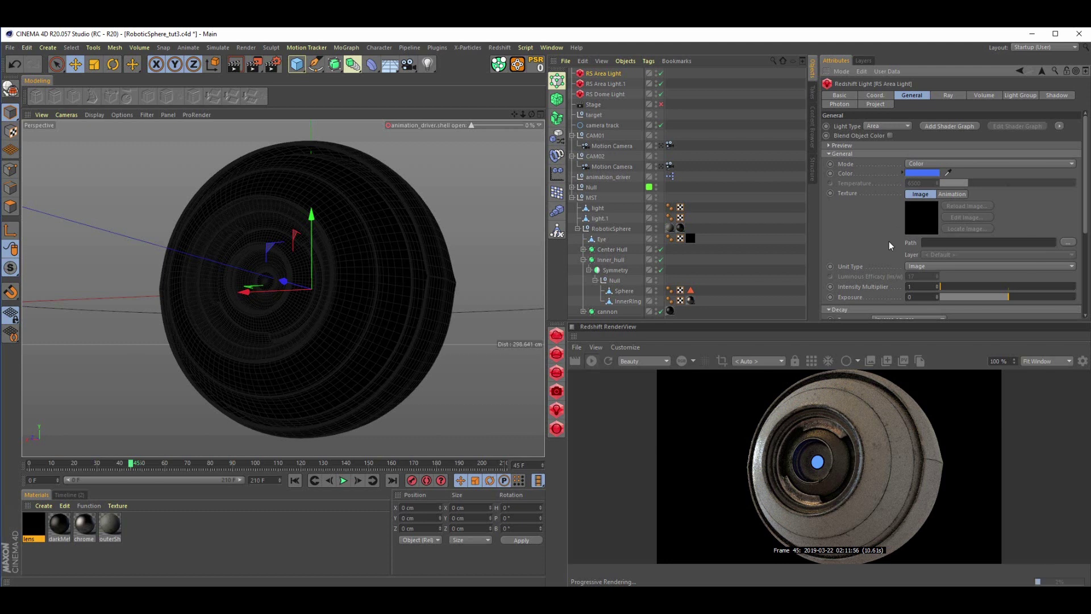
Copy the blue color from RS Area Light and paste it into the color of RS Area Light.1.
right_click(923, 172)
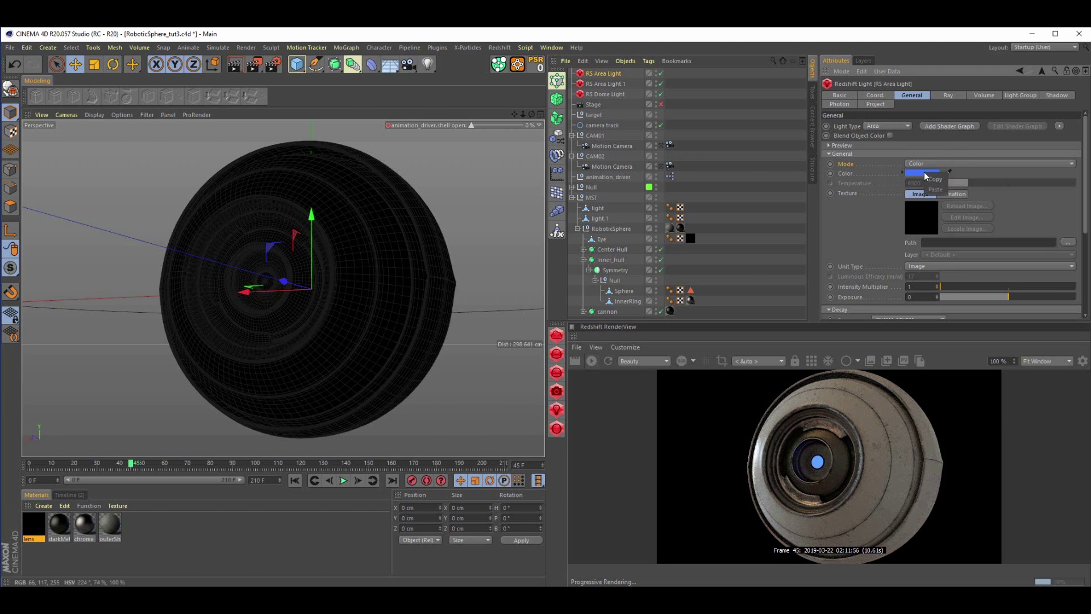
left_click(934, 179)
left_click(618, 84)
right_click(933, 173)
left_click(937, 189)
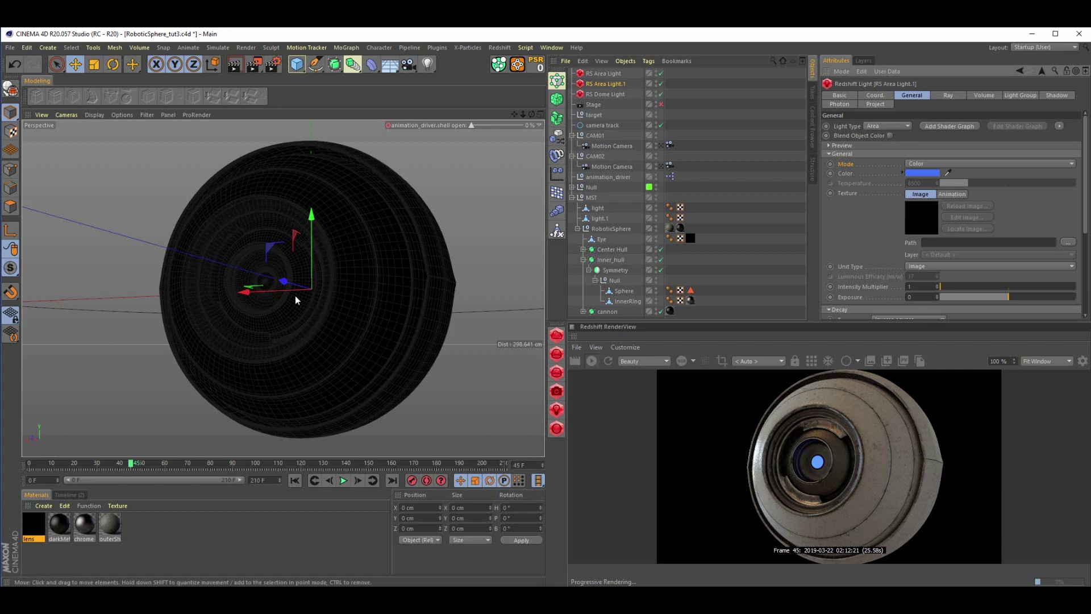
Set the intensity multiplier of both RS Area Light and RS Area Light.1 to 2.
right_click_drag(286, 289, 404, 328, "alt")
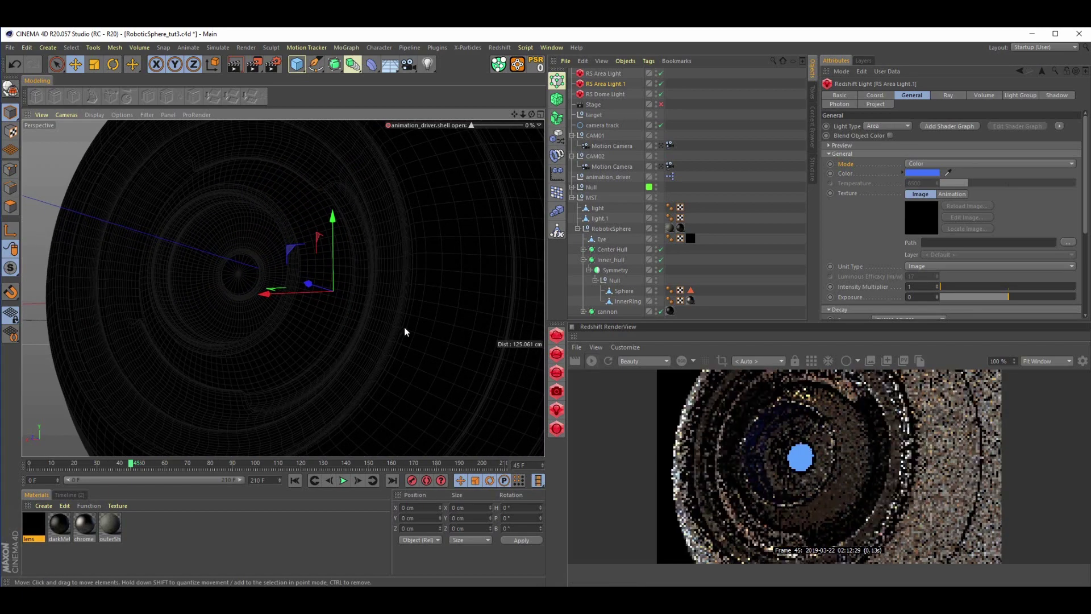
left_click_drag(404, 327, 381, 343, "alt")
middle_click_drag(340, 315, 389, 353, "alt")
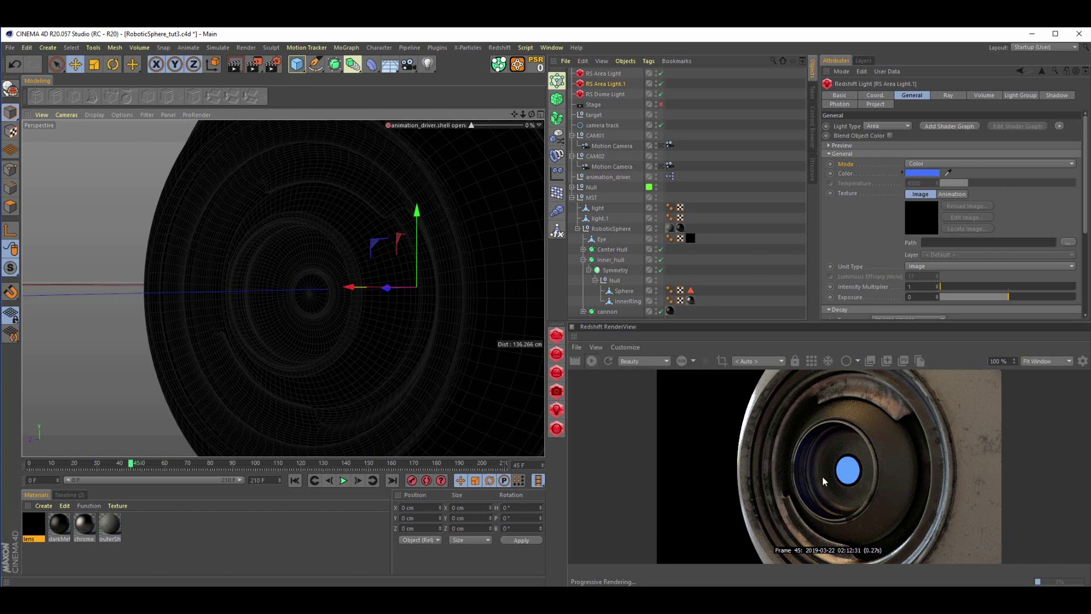
left_click(619, 72)
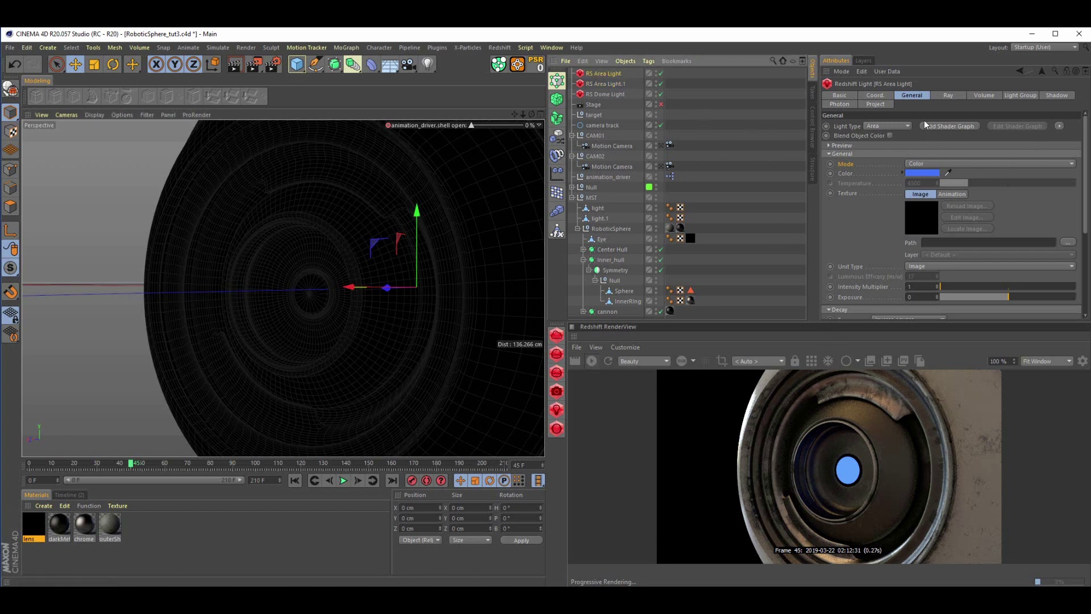
left_click_drag(913, 287, 873, 288)
type("2")
key("Return")
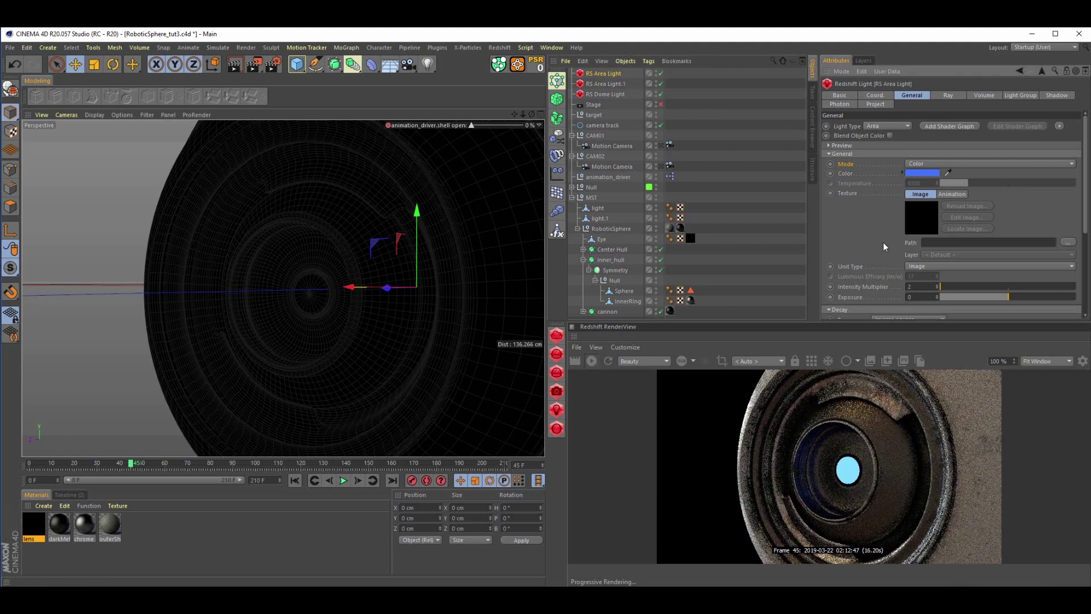
left_click(618, 84)
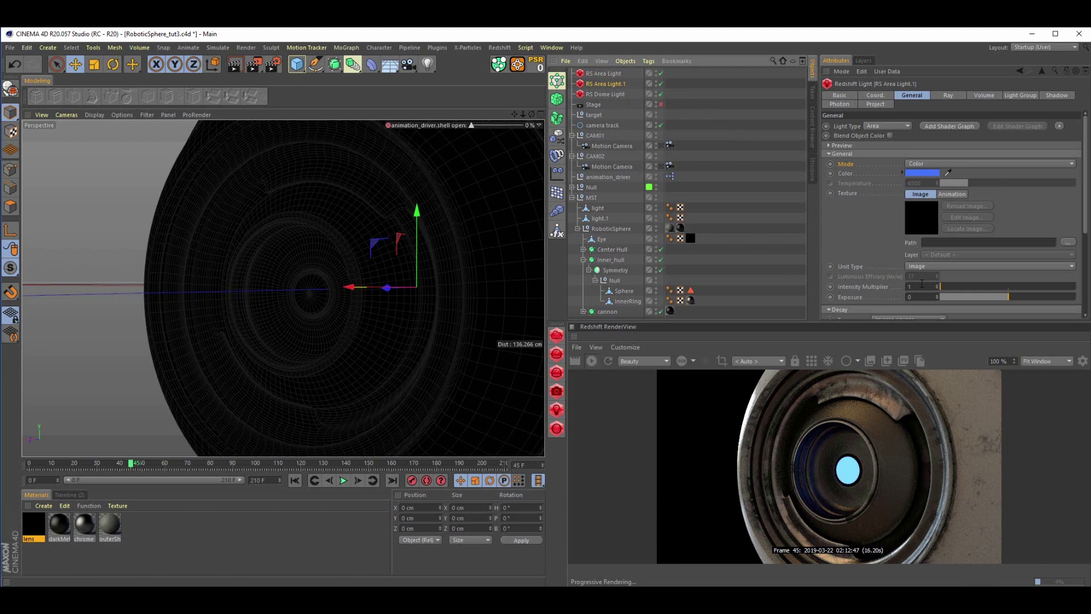
left_click_drag(922, 287, 861, 288)
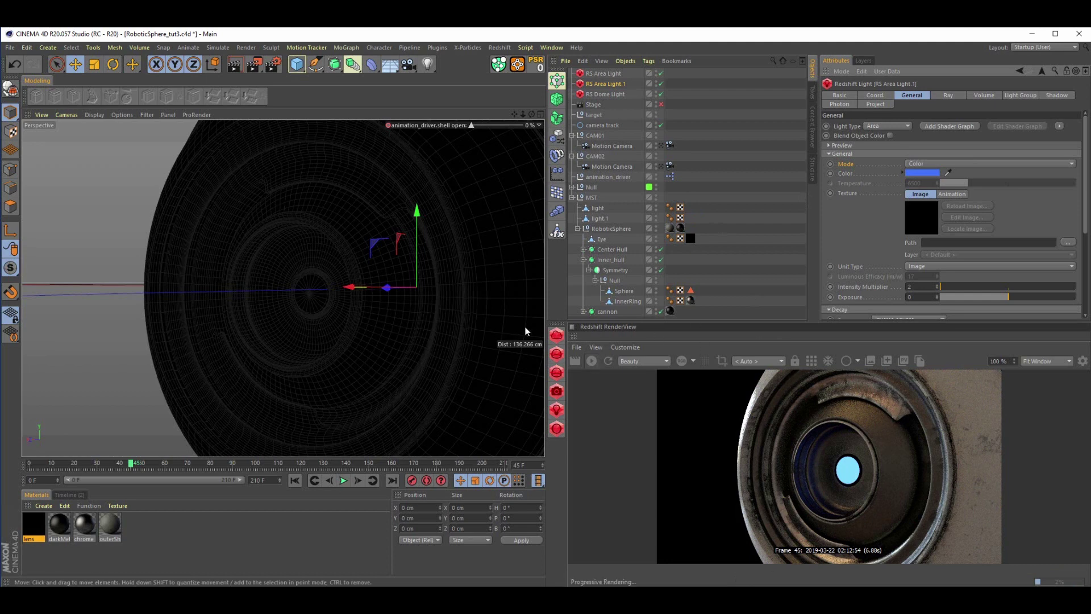
Add a Redshift Environment object and set RS Area Light's volume contribution scale to 1.
left_click(558, 335)
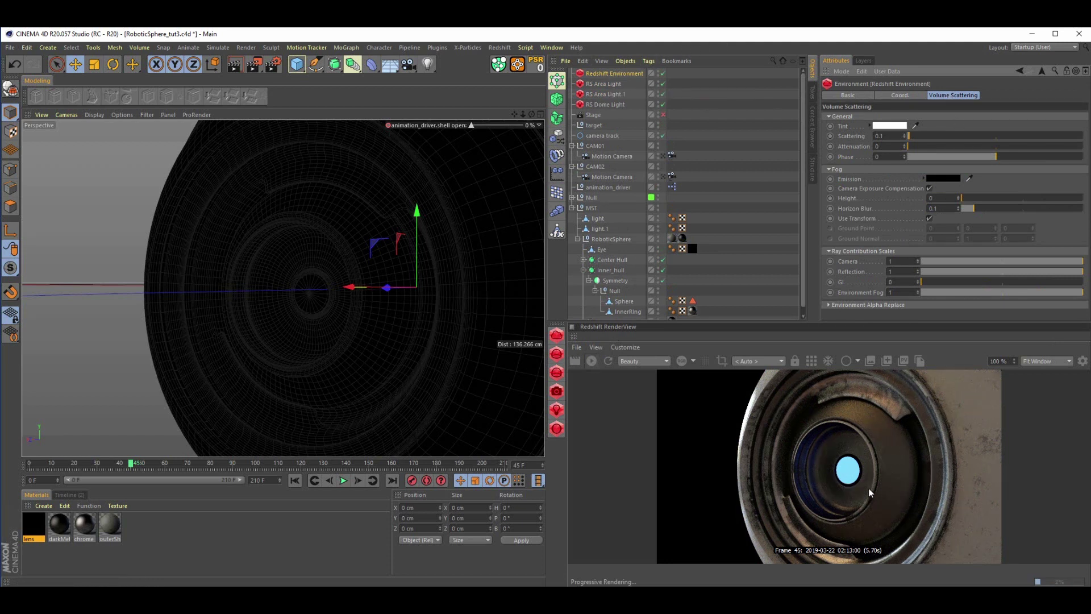
left_click(607, 83)
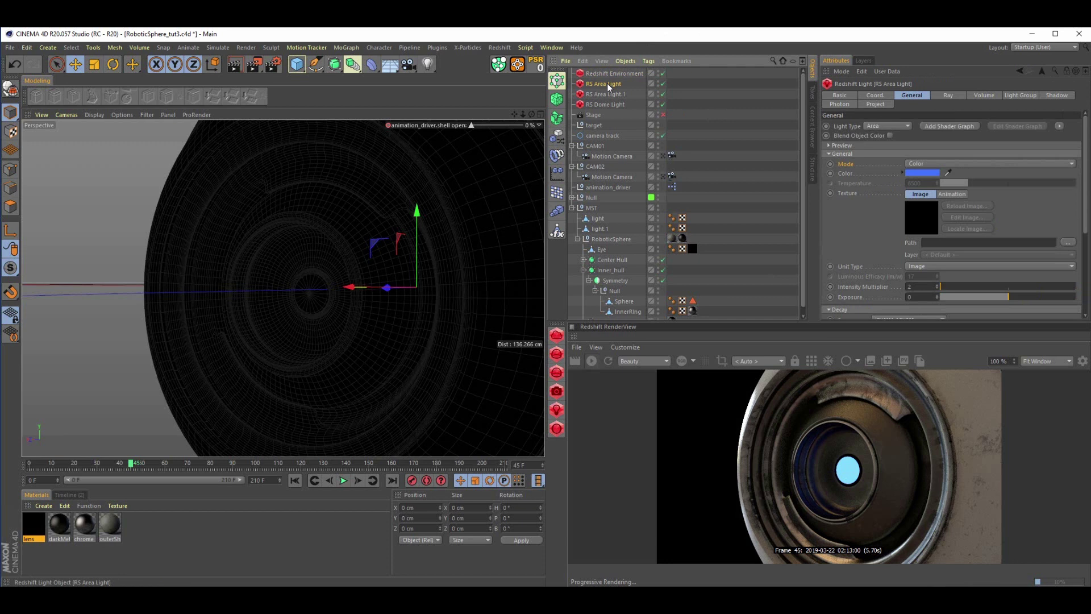
left_click(989, 95)
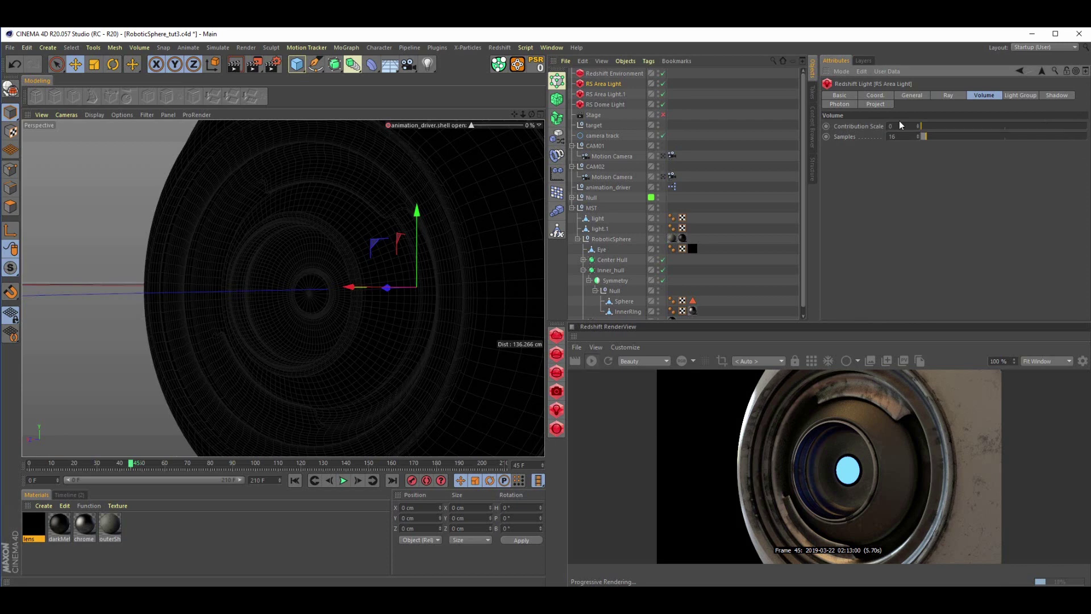
type("1")
key("Return")
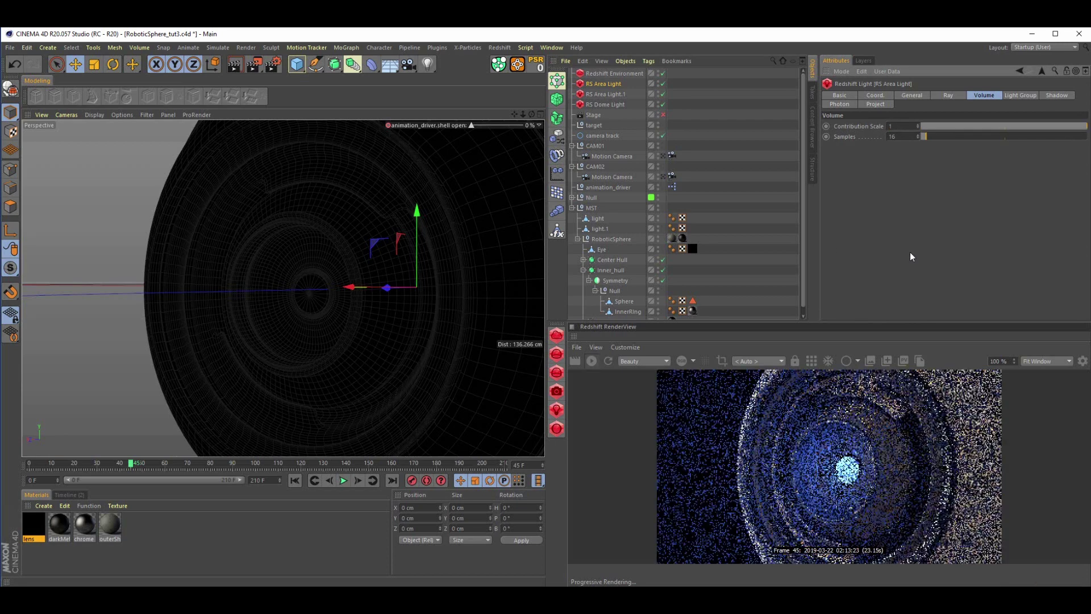
Reduce RS Area Light's volume contribution scale to 0.4.
double_click(895, 127)
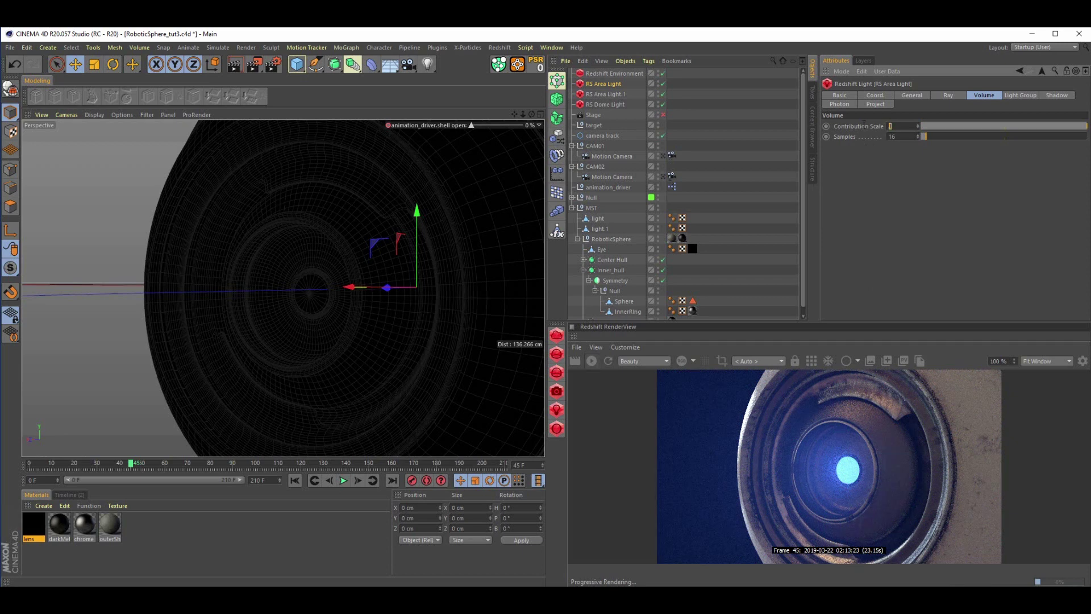
type("0.4")
key("Return")
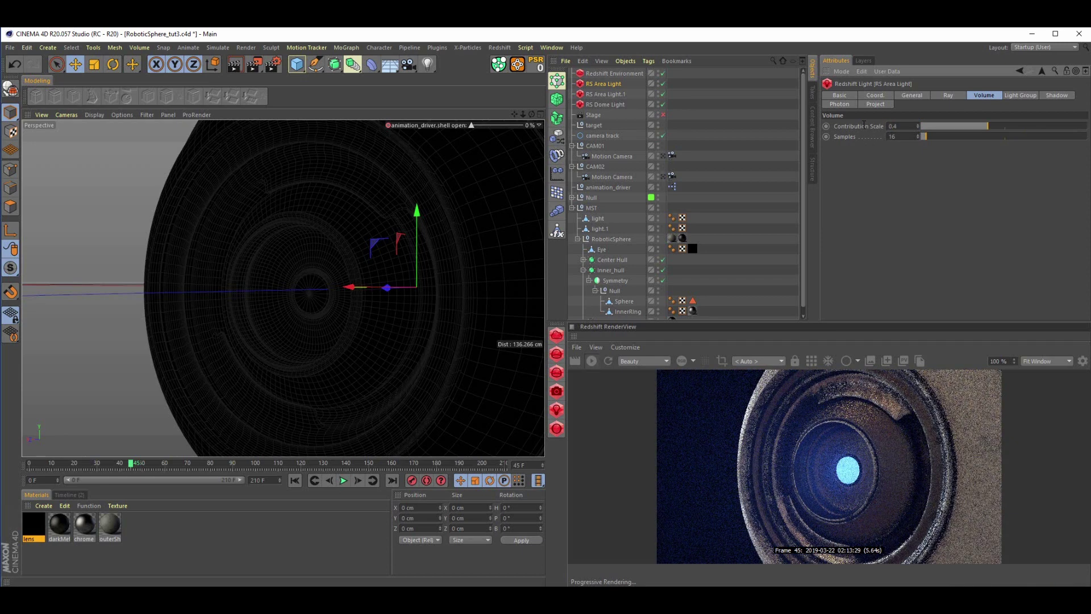
Set RS Area Light.1's volume contribution scale to 0.4.
left_click(608, 94)
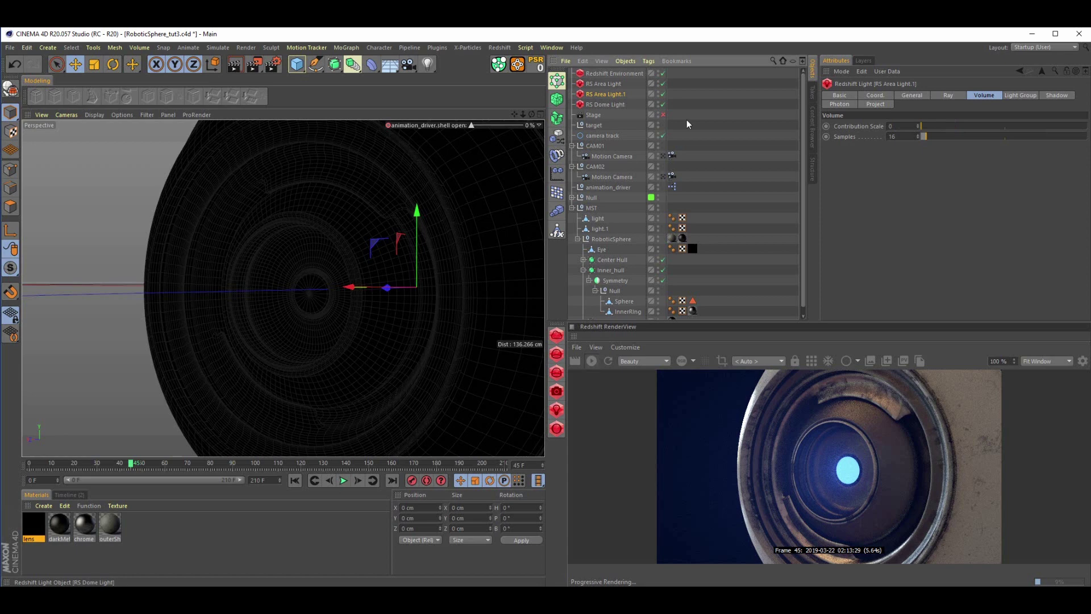
double_click(891, 126)
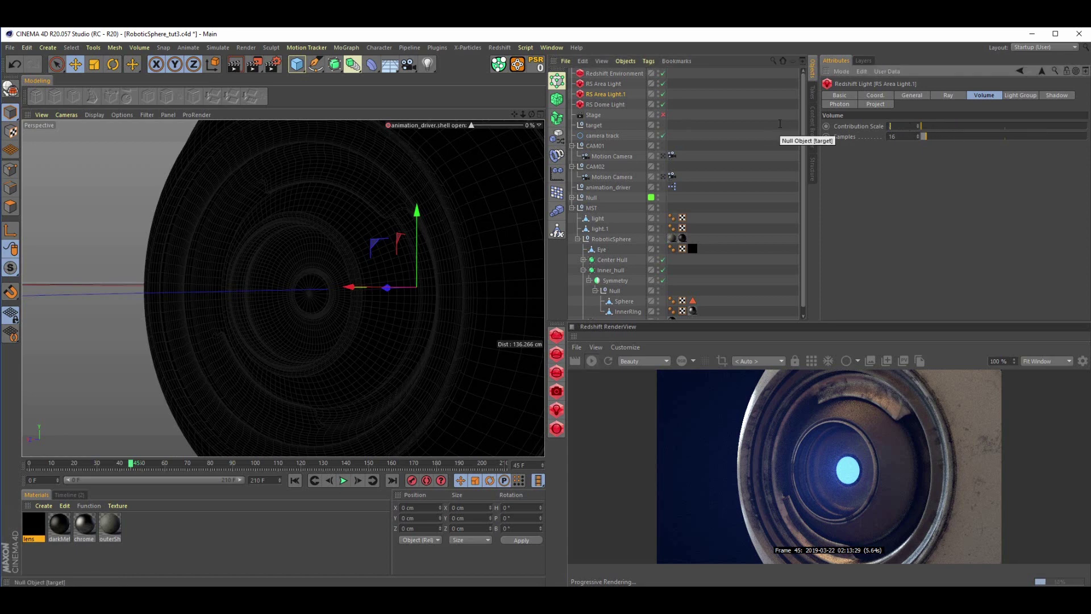
type("0.4")
key("Return")
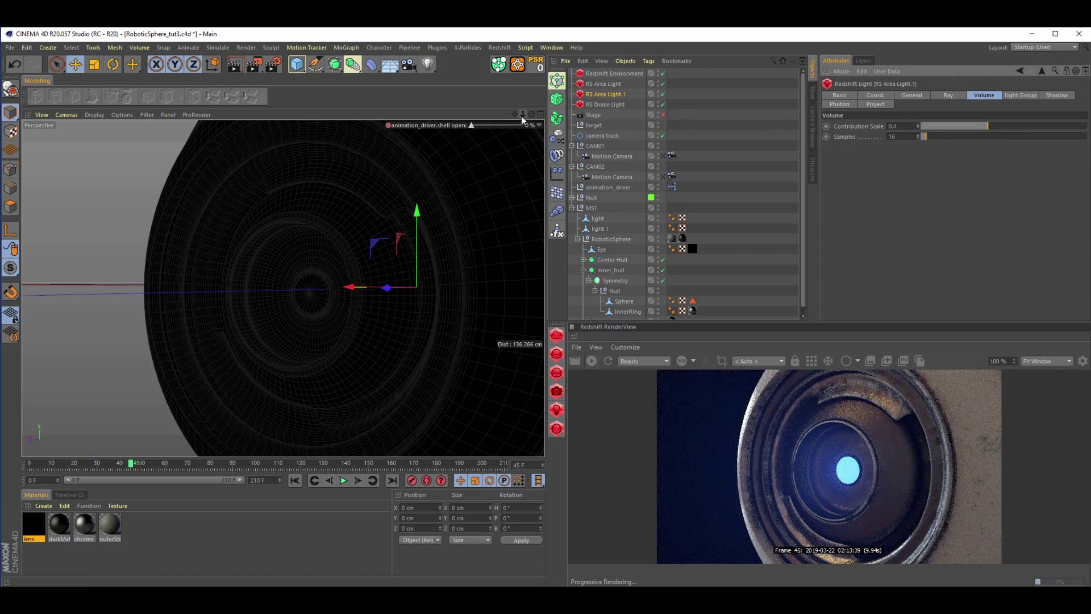
Reduce the volume contribution scale of both RS Area Light.1 and RS Area Light to 0.2.
left_click_drag(521, 116, 520, 118)
left_click_drag(379, 290, 241, 293, "alt")
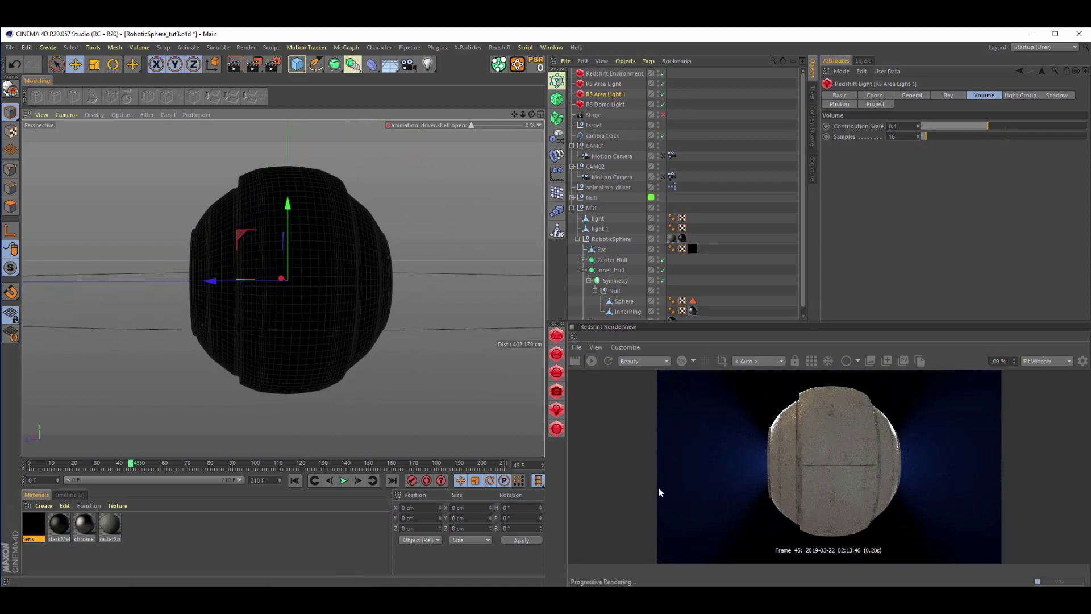
double_click(895, 126)
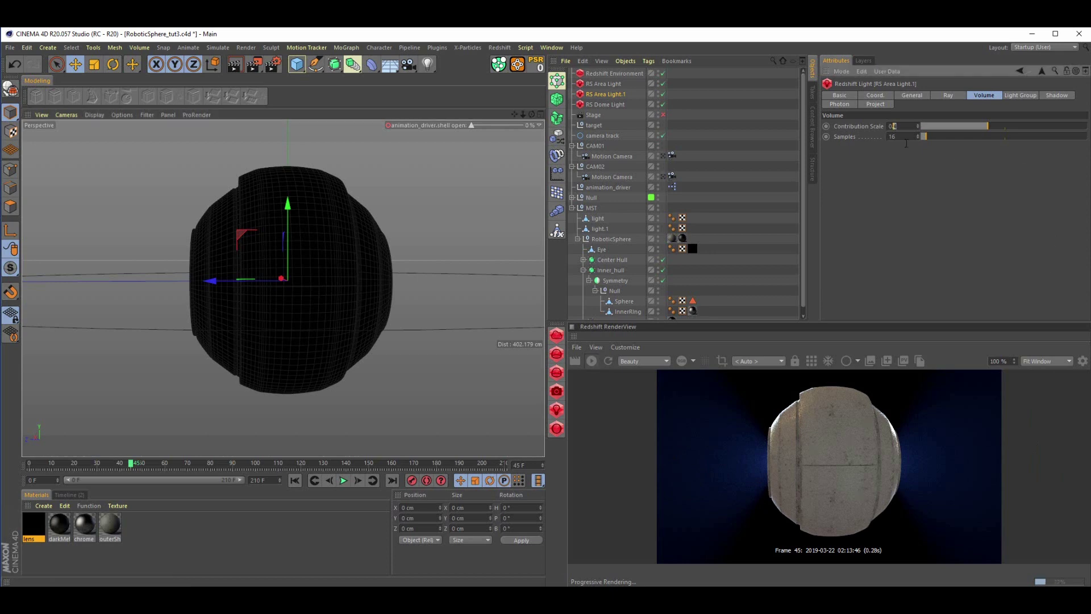
type("2")
left_click(936, 186)
left_click(611, 84)
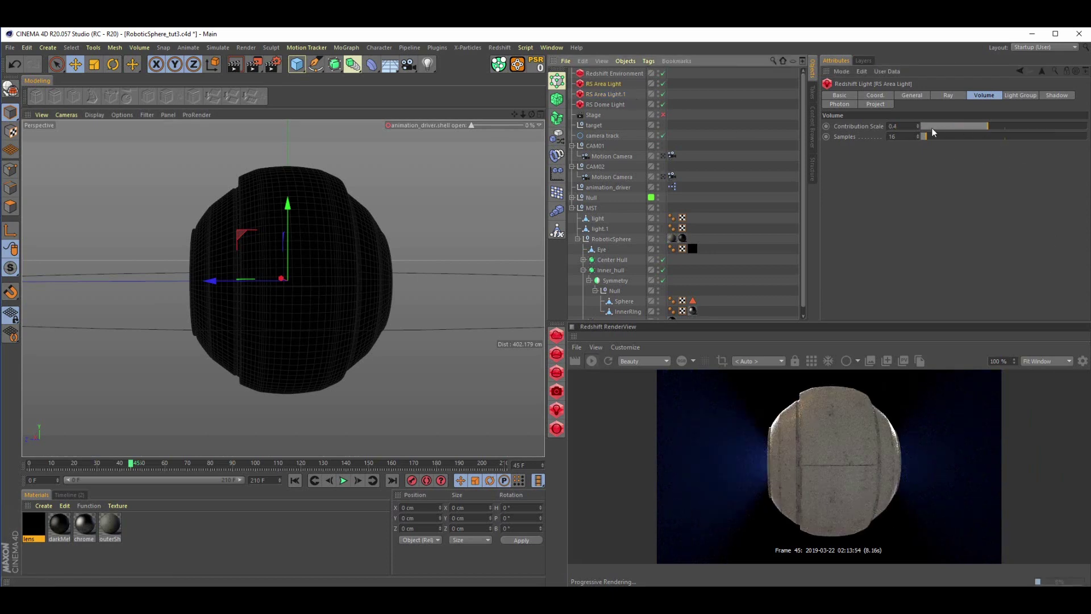
double_click(895, 126)
type("2")
key("Return")
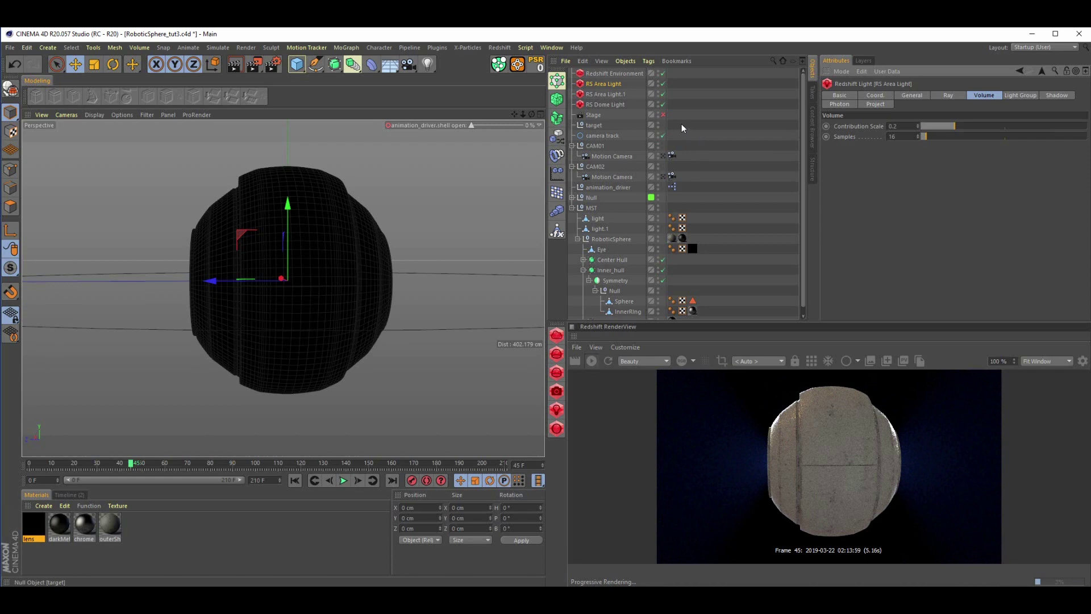
Enable the Stage object and save the scene with the timeline at frame 139.
left_click(662, 115)
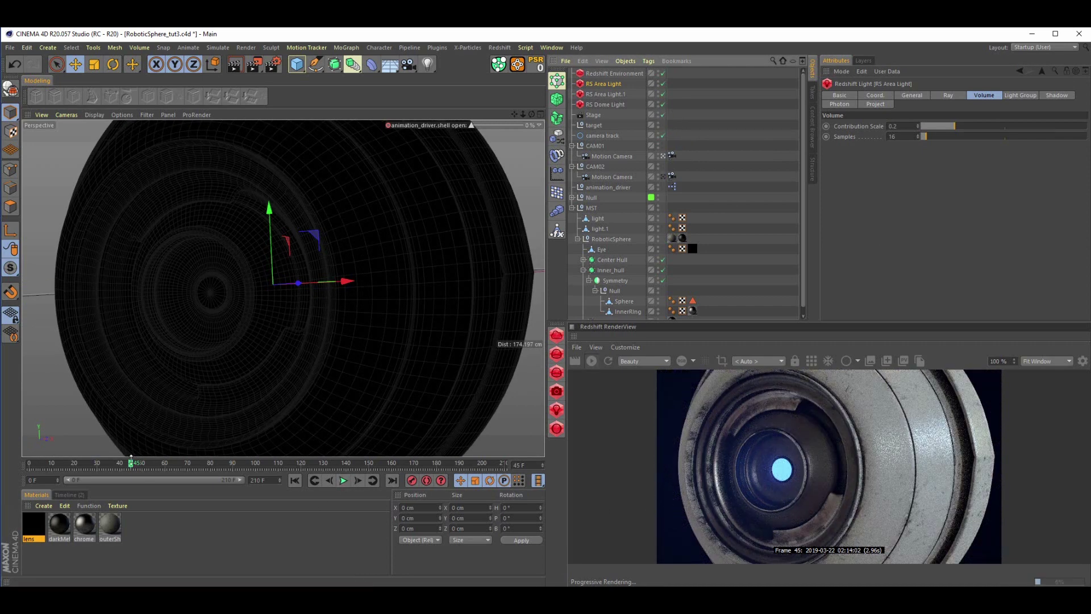
left_click_drag(134, 468, 344, 463)
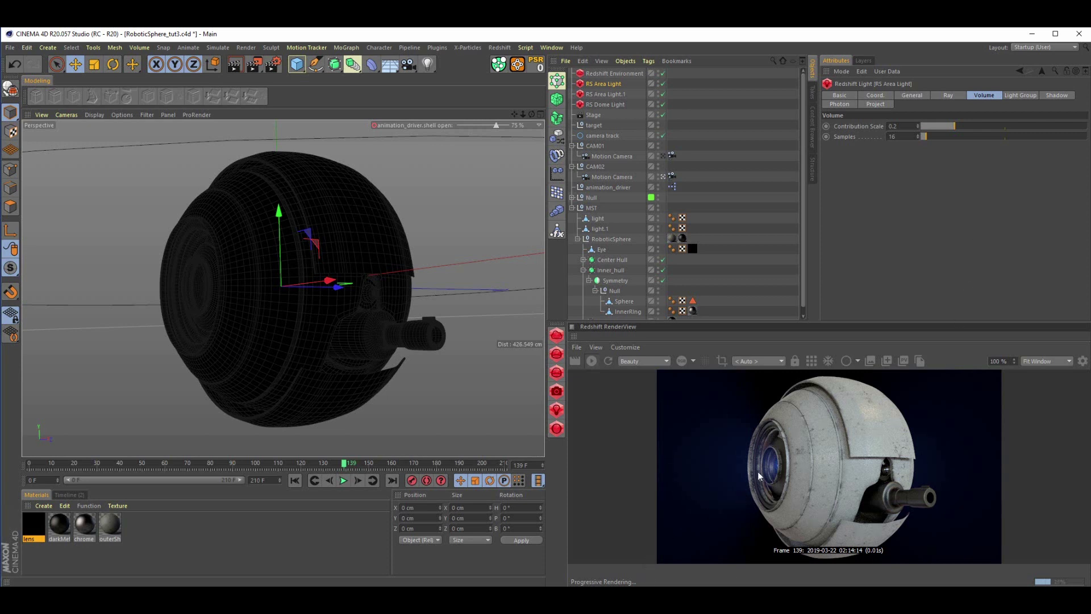
key("ctrl+s")
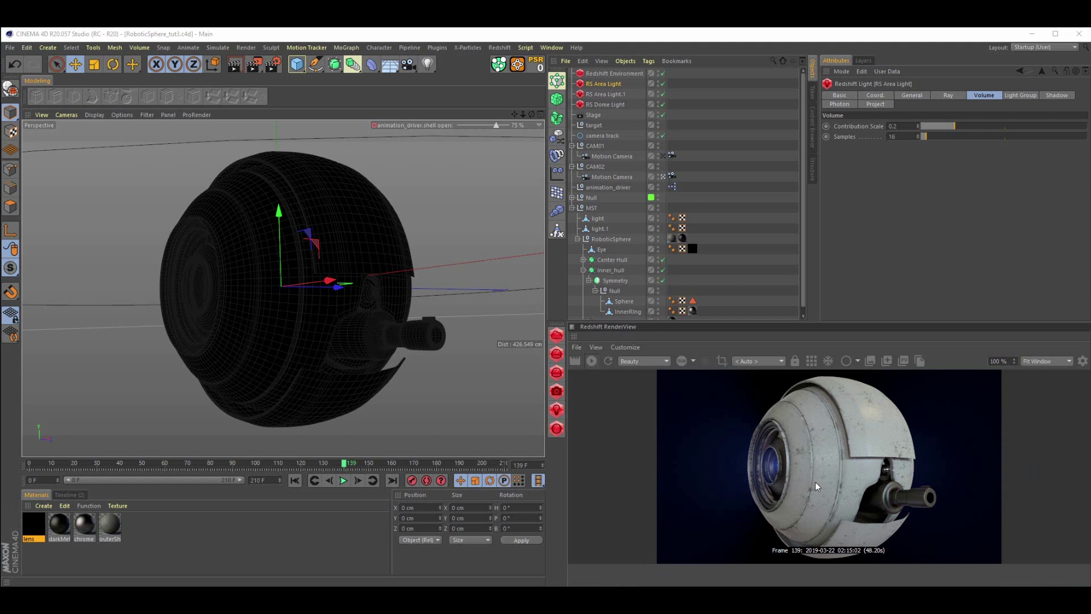